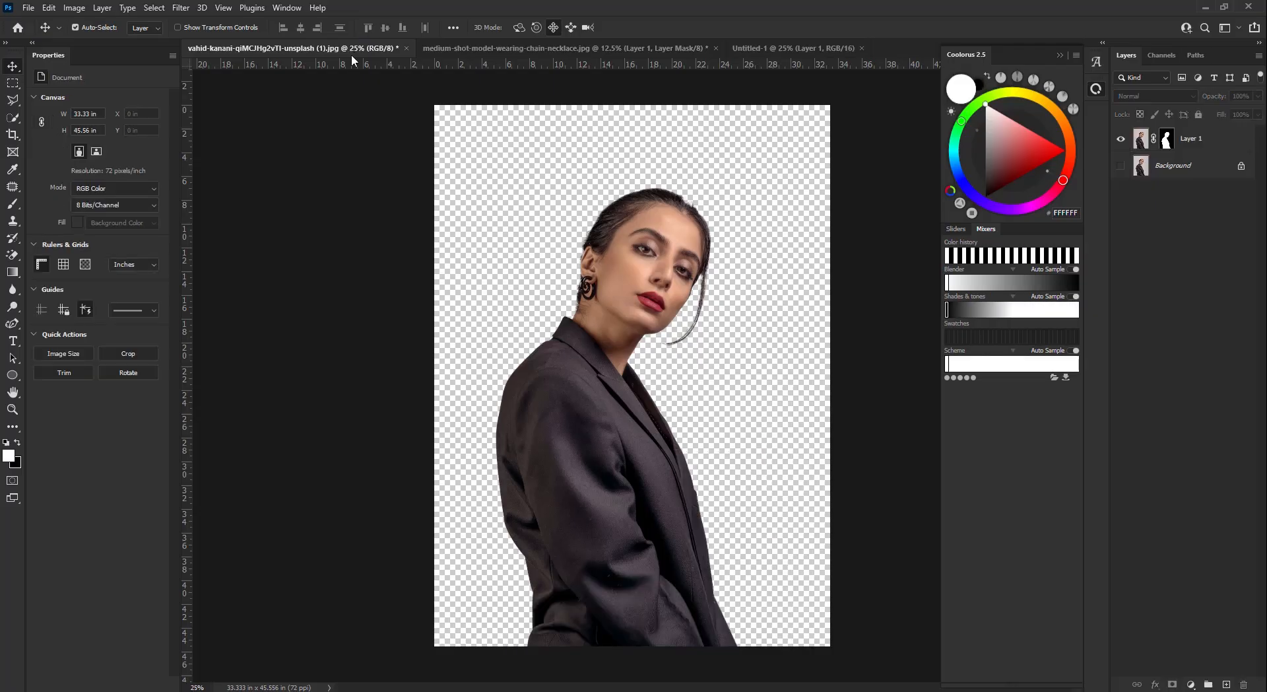
- Copy the man's cutout layer from his photo into the Untitled-1 poster document
click(615, 52)
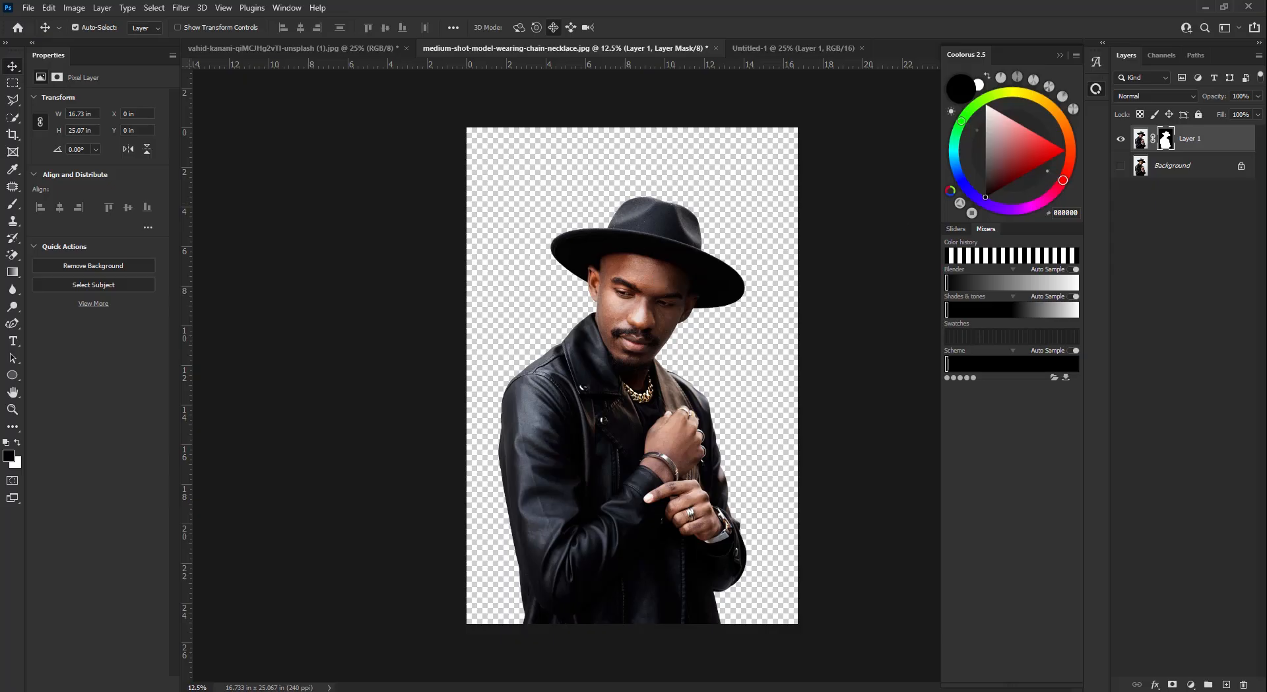
drag(1223, 146, 736, 376)
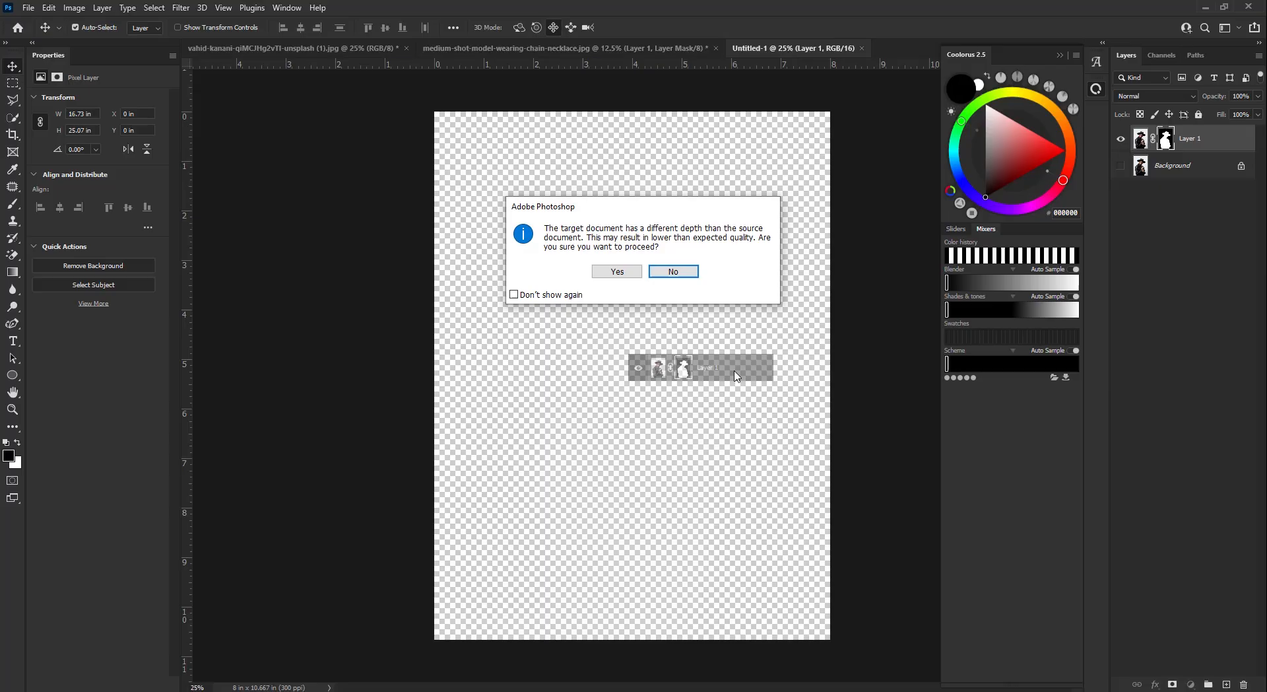
click(607, 271)
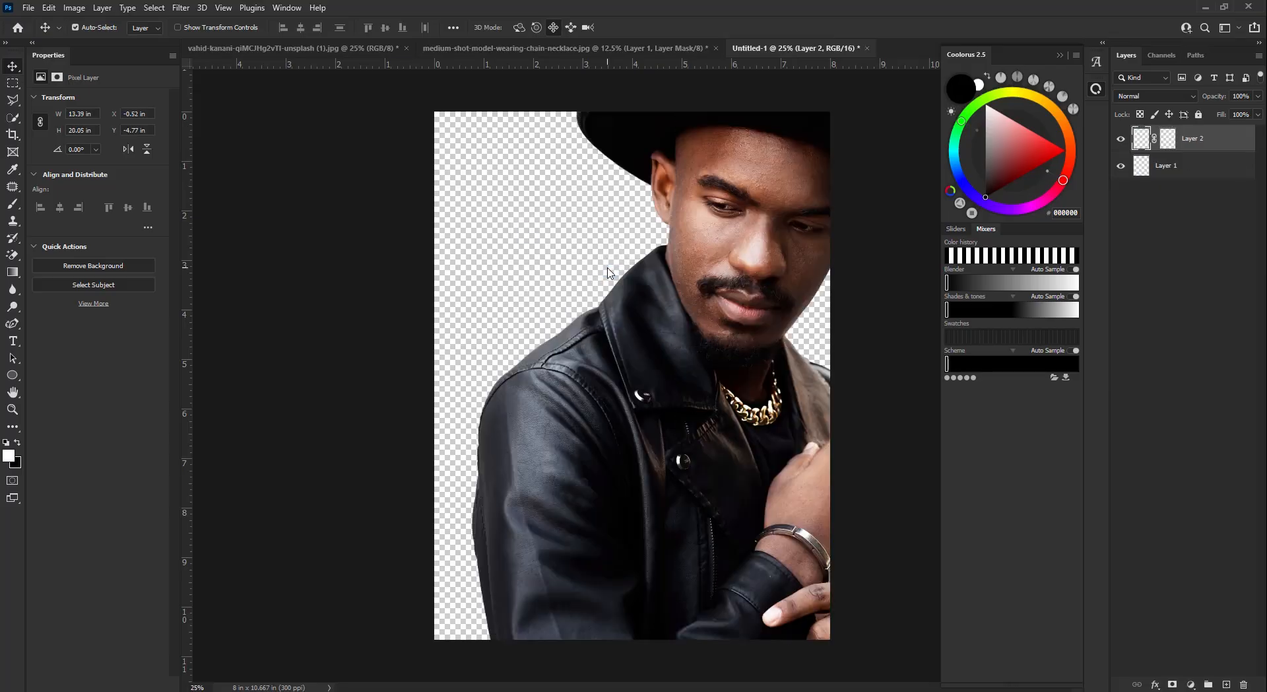
- Convert the man to a smart object, scale him to about 39% and centre him
right_click(1221, 150)
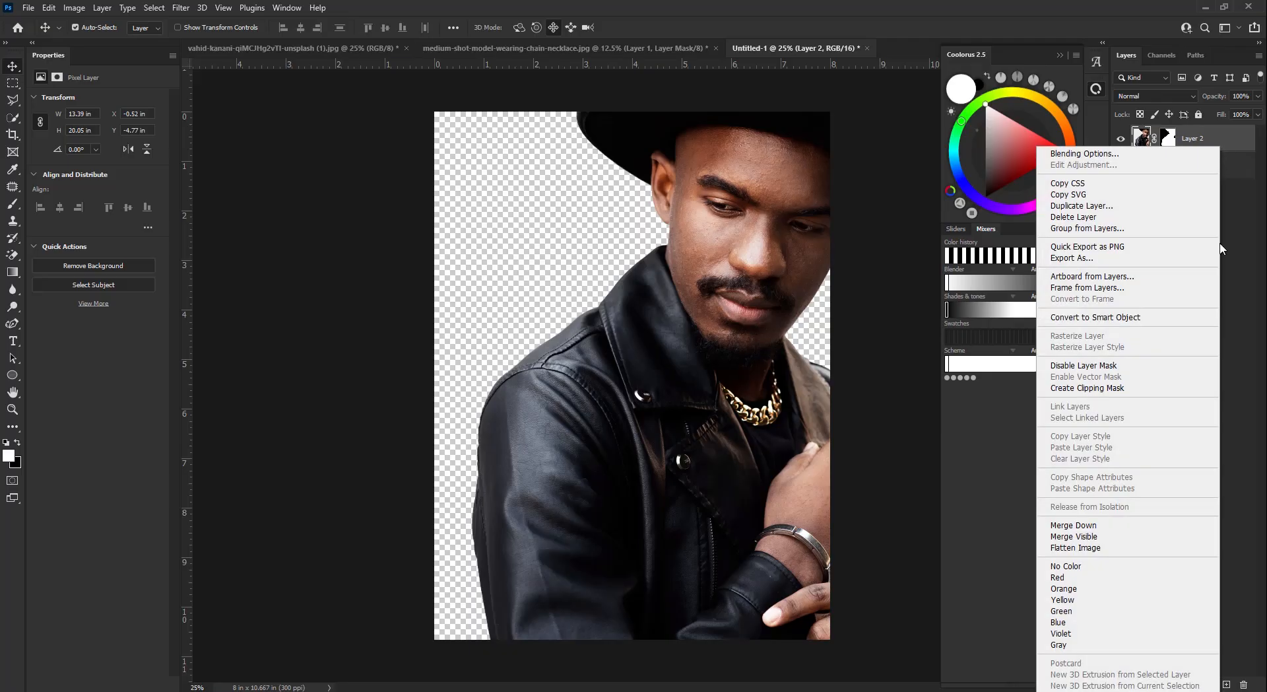
click(1189, 313)
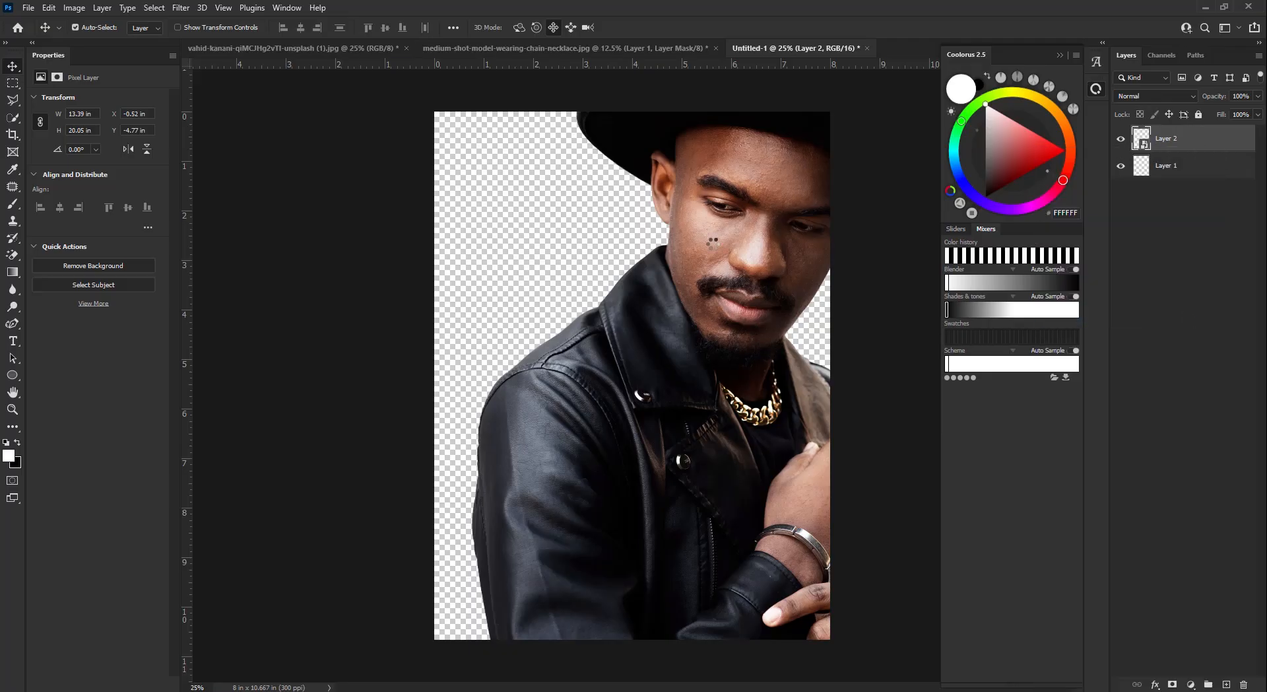
key(ctrl+t)
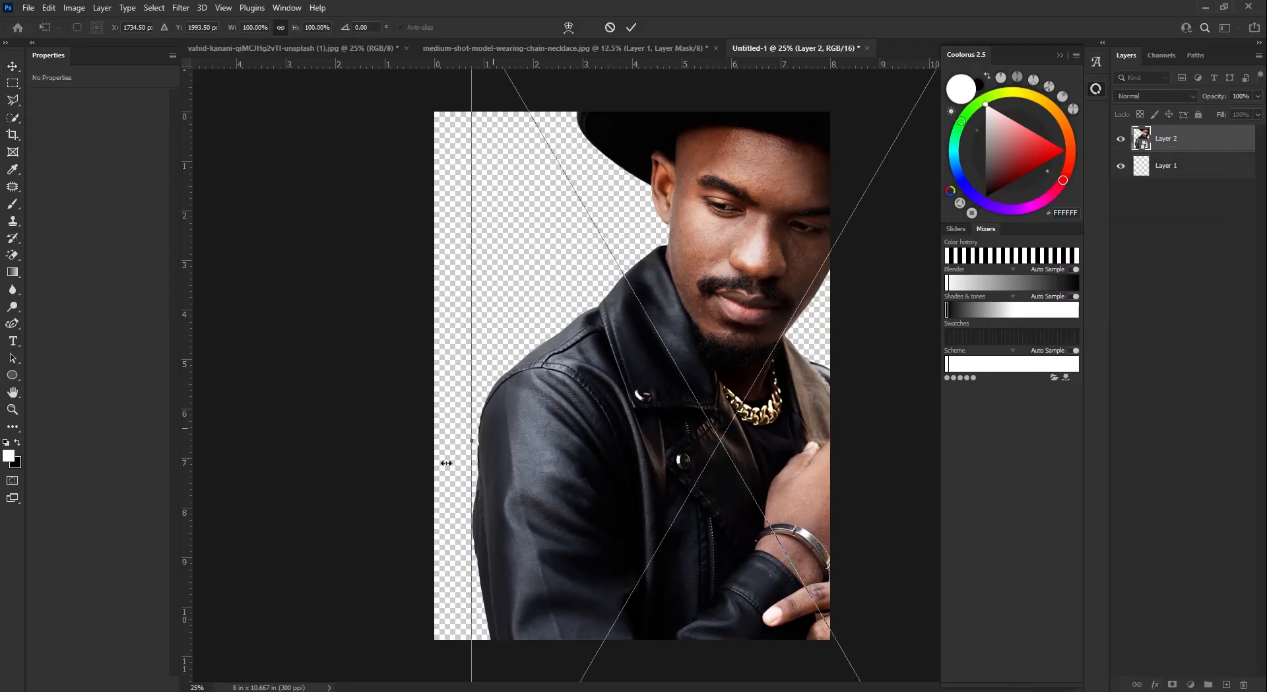
drag(471, 440, 717, 423)
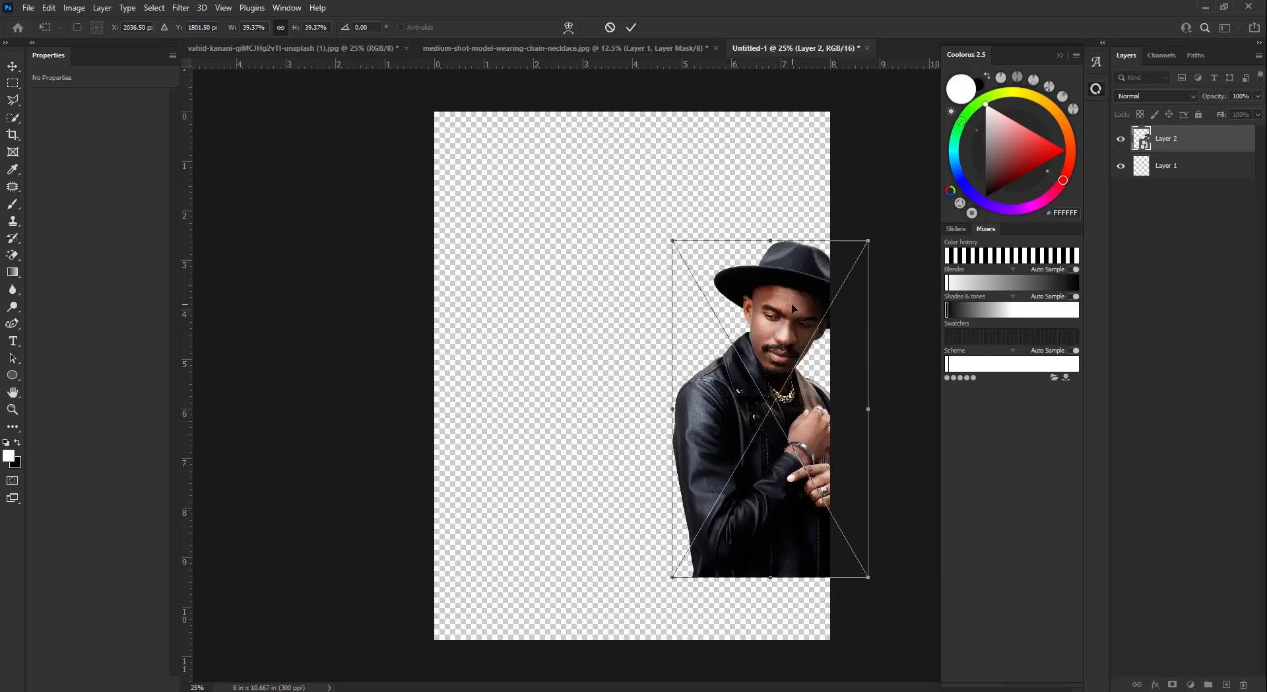
drag(796, 307, 657, 230)
click(631, 27)
- Copy the woman's cutout layer from her photo into the poster document
click(488, 48)
click(343, 48)
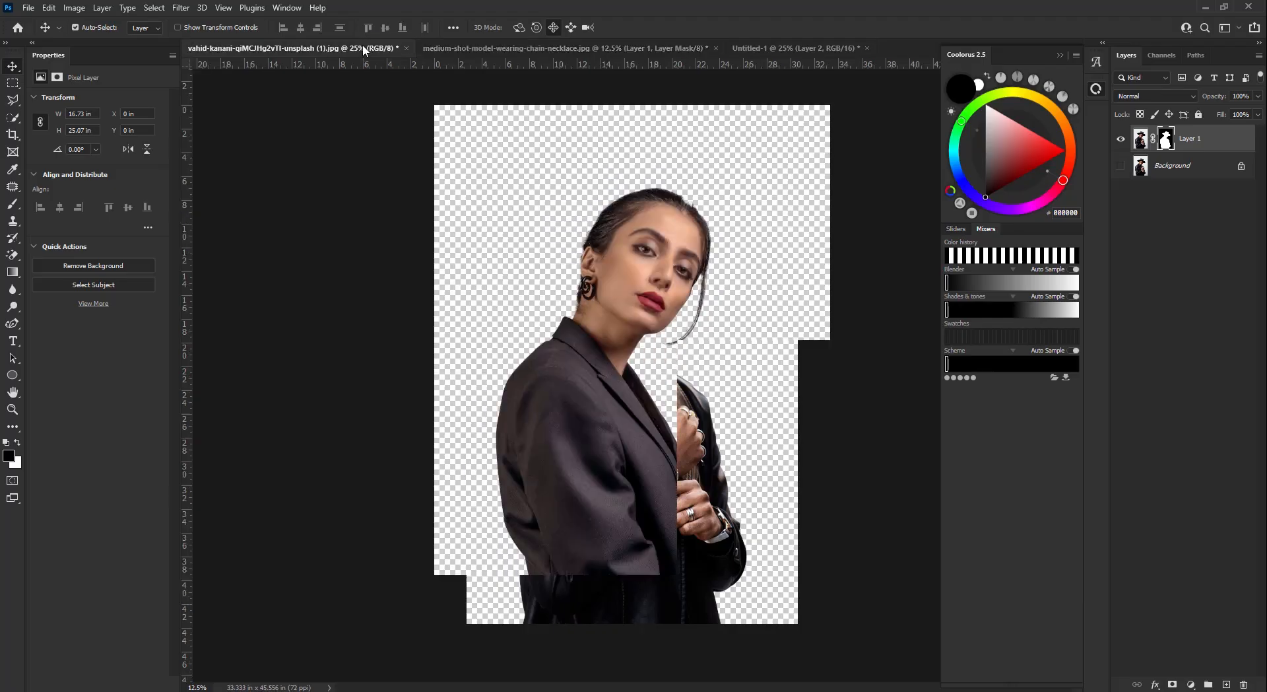
drag(1215, 147, 645, 321)
click(618, 271)
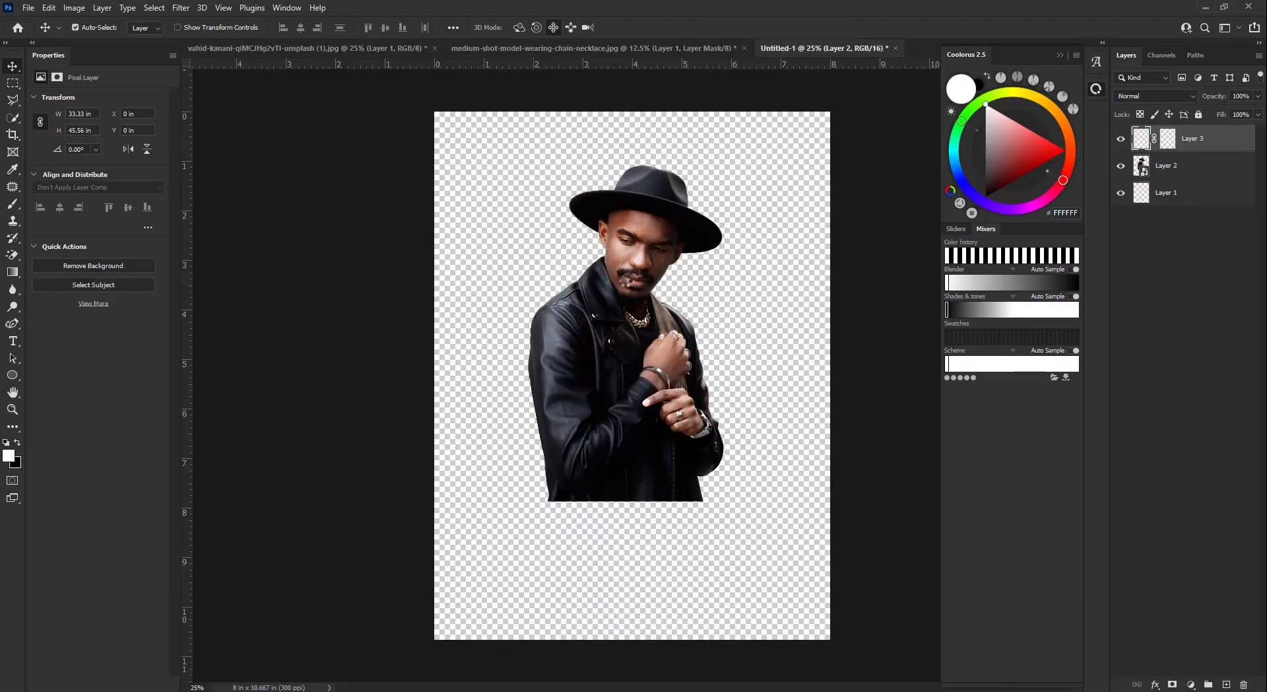
- Scale the woman to about 82.5% and place her in front of and below the man
drag(663, 234, 685, 218)
key(ctrl+t)
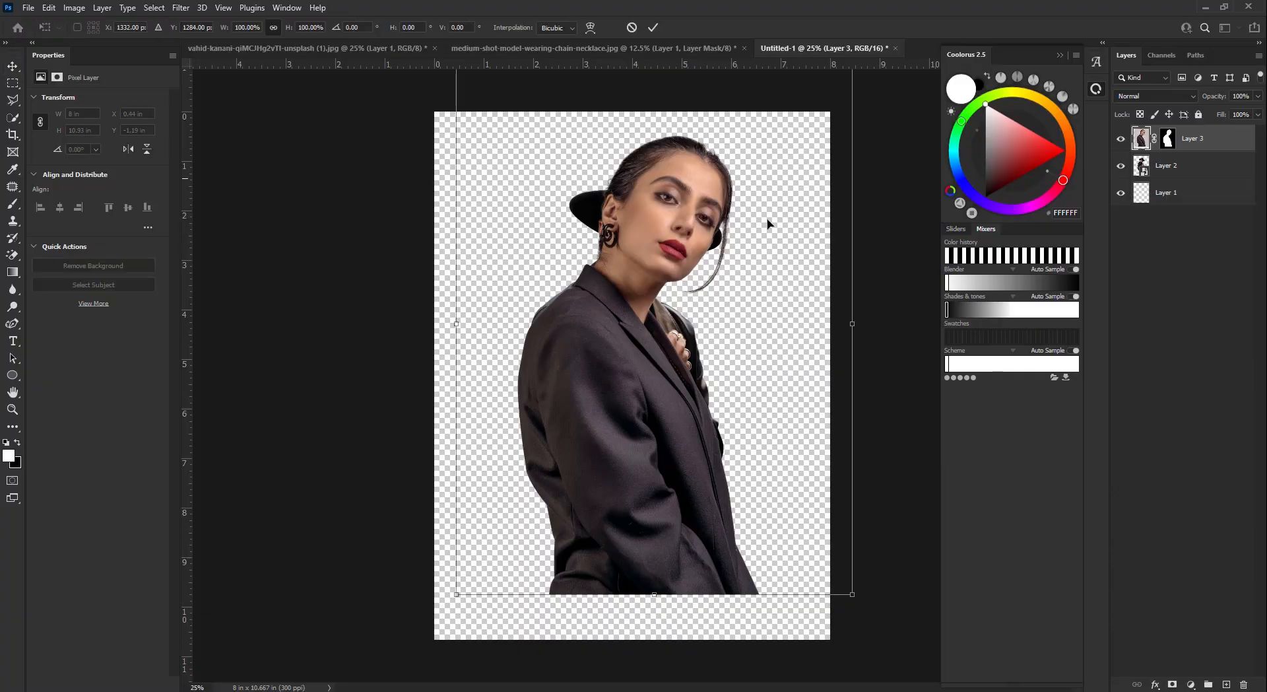
drag(856, 323, 786, 323)
drag(639, 231, 707, 267)
click(654, 29)
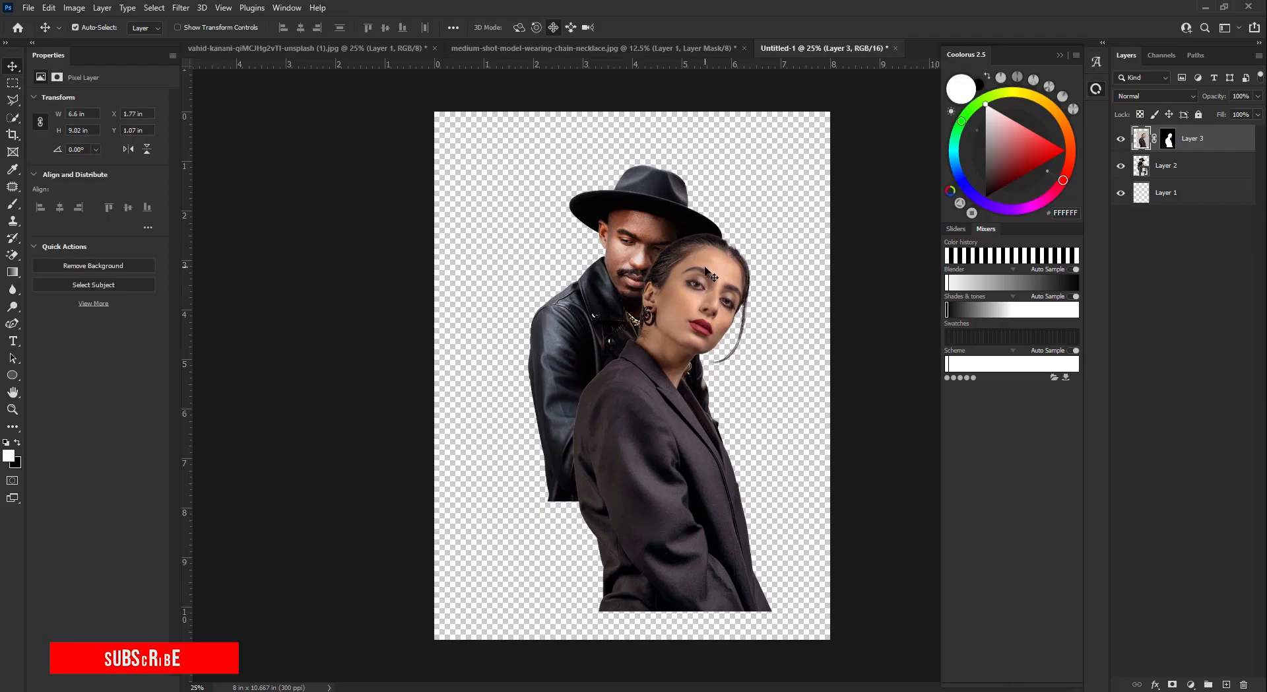
click(49, 7)
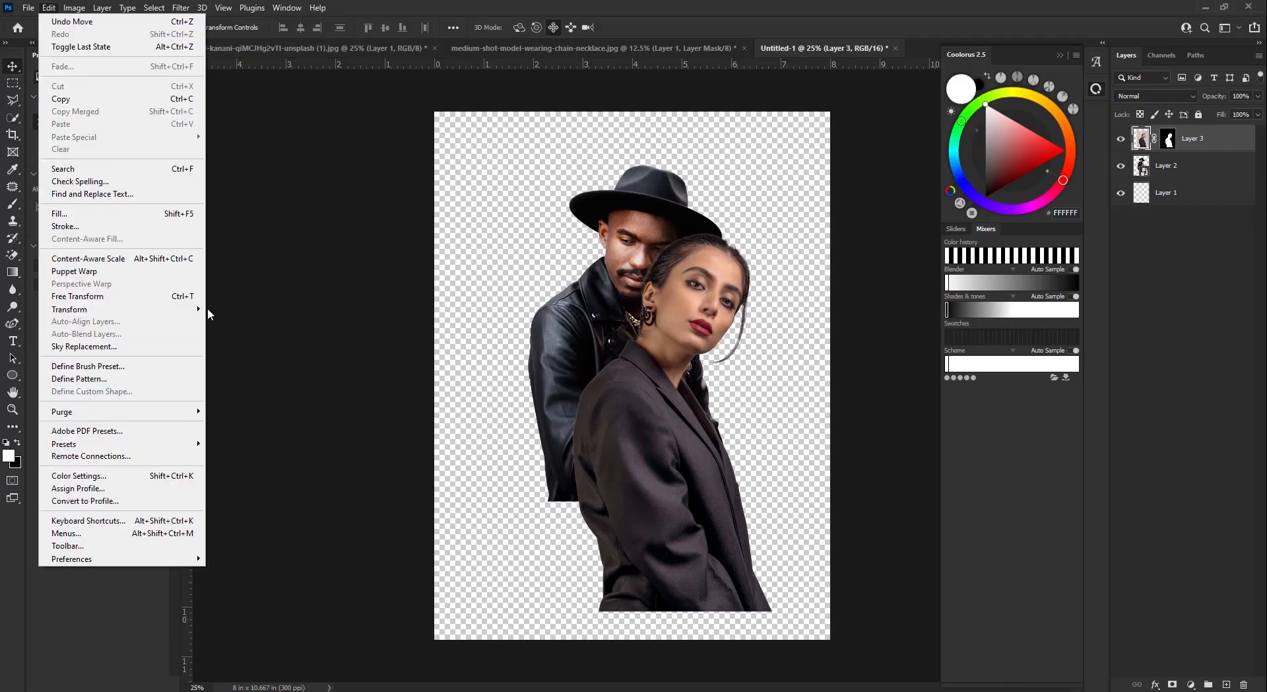
- Flip the woman horizontally, move her up-left behind the man, and convert her to a smart object
click(238, 515)
drag(595, 391, 517, 314)
key(ctrl+bracketleft)
right_click(1213, 169)
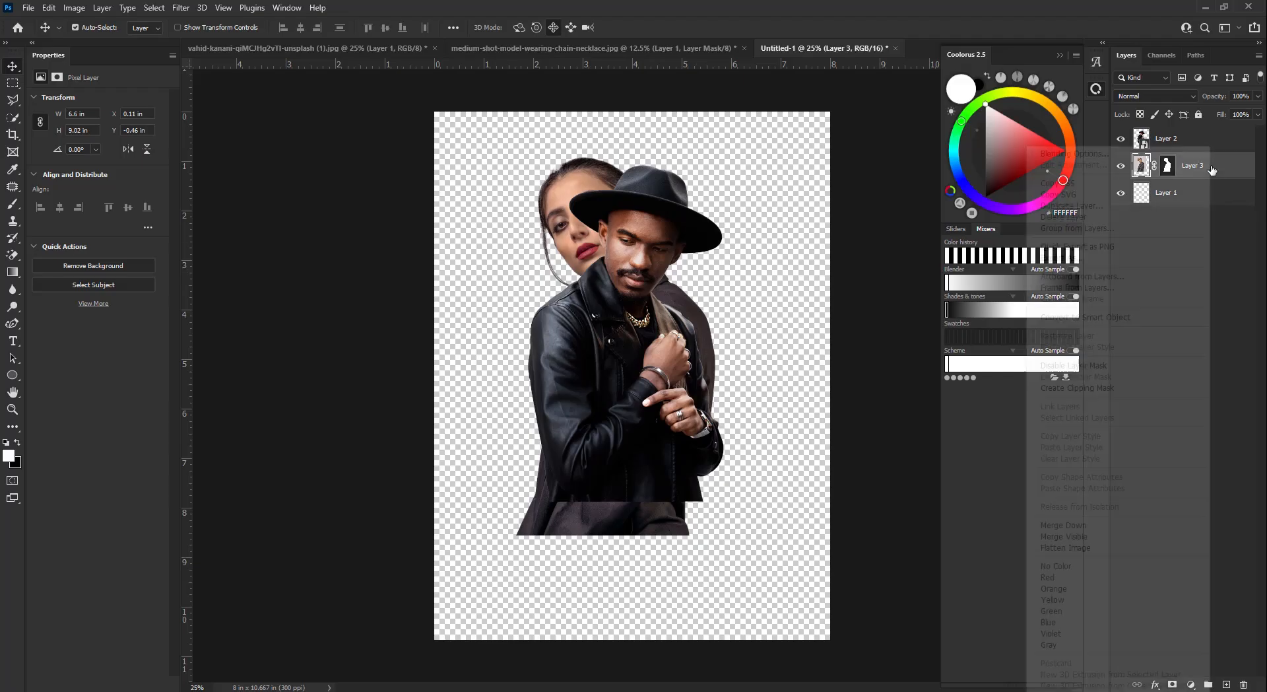
click(1143, 320)
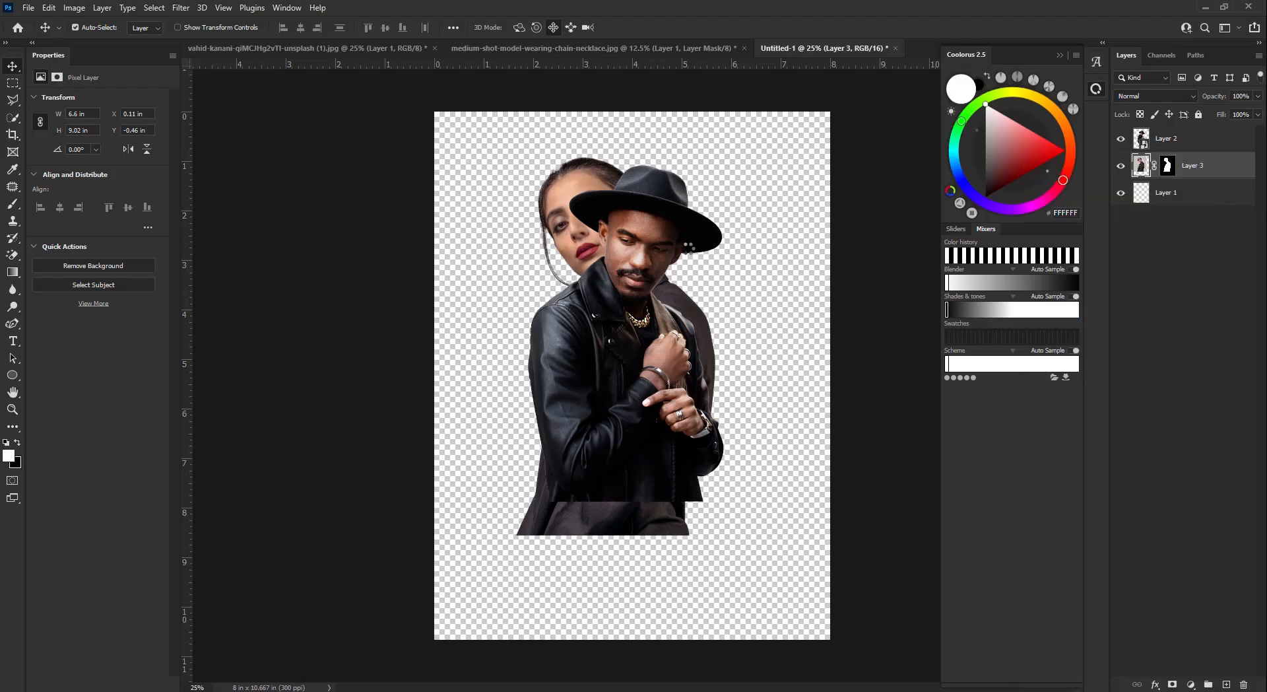
- Shift the man right and lower, and move the woman slightly left
drag(650, 226, 694, 259)
key(Right)
key(Right)
key(Right)
key(Right)
key(Right)
key(Right)
key(Right)
key(Right)
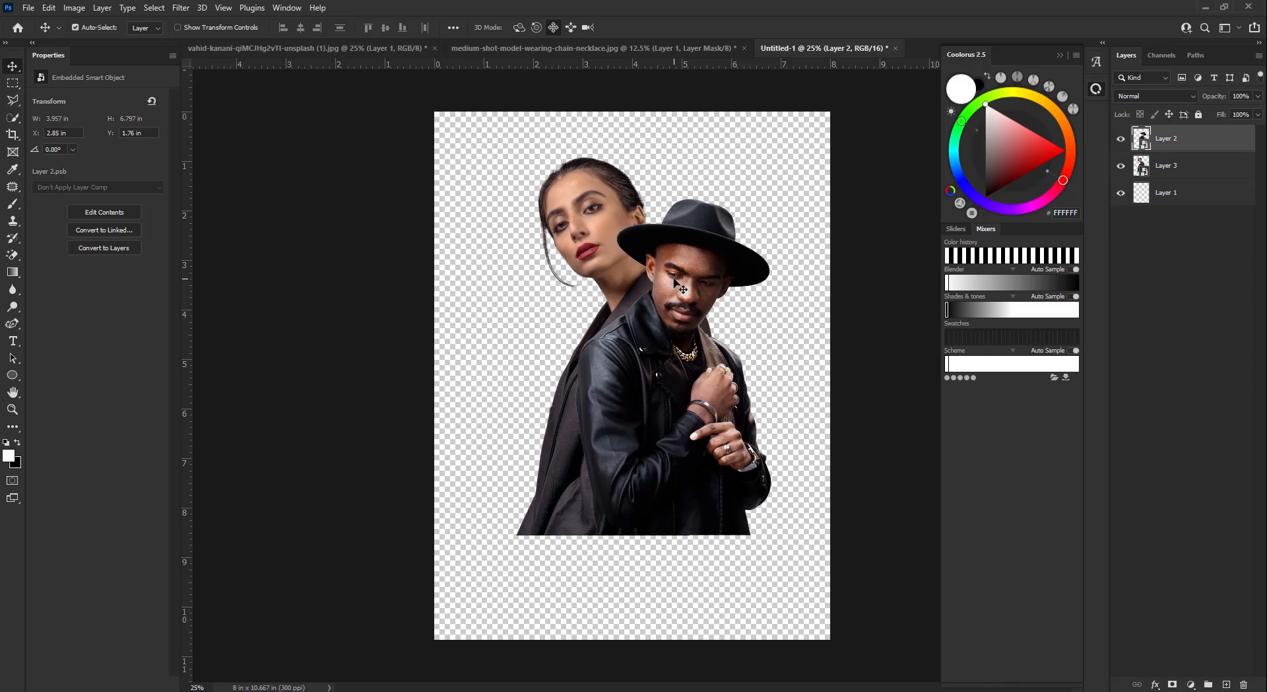
key(Down)
key(Down)
key(Down)
key(Down)
key(Down)
key(Down)
drag(695, 259, 694, 279)
click(618, 218)
drag(619, 218, 604, 215)
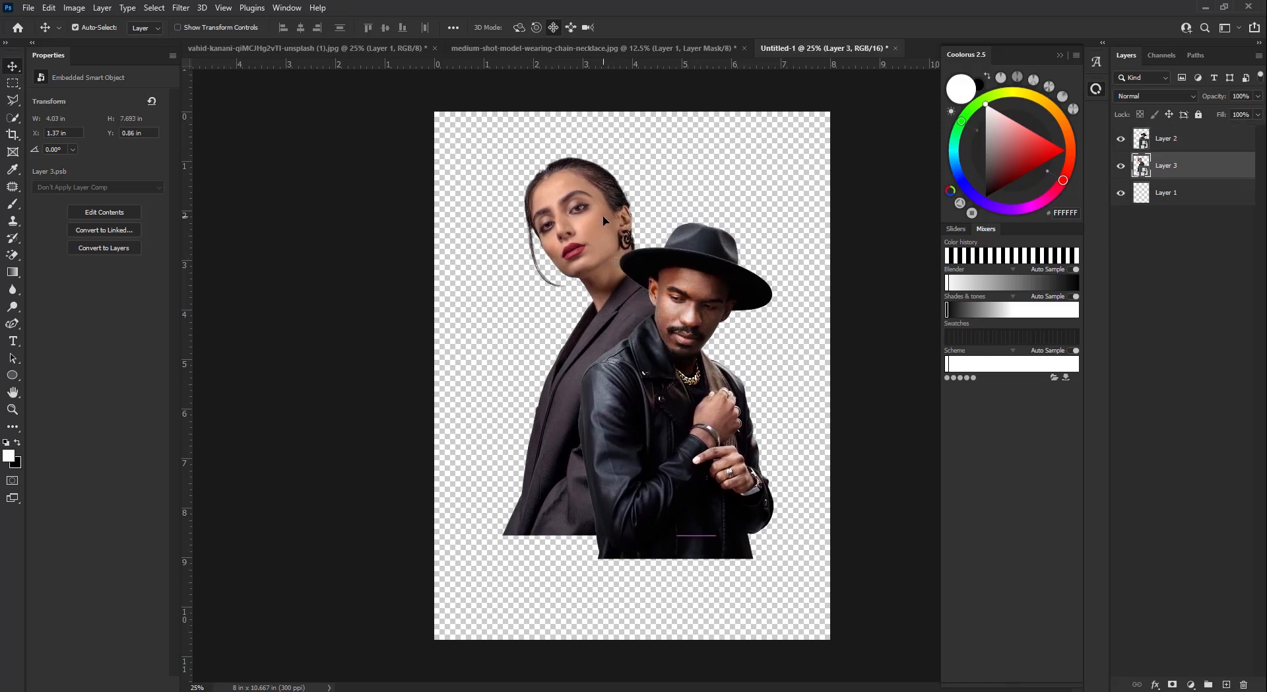
- Scale the man and woman together to about 92.5% and move them slightly up
ctrl+click(1181, 140)
key(ctrl+t)
drag(638, 154, 638, 179)
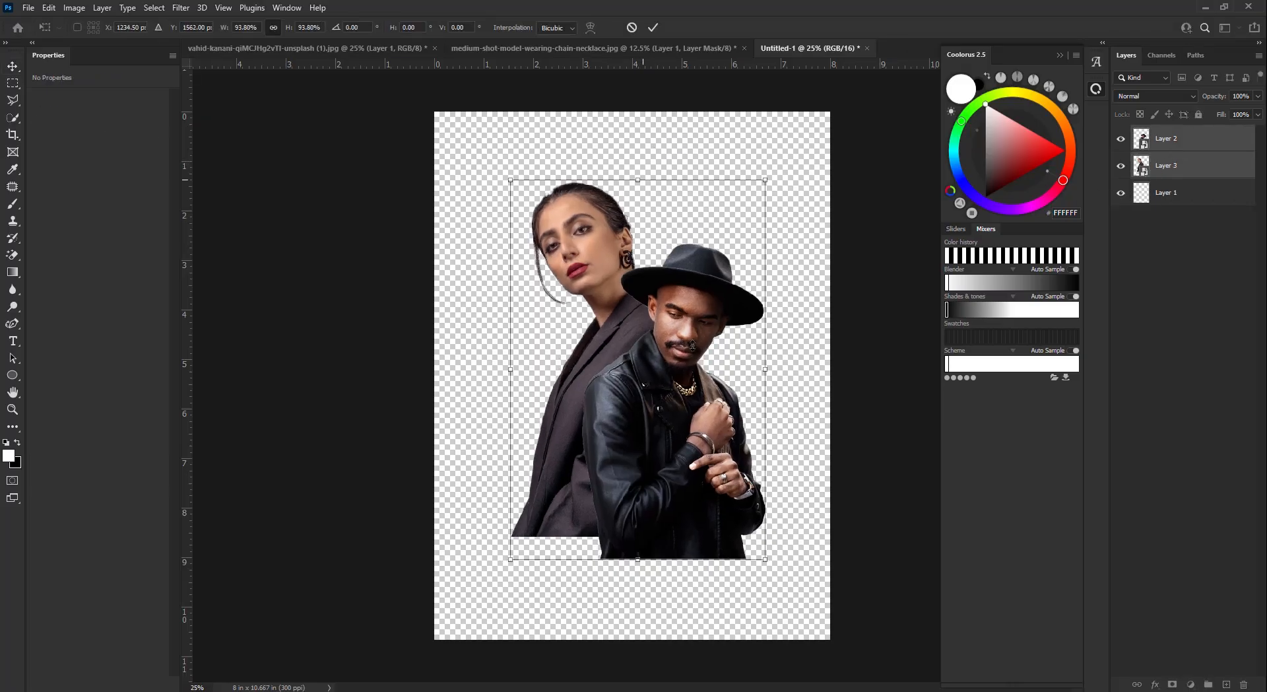
drag(690, 348, 689, 323)
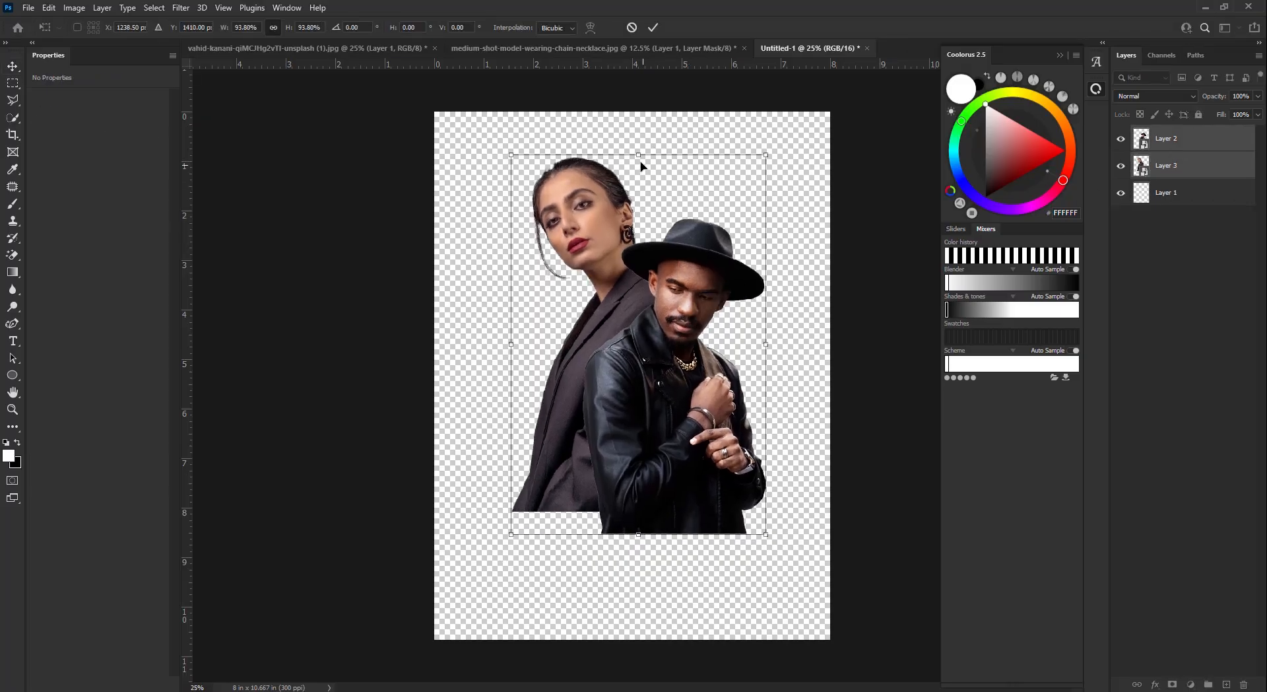
drag(638, 156, 639, 161)
click(652, 27)
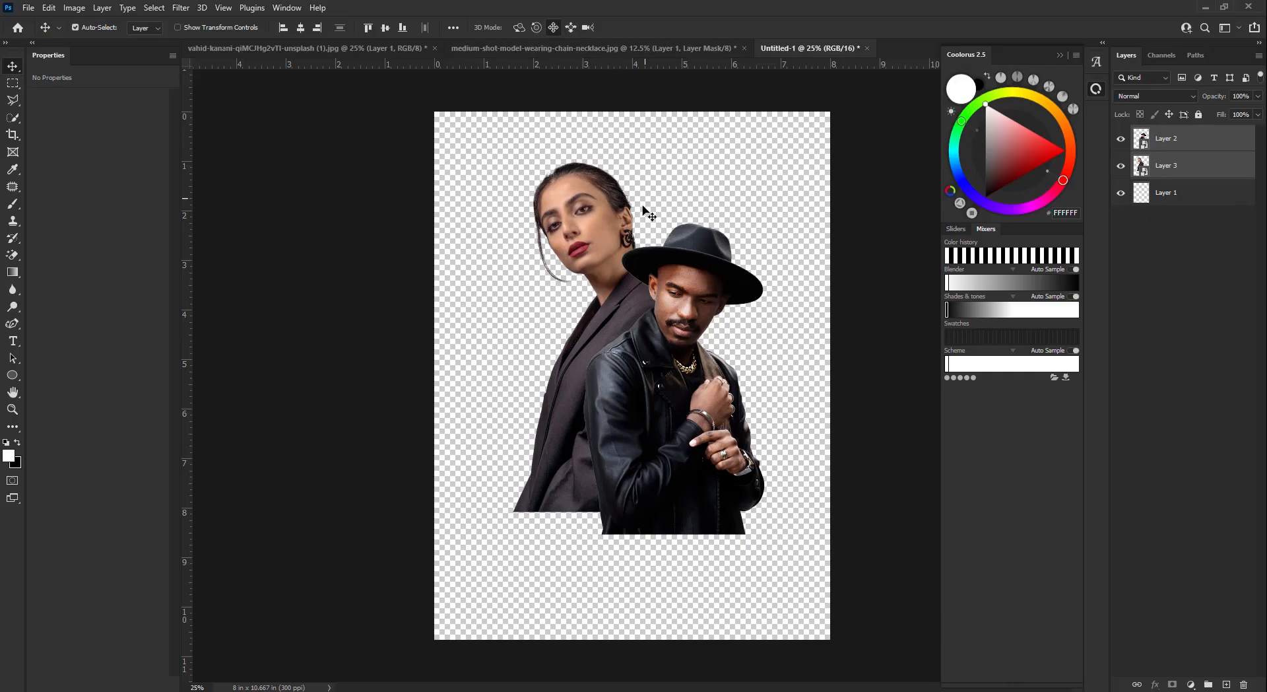
- Rescale the pair to about 95.4% and nudge them slightly up and left
key(Left)
key(Down)
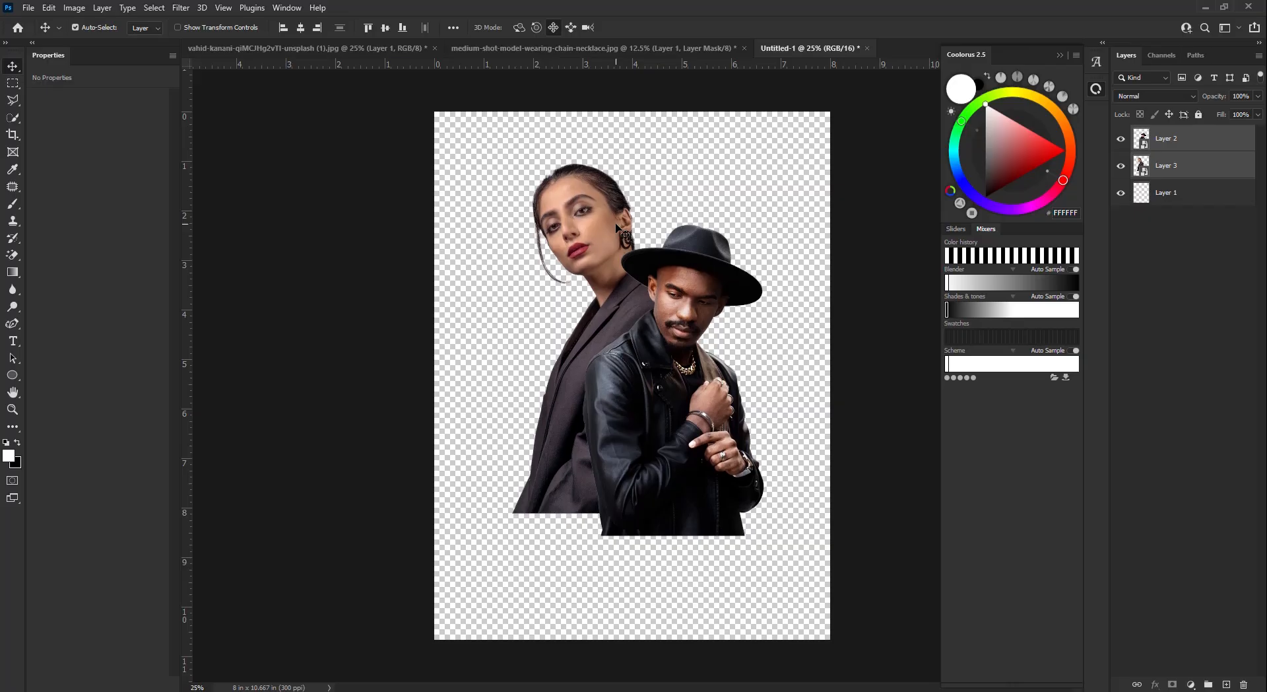
key(Up)
key(Up)
key(ctrl+t)
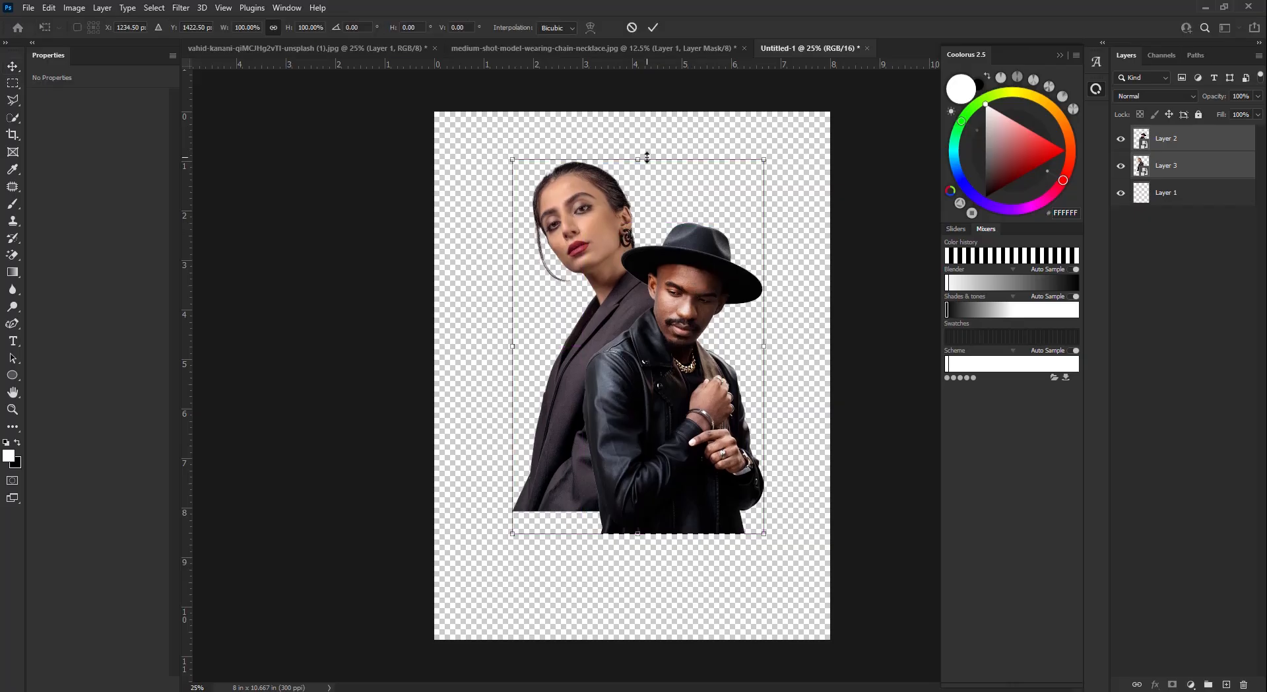
drag(647, 157, 647, 163)
drag(671, 289, 672, 280)
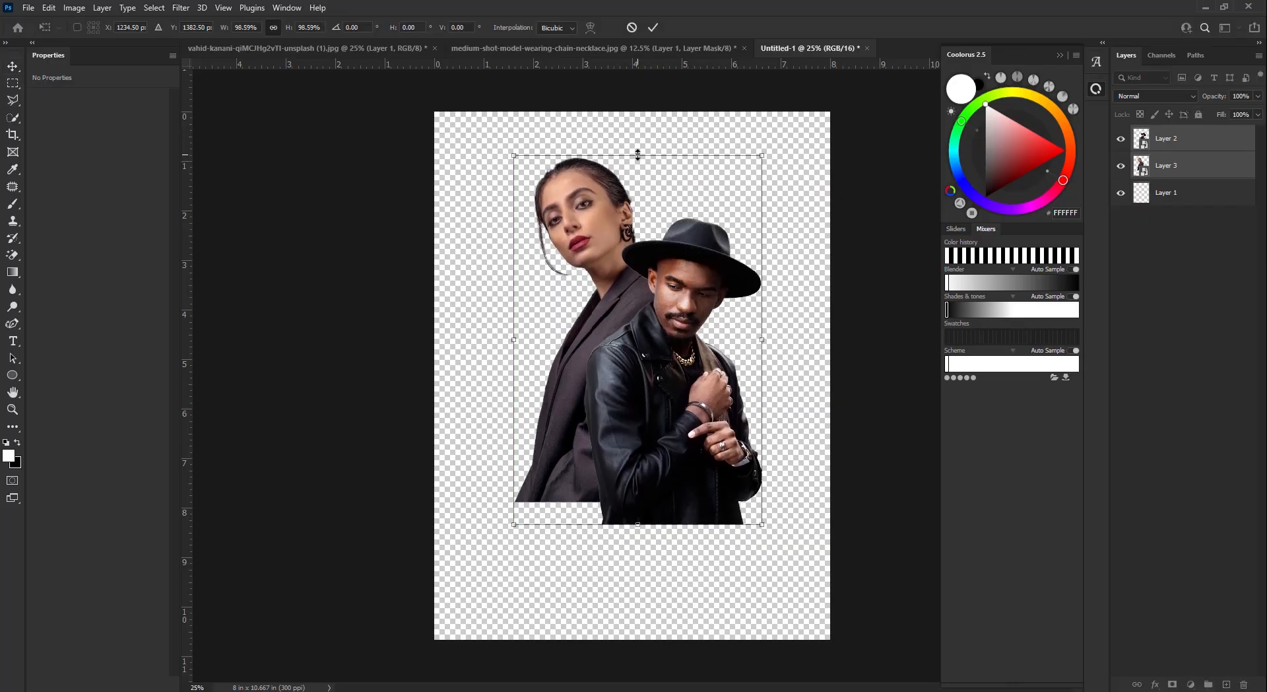
drag(637, 158, 635, 159)
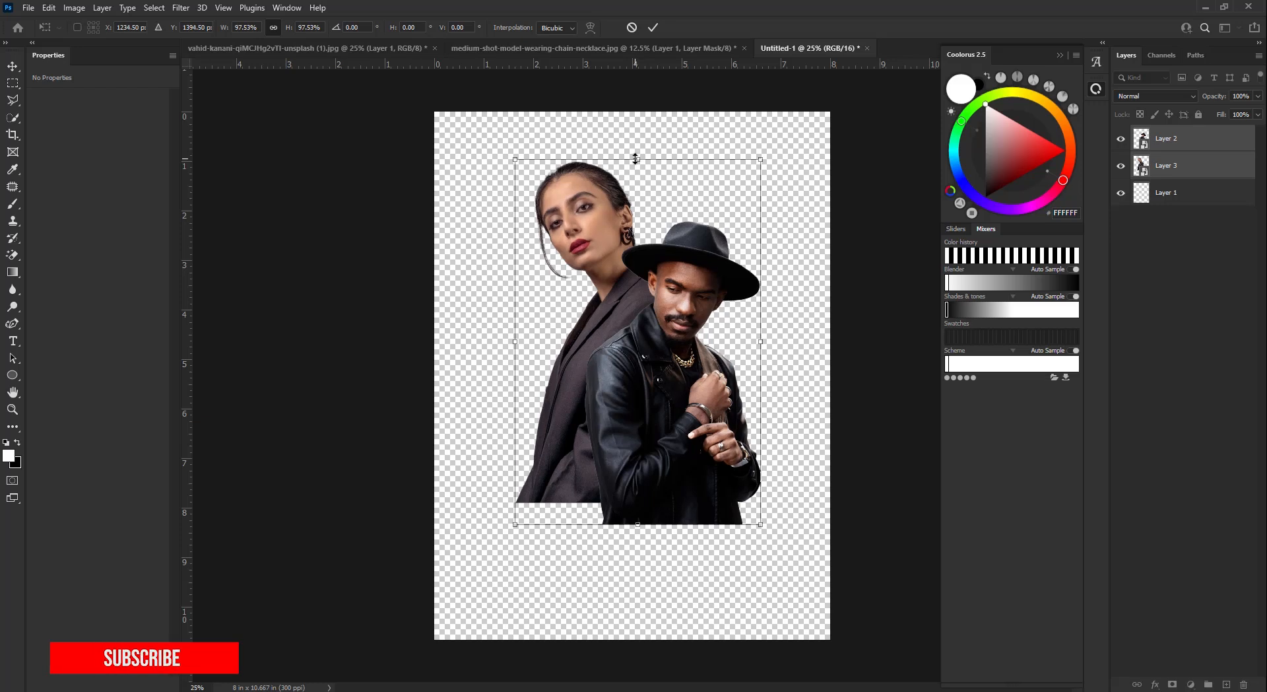
drag(636, 159, 638, 168)
click(653, 27)
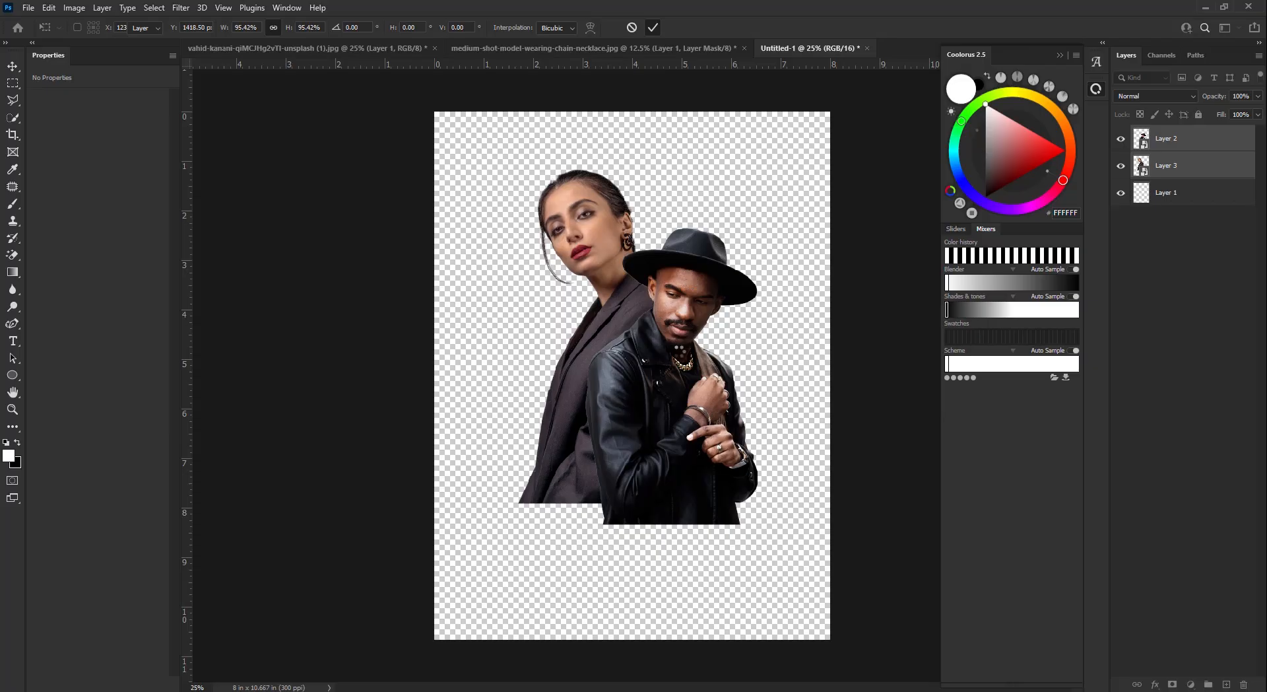
mouse_move(692, 298)
mouse_down()
mouse_move(683, 283)
mouse_move(681, 305)
mouse_up()
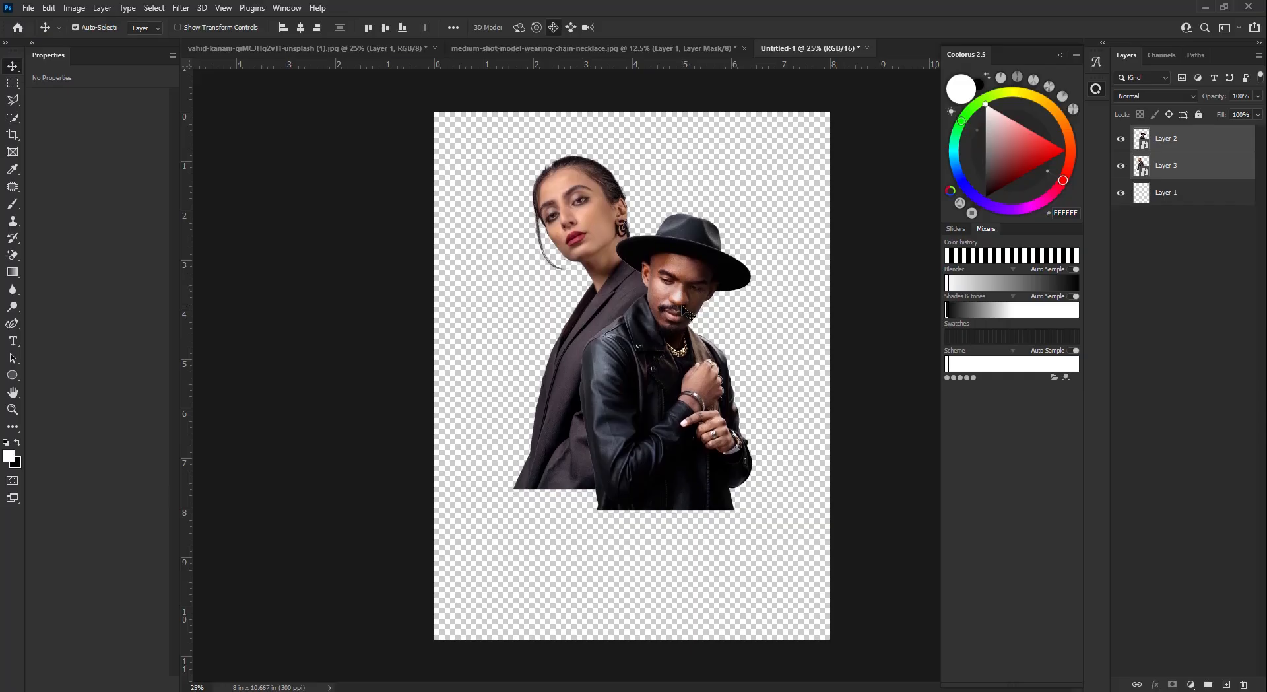
- Add a Solid Color fill layer above Layer 1, behind the figures
click(1186, 208)
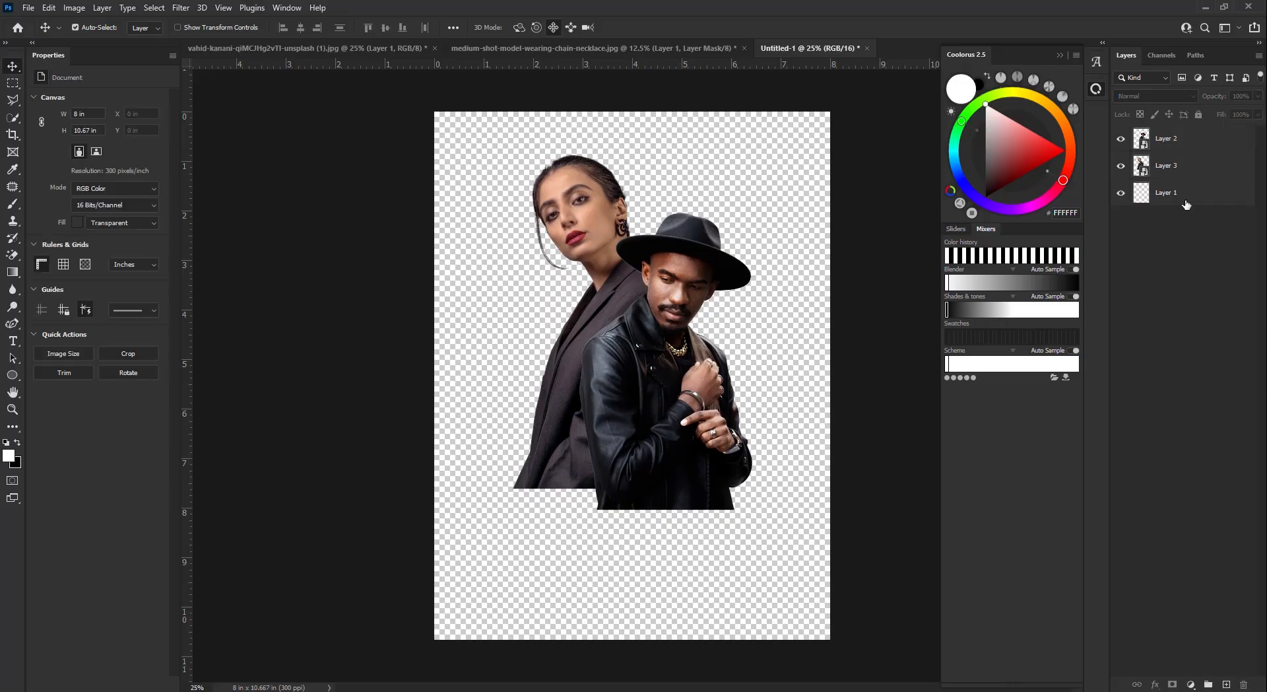
click(1185, 201)
key(ctrl+shift+alt+n)
click(1155, 226)
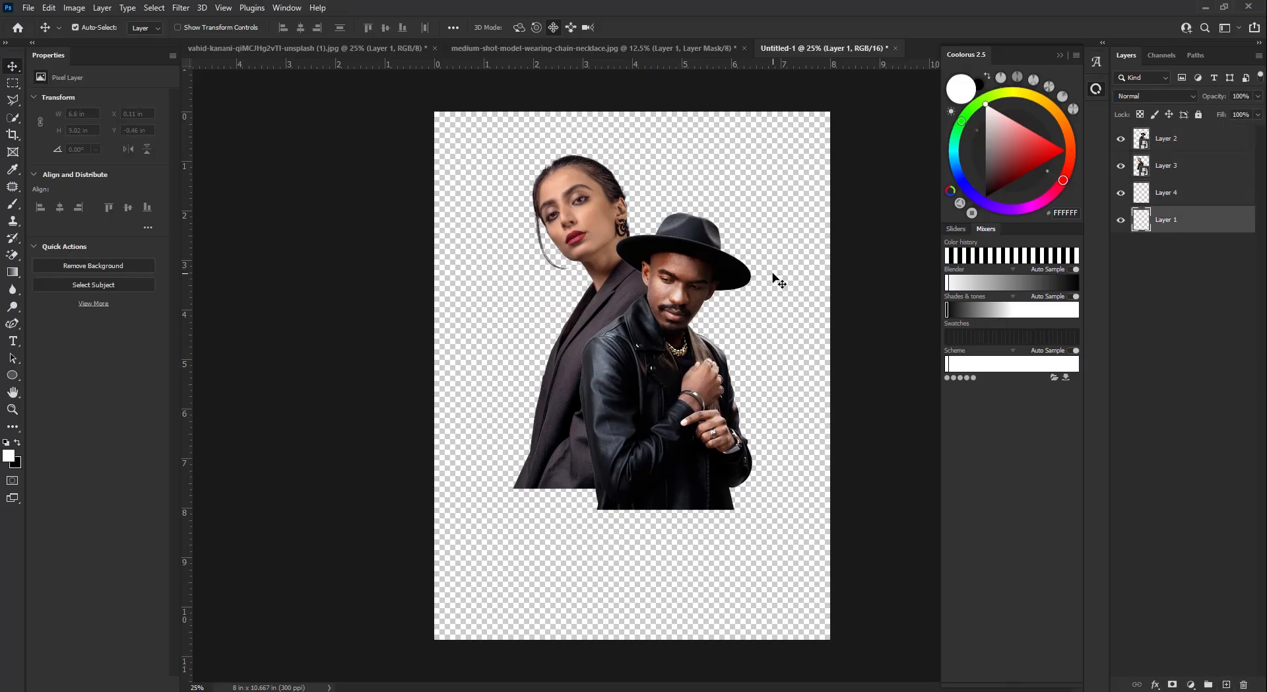
click(1192, 685)
click(1171, 455)
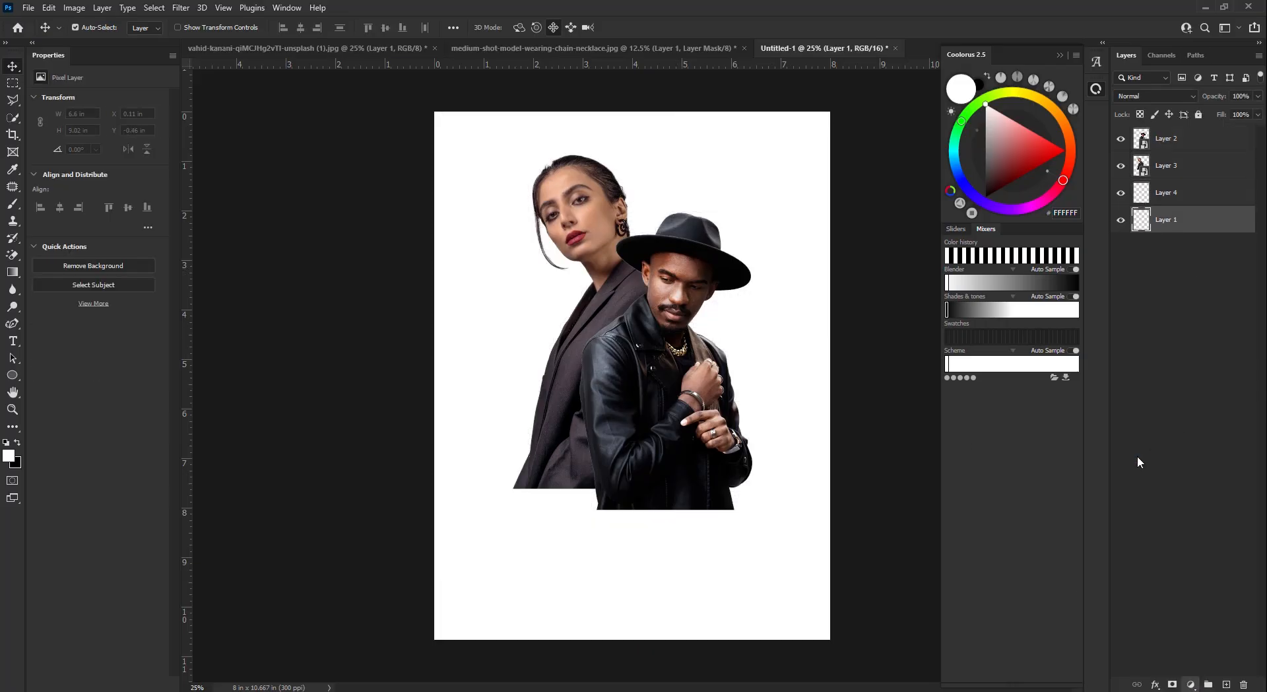
- Try grey, hat and jacket colours for the fill, settle on white, then select both figure layers
drag(603, 329, 641, 332)
mouse_move(850, 386)
mouse_down()
mouse_move(804, 370)
mouse_move(818, 396)
mouse_up()
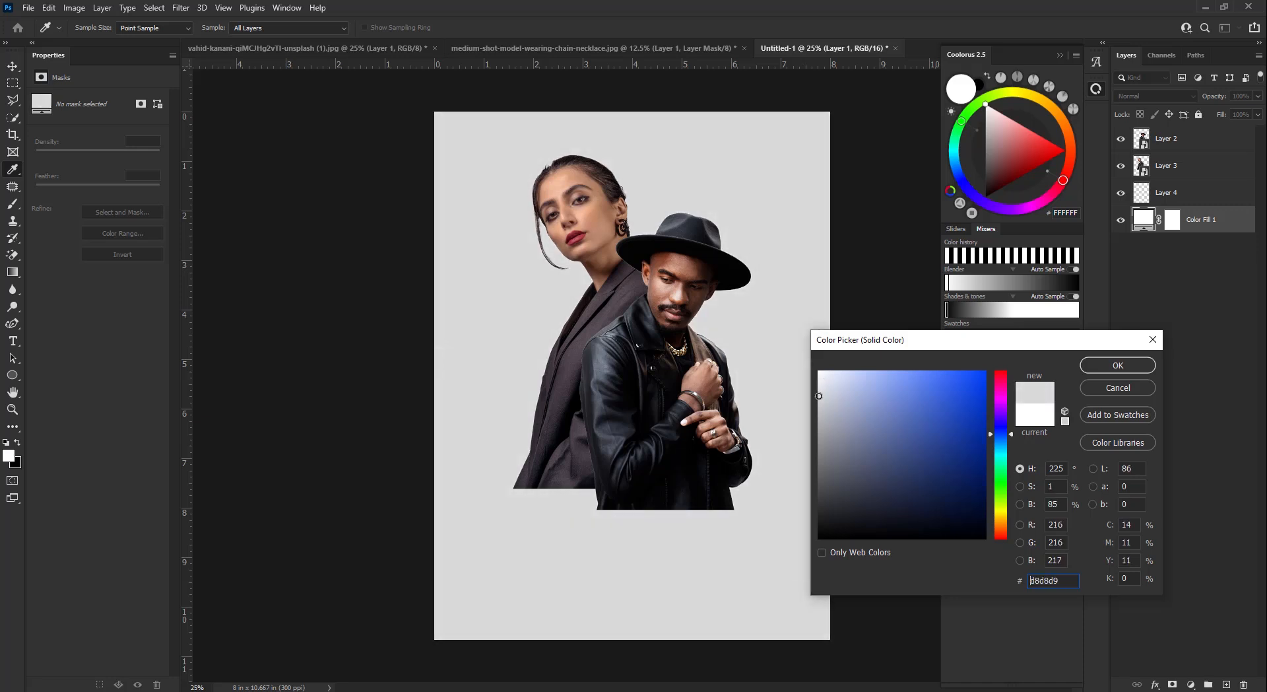
click(819, 396)
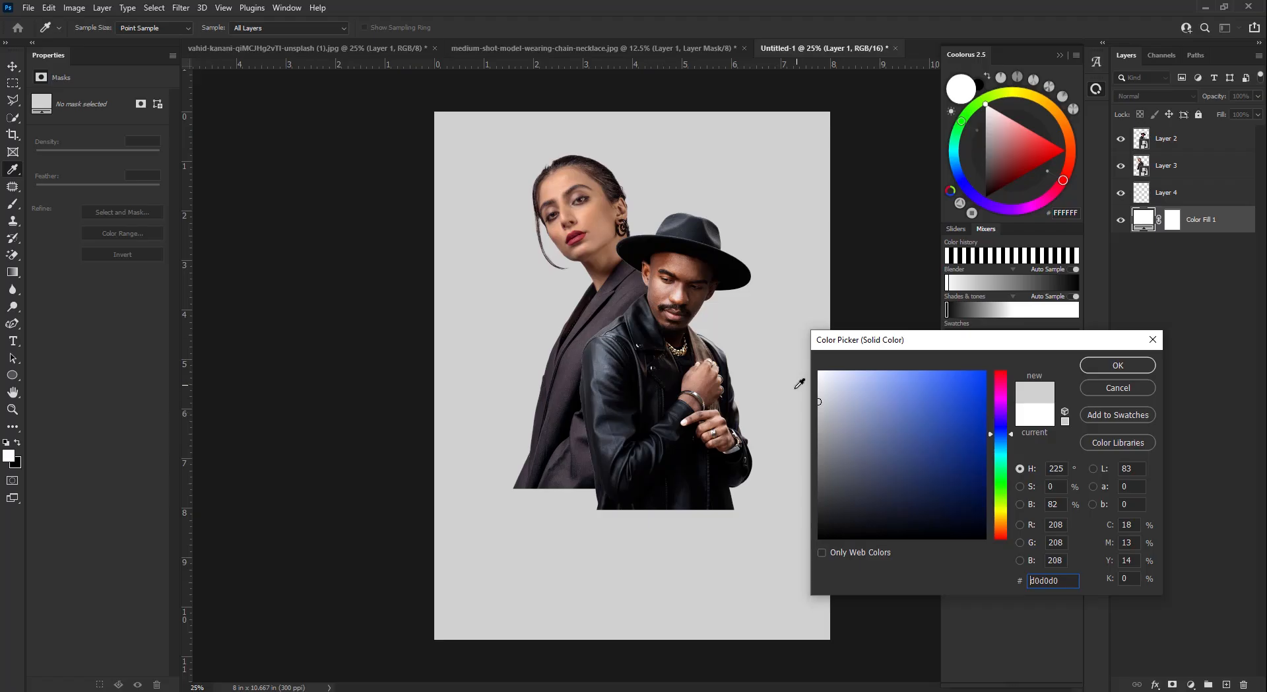
drag(819, 394, 815, 373)
click(668, 222)
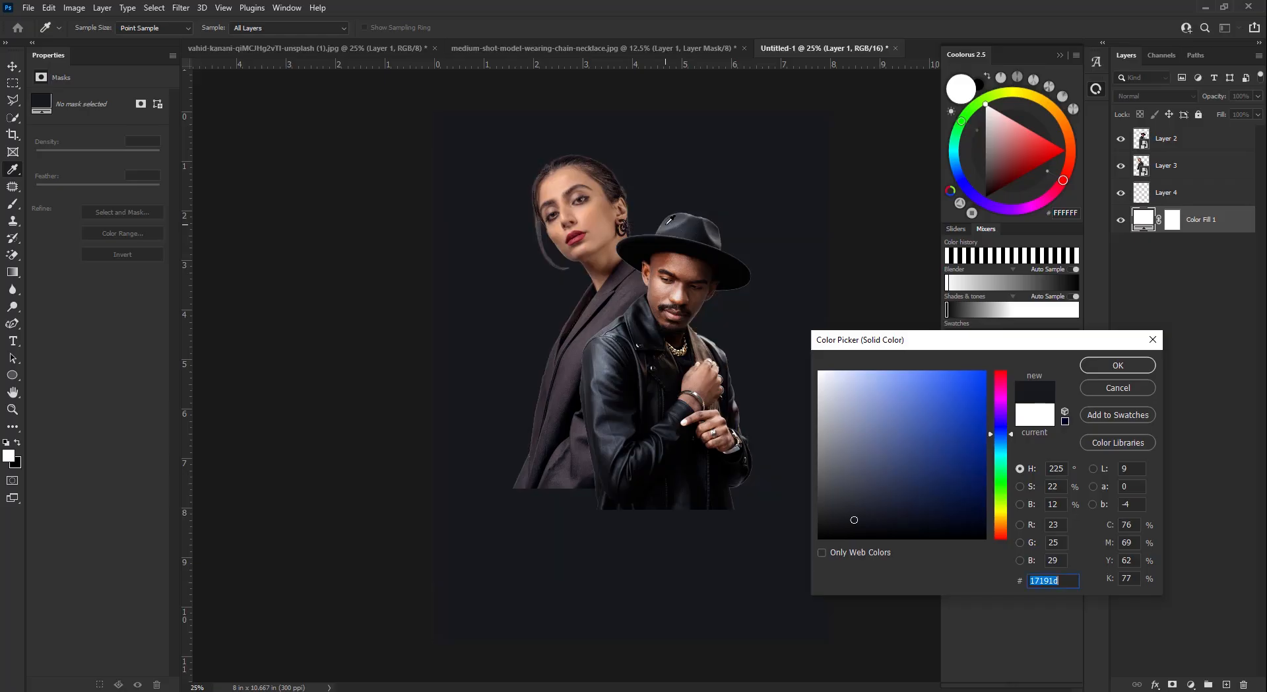
click(635, 279)
drag(830, 383, 808, 365)
click(1083, 365)
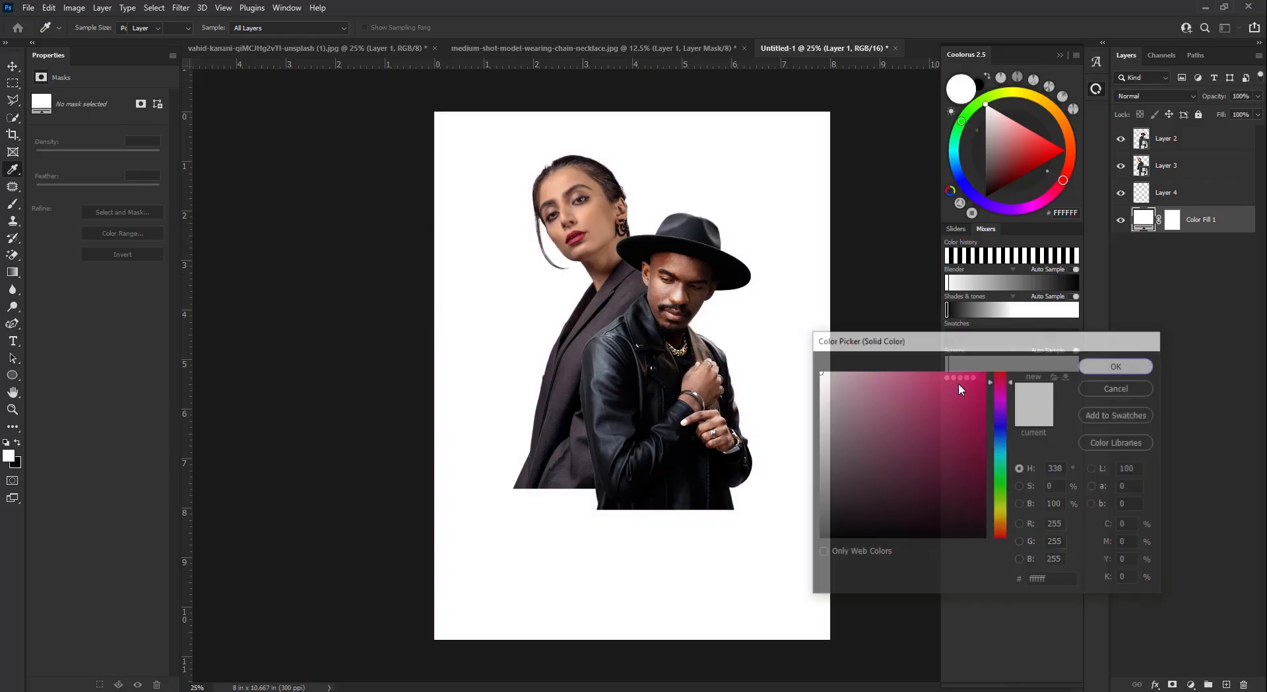
click(1181, 167)
shift+click(1195, 142)
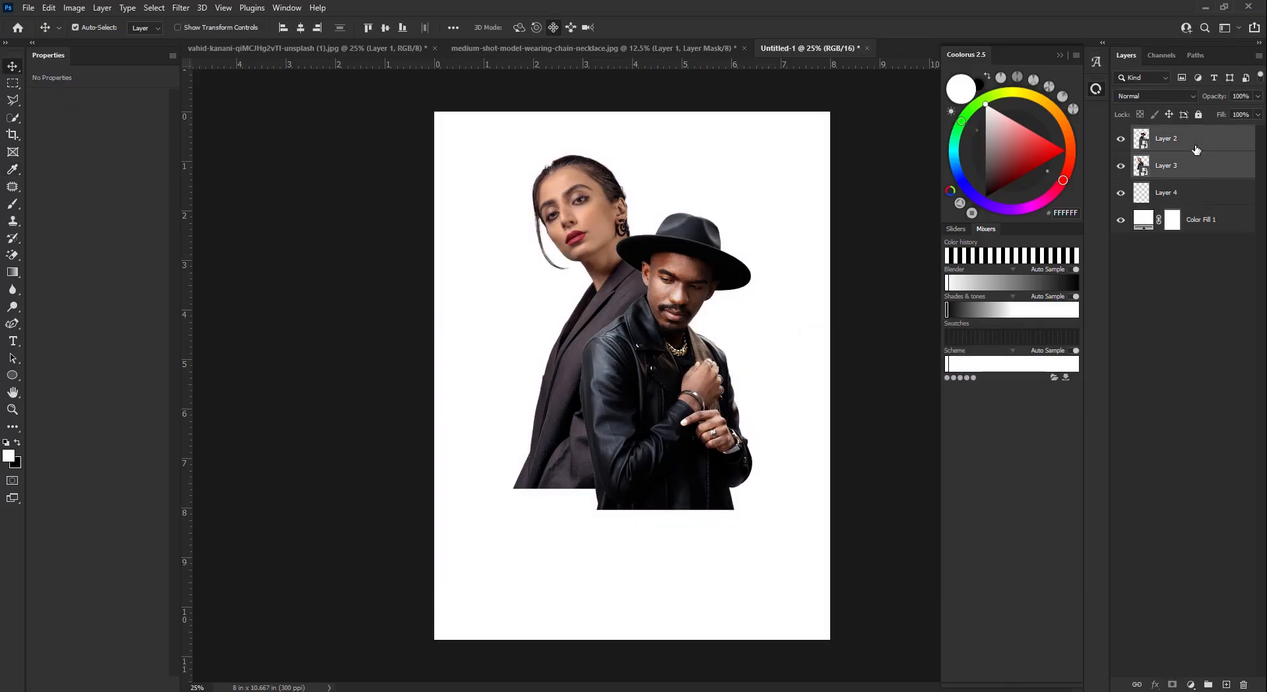
- Nudge the couple right and down, then duplicate the man's Layer 2
key(shift+Right)
key(shift+Right)
key(shift+Right)
key(shift+Right)
key(shift+Down)
click(1194, 254)
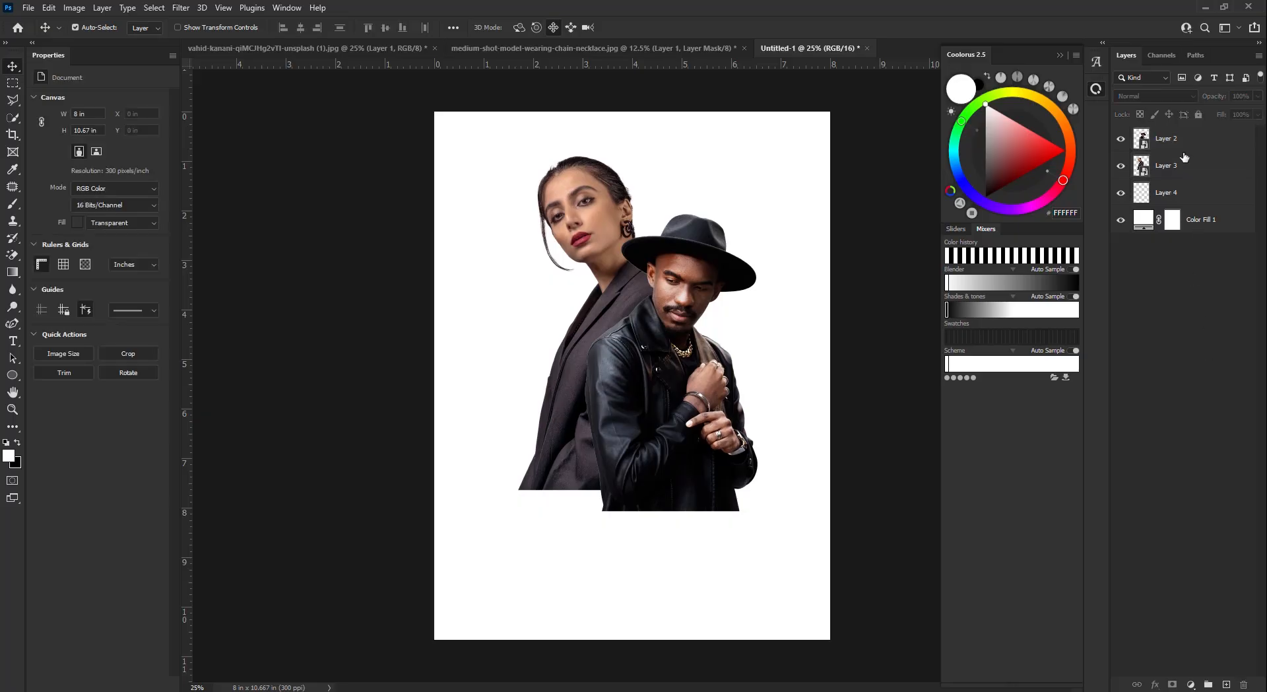
click(1184, 149)
key(ctrl+j)
- Enlarge the man copy to about 69% so it fills the poster height
key(ctrl+t)
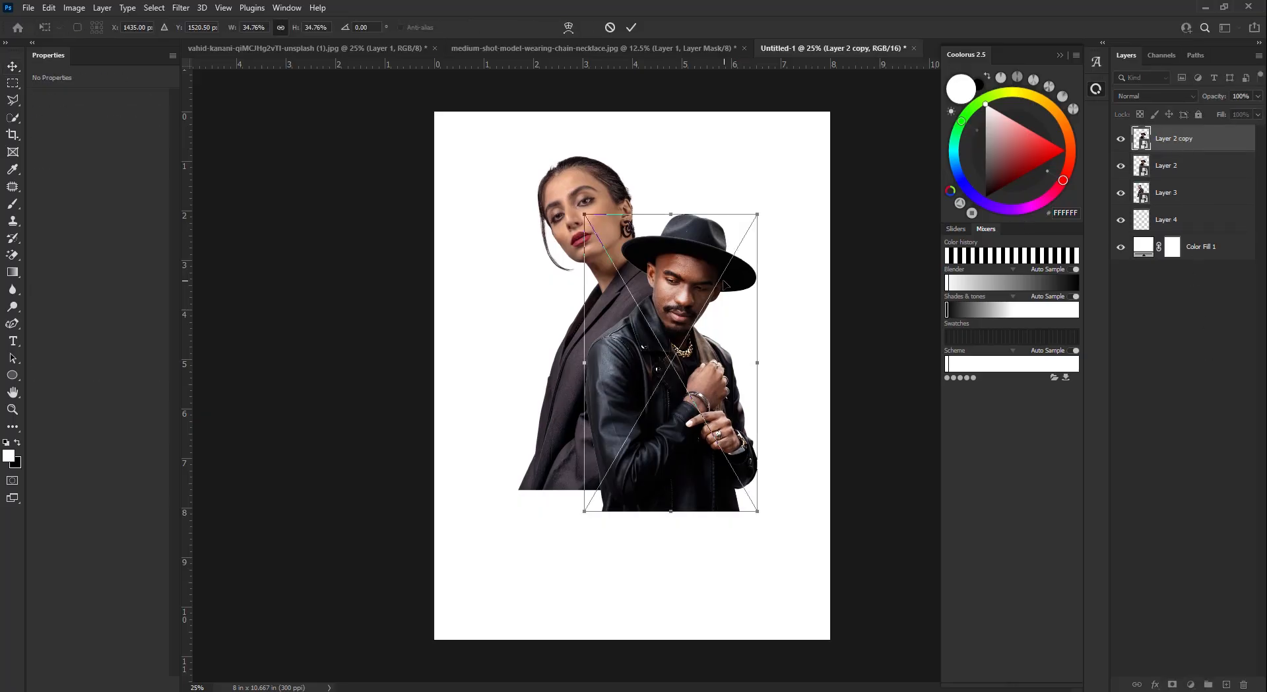
drag(671, 215, 671, 114)
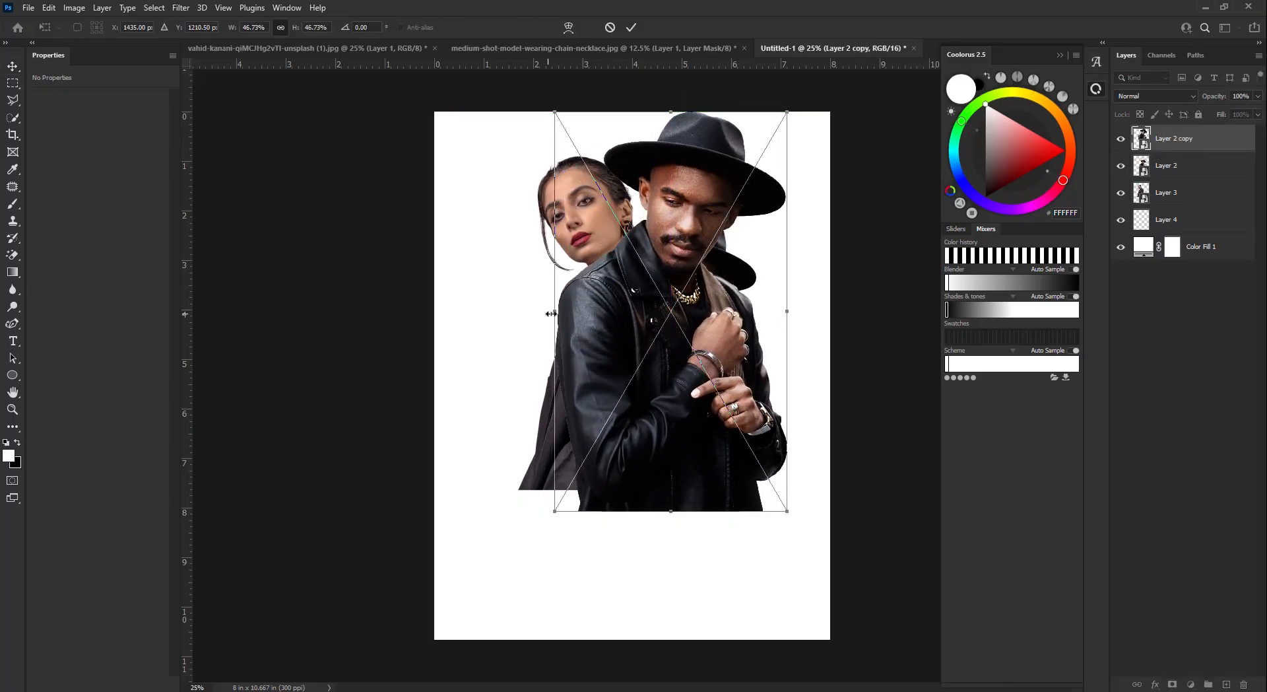
drag(556, 313, 480, 314)
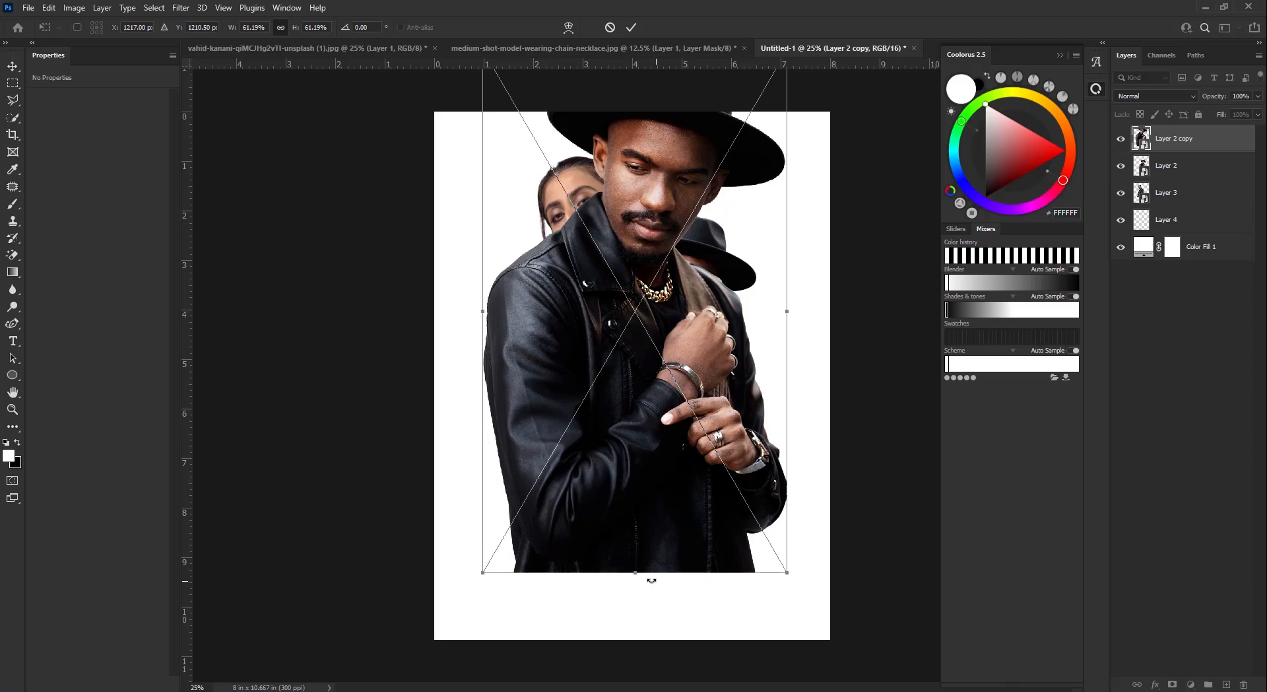
drag(638, 598, 644, 637)
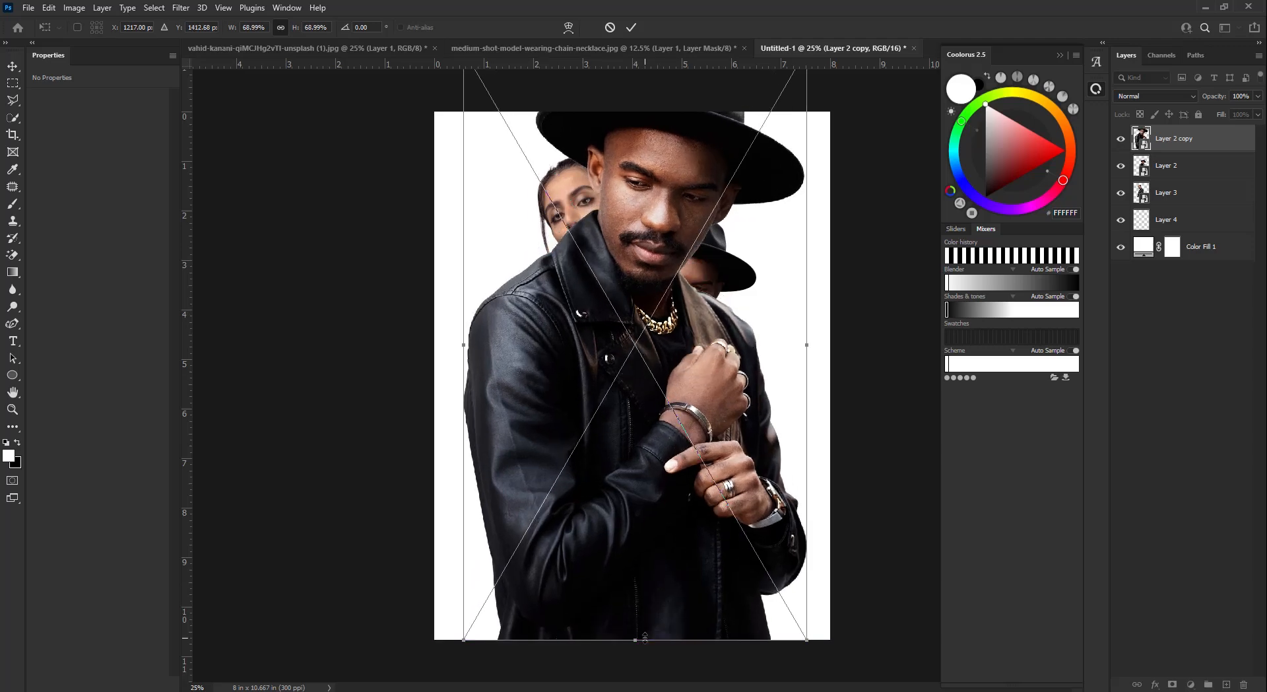
click(631, 27)
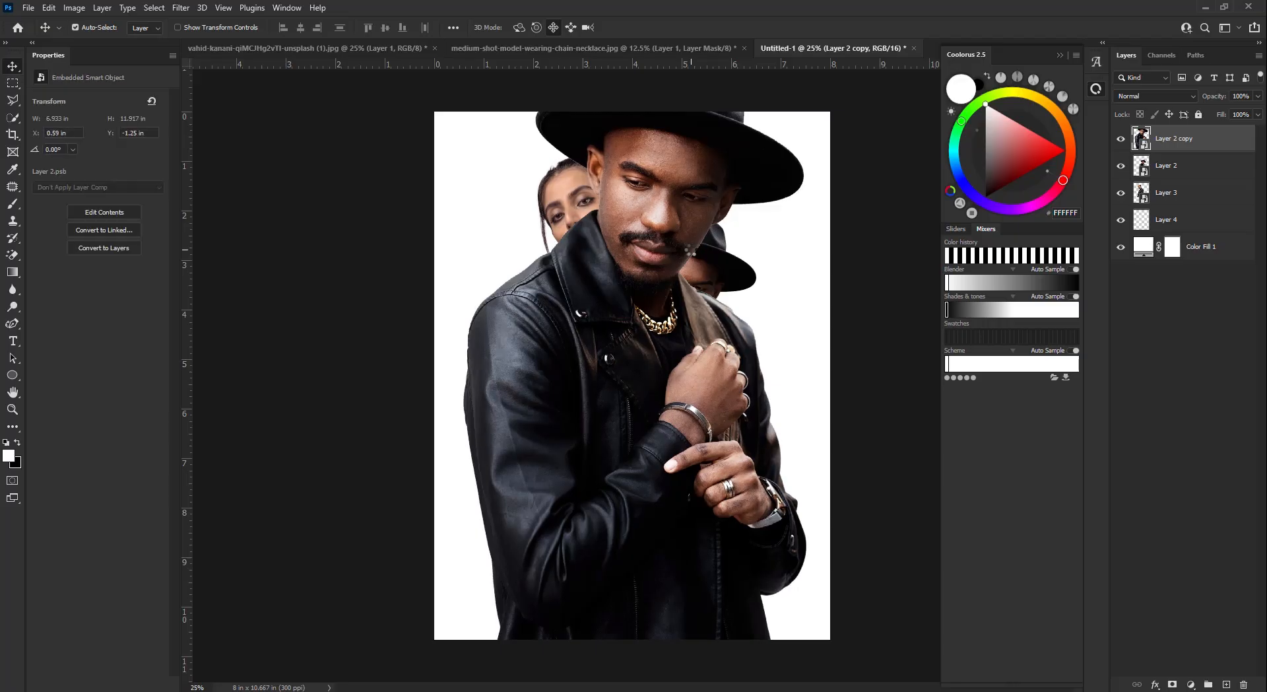
- Move Layer 2 copy below the couple and hide Layers 2 and 3
drag(1186, 157, 1184, 206)
click(1121, 137)
click(1121, 165)
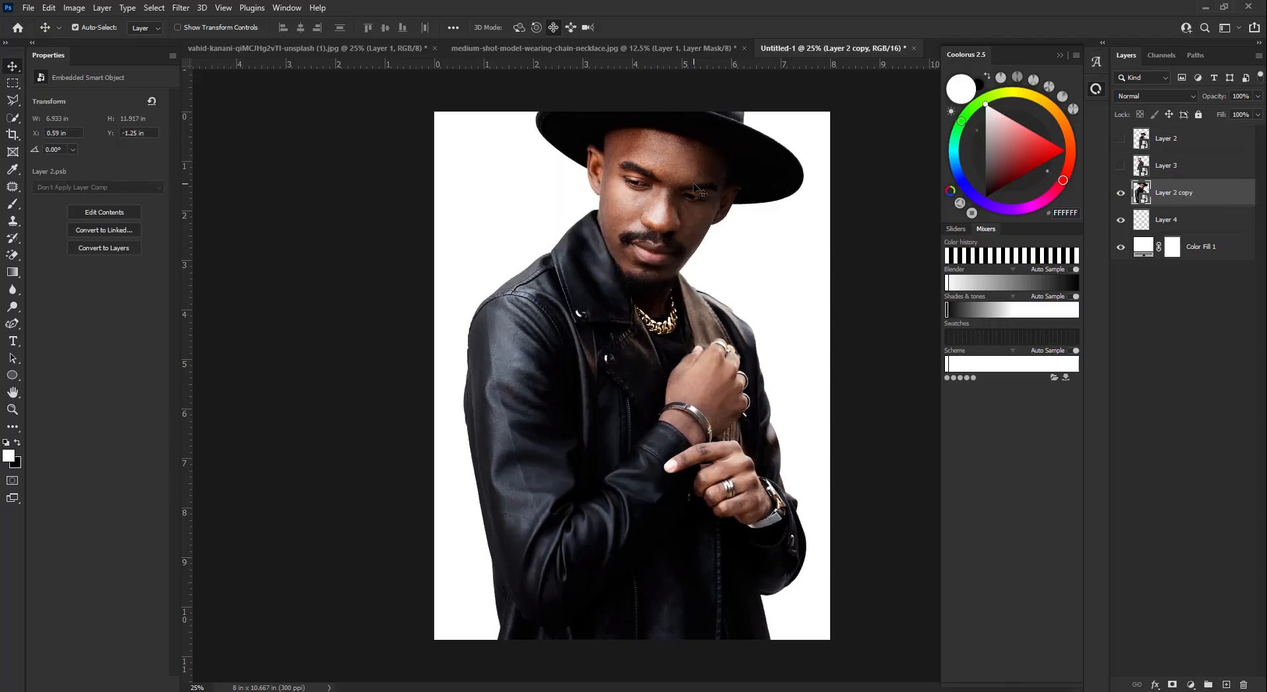
- Fine-tune the enlarged man copy's horizontal position
key(Left)
key(Left)
key(Right)
key(Right)
key(Right)
key(Left)
key(Left)
key(Right)
key(Right)
key(Right)
- Give the man copy a Color Overlay effect with a near-black colour instead of a gradient overlay
double_click(1220, 197)
click(813, 396)
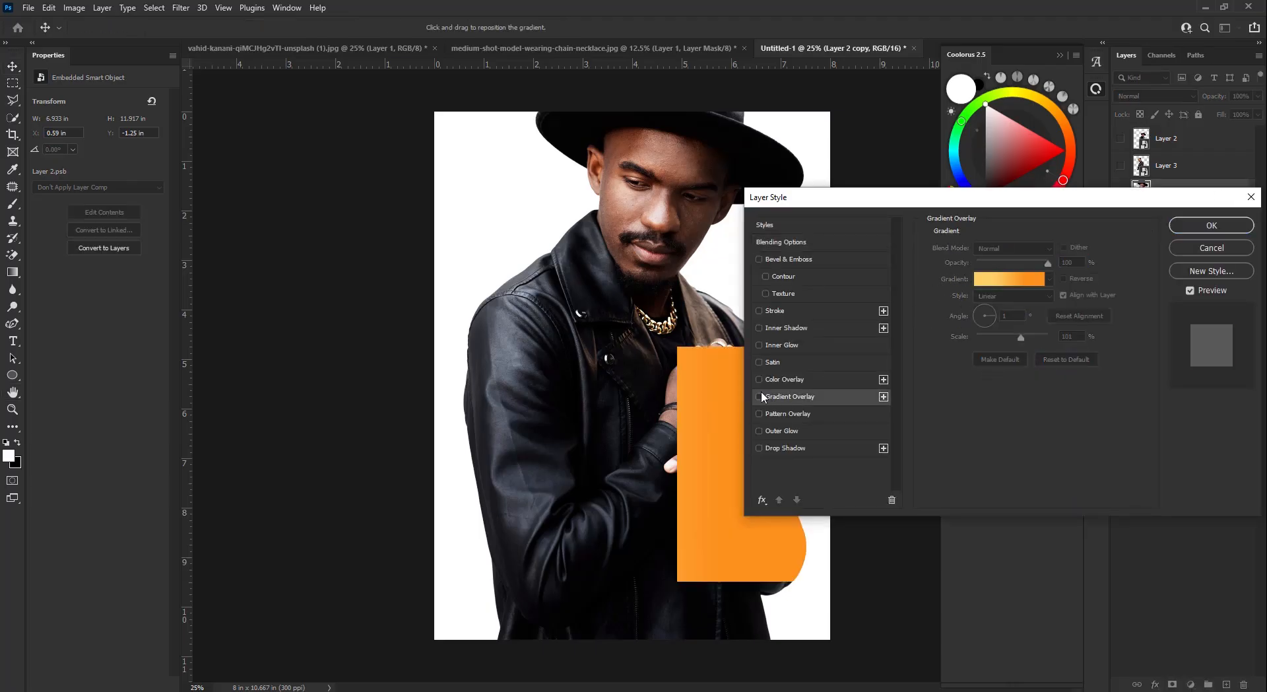
click(759, 396)
click(794, 379)
click(1063, 250)
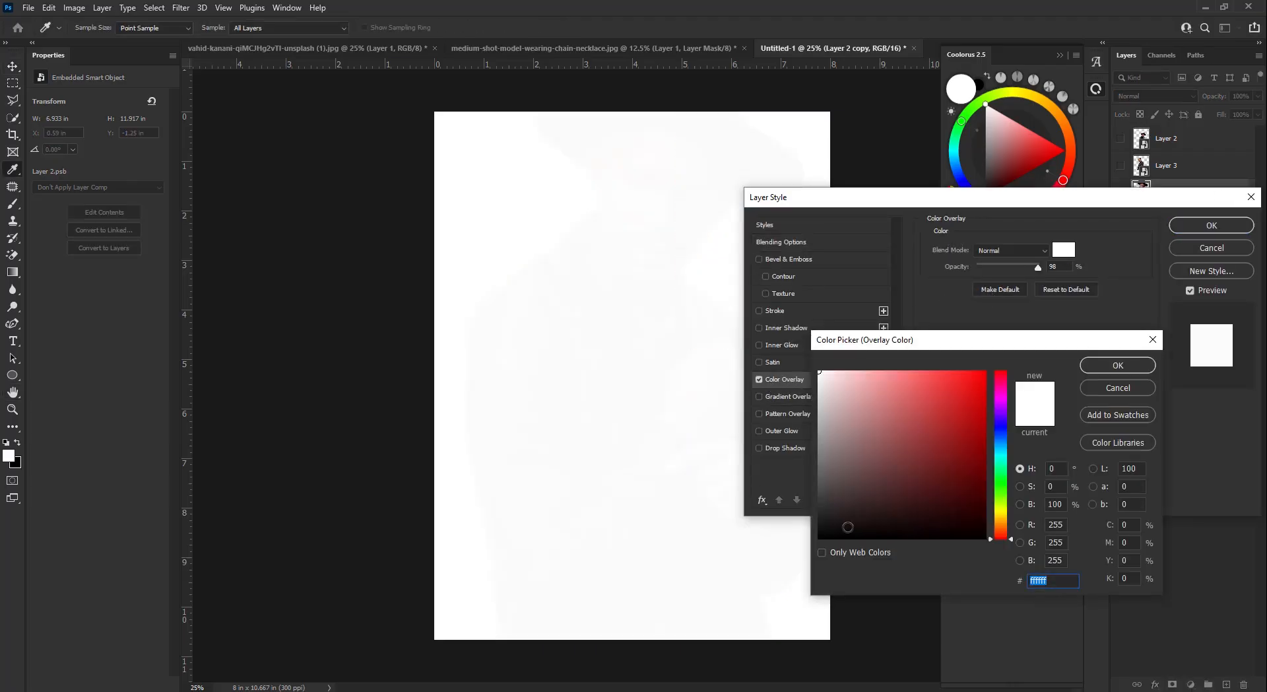
click(847, 527)
- Apply the near-black overlay and make the man and woman layers visible again
click(1113, 370)
key(Return)
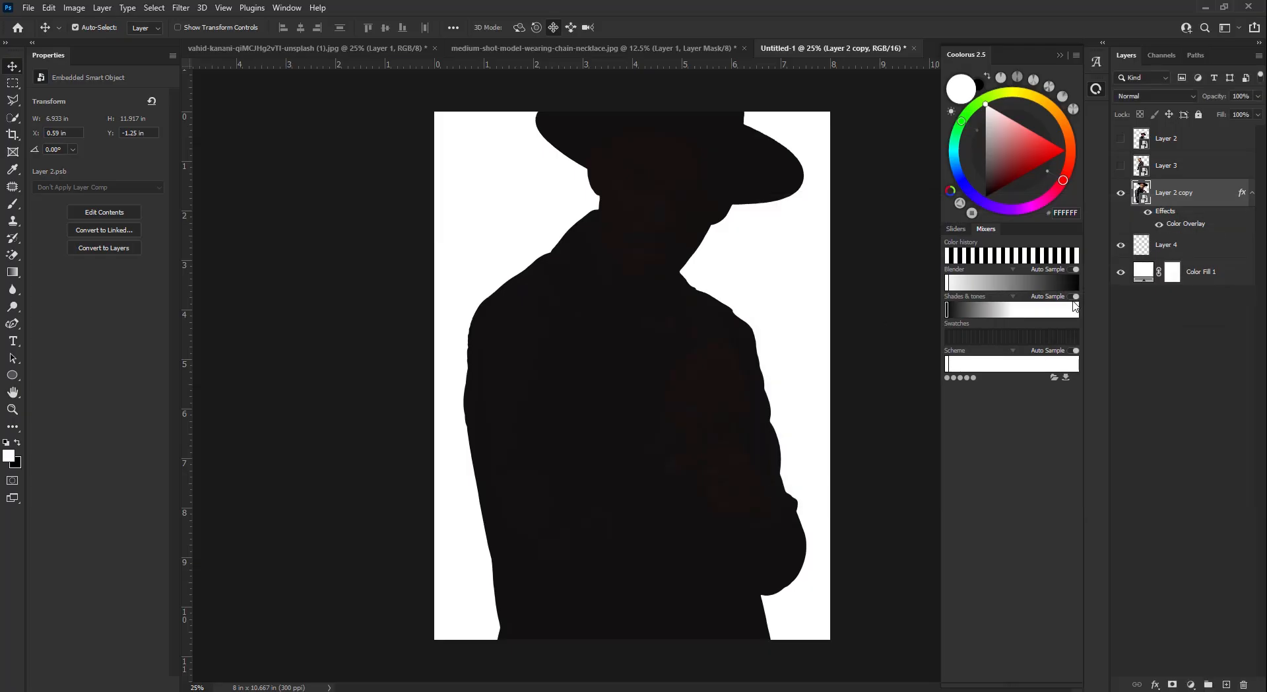
key(shift+Right)
key(shift+Right)
key(shift+Right)
key(shift+Left)
key(shift+Left)
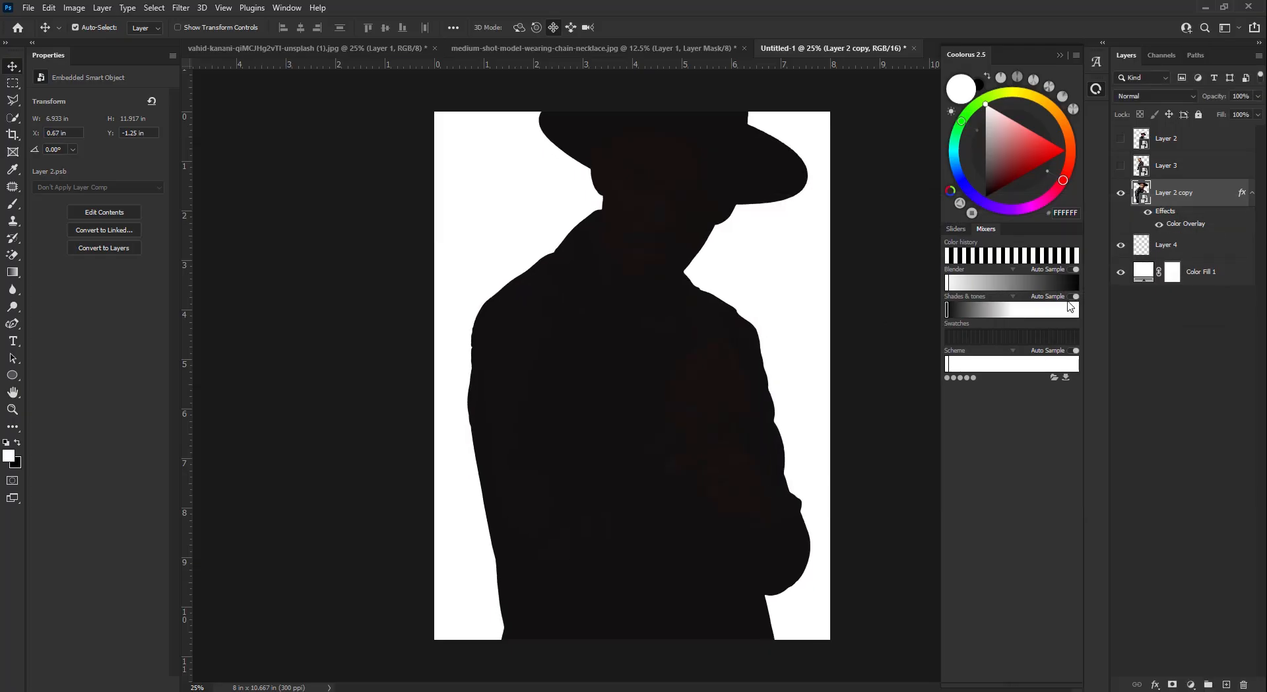
click(1121, 138)
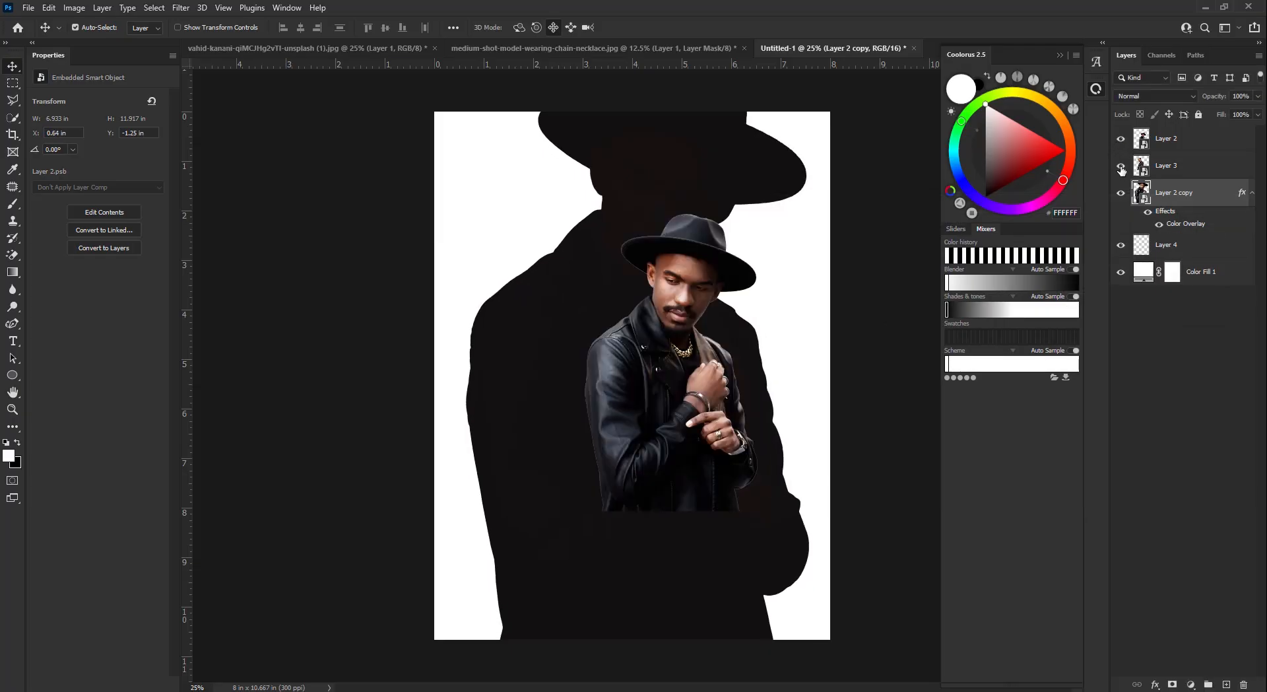
click(1121, 165)
click(1201, 173)
- Widen the dark silhouette to about 72.6% and centre it, then select both couple layers
click(782, 509)
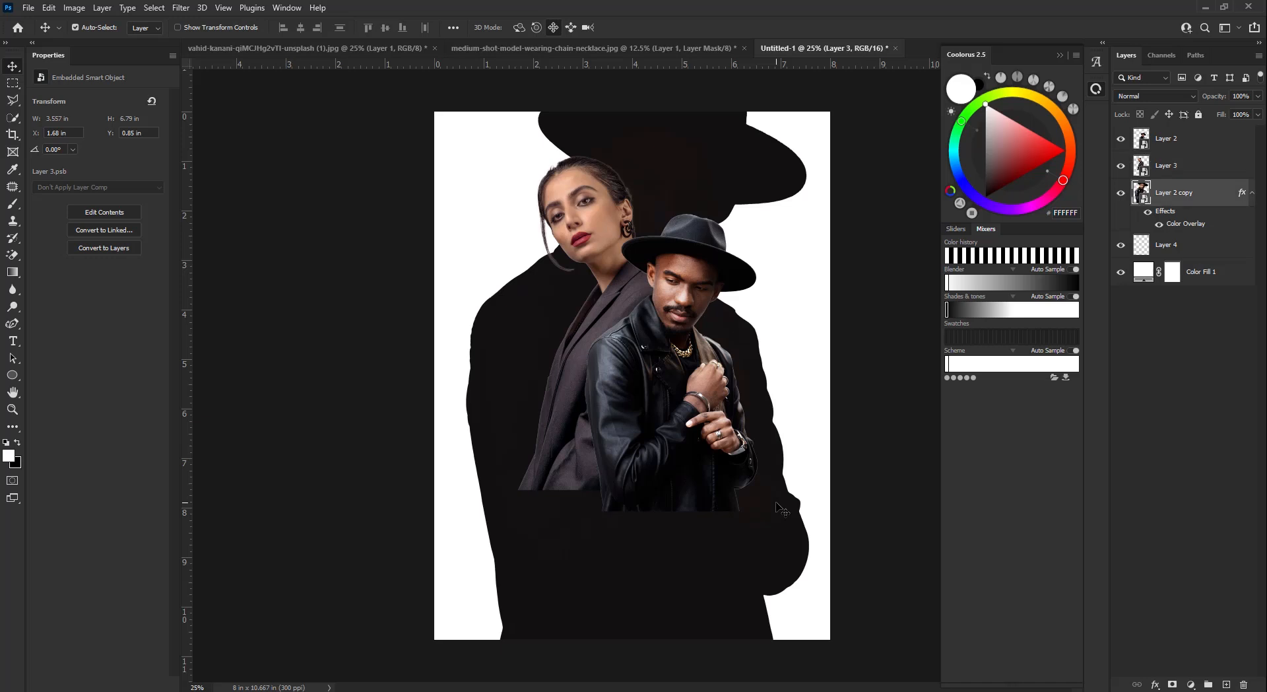
key(ctrl+t)
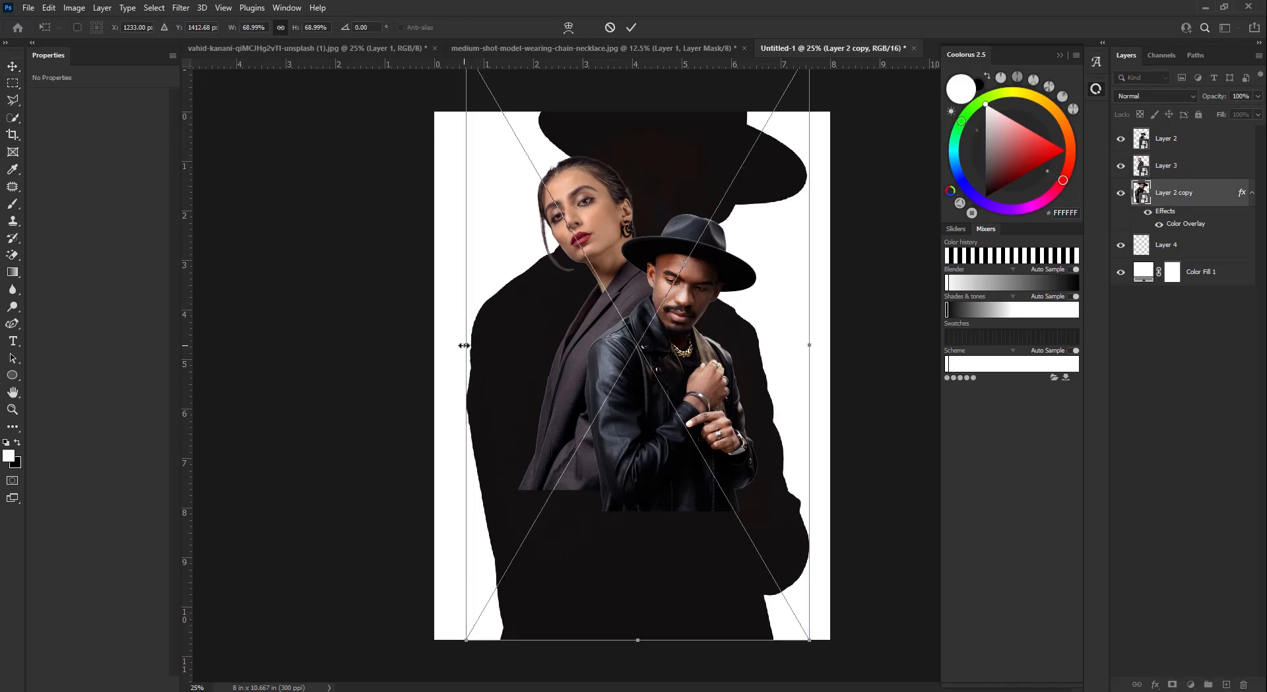
drag(464, 345, 455, 345)
drag(810, 344, 816, 345)
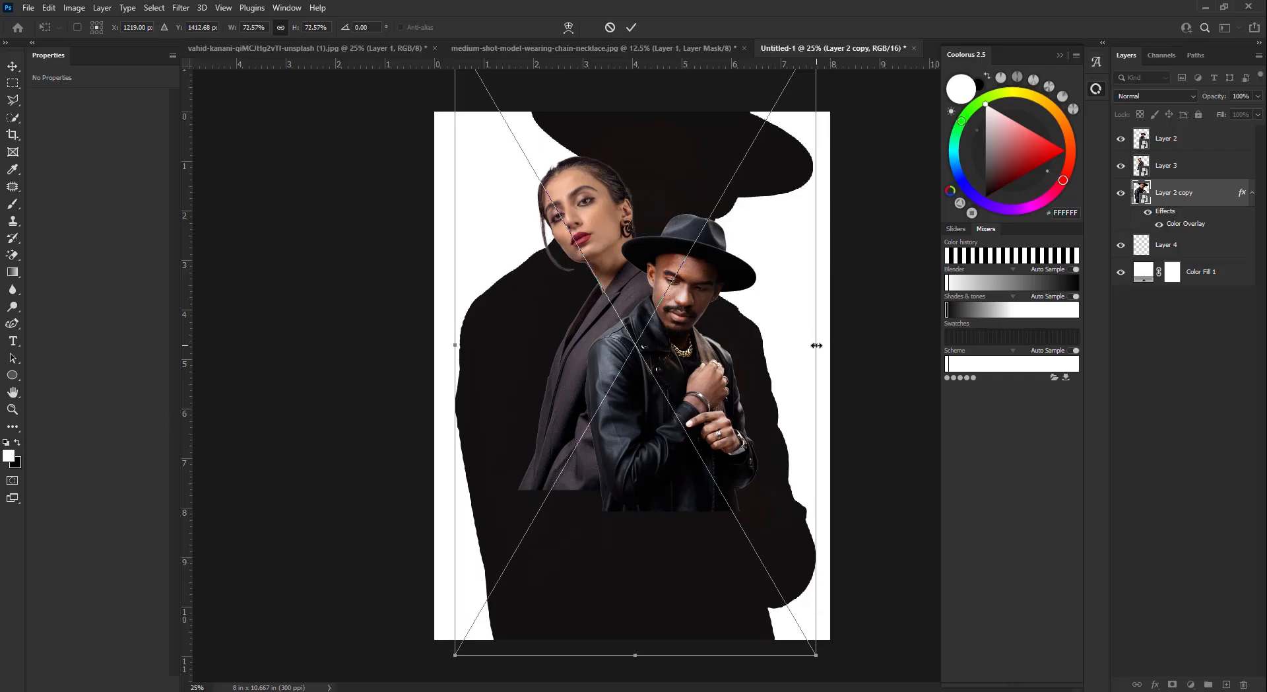
drag(528, 355, 524, 355)
click(631, 27)
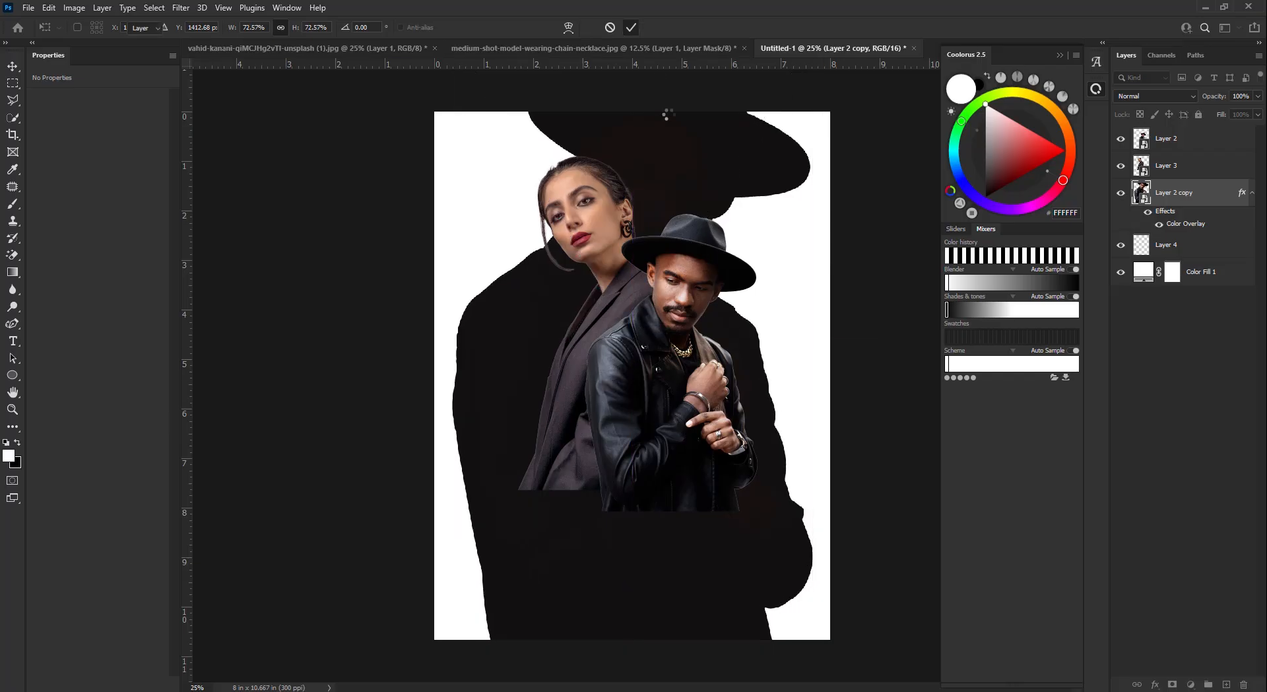
click(1195, 165)
shift+click(1192, 149)
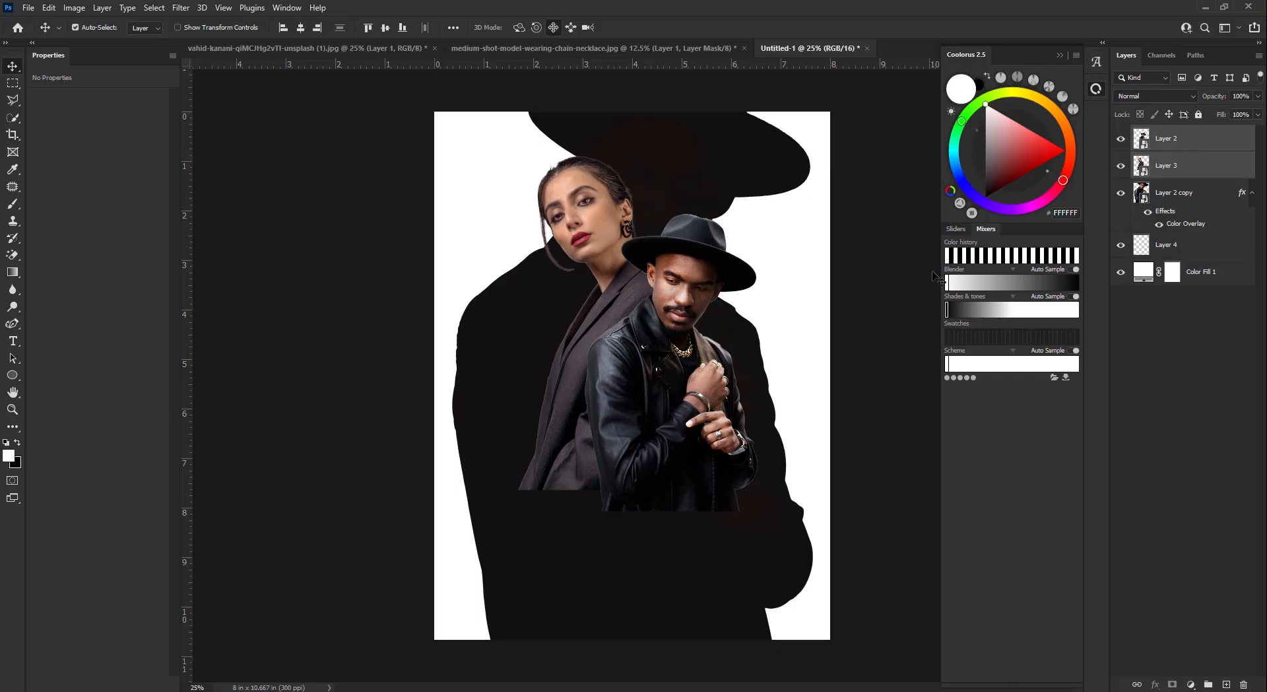
key(ctrl+t)
- Move the couple down toward the poster bottom and shrink them slightly
drag(678, 261, 691, 435)
click(652, 28)
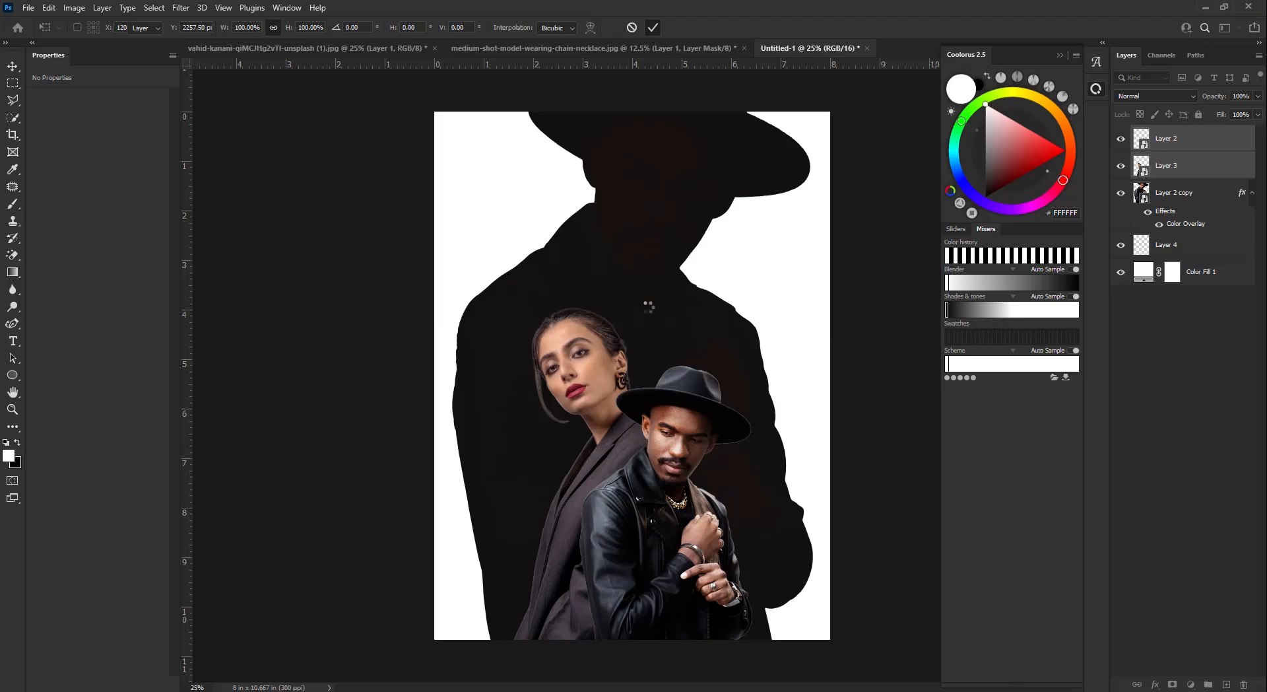
key(ctrl+t)
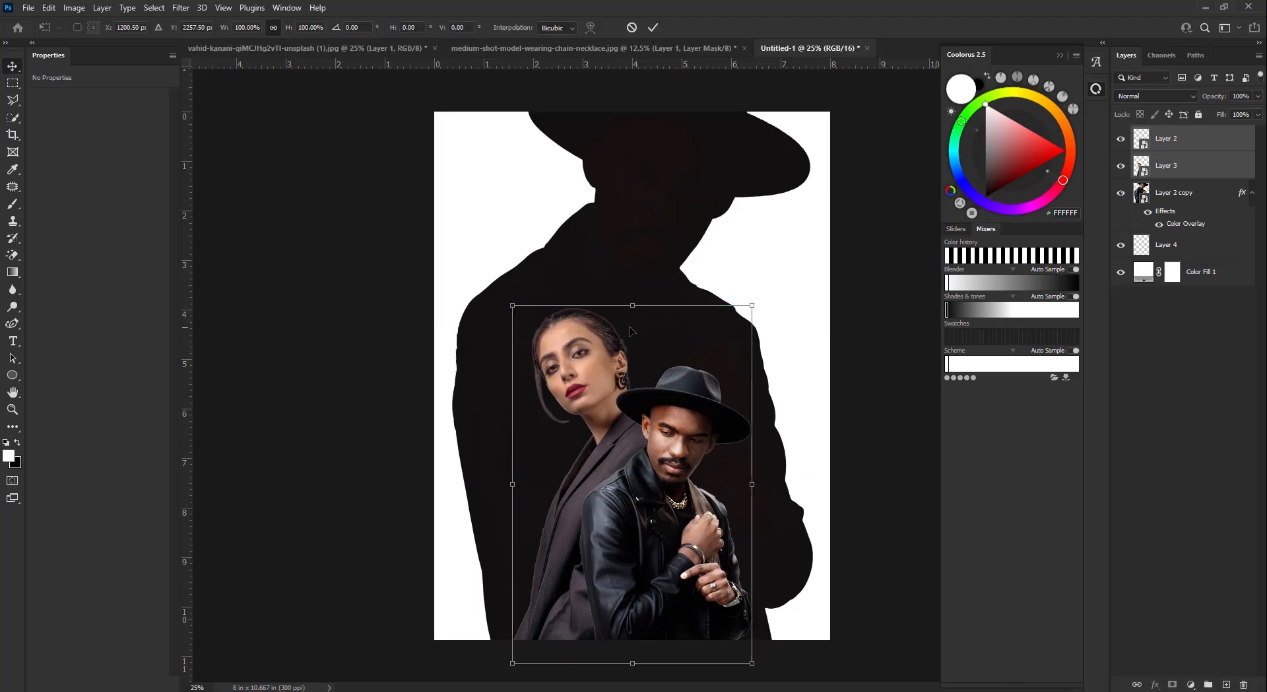
drag(635, 306, 650, 323)
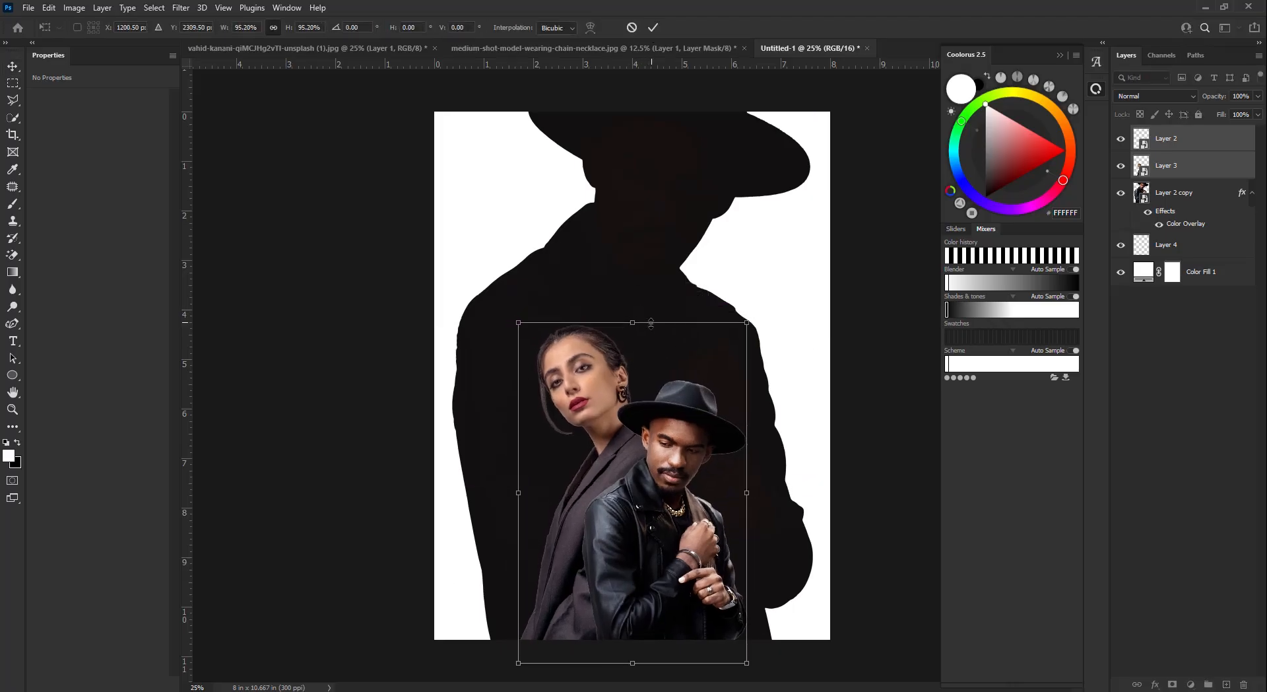
click(653, 28)
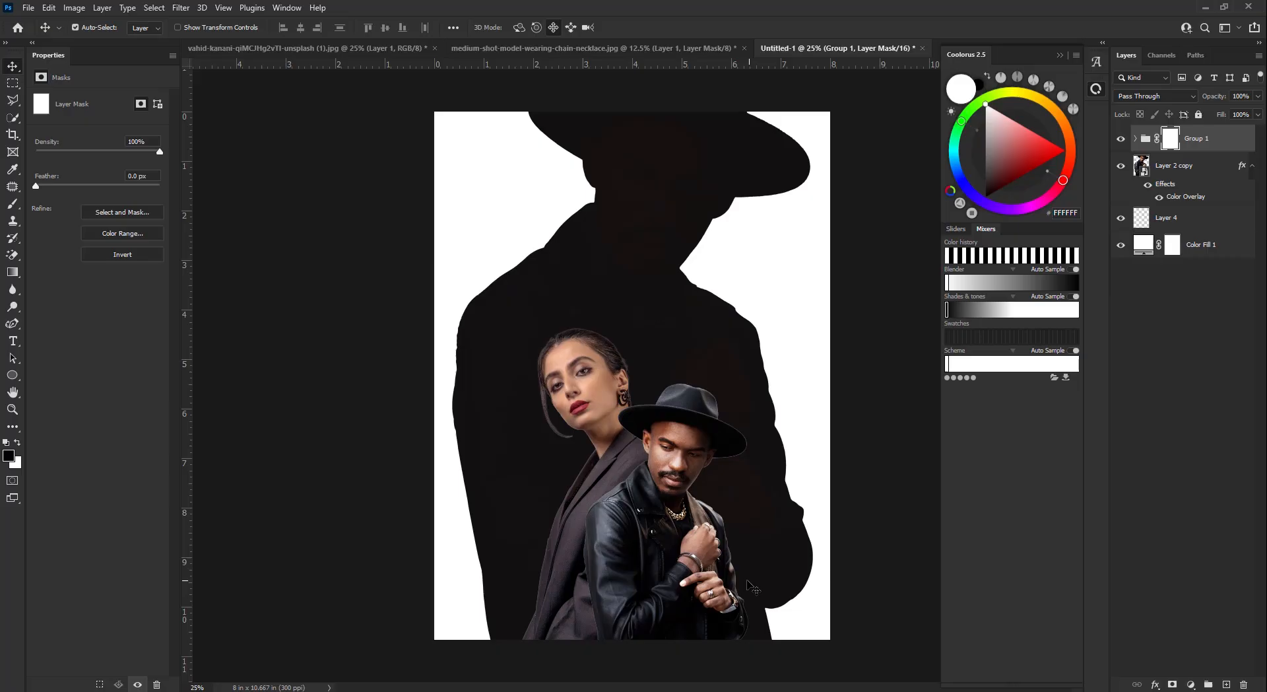
- Fade the couple's bottom with a mask gradient and nudge the group upward
key(x)
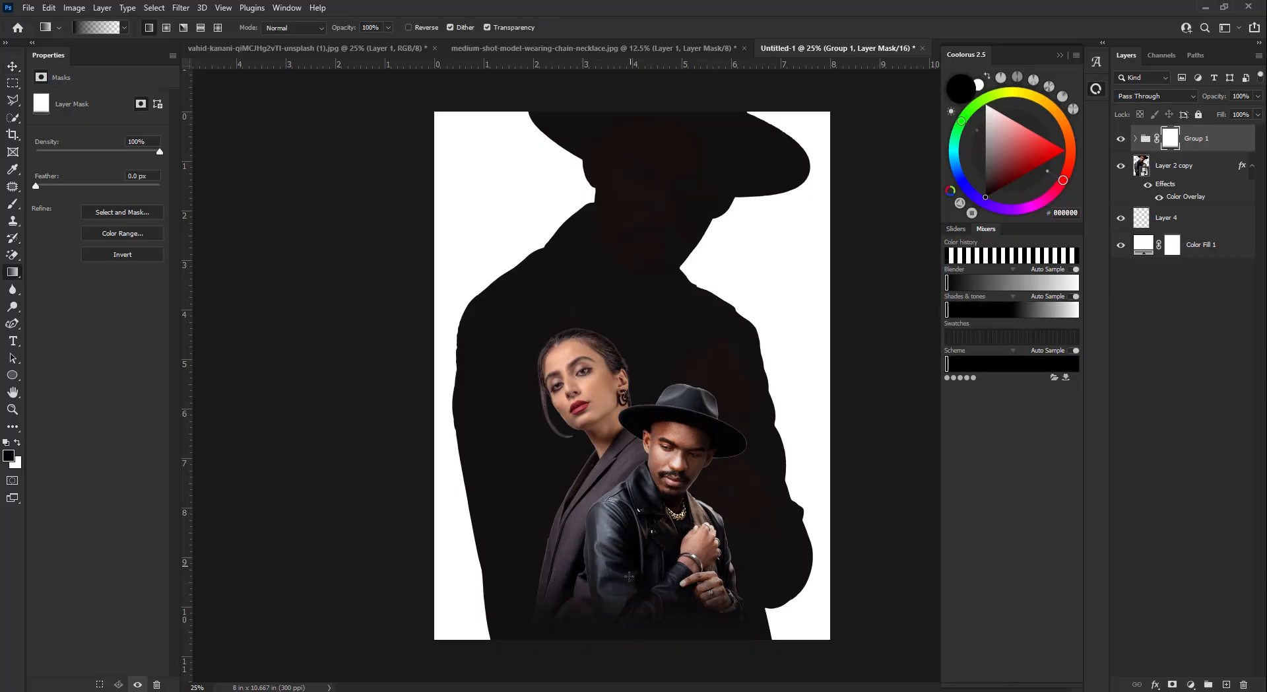
drag(627, 647, 617, 558)
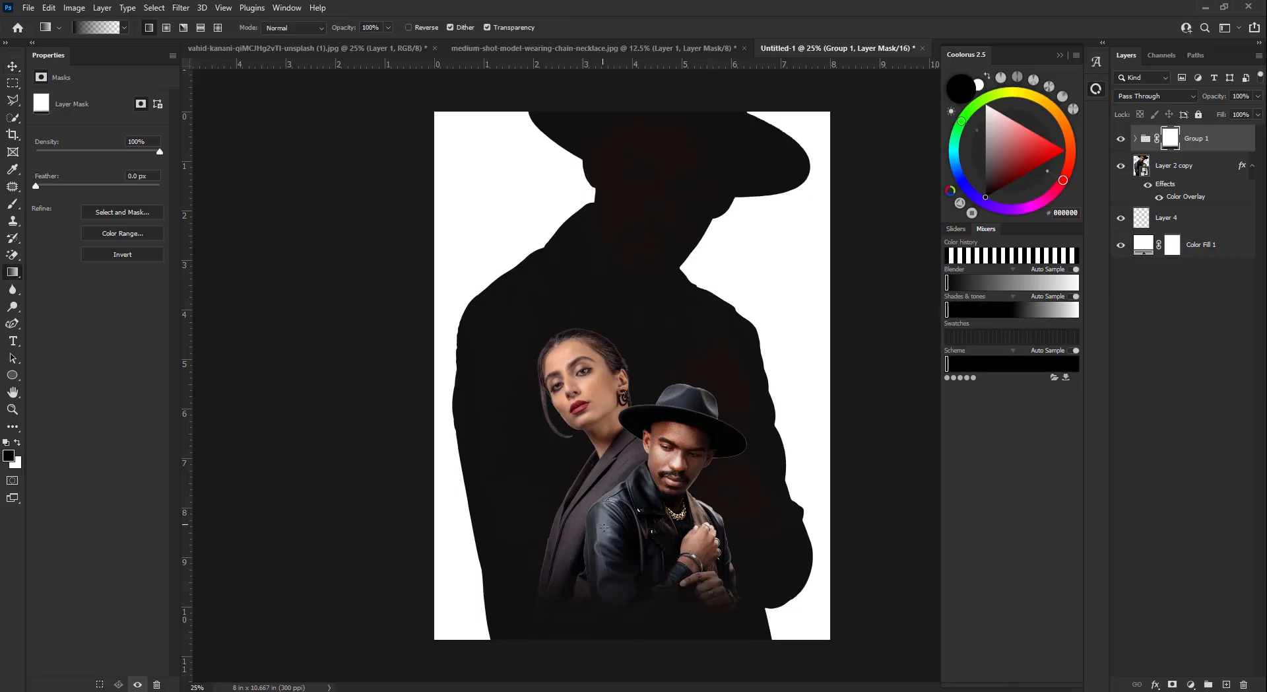
key(v)
drag(722, 450, 722, 444)
key(shift+Up)
key(shift+Up)
key(shift+Up)
key(shift+Up)
key(shift+Up)
key(shift+Up)
key(shift+Up)
key(shift+Up)
key(shift+Up)
key(shift+Up)
key(shift+Up)
key(shift+Up)
key(shift+Up)
key(shift+Up)
key(shift+Up)
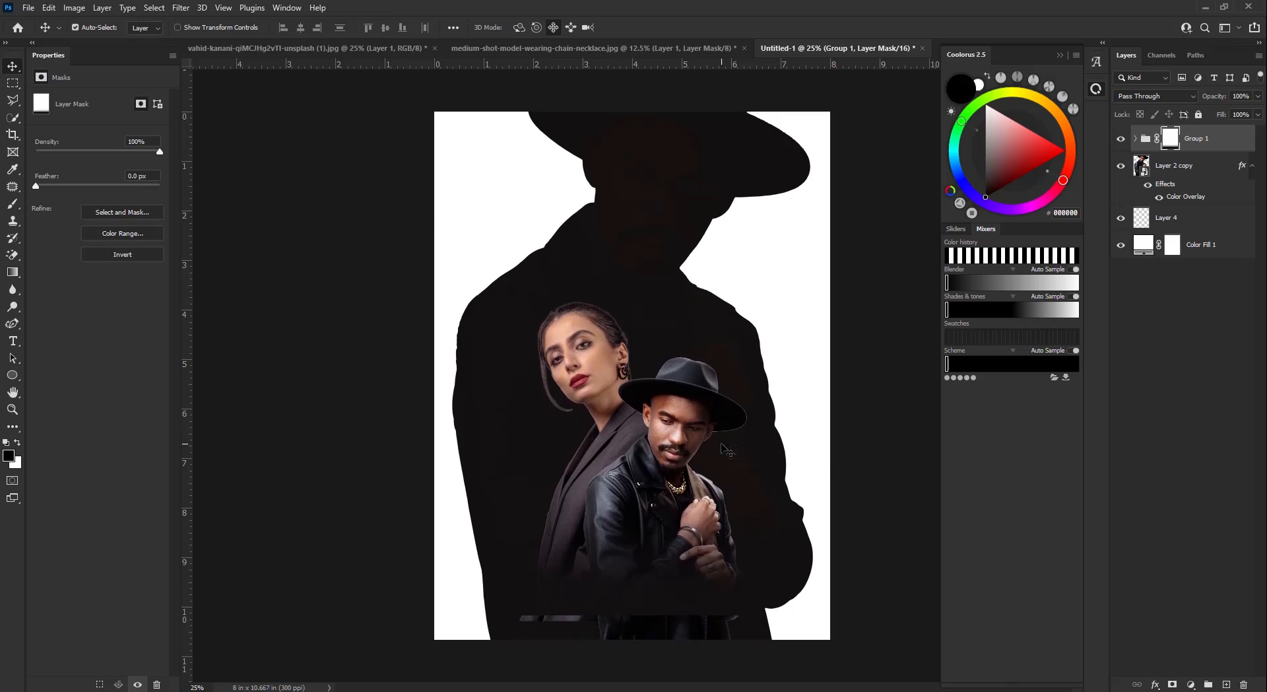
key(shift+Up)
key(shift+Up)
key(shift+Up)
key(shift+Up)
key(shift+Up)
key(shift+Up)
key(shift+Up)
key(shift+Up)
key(shift+Up)
key(shift+Up)
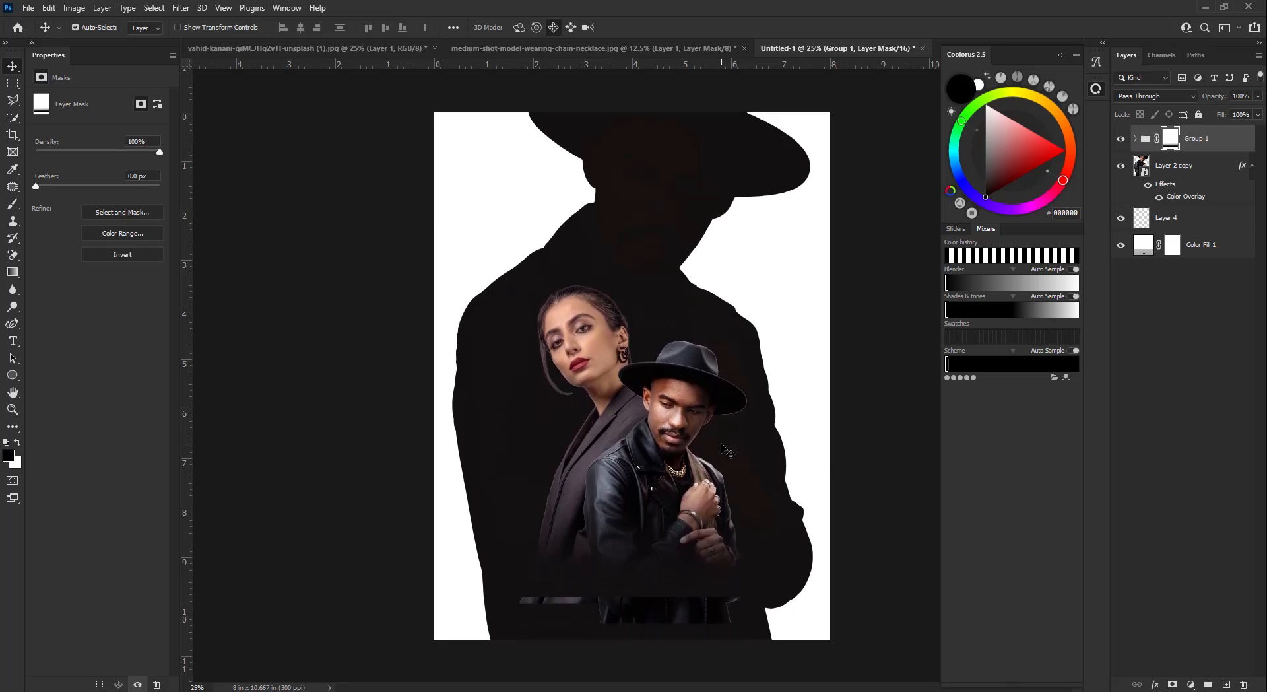
- Draw more black mask gradients so the couple's lower bodies blend into the silhouette
key(g)
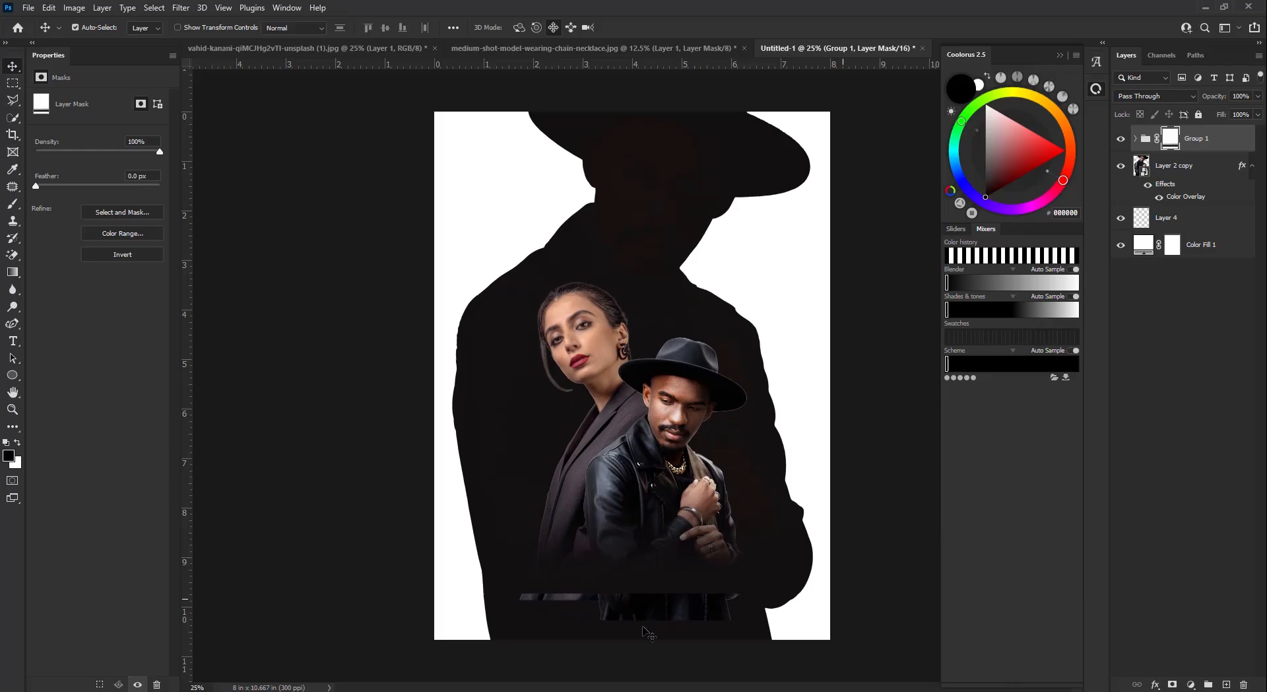
drag(650, 632, 651, 553)
drag(634, 631, 634, 548)
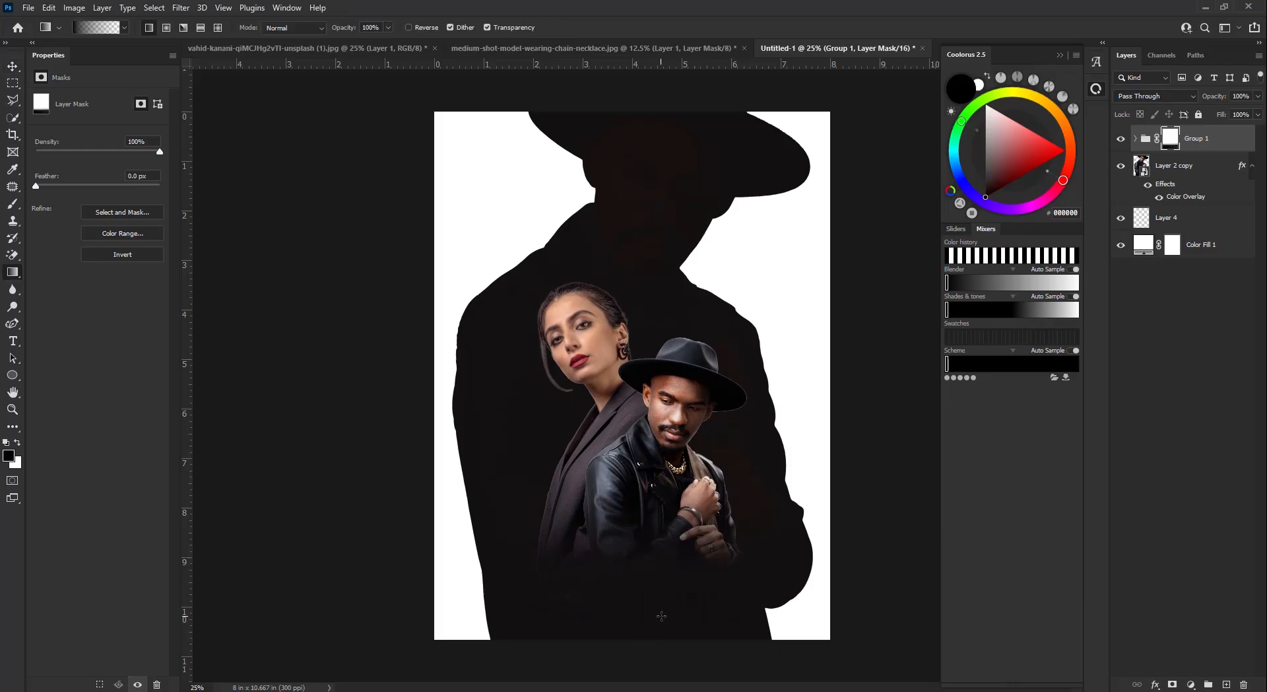
drag(686, 638, 661, 577)
drag(633, 637, 619, 512)
drag(623, 623, 648, 527)
key(v)
click(1146, 245)
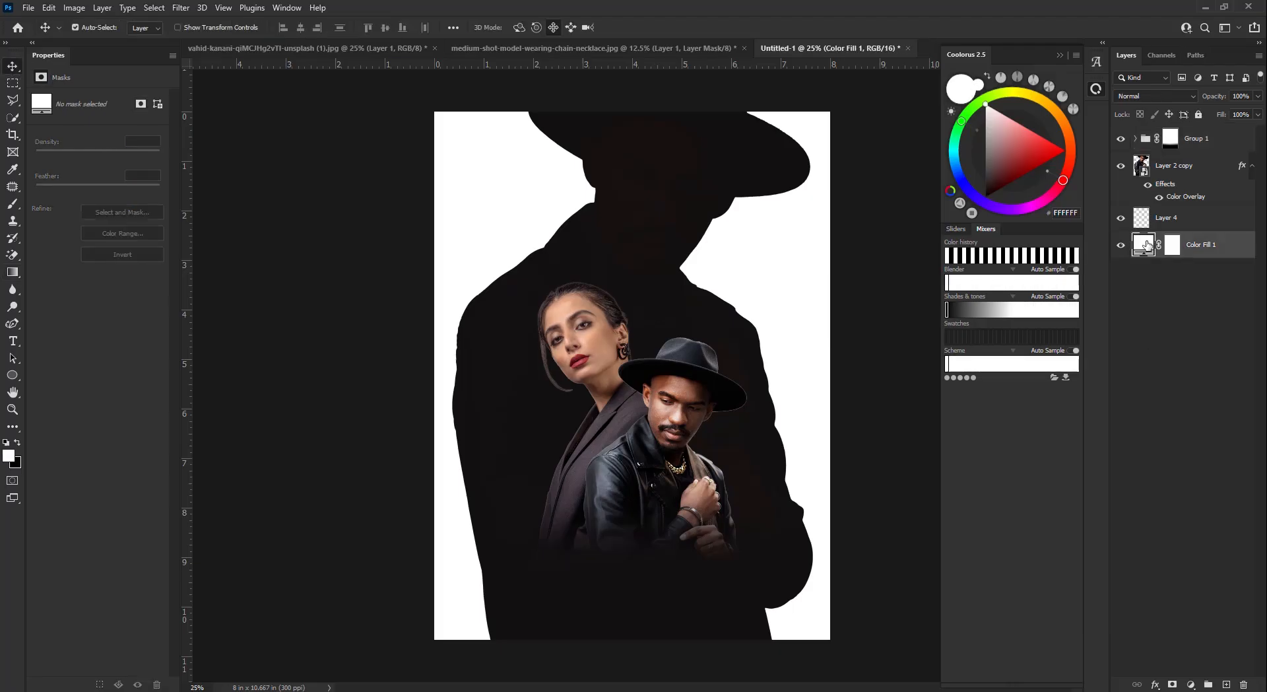
- Try the woman's skin tones and a saturated orange as the background fill colour
double_click(1147, 245)
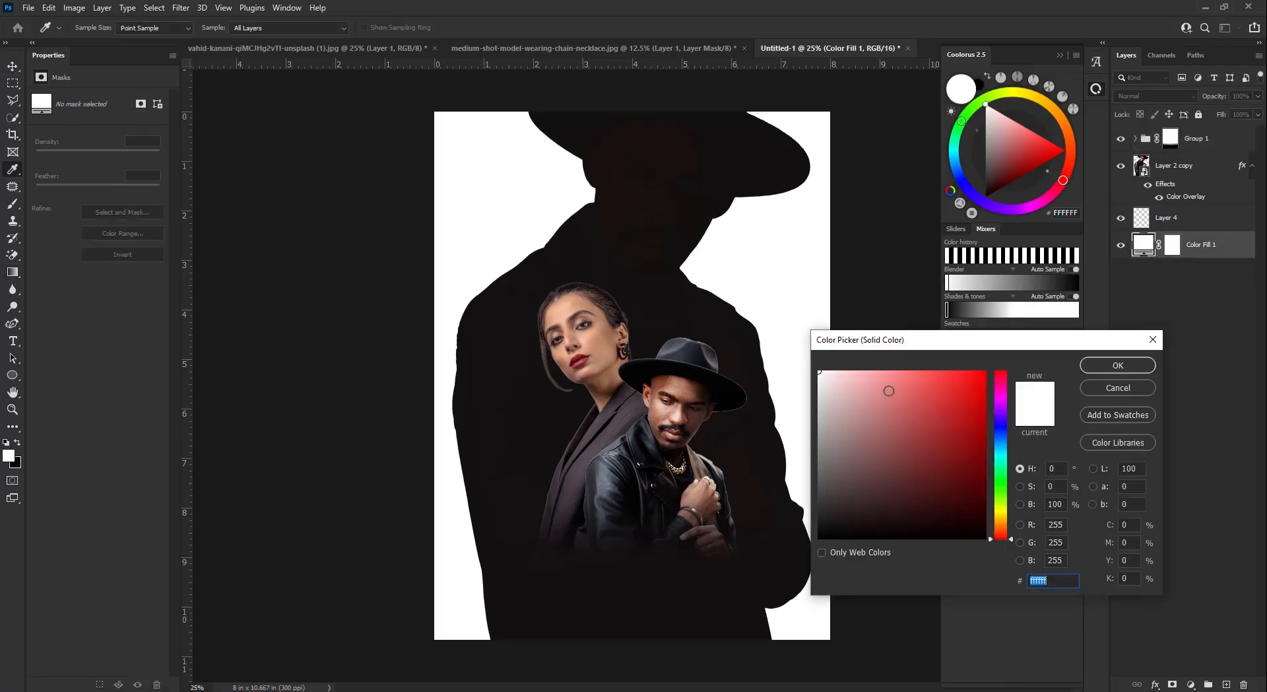
click(602, 335)
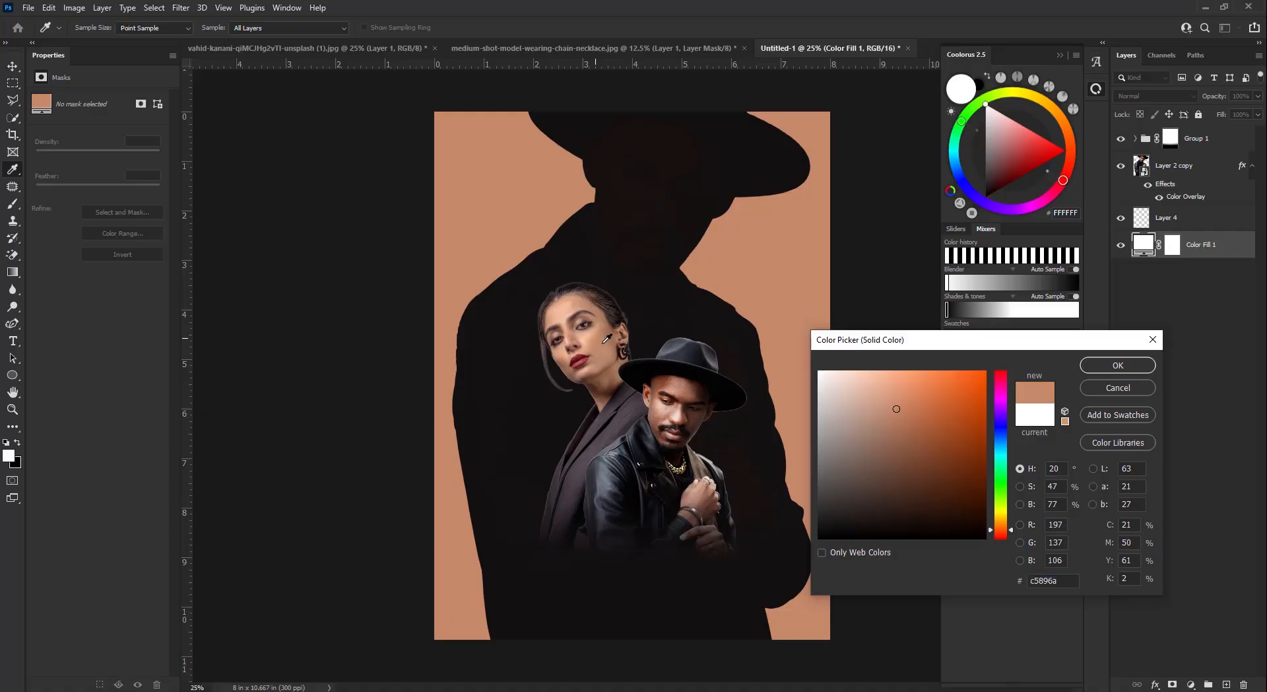
click(612, 367)
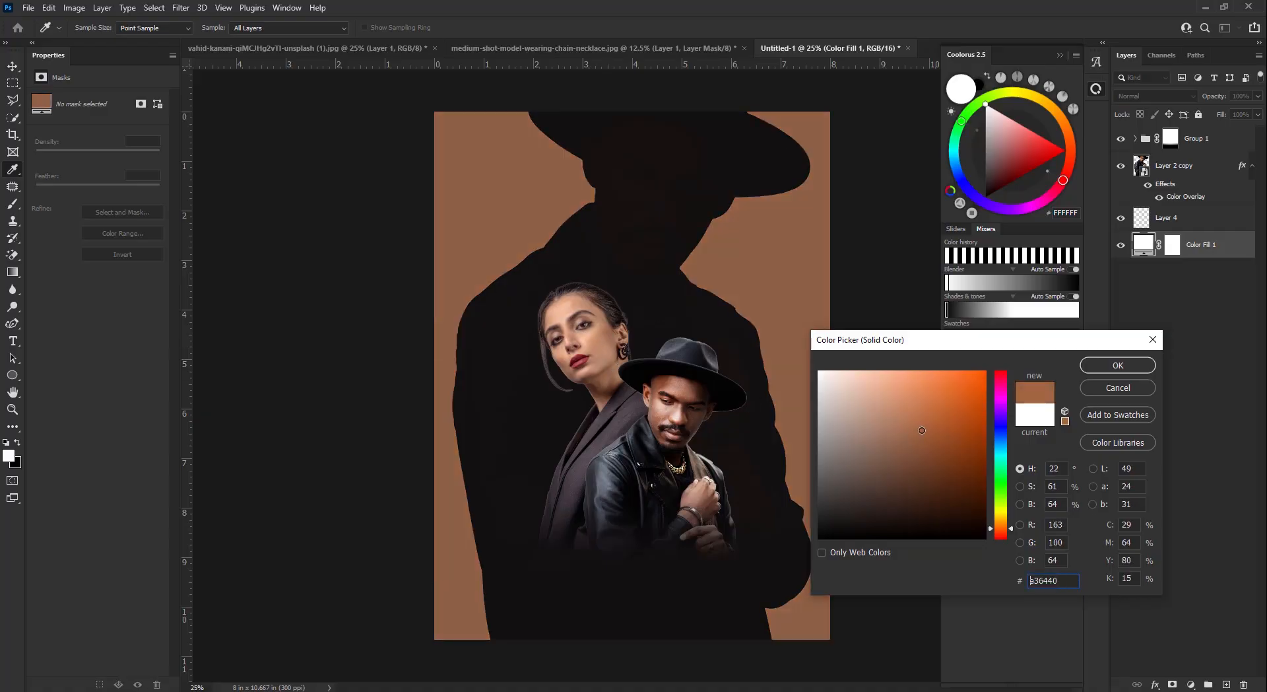
mouse_move(922, 430)
mouse_down()
mouse_move(936, 407)
mouse_move(959, 438)
mouse_move(980, 441)
mouse_up()
- Change the background fill to a deep teal-blue and confirm it
click(1001, 457)
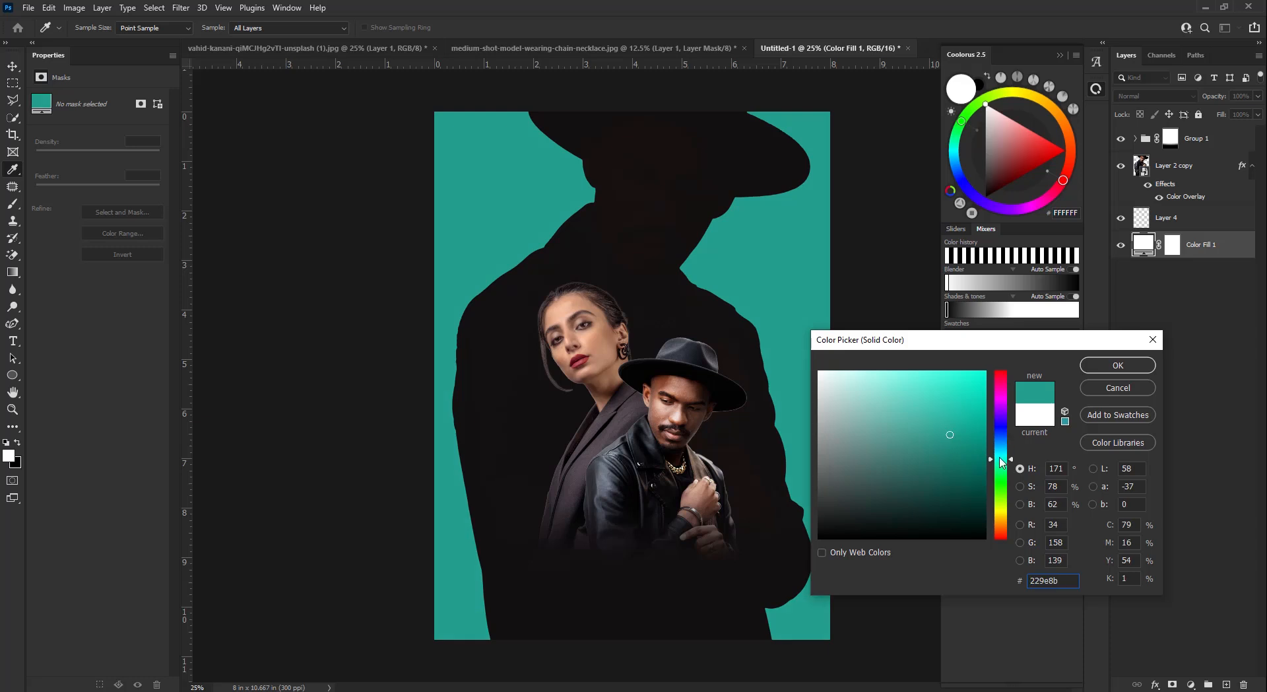
mouse_move(1002, 458)
mouse_down()
mouse_move(949, 425)
mouse_move(943, 402)
mouse_up()
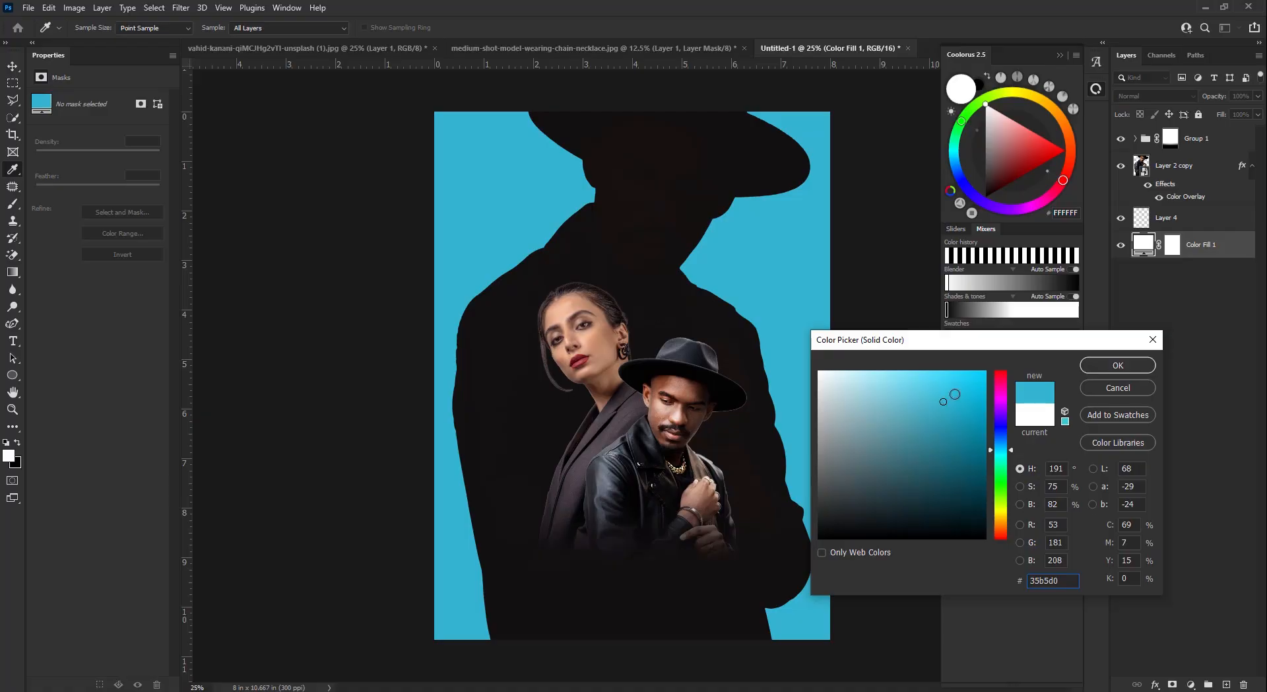
click(947, 402)
click(928, 401)
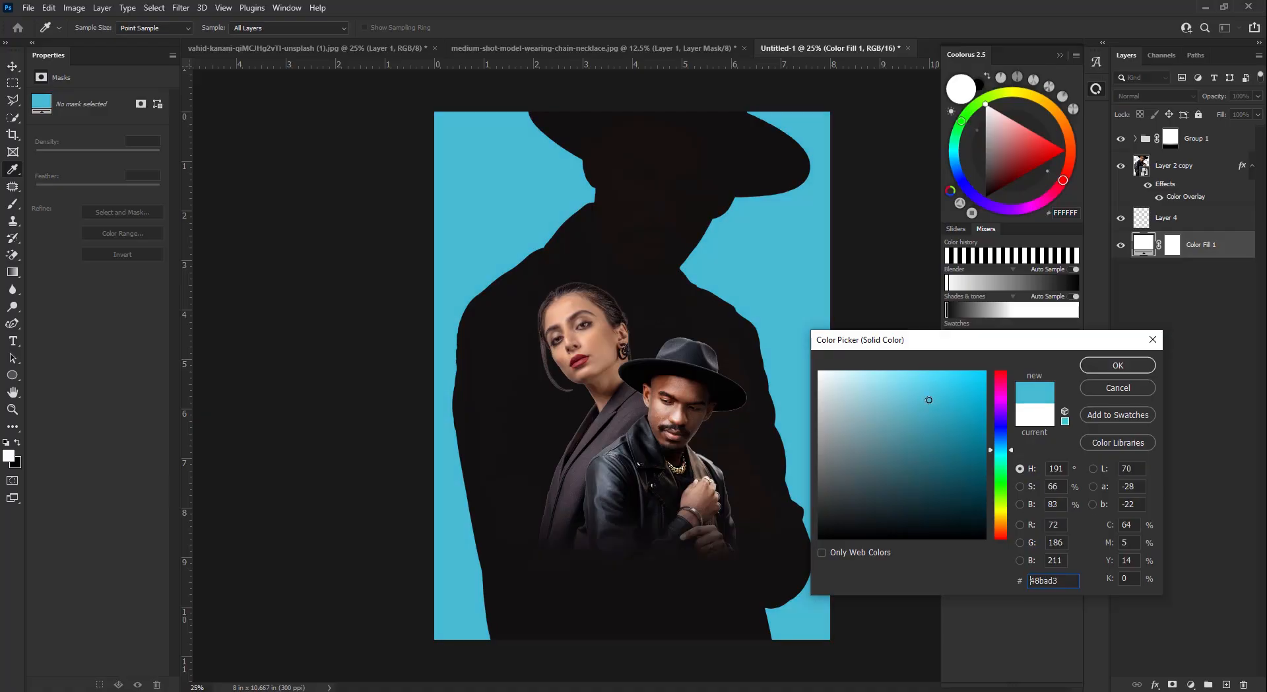
click(919, 415)
click(944, 419)
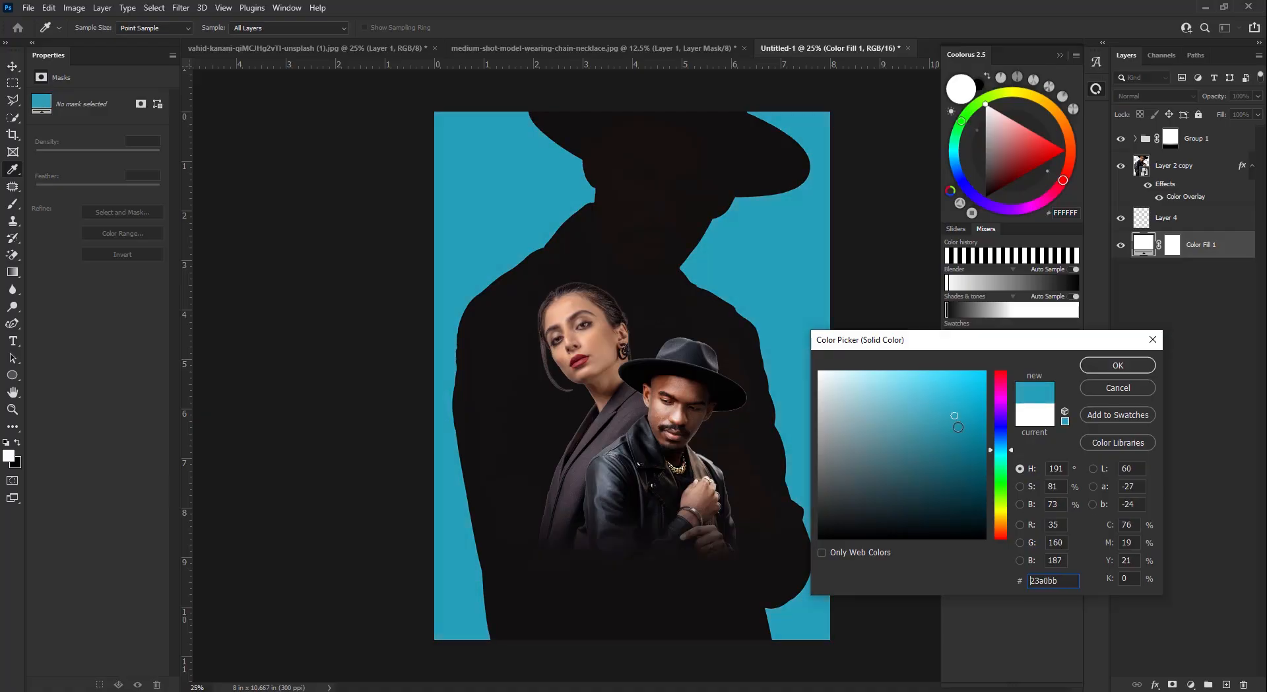
click(953, 424)
key(Return)
key(v)
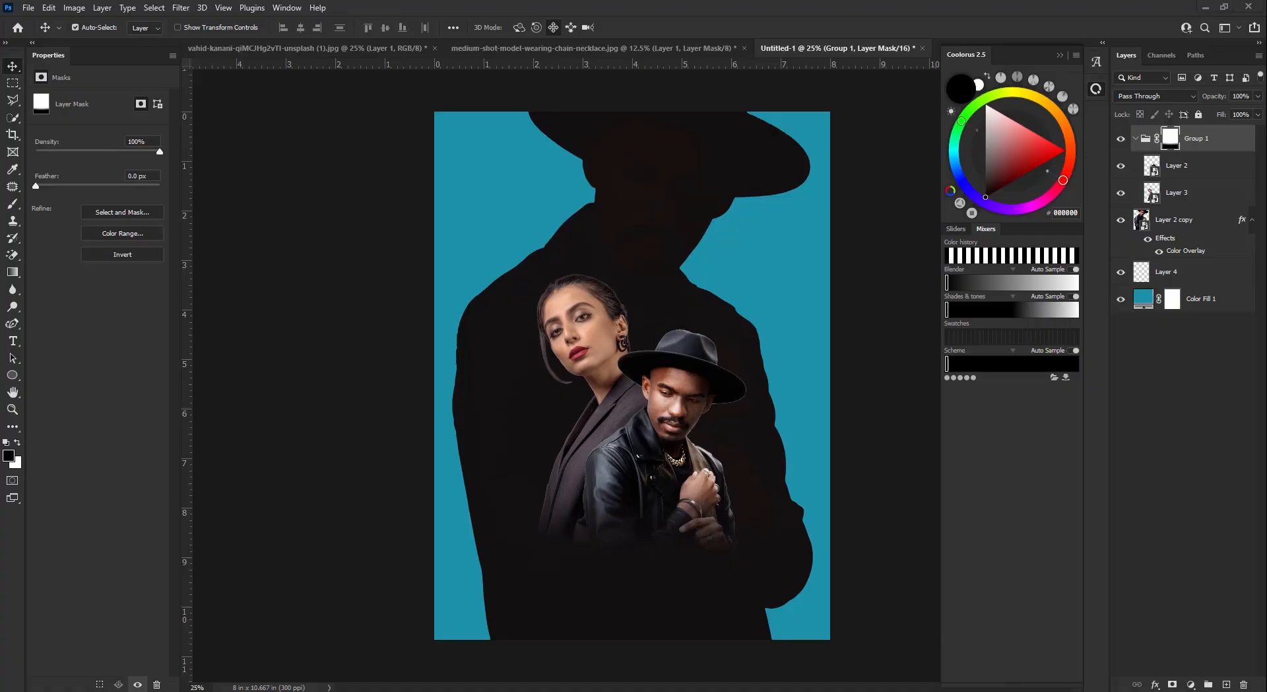
click(435, 691)
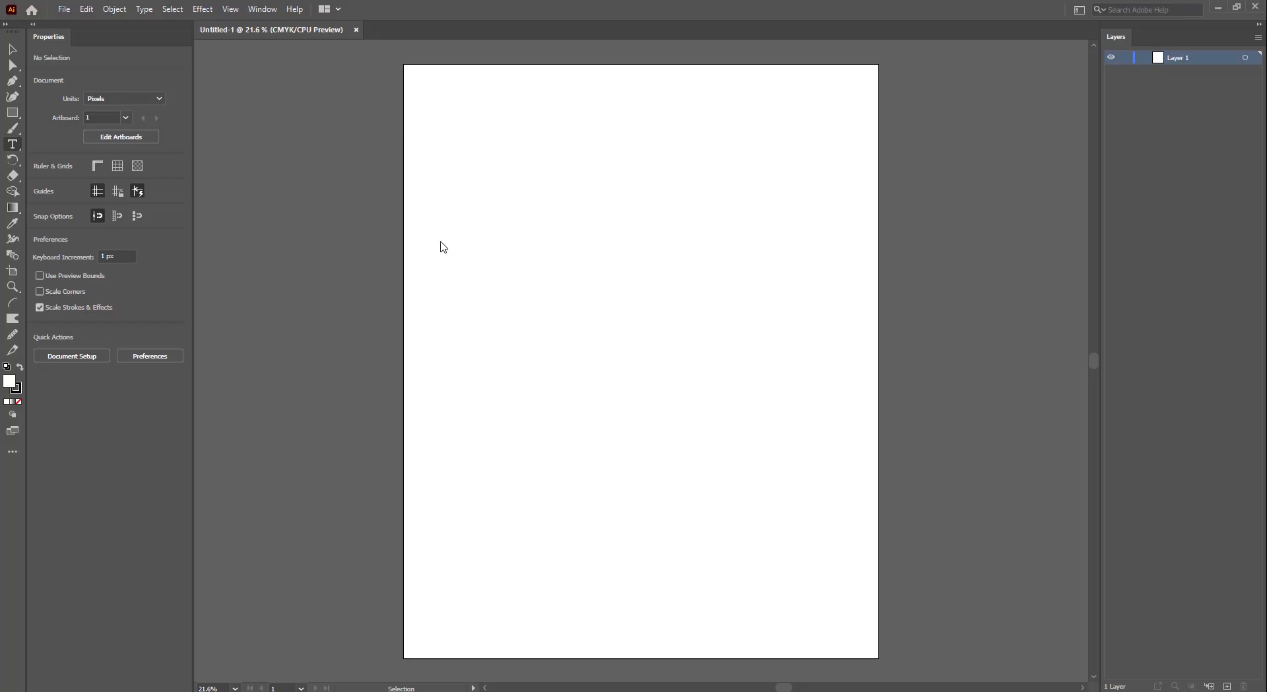
- Type MUSIC on the artboard at 72 pt in Bebas Neue Bold
click(12, 144)
click(528, 289)
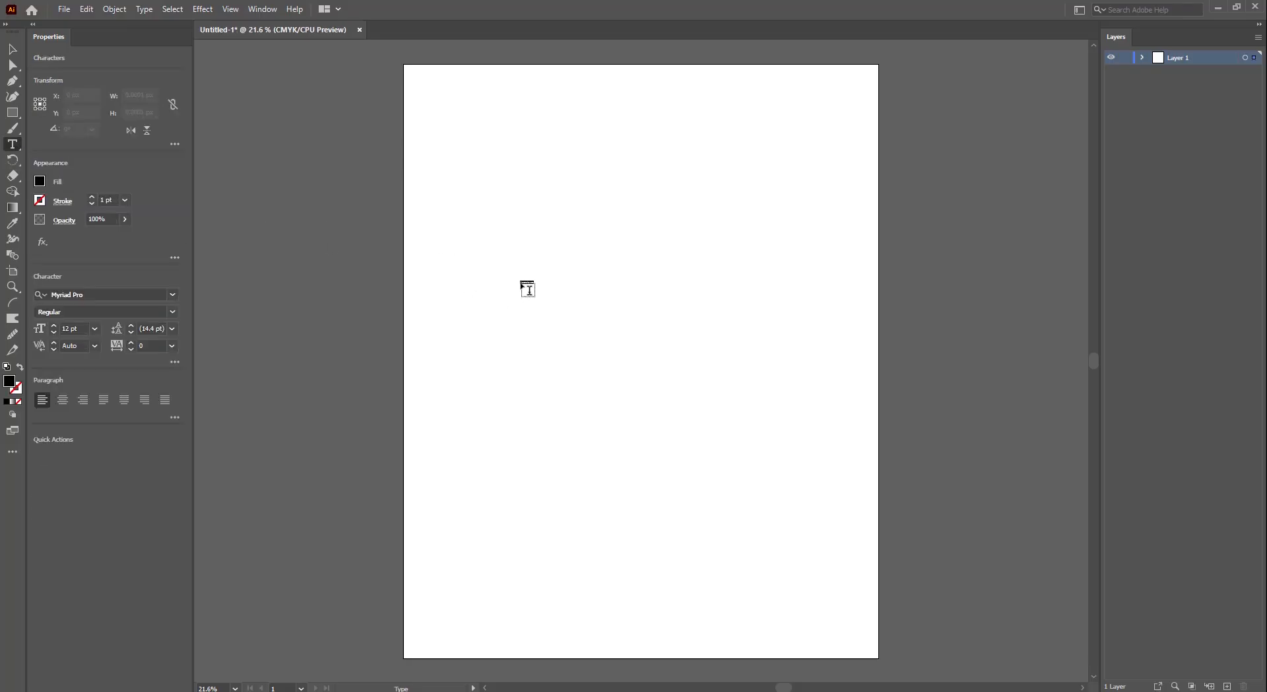
click(94, 328)
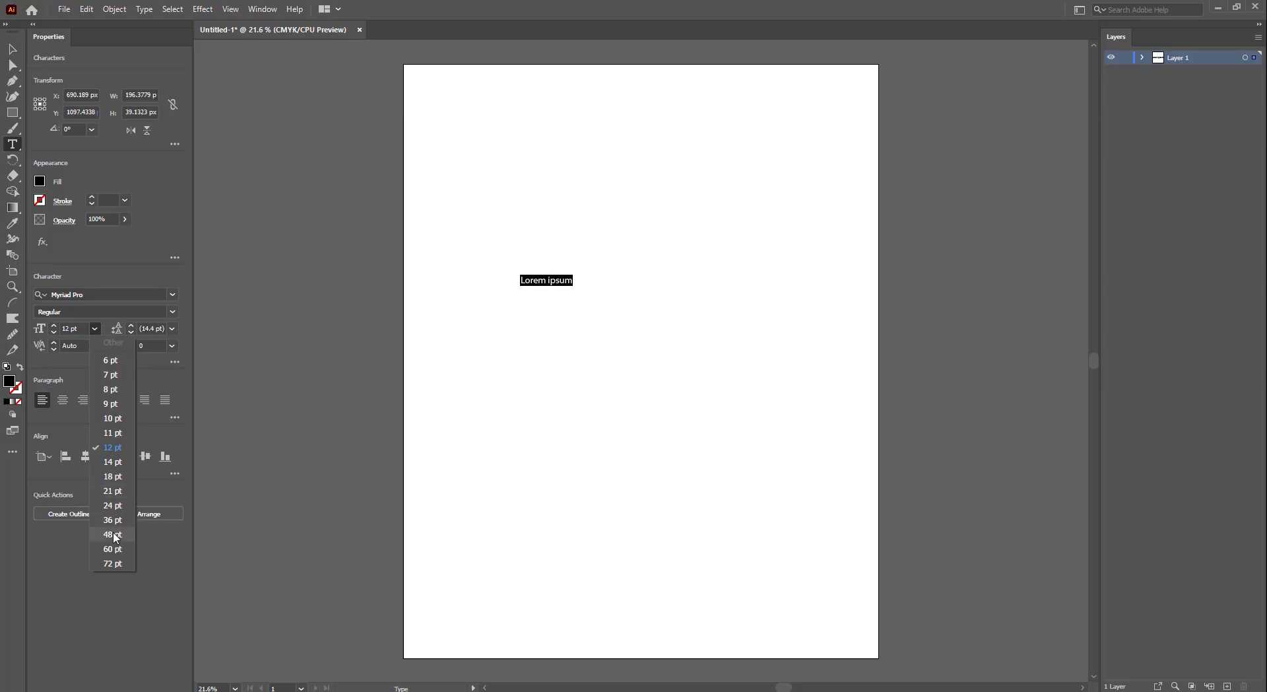
click(113, 563)
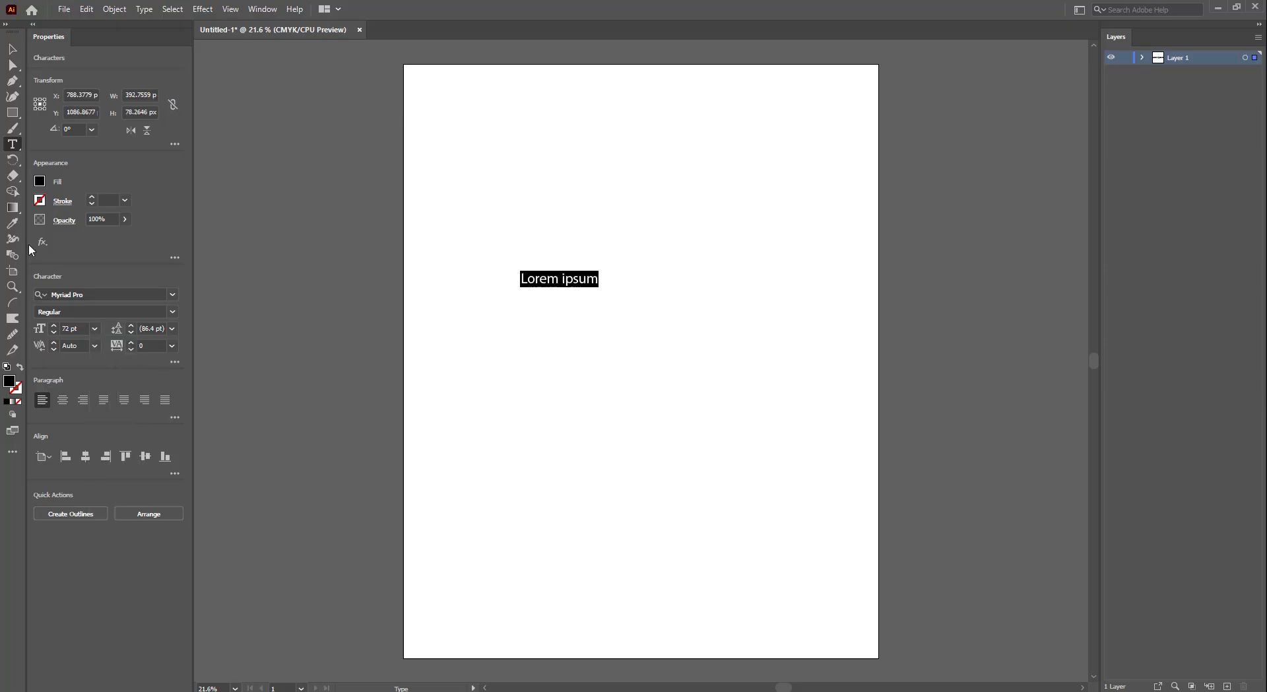
click(102, 294)
text(BEBAS)
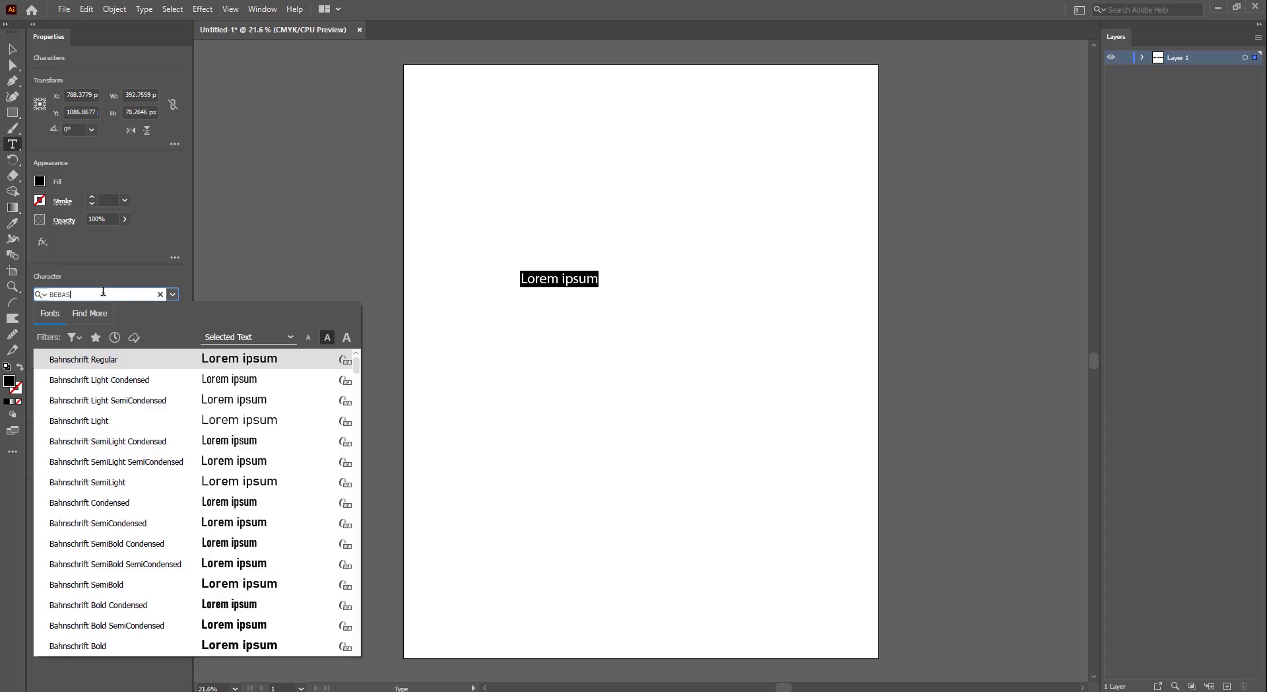
click(190, 441)
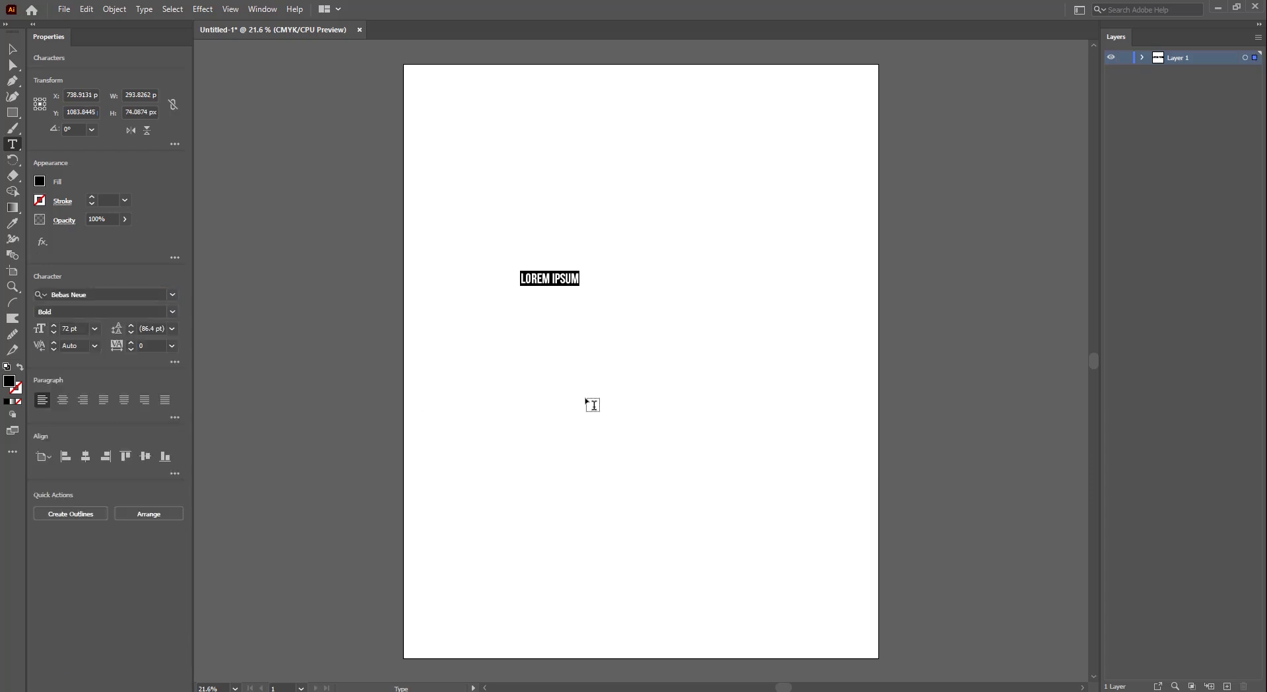
text(MUSIC)
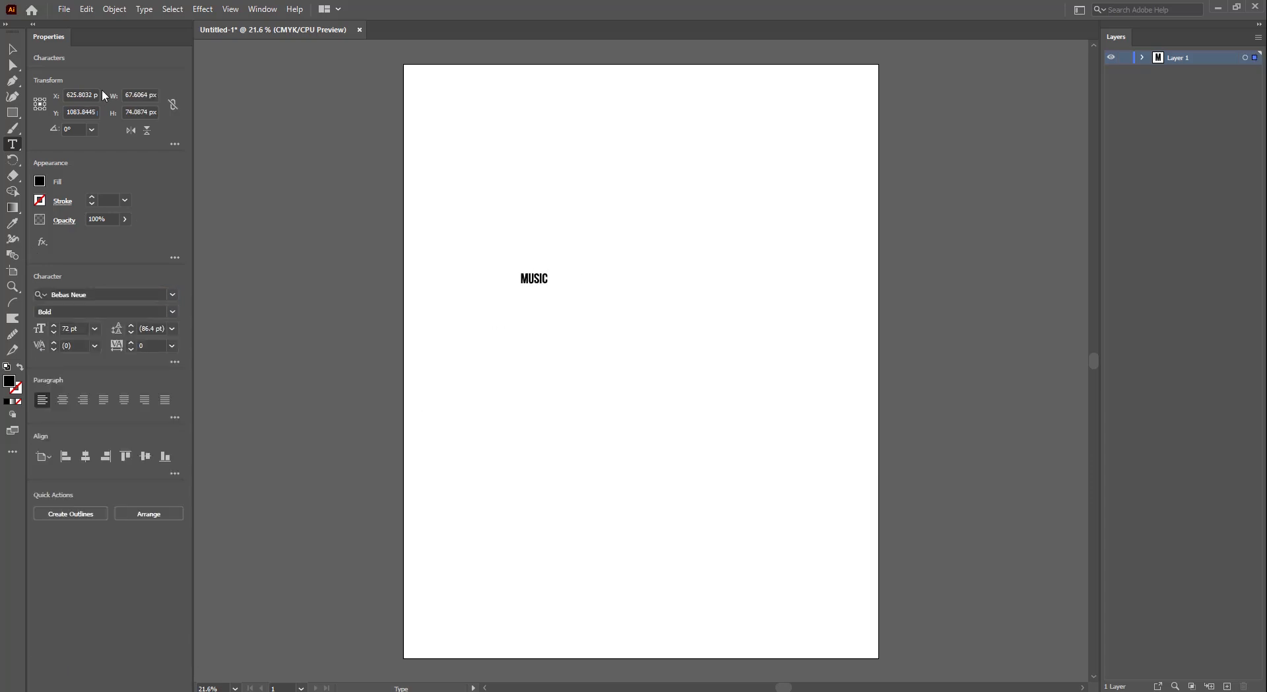
- Enlarge and widen the MUSIC lettering and move it near the artboard top
click(12, 49)
drag(548, 285, 760, 540)
drag(743, 271, 775, 283)
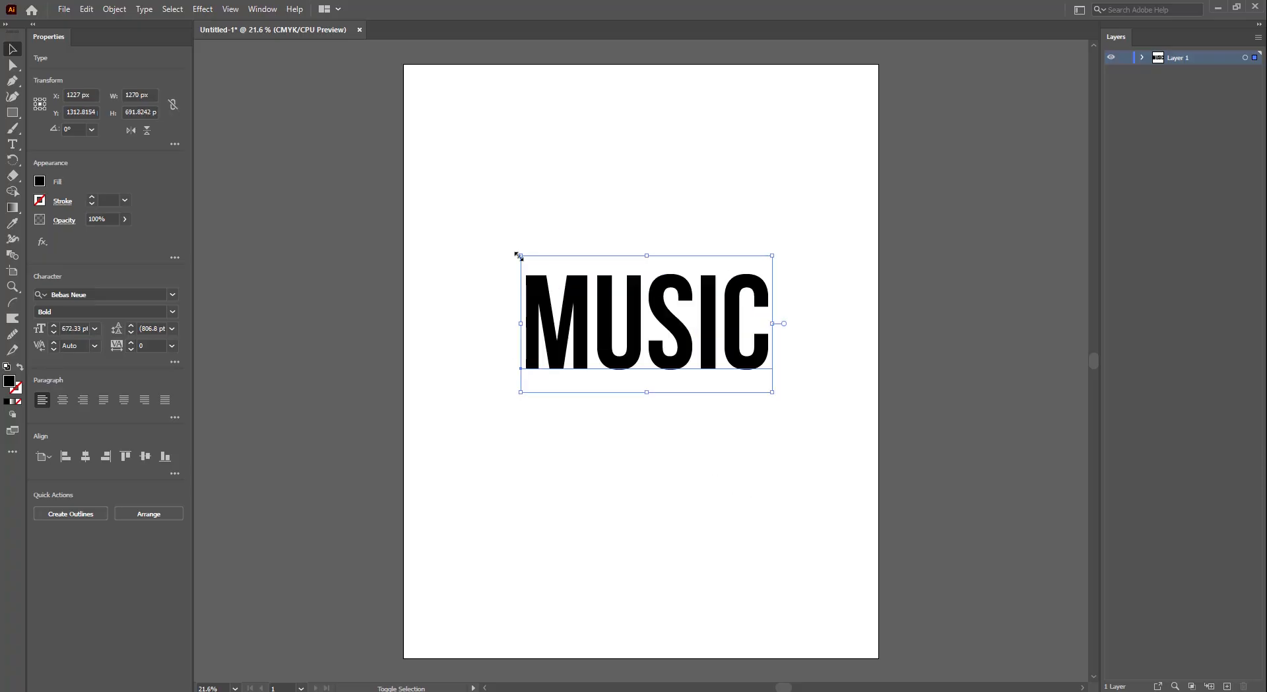
drag(520, 255, 495, 241)
drag(771, 316, 807, 316)
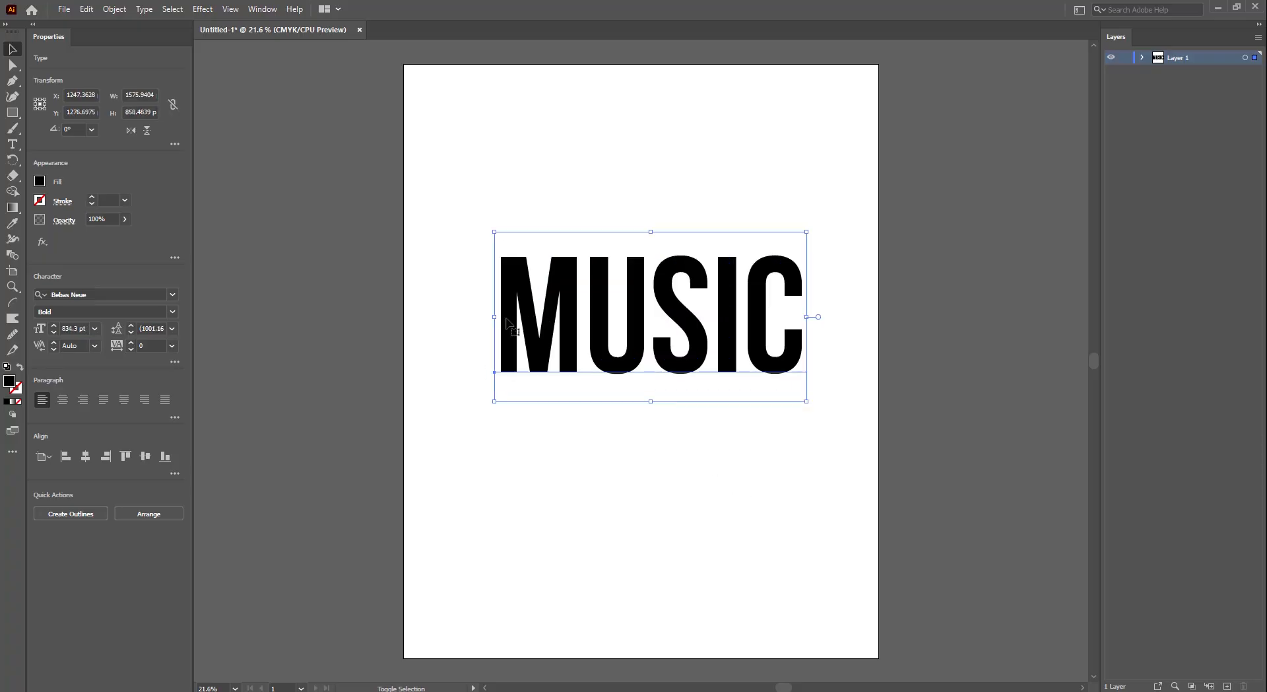
drag(495, 316, 468, 316)
drag(693, 334, 56, 664)
click(662, 396)
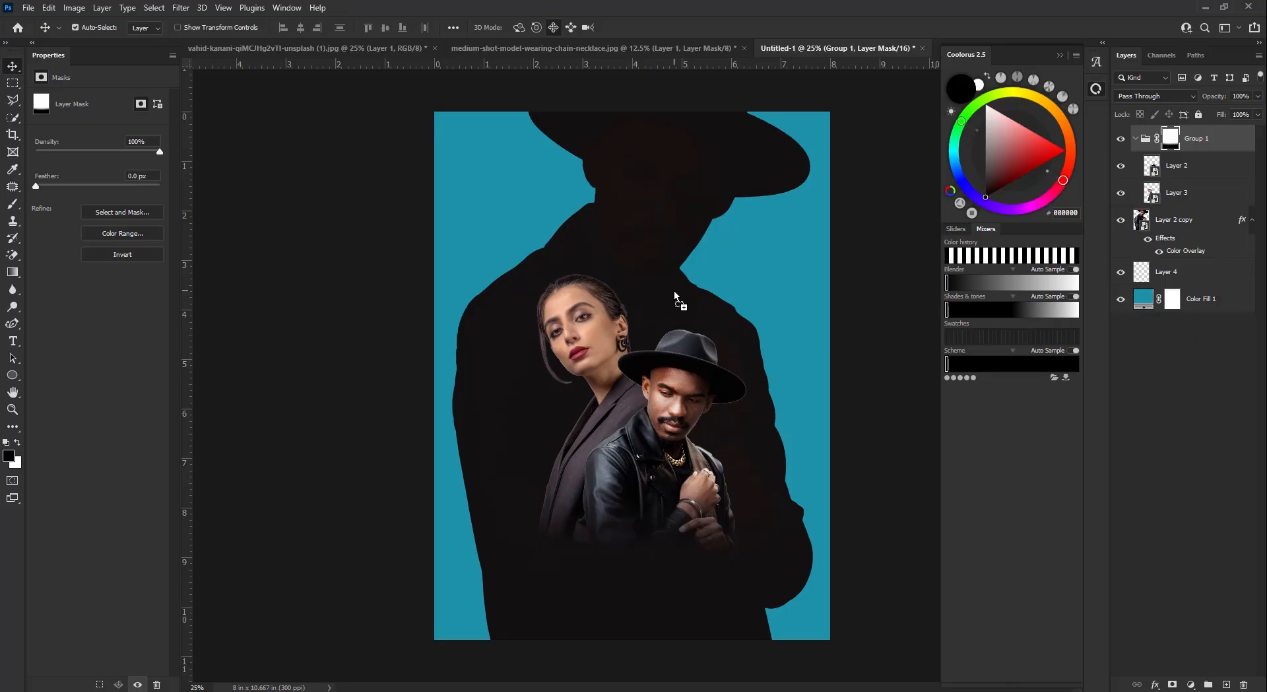
- Place the MUSIC text into the poster and give it a white Color Overlay
drag(675, 291, 675, 290)
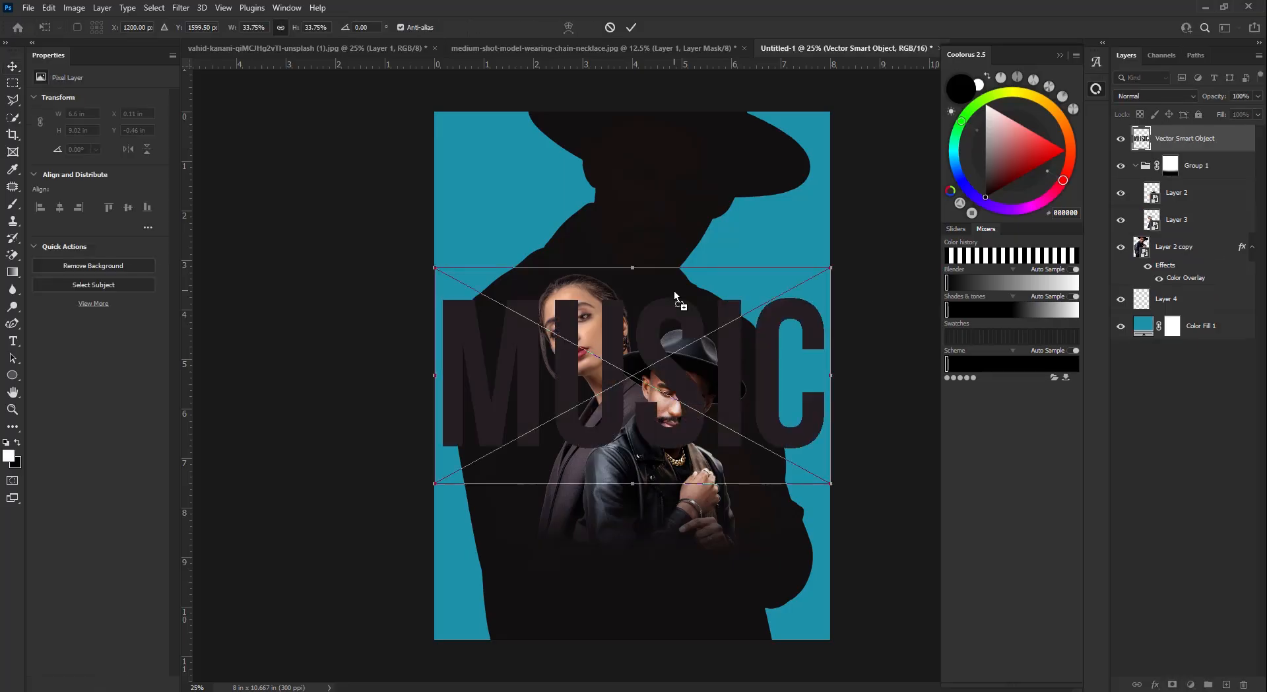
click(631, 27)
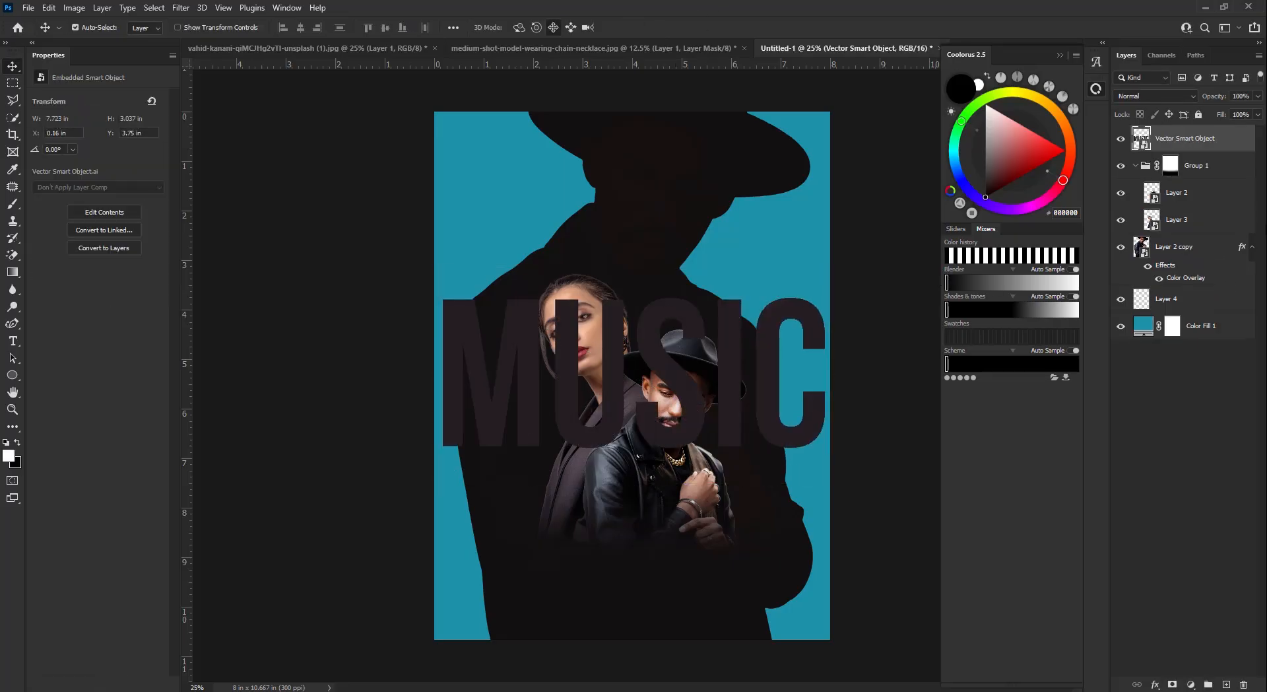
double_click(1239, 143)
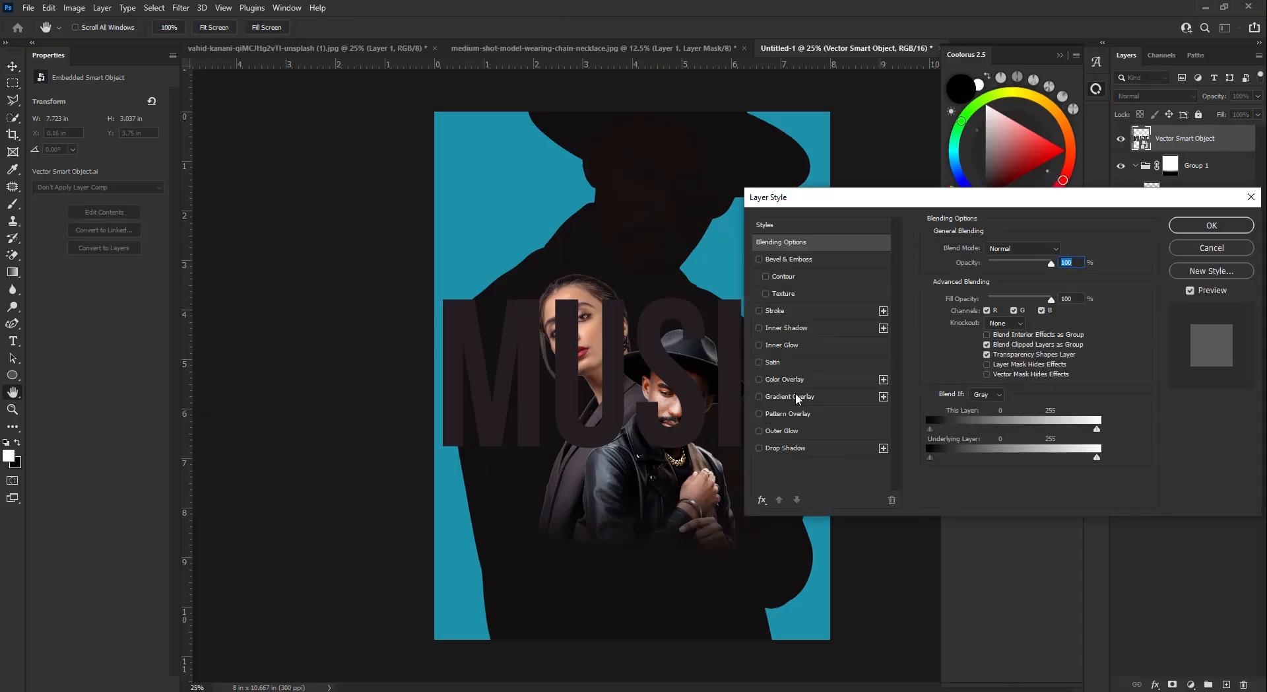
click(785, 379)
click(1064, 250)
click(819, 372)
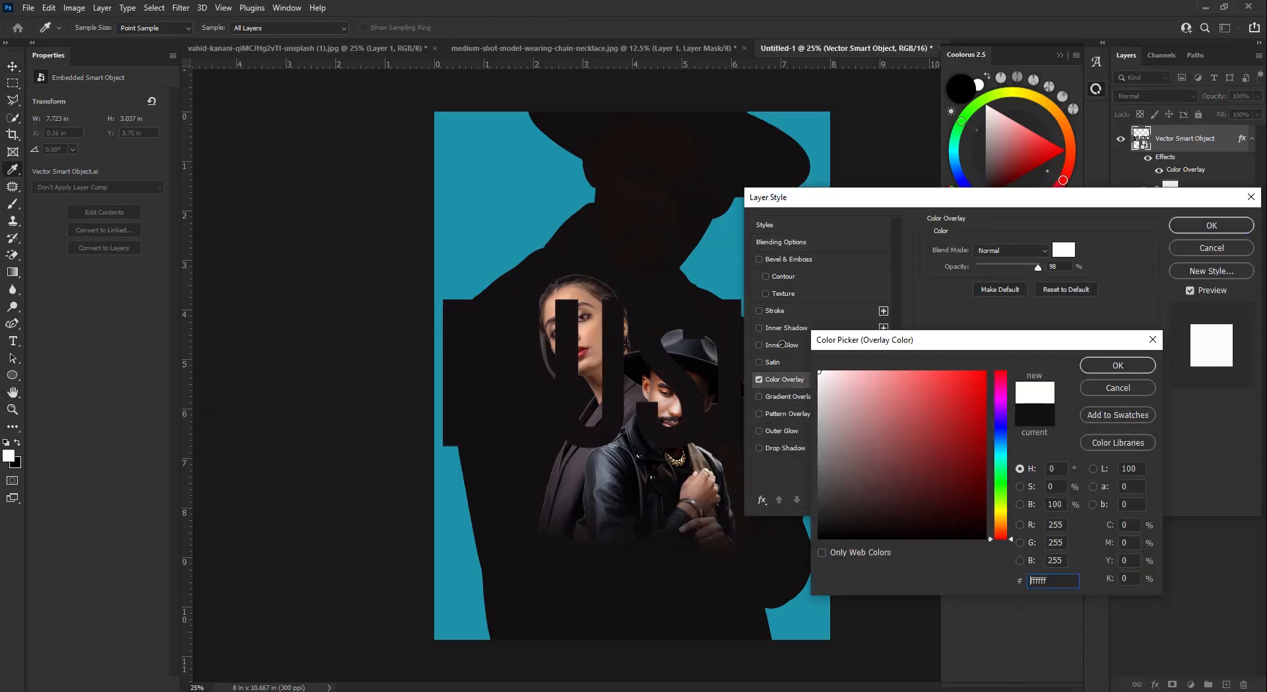
click(1115, 365)
click(1212, 225)
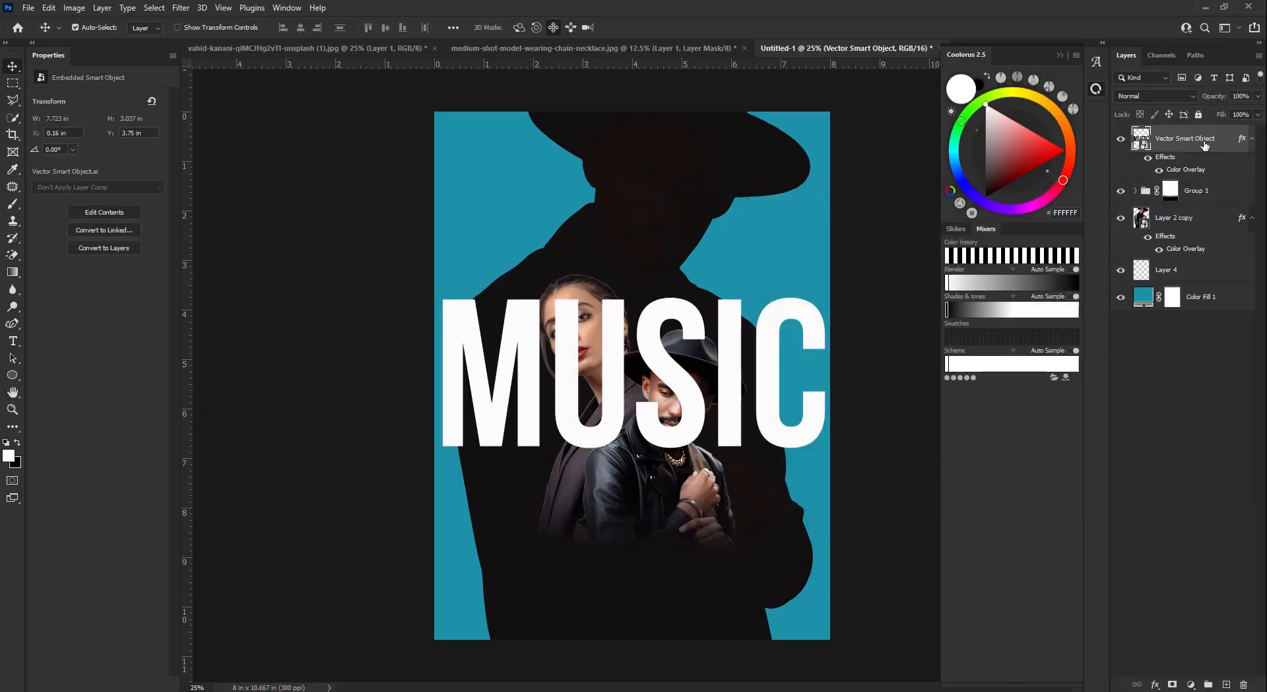
- Move MUSIC behind the silhouette at the poster top and stretch it taller
drag(1205, 144, 1182, 263)
drag(774, 321, 779, 144)
key(Left)
key(Left)
key(Left)
key(Left)
key(Left)
key(Left)
key(Left)
key(Left)
key(Left)
key(Left)
key(Left)
key(Left)
key(Left)
key(Left)
key(Left)
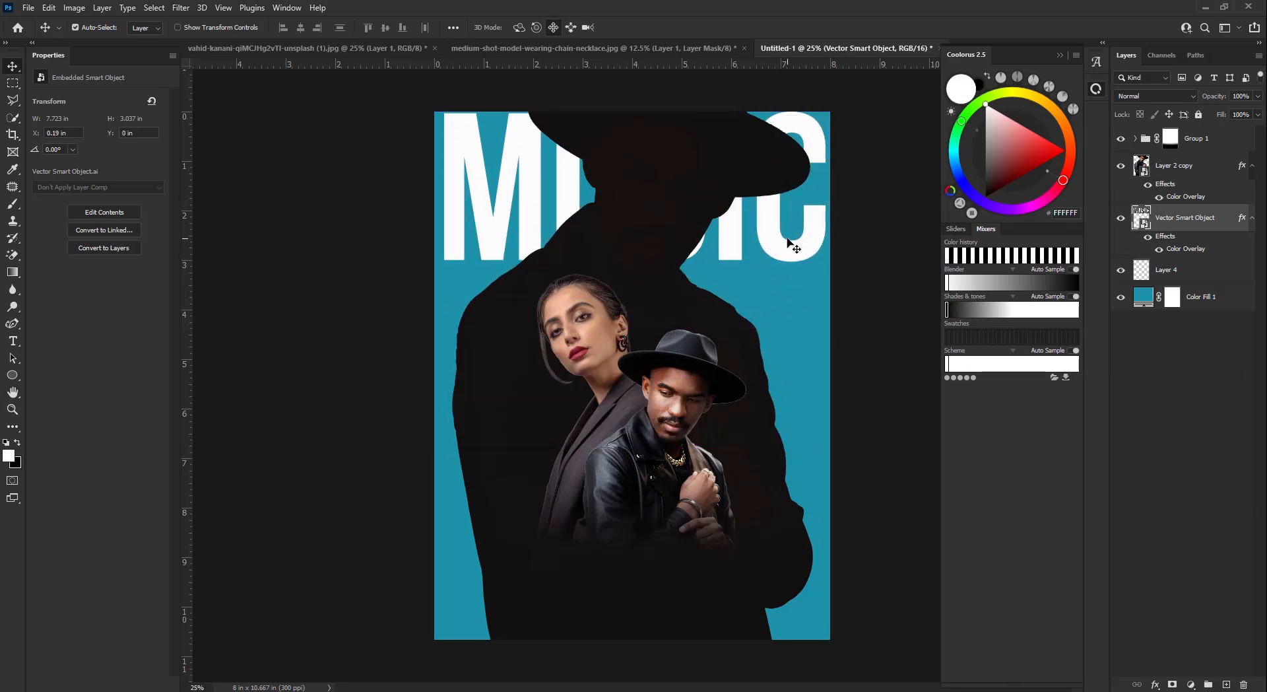
key(ctrl+t)
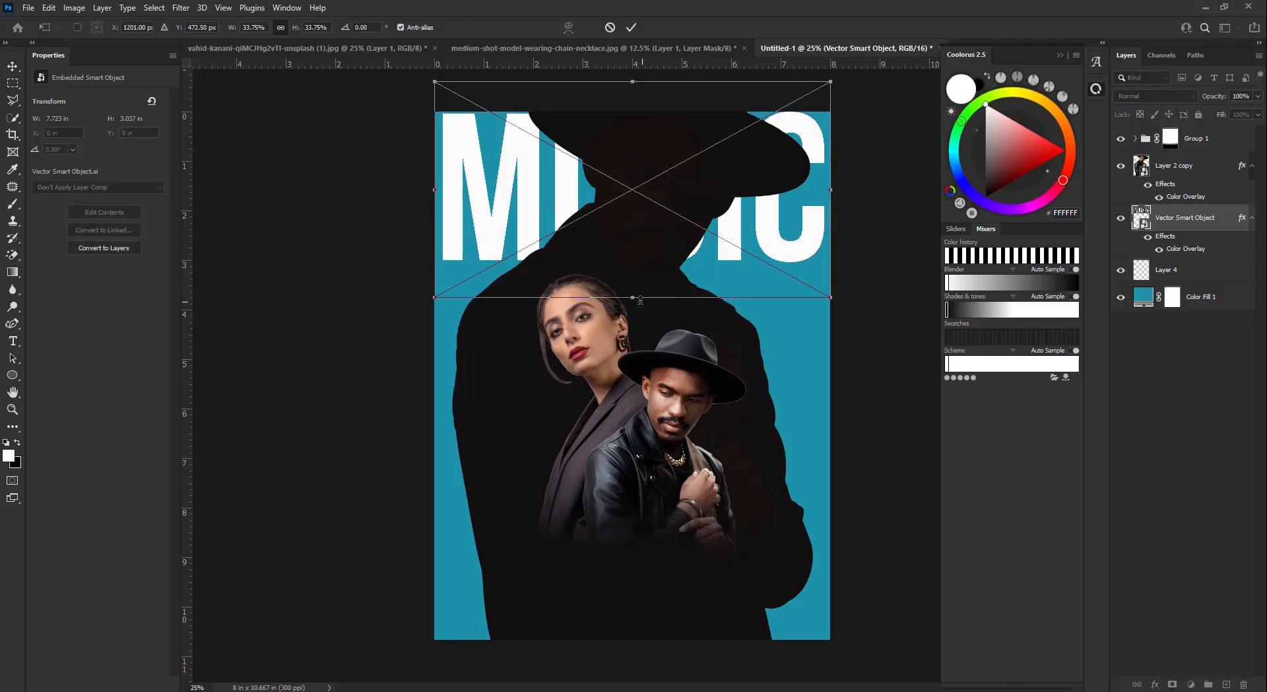
drag(633, 297, 647, 301)
- Stack additional MUSIC copies down the poster below the original
click(630, 27)
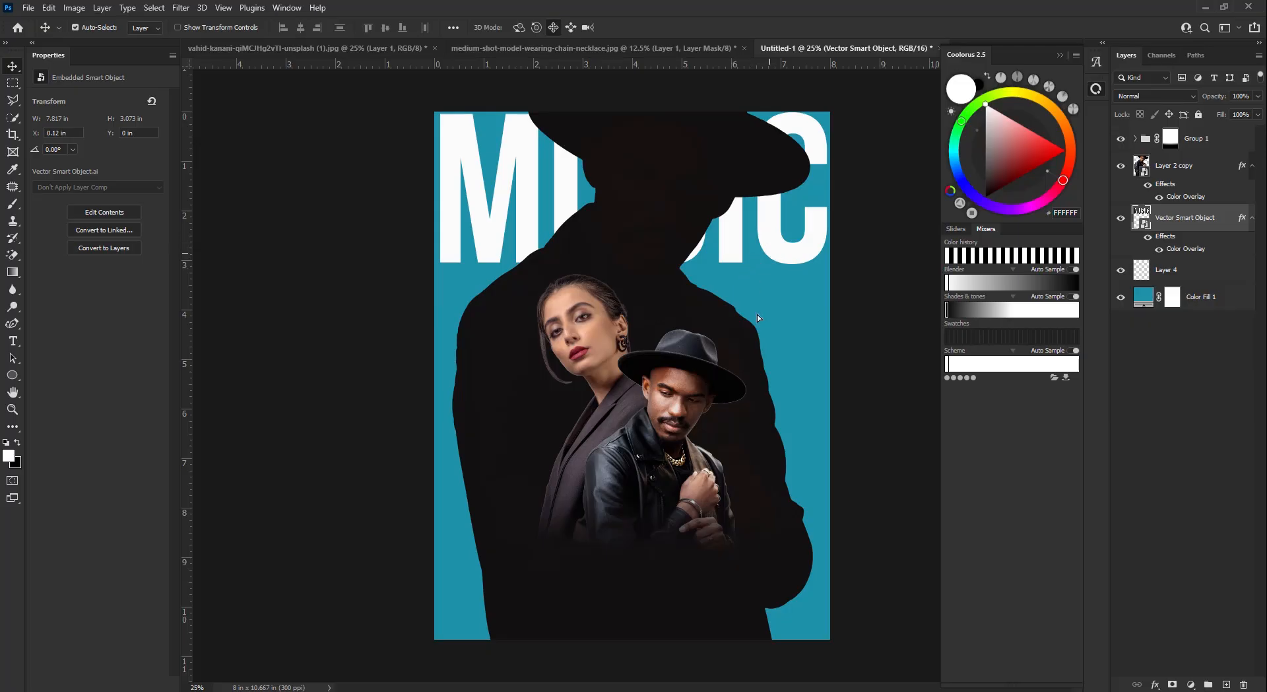
drag(766, 248, 756, 390)
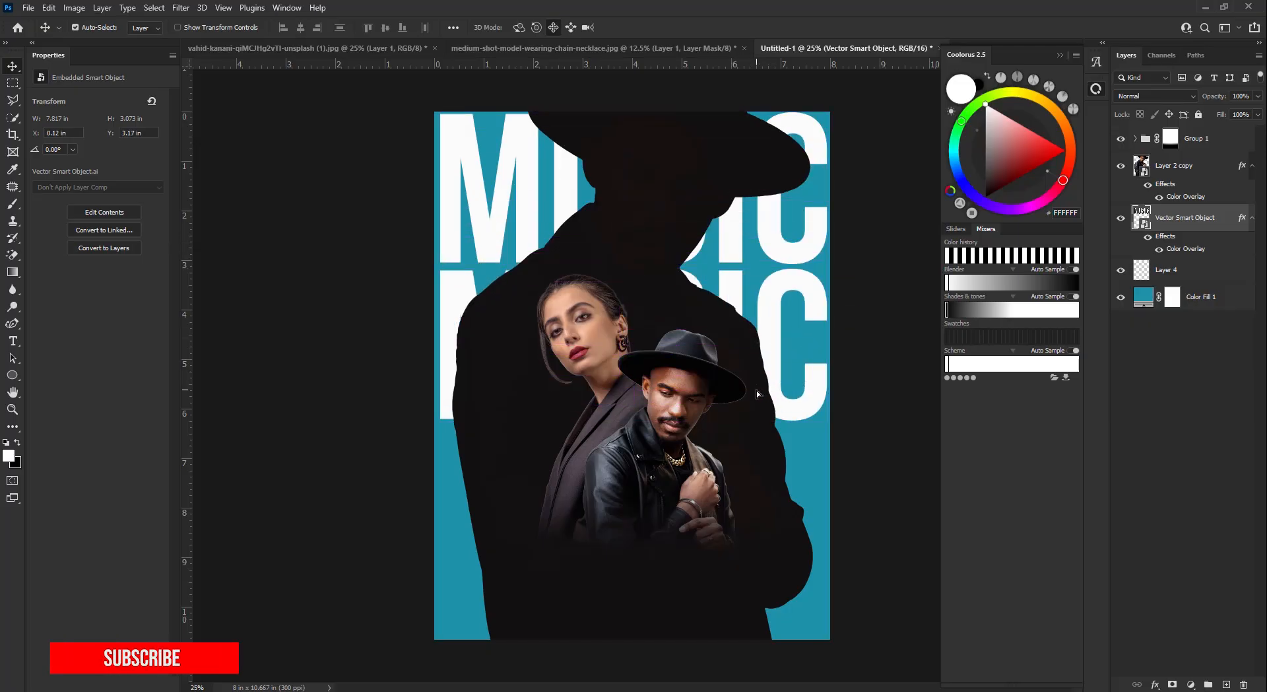
key(Up)
key(Up)
key(Up)
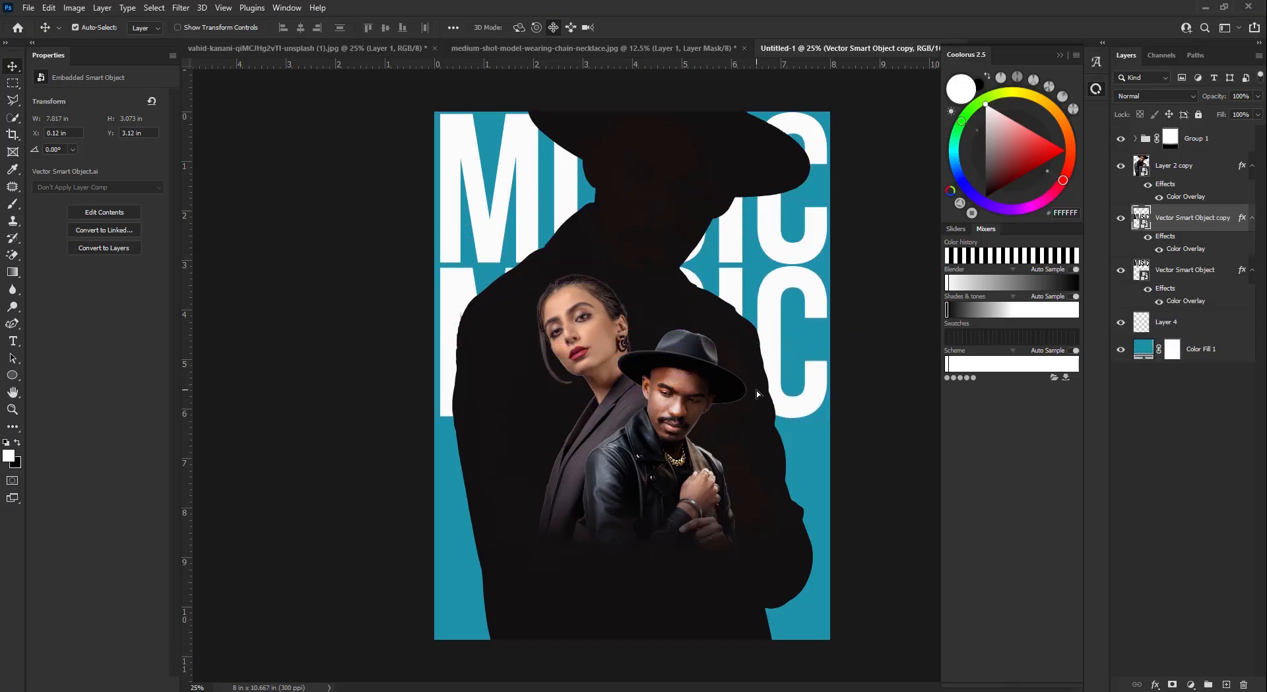
drag(774, 311, 812, 599)
key(shift+Up)
key(shift+Up)
key(shift+Up)
key(shift+Up)
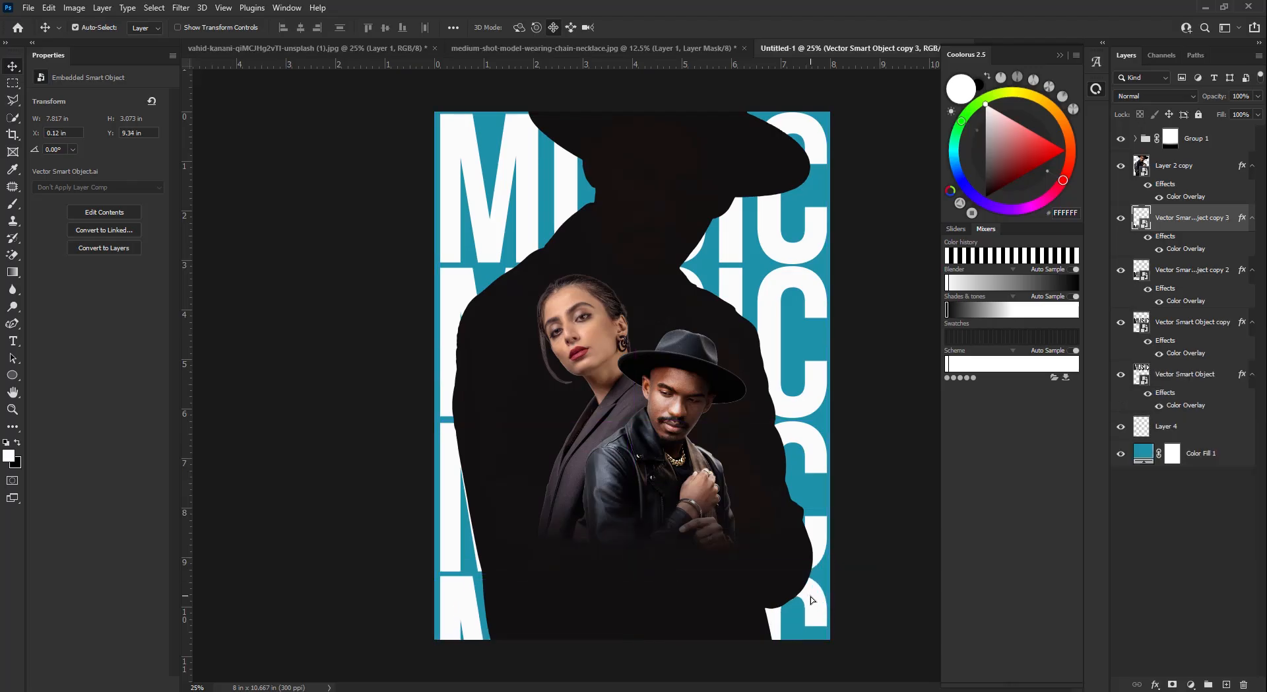
- Lower the four MUSIC layers' opacity and group them as 'background text'
shift+click(1190, 383)
click(1258, 96)
drag(1244, 112, 1209, 119)
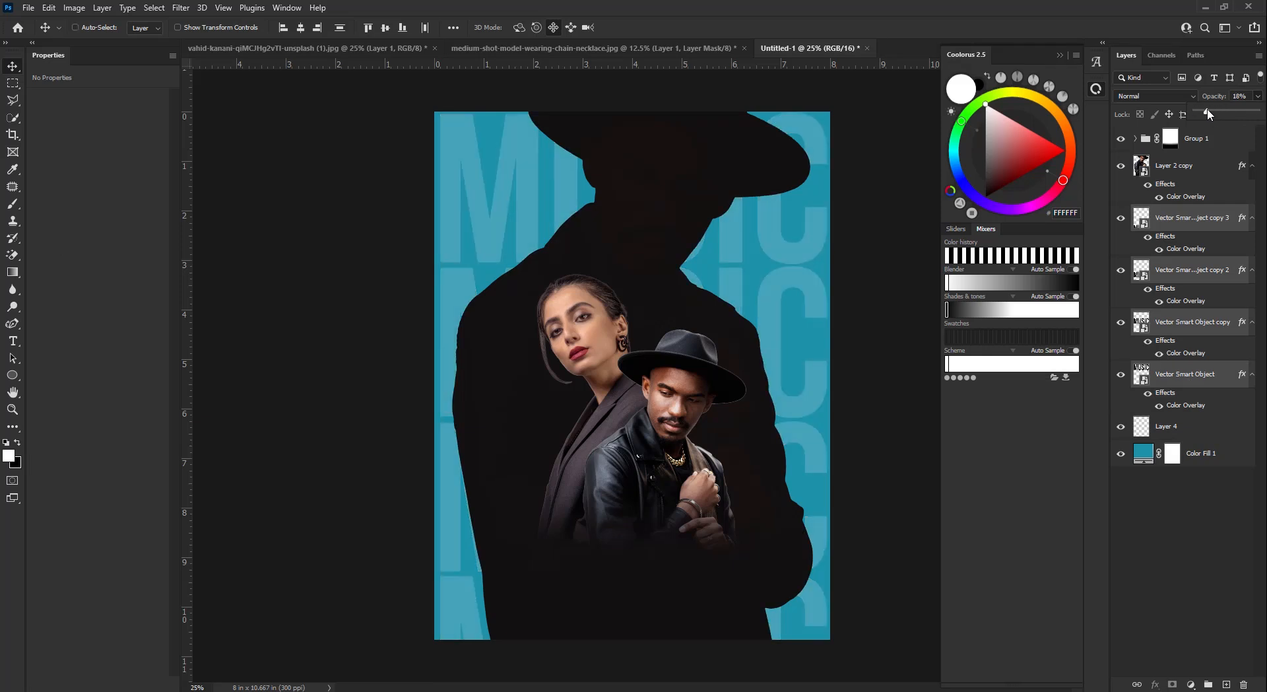
key(ctrl+g)
double_click(1172, 211)
text(background font)
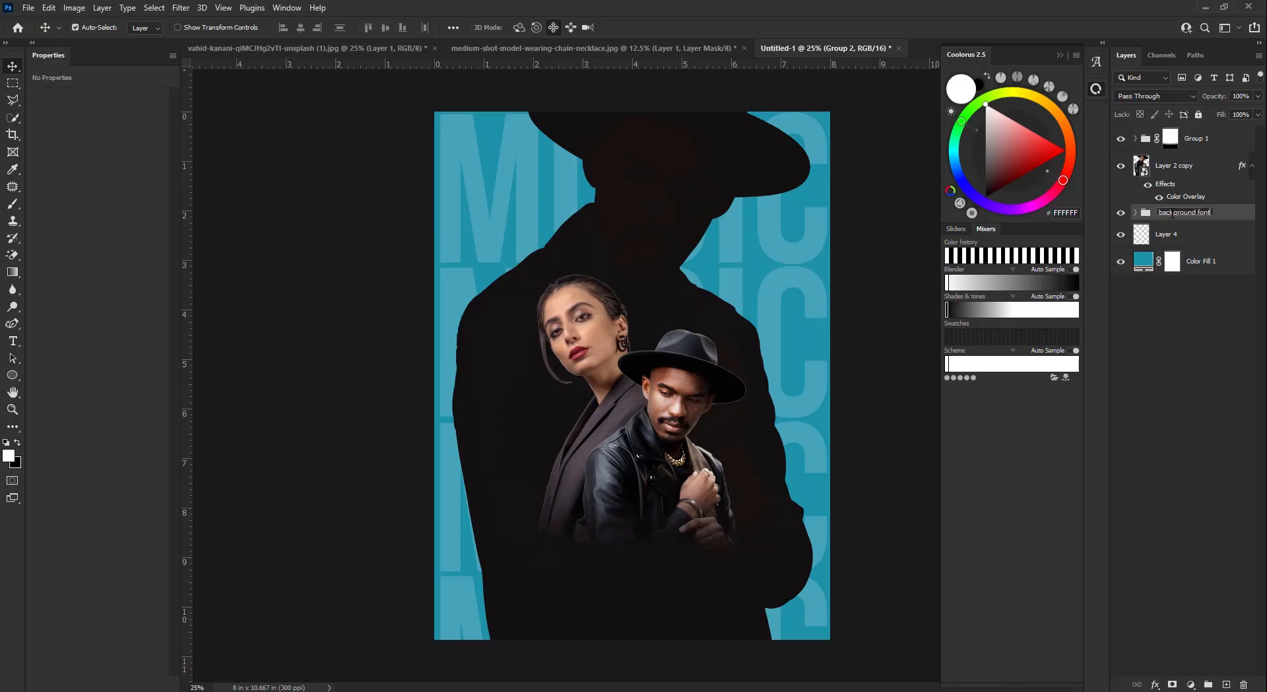
key(Return)
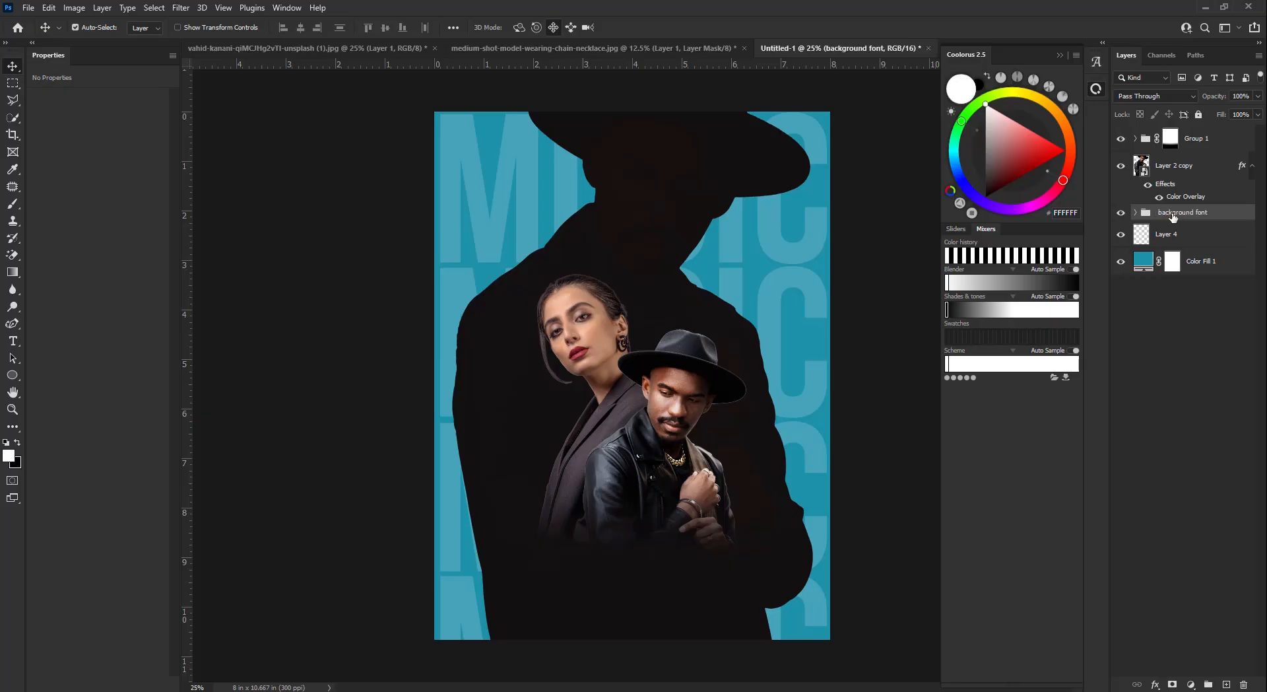
double_click(1204, 212)
text(background text)
key(Return)
- Duplicate Color Fill 1, hide the original, and convert the copy to a smart object
click(1188, 264)
key(ctrl+j)
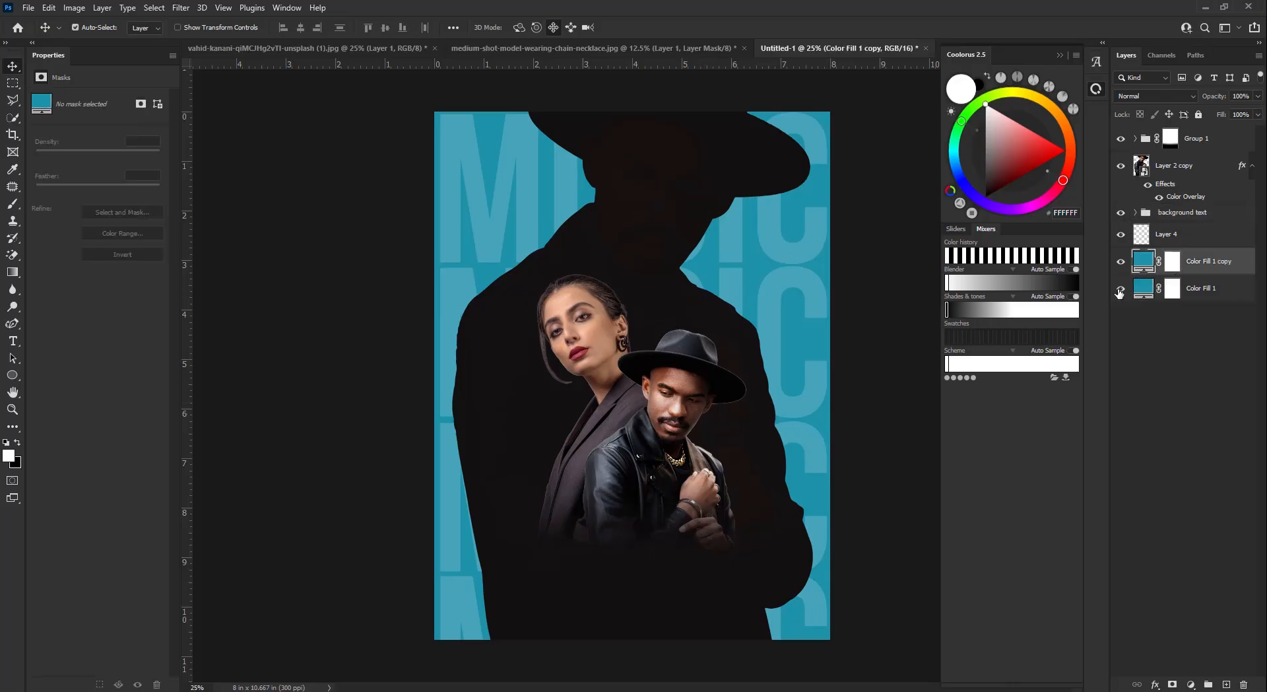
click(1121, 289)
right_click(1213, 268)
click(1149, 321)
- Apply a Camera Raw Filter with -36 vignetting and 20 grain to the fill copy
click(180, 7)
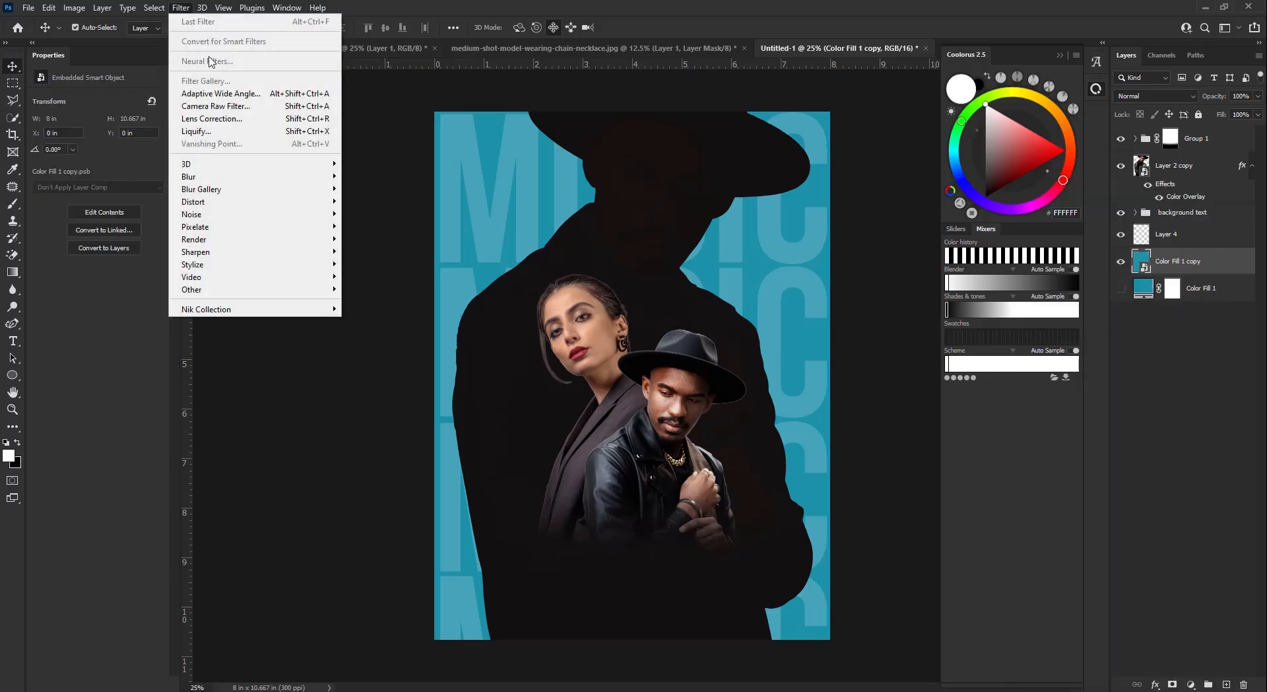
click(218, 106)
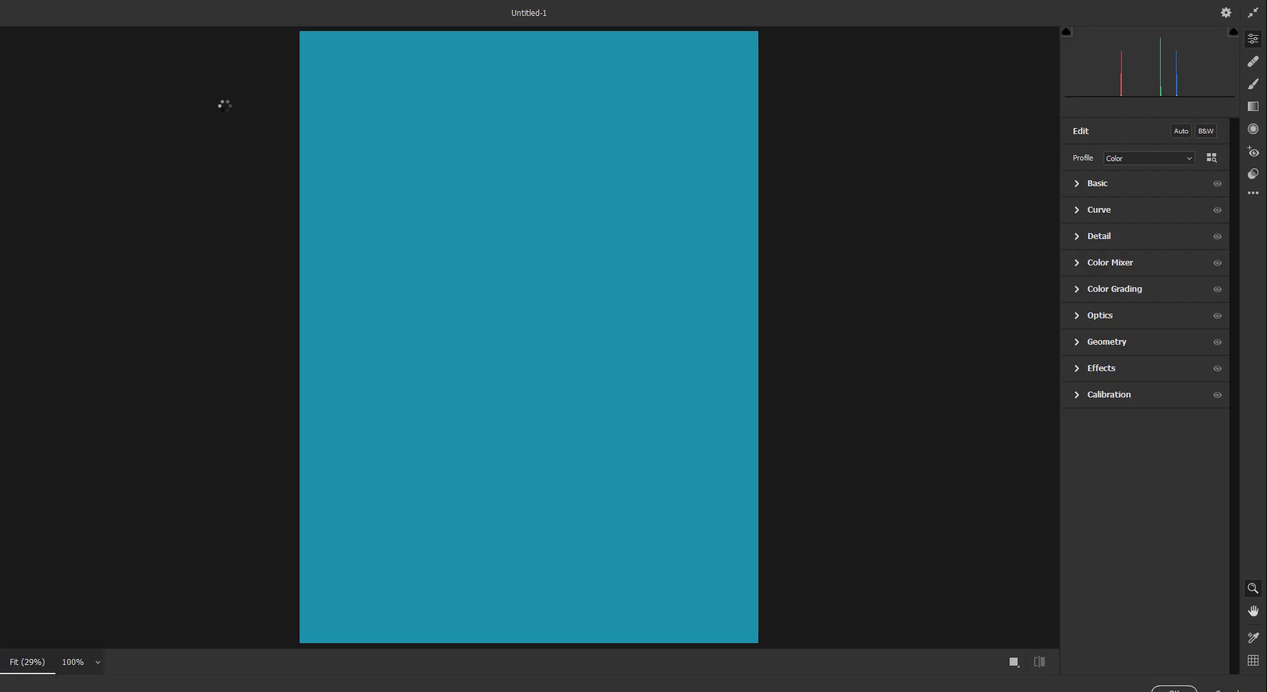
click(1074, 375)
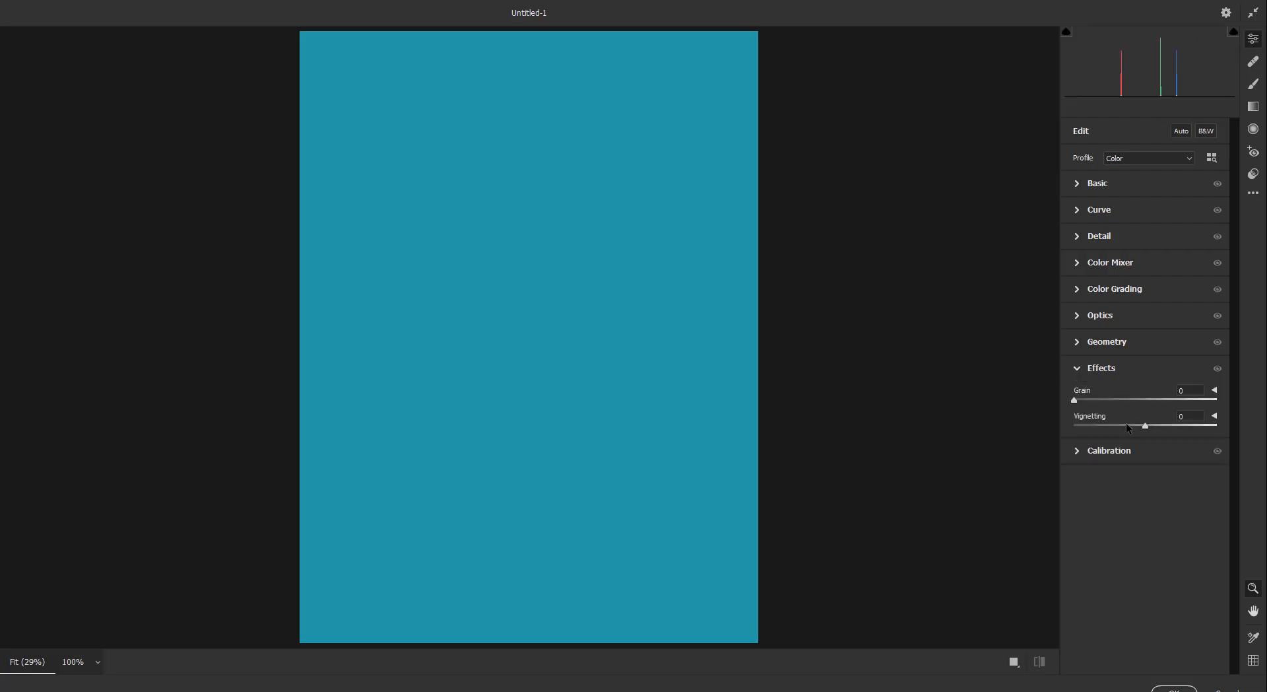
drag(1127, 429, 1118, 431)
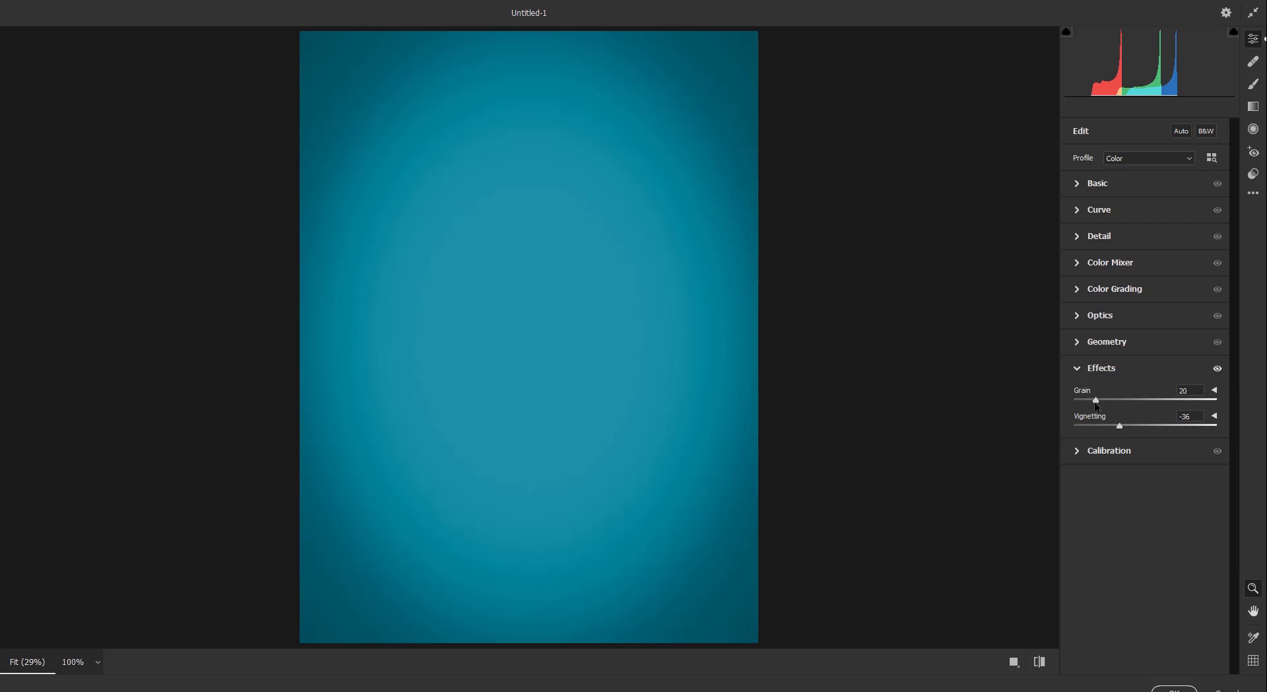
drag(1099, 402, 1094, 403)
key(Return)
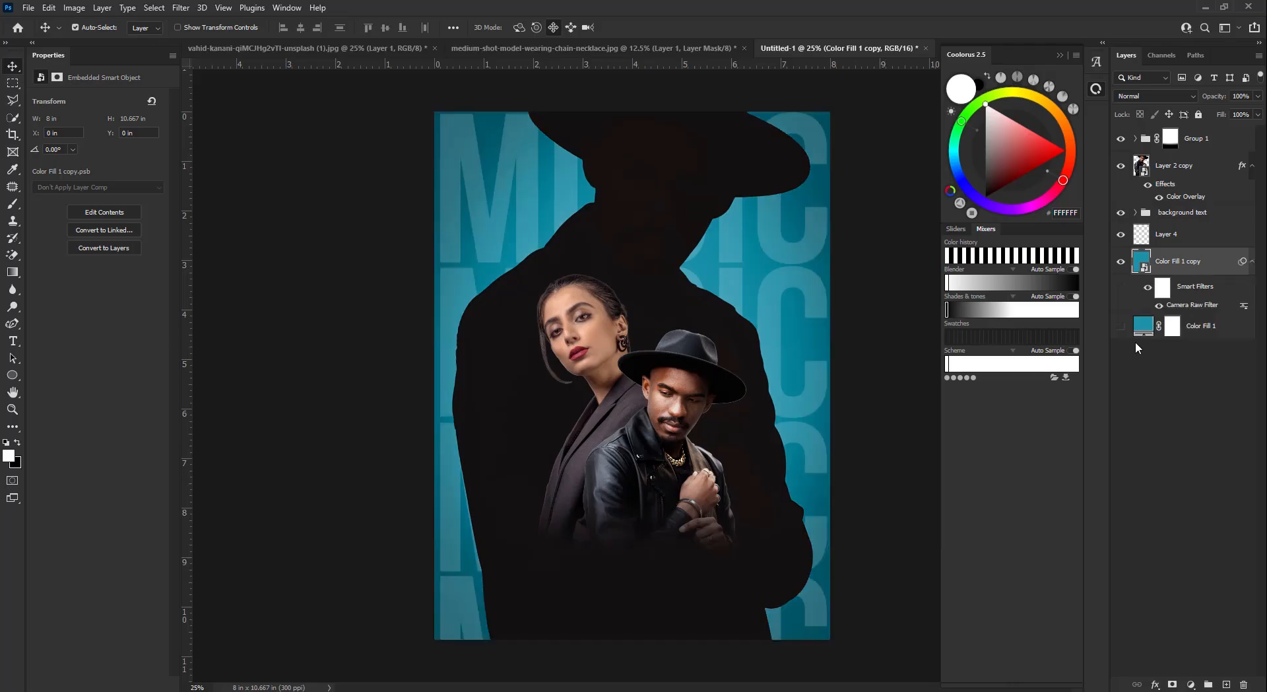
click(1181, 233)
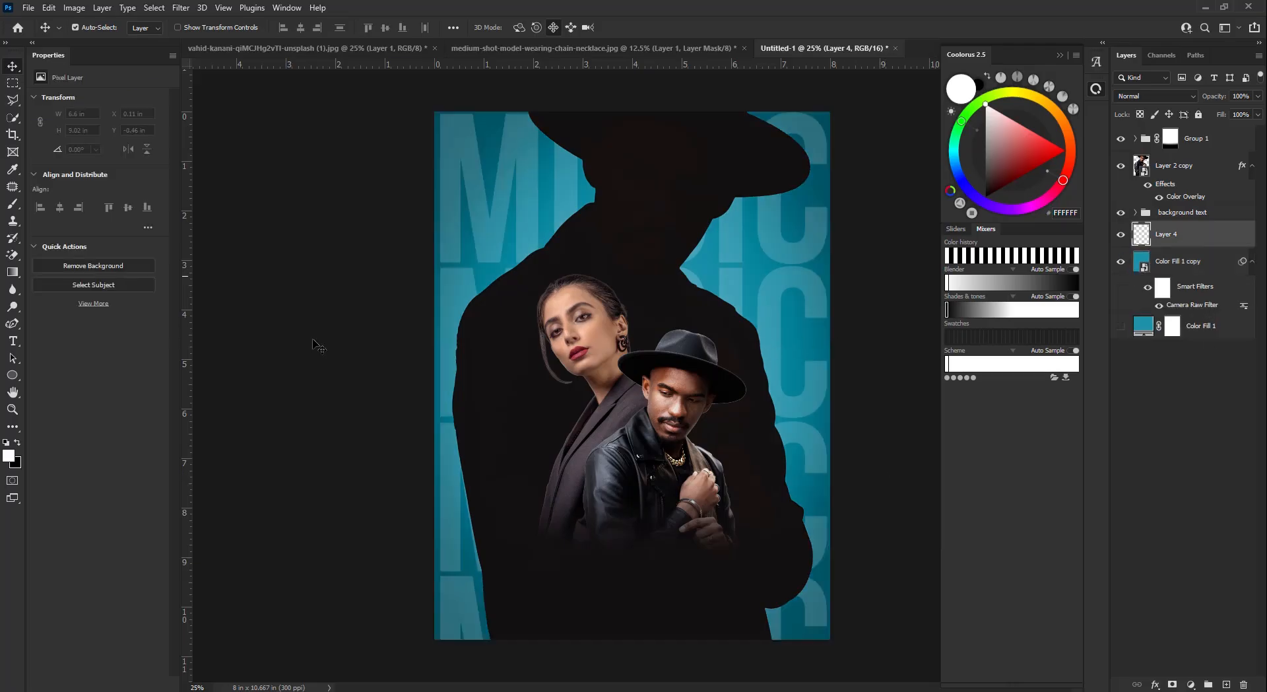
- Sample the background teal and choose the lighter cyan 23BAD8 for the brush
click(12, 204)
click(95, 29)
key(Escape)
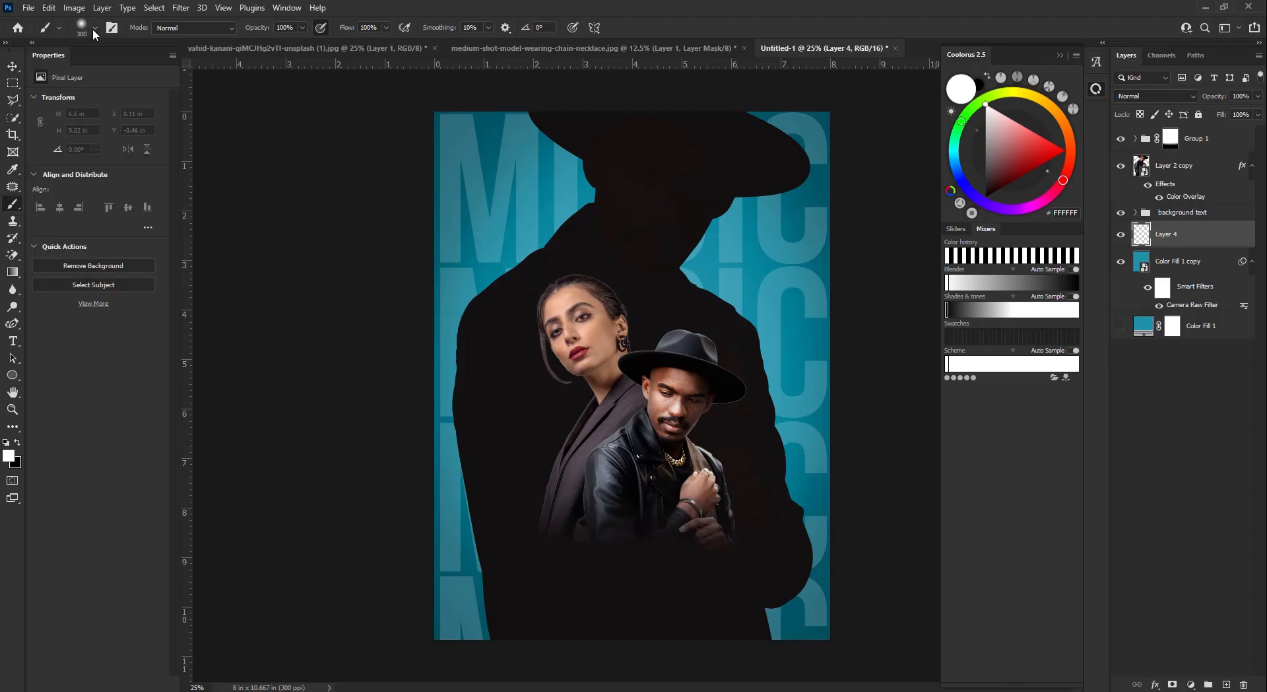
key(i)
click(555, 213)
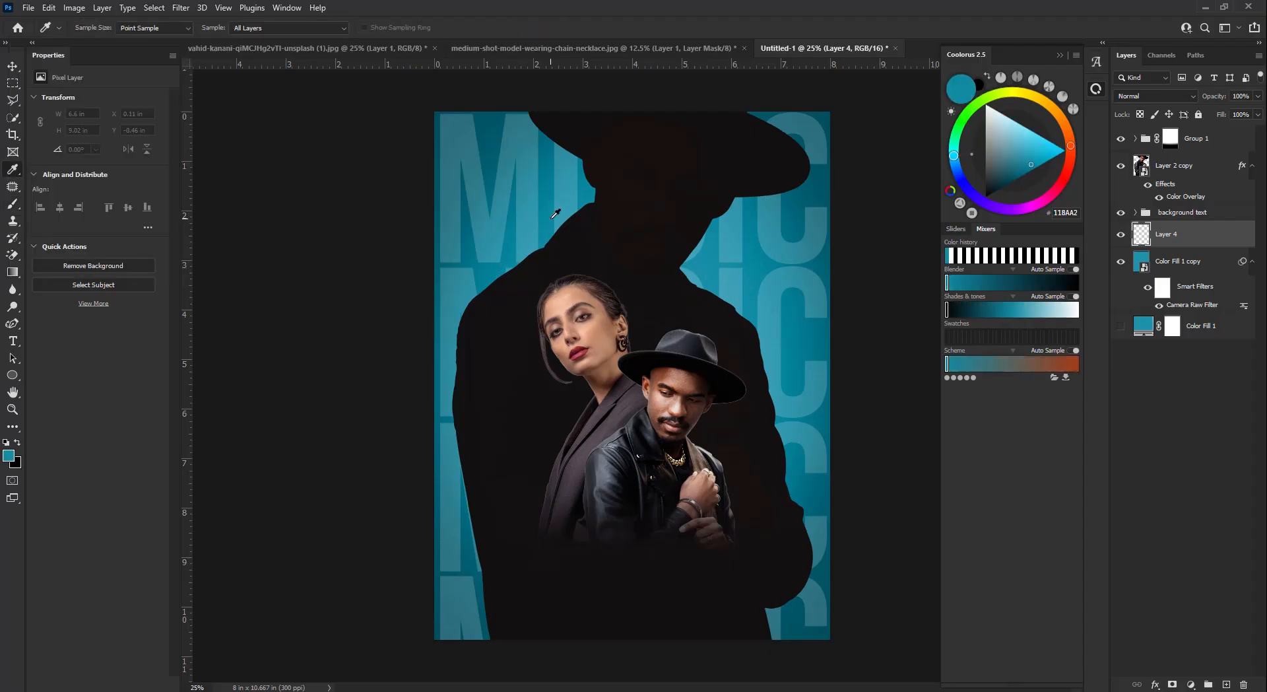
click(1043, 151)
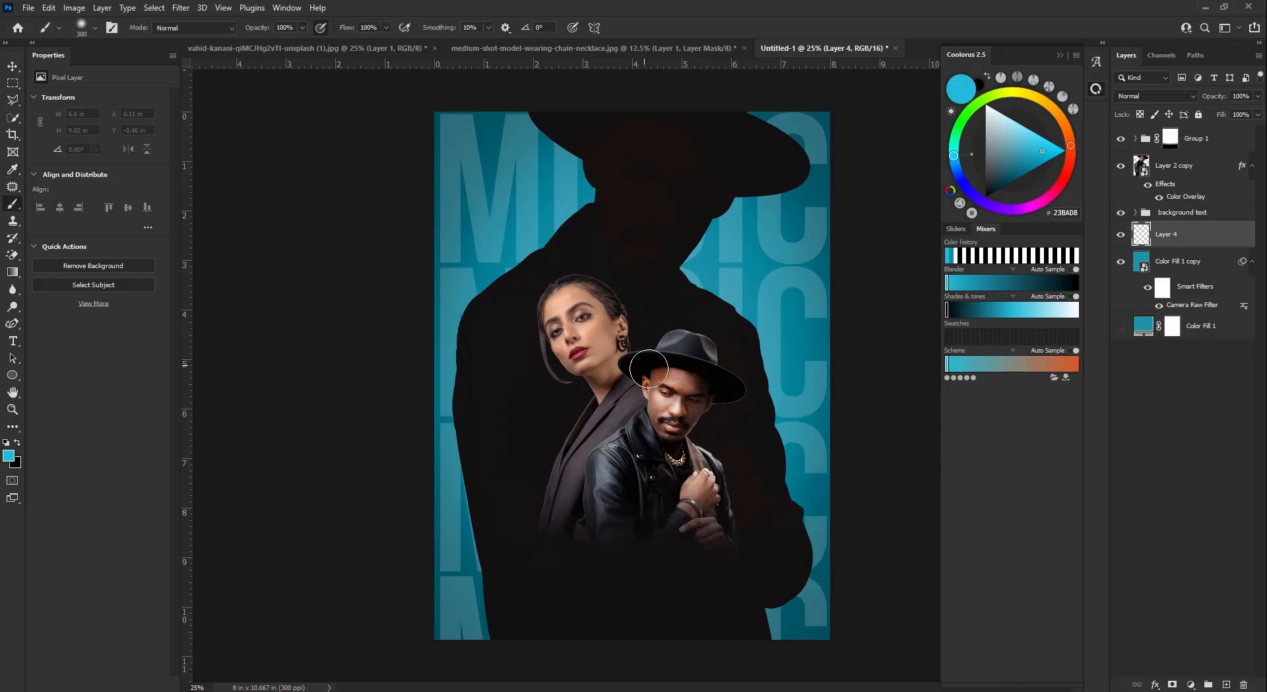
- Paint one large 2700 px cyan glow on Layer 4 and set it to Screen
key(b)
key(bracketright)
key(bracketright)
key(bracketright)
key(bracketright)
key(bracketright)
key(bracketright)
key(bracketright)
key(bracketright)
key(bracketright)
key(bracketright)
key(bracketright)
key(bracketright)
key(bracketright)
key(bracketright)
key(bracketright)
key(bracketright)
key(bracketright)
key(bracketright)
key(bracketright)
key(bracketright)
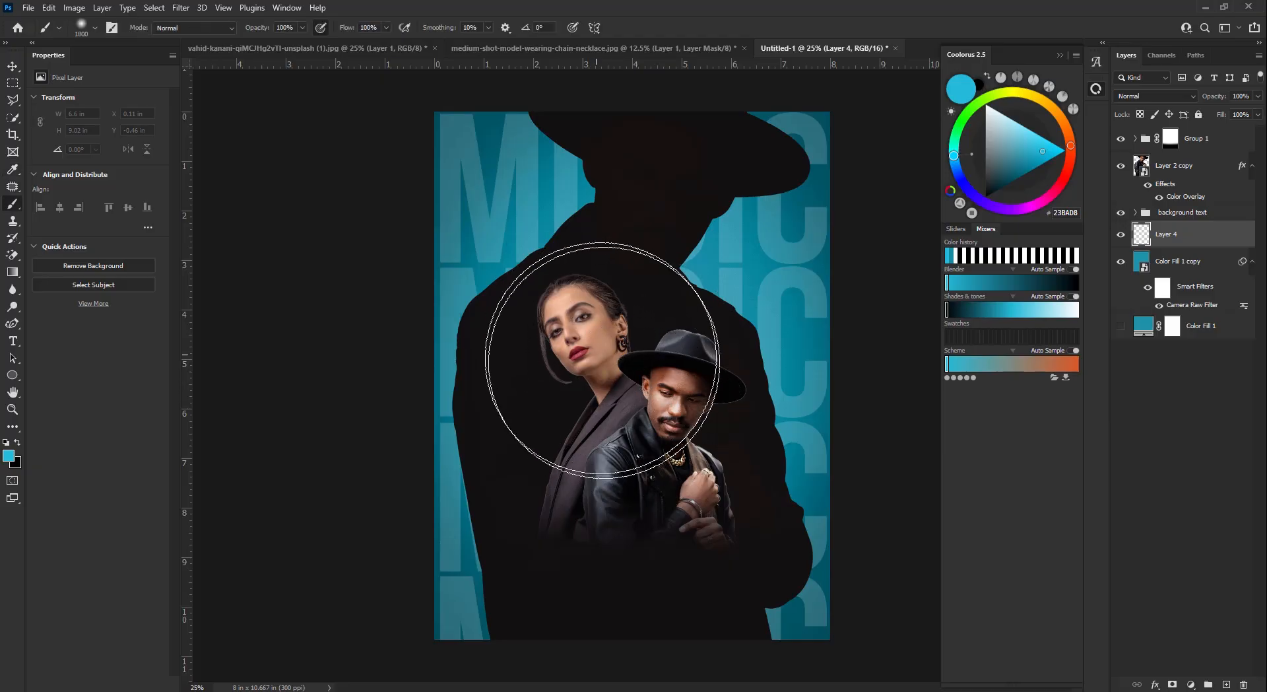
key(bracketright)
key(bracketright)
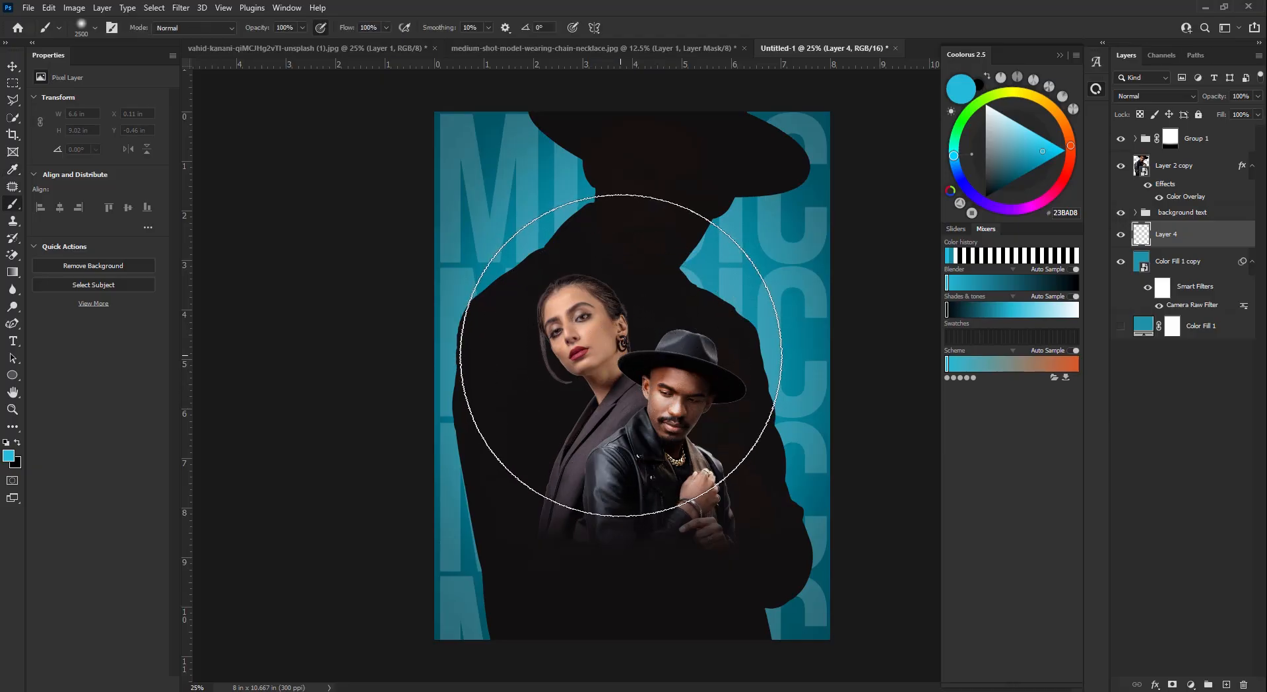
key(bracketright)
key(bracketright)
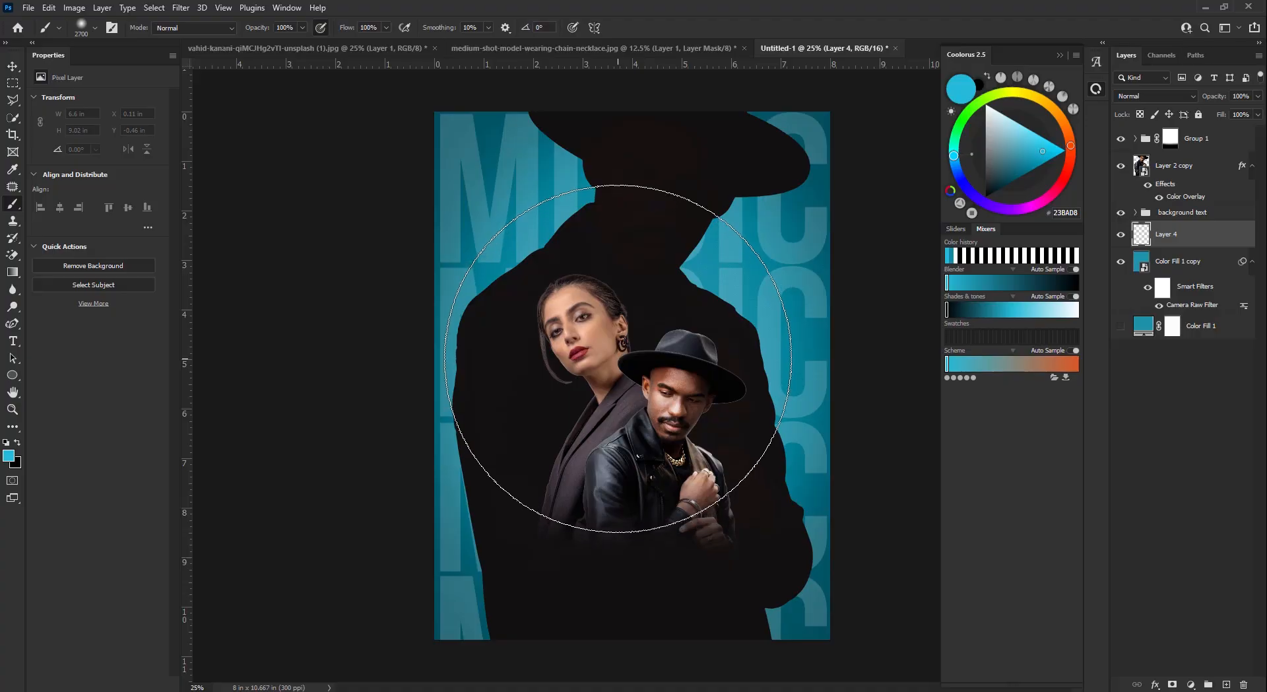
click(618, 359)
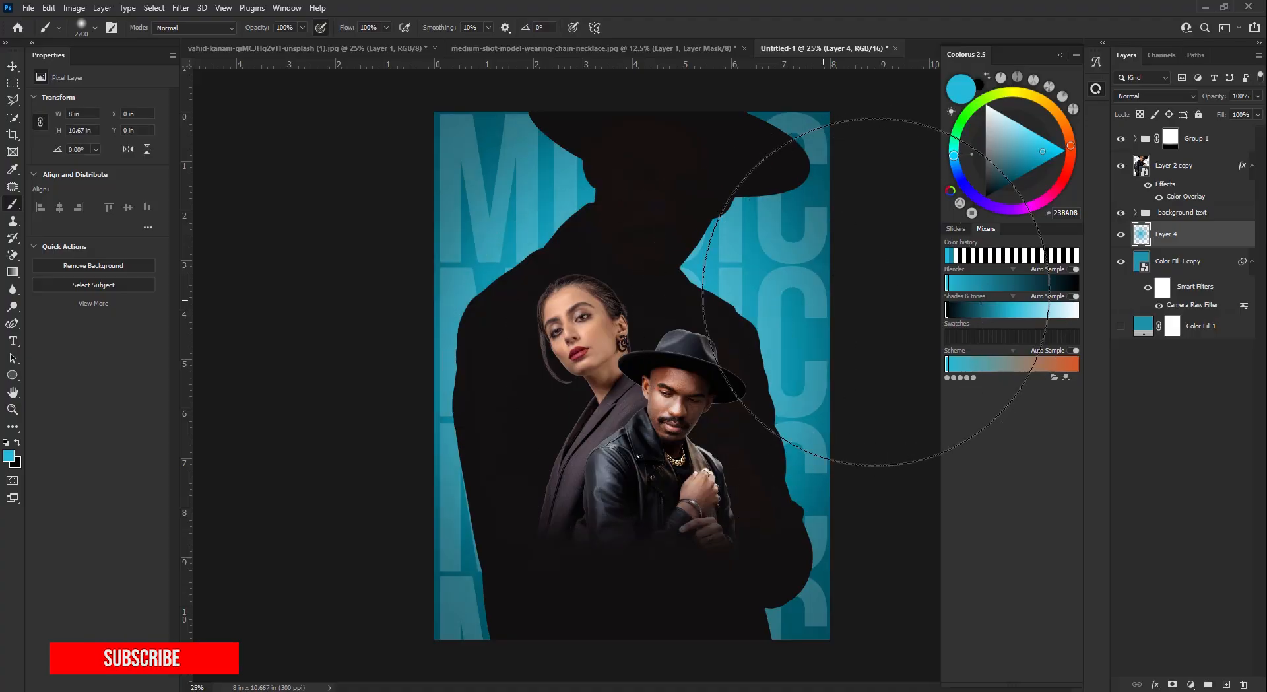
click(1155, 95)
click(1142, 209)
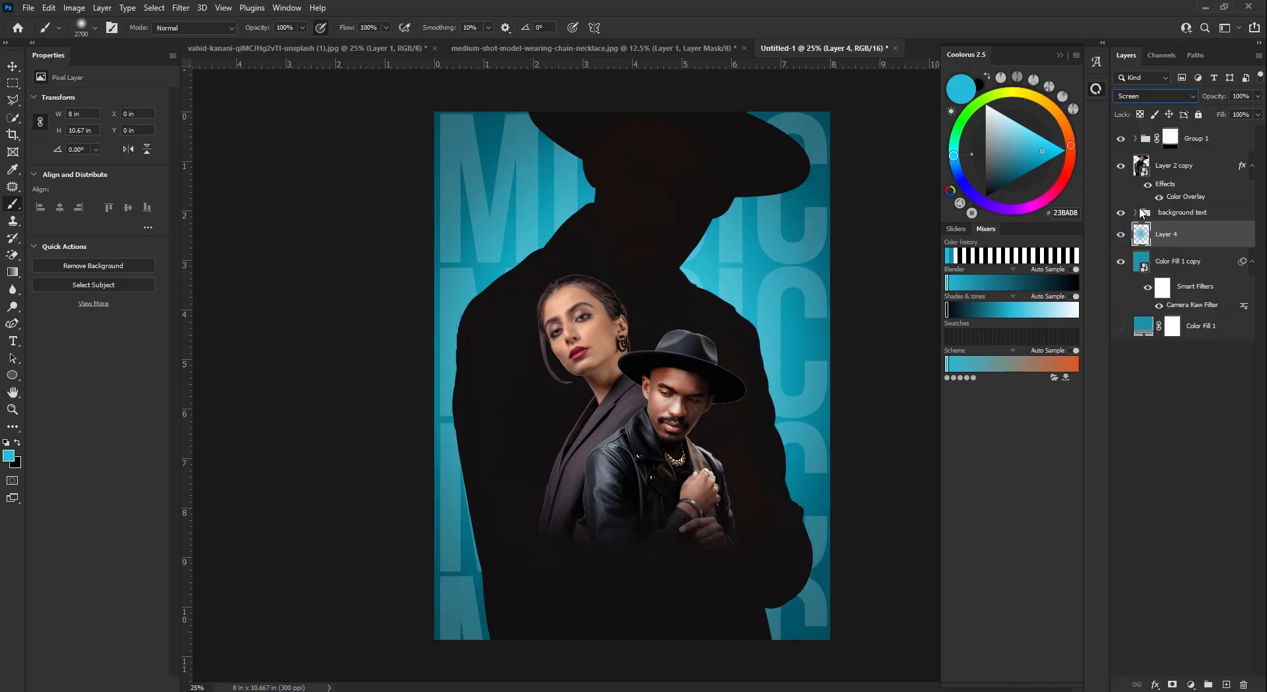
- Add a Hue/Saturation adjustment layer above Layer 4
key(v)
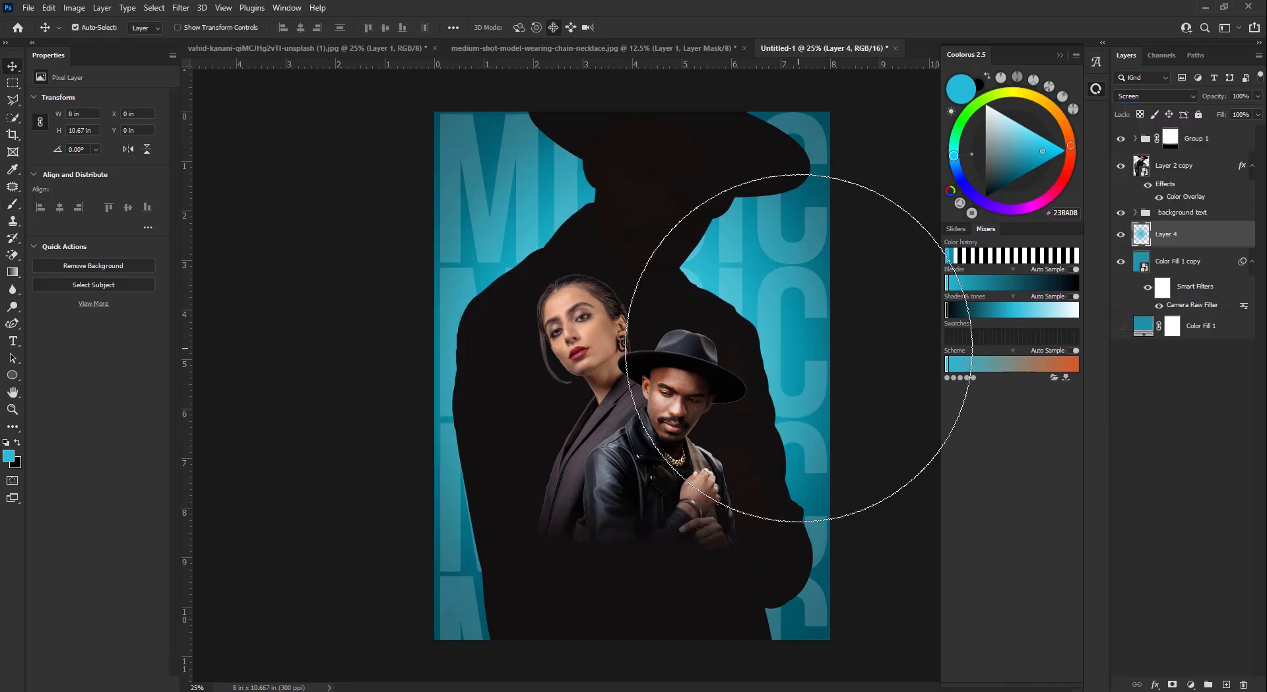
click(1198, 684)
click(1196, 560)
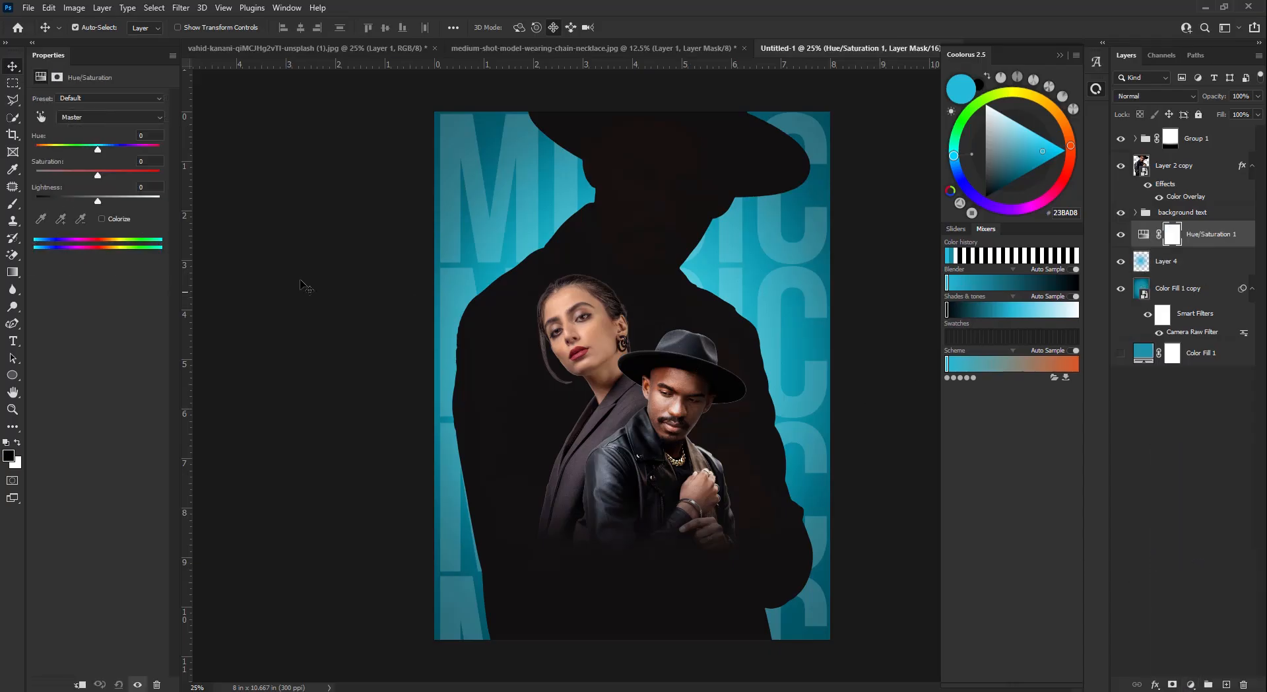
- Colorize the Hue/Saturation layer to orange with Hue 27 and Saturation 72
click(102, 219)
drag(68, 175, 46, 150)
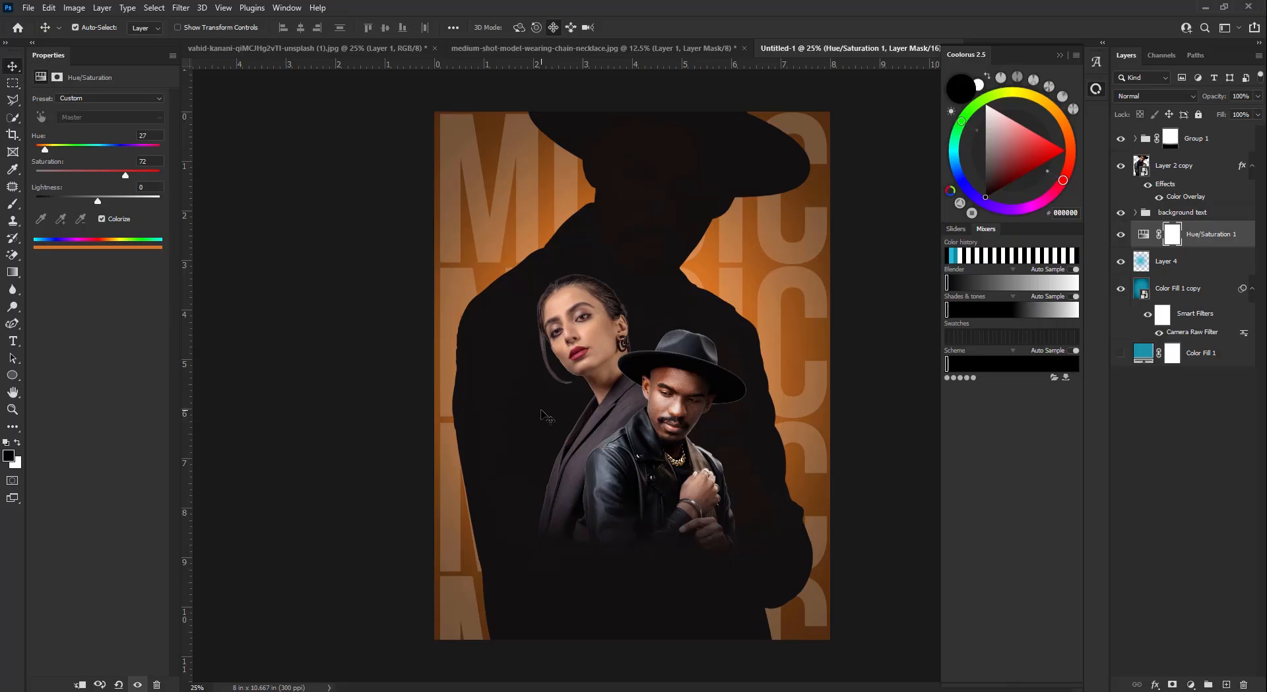
click(1203, 140)
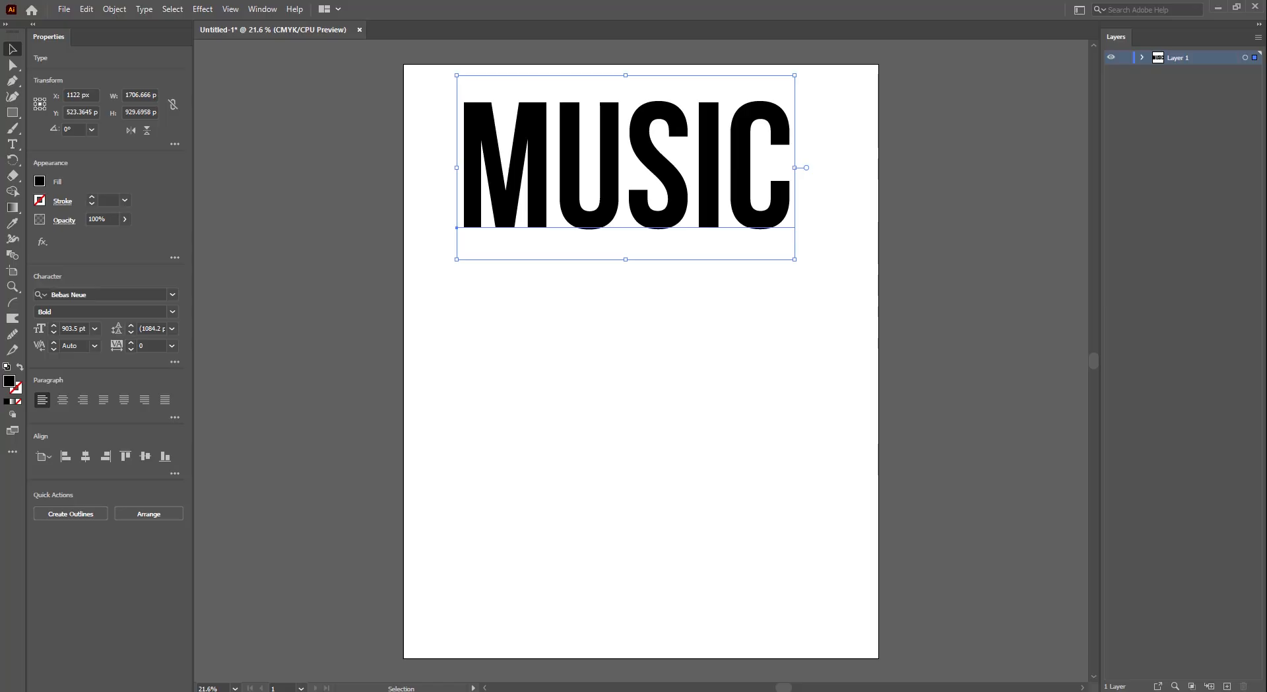
- Move MUSIC off to the left and retype a centred copy as LIVE
click(631, 331)
click(677, 192)
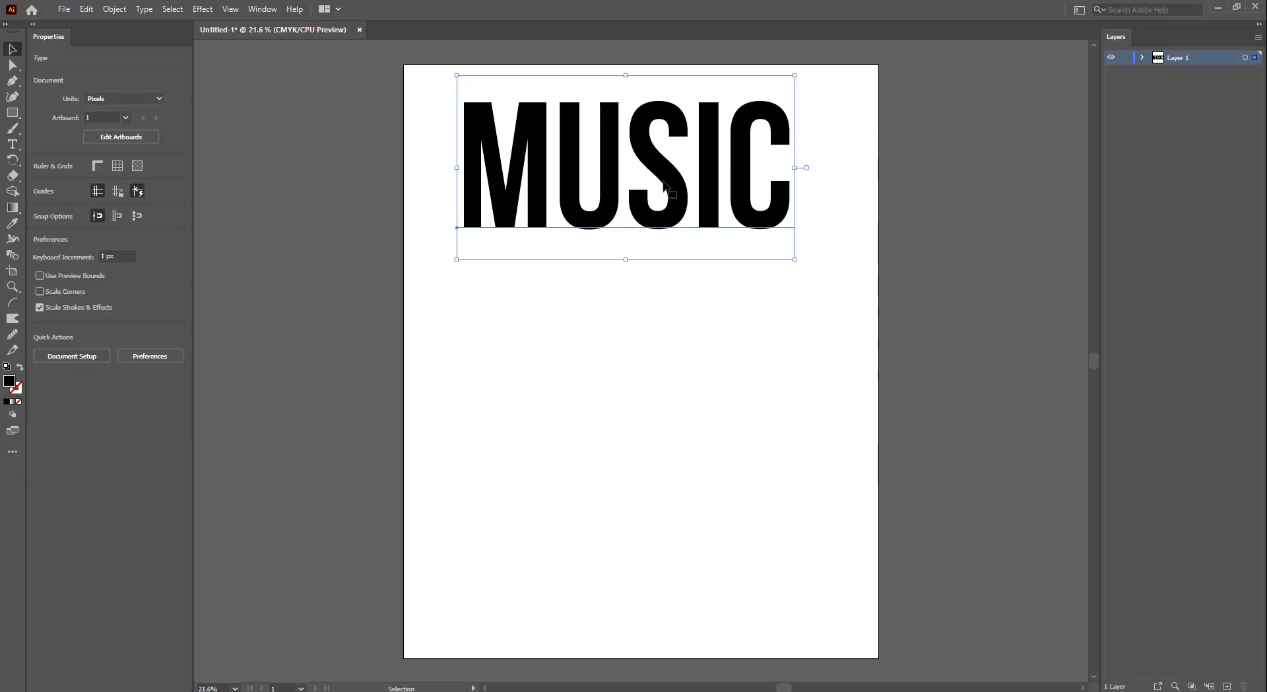
drag(677, 192, 715, 422)
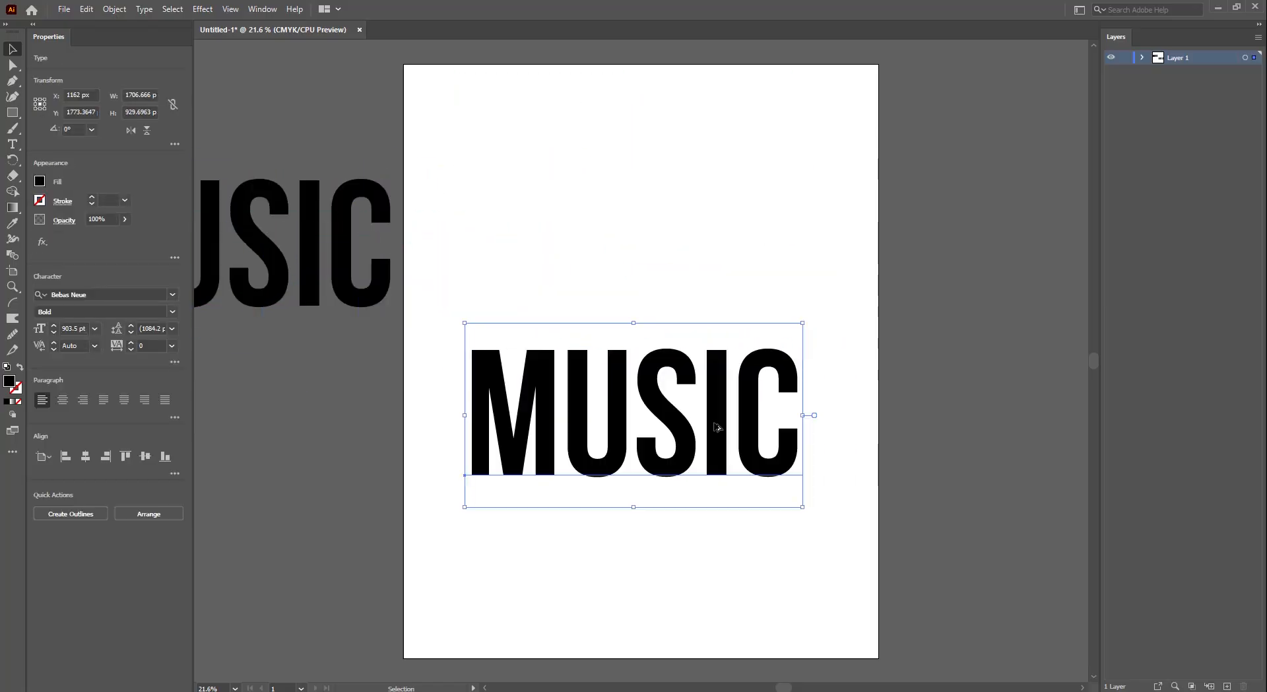
key(t)
click(716, 429)
key(ctrl+a)
text(L)
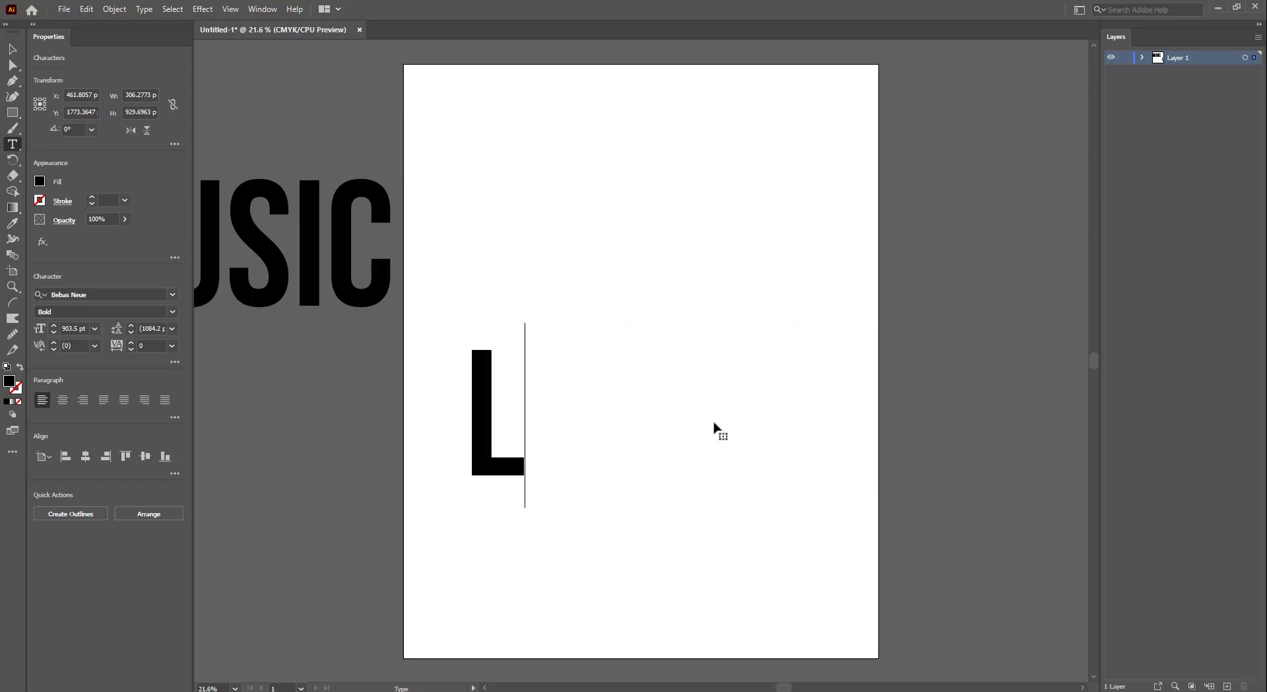
text(IVE)
key(Escape)
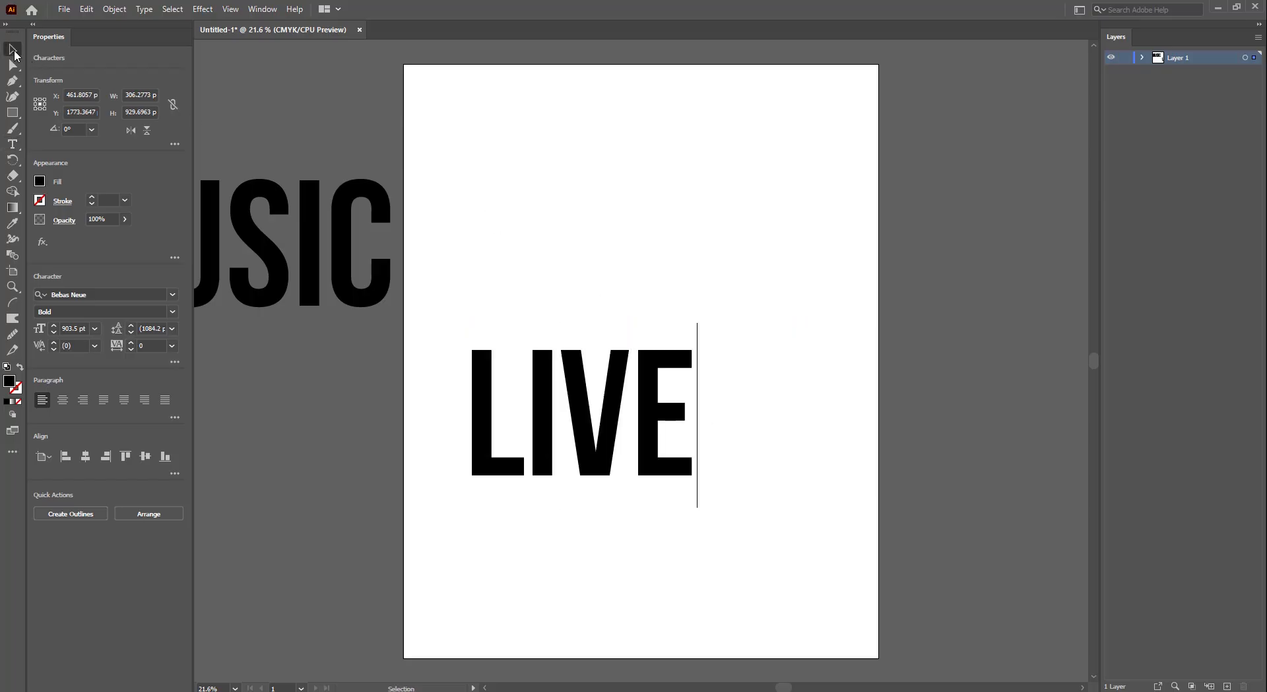
- Copy LIVE below as BAND, sized to LIVE's width and snug underneath it
drag(613, 414, 662, 480)
key(t)
double_click(660, 473)
text(BA)
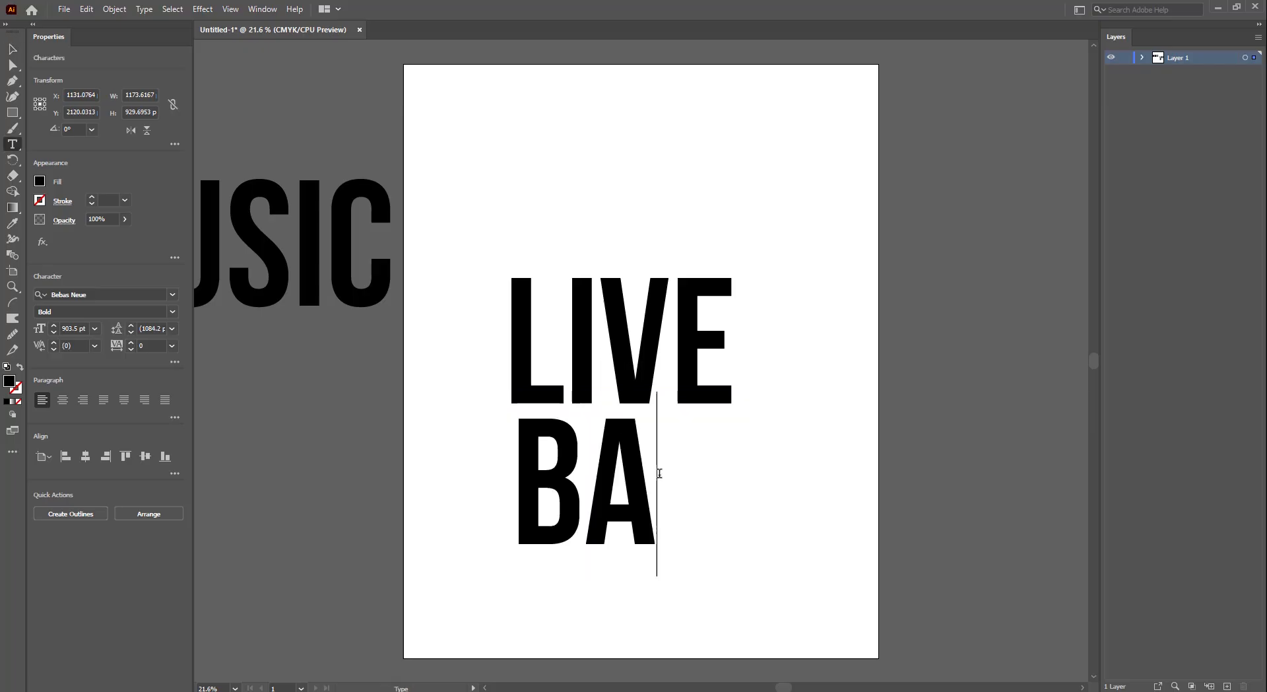
text(ND)
key(Escape)
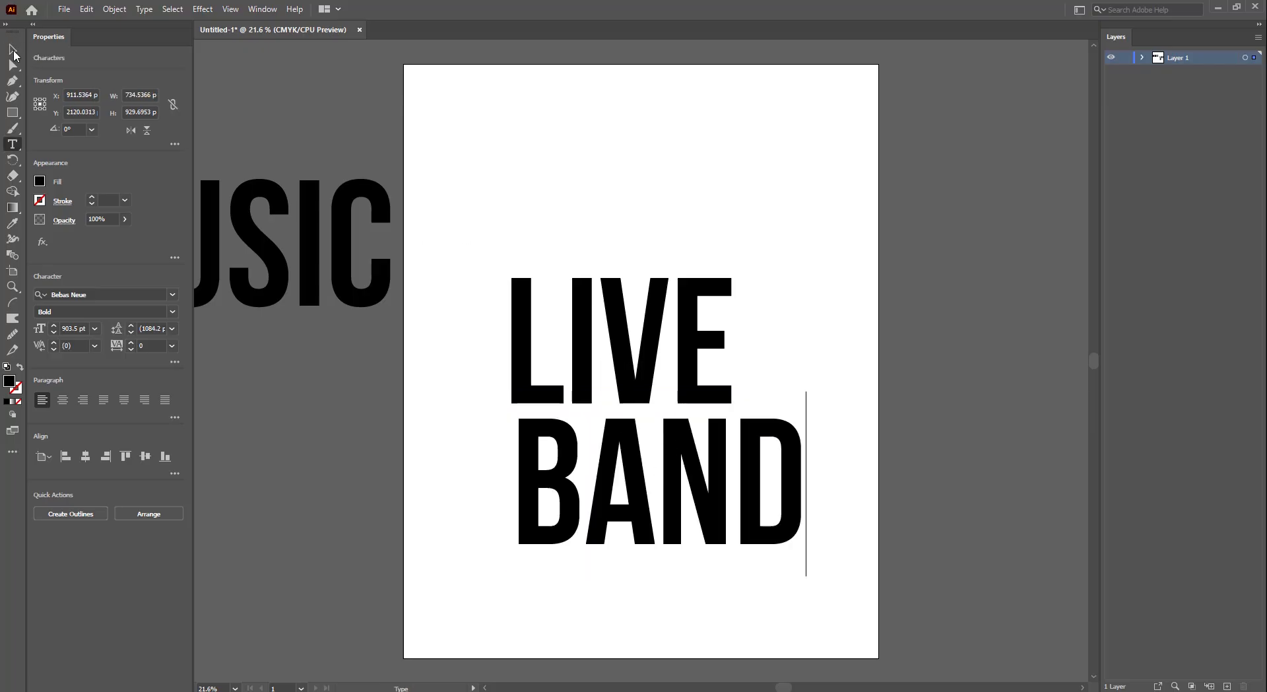
drag(808, 484, 759, 443)
key(Up)
key(Up)
key(Up)
key(Up)
key(Up)
key(Up)
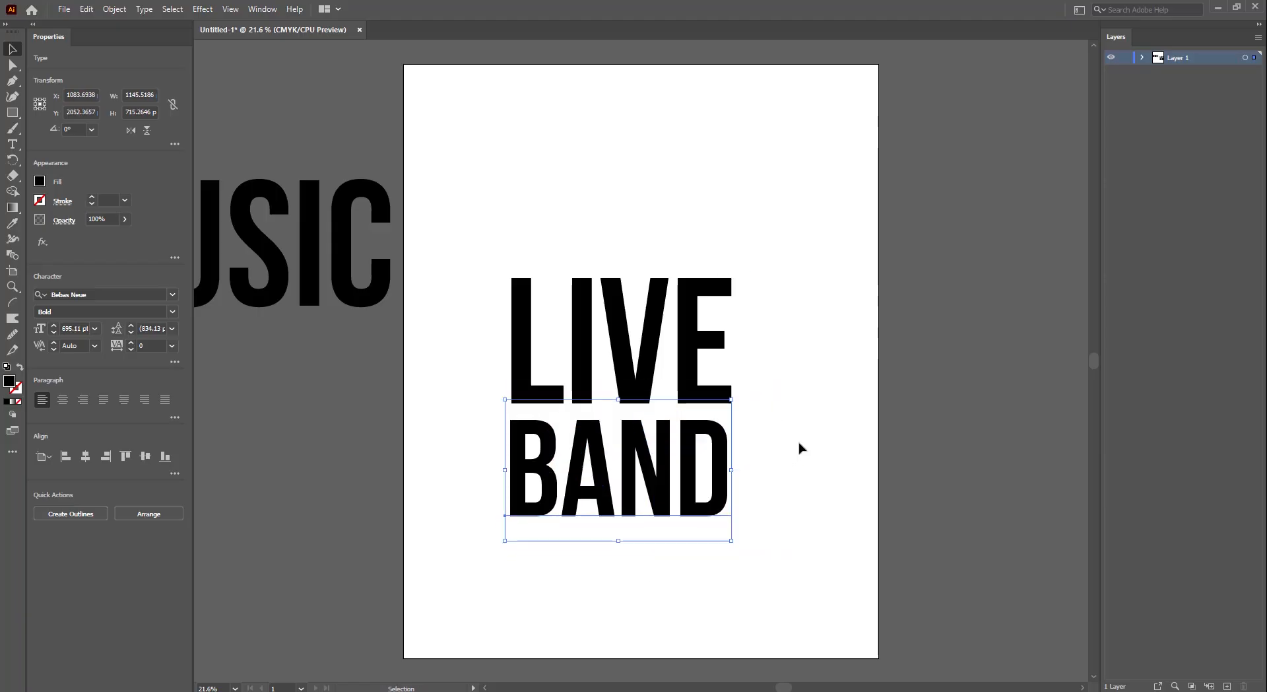
key(Up)
key(Up)
key(Up)
key(Up)
key(Up)
key(Up)
key(Up)
key(Up)
key(Up)
key(Up)
key(Up)
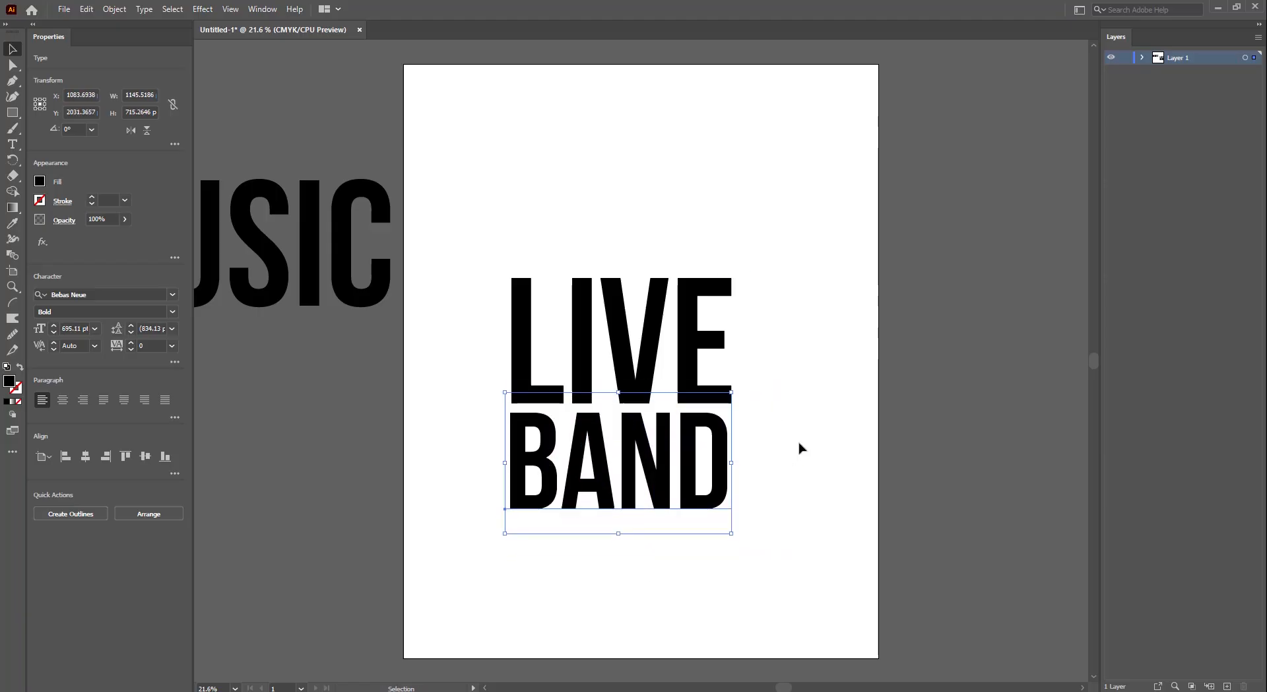
- Scale LIVE and BAND down together and reposition them up and right
drag(829, 257, 458, 558)
drag(623, 531, 654, 413)
click(797, 318)
drag(909, 221, 512, 511)
drag(640, 335, 666, 532)
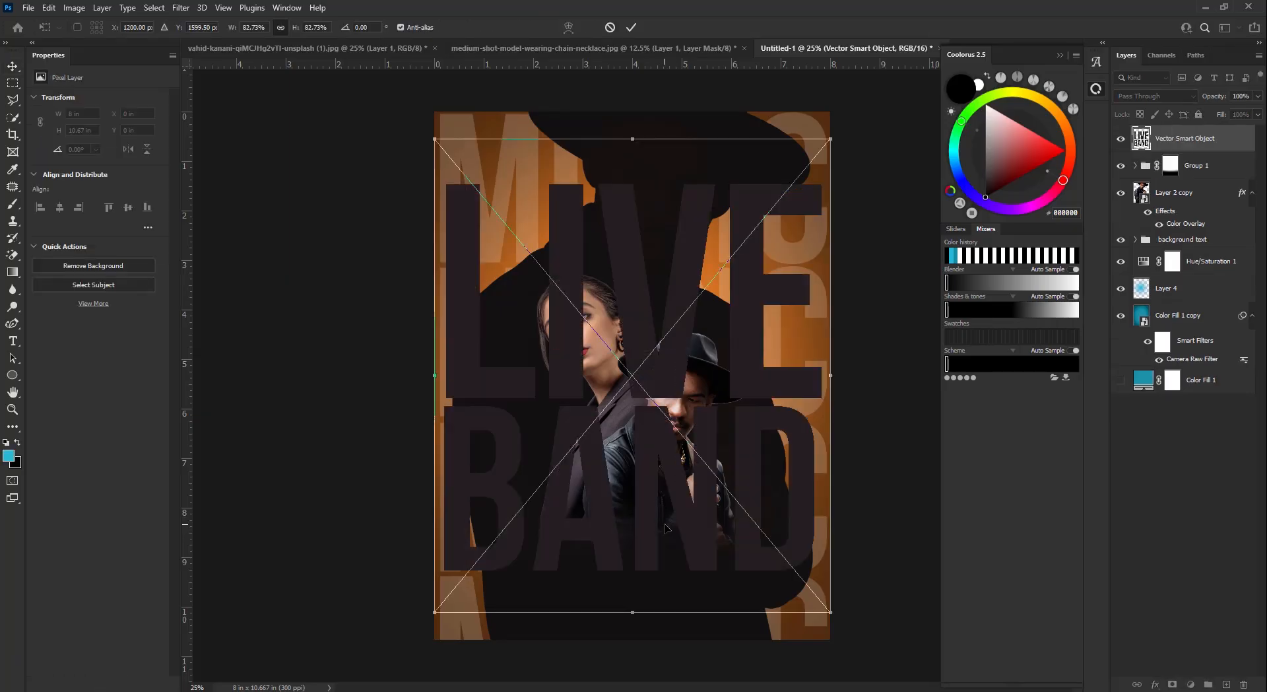
- Shrink the placed LIVE BAND title on the poster and fine-tune its height
drag(633, 139, 643, 451)
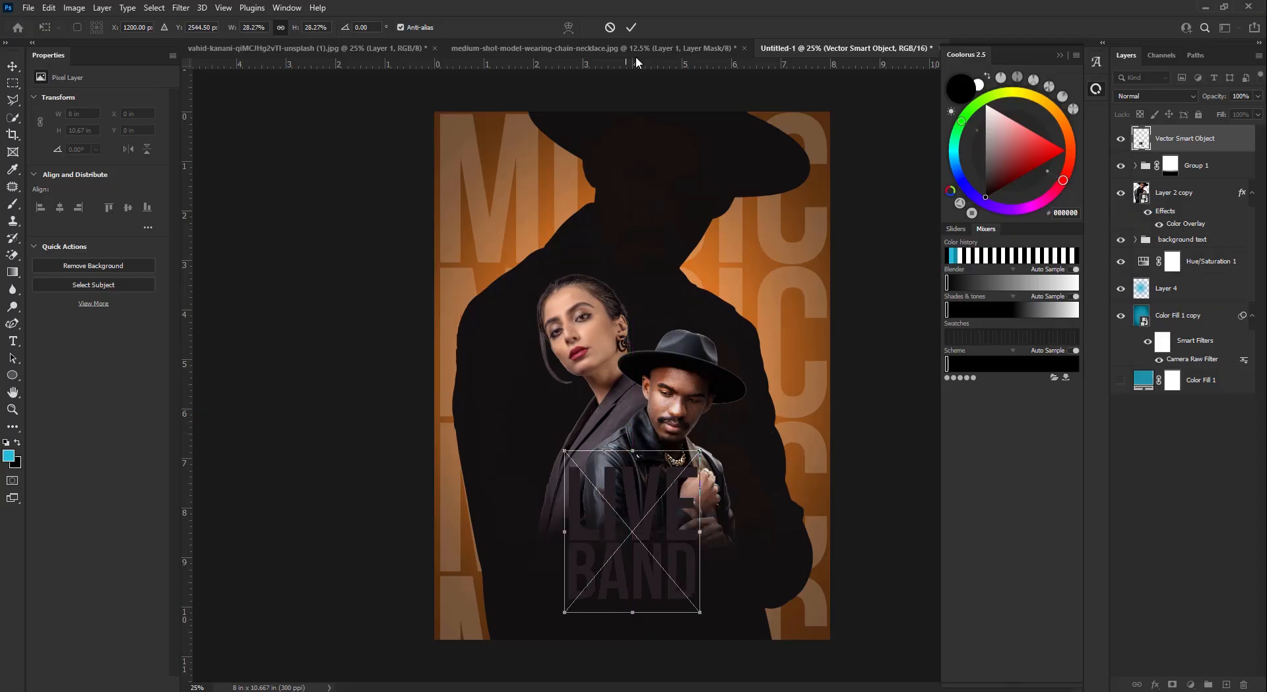
click(632, 28)
key(shift+Down)
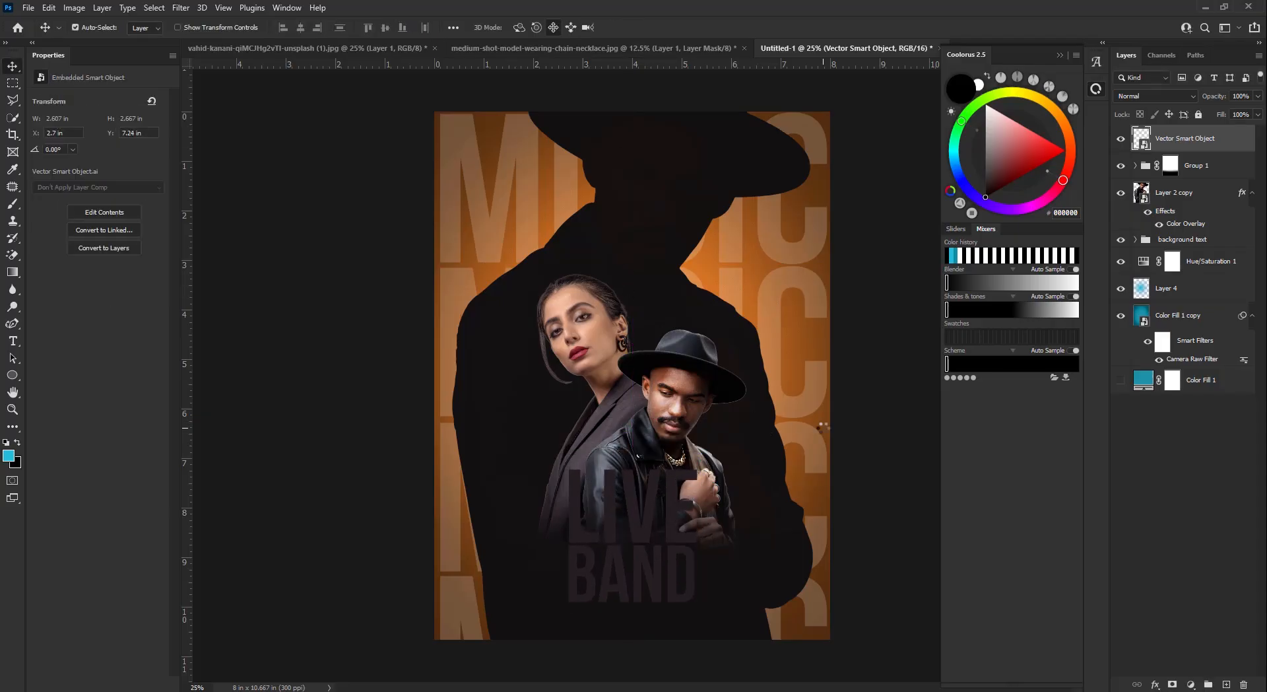
key(Up)
- Scale the couple's mask to about 96%, nudge the couple up, and start a title Gradient Overlay
click(1197, 174)
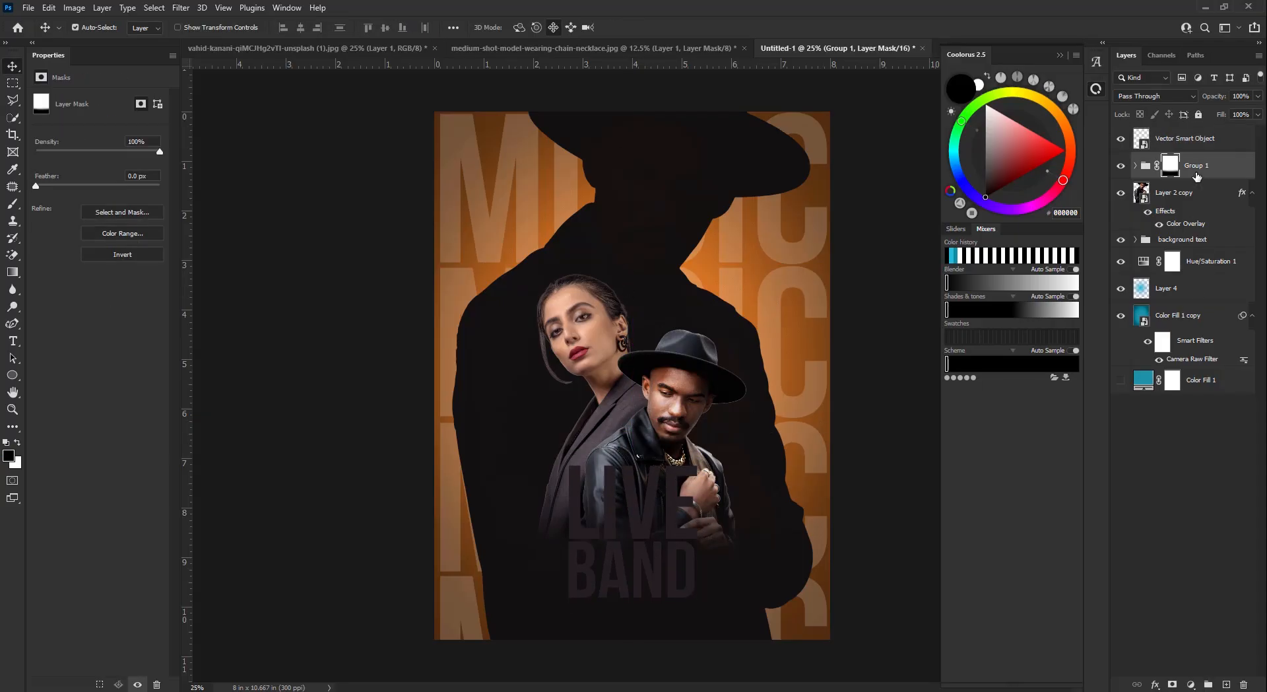
key(ctrl+t)
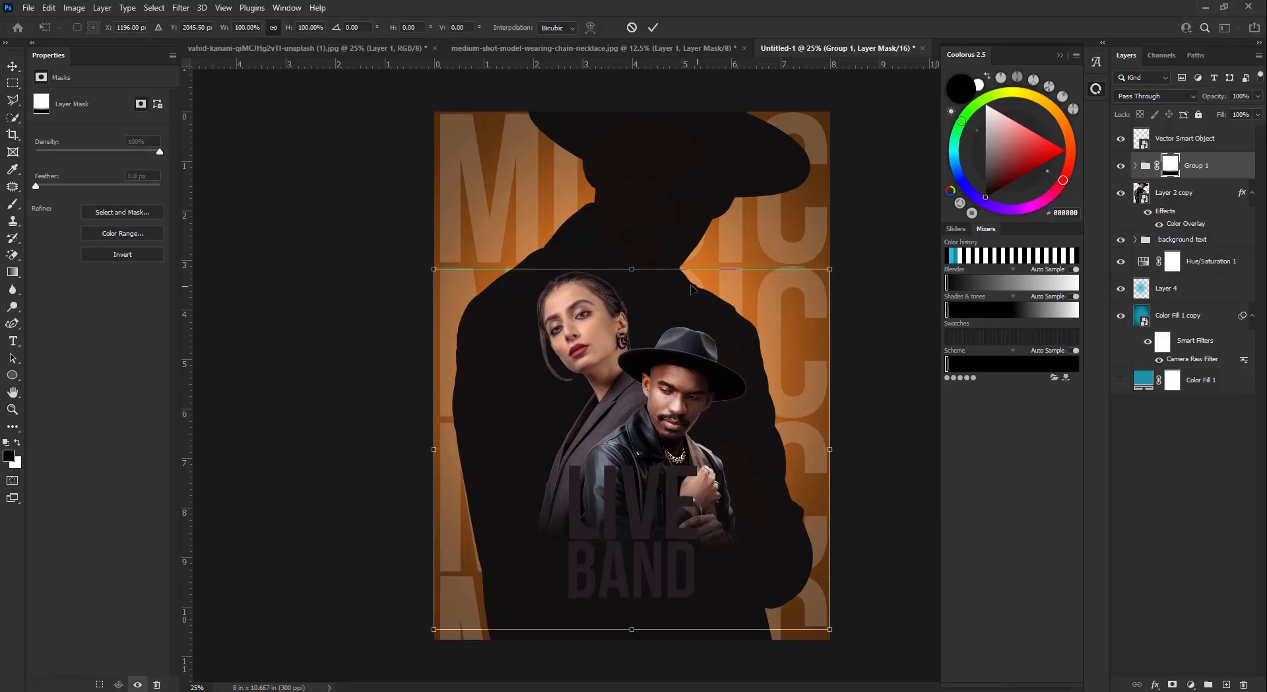
drag(635, 286, 635, 299)
drag(684, 407, 682, 379)
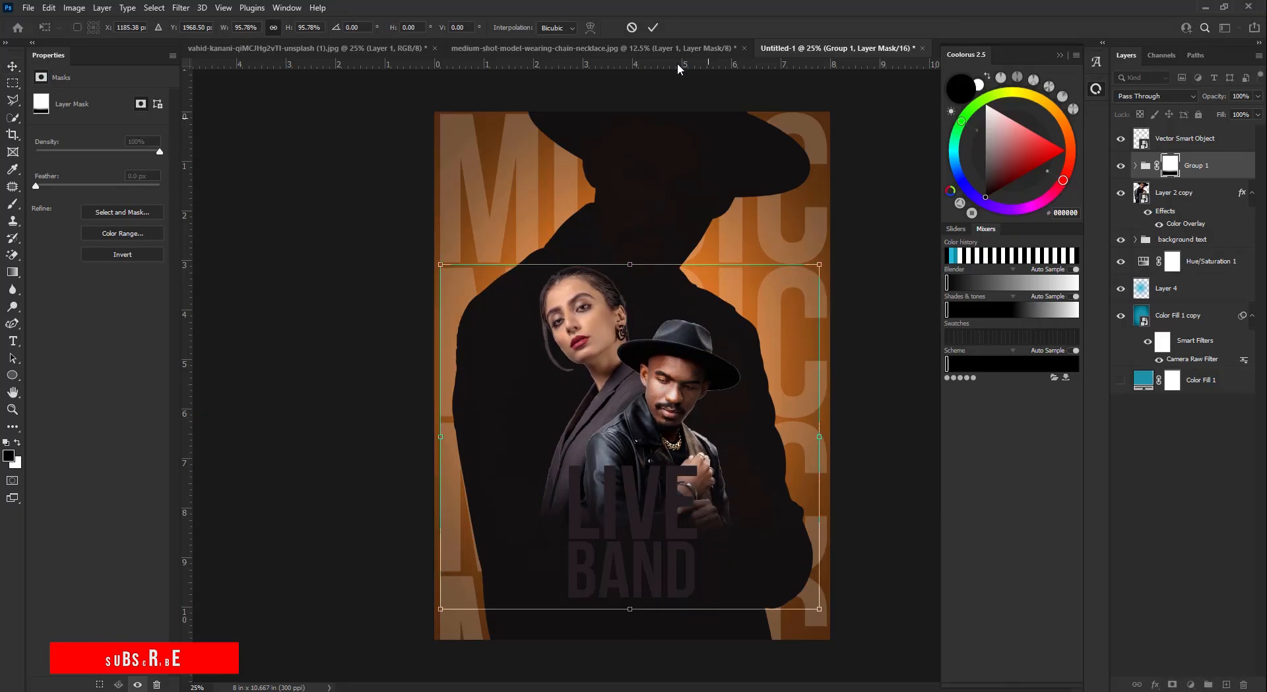
click(653, 28)
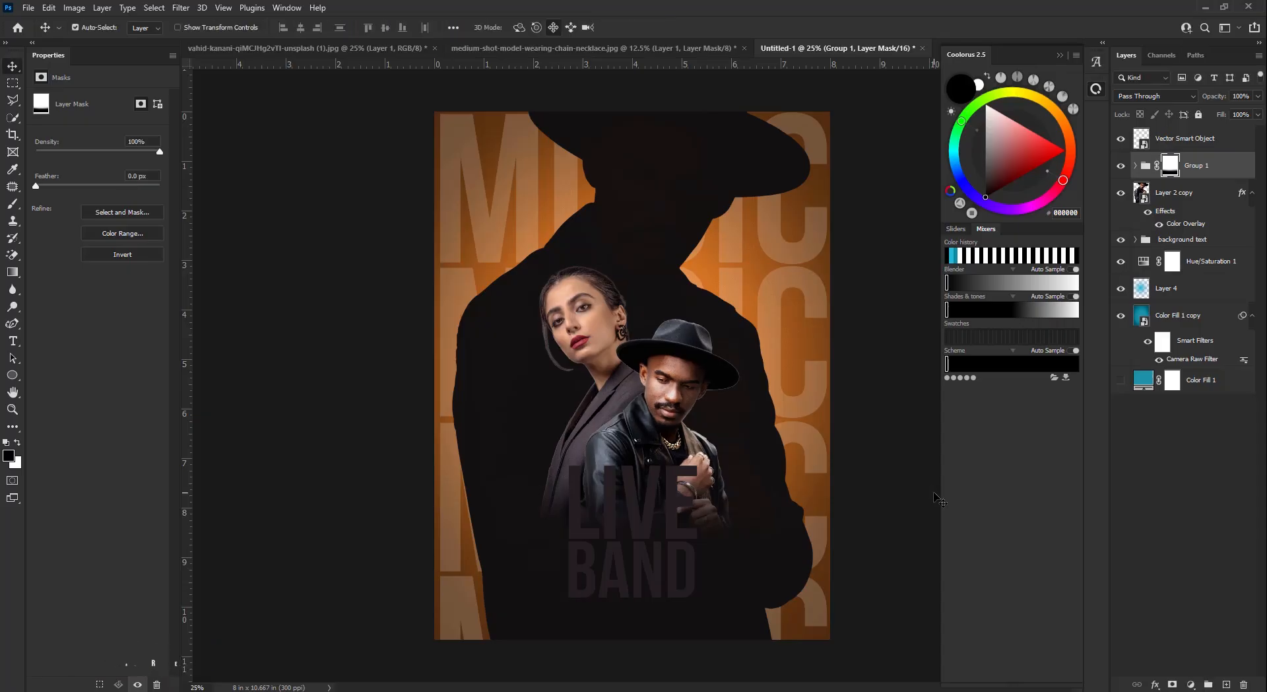
key(shift+Up)
key(shift+Up)
key(shift+Up)
key(shift+Left)
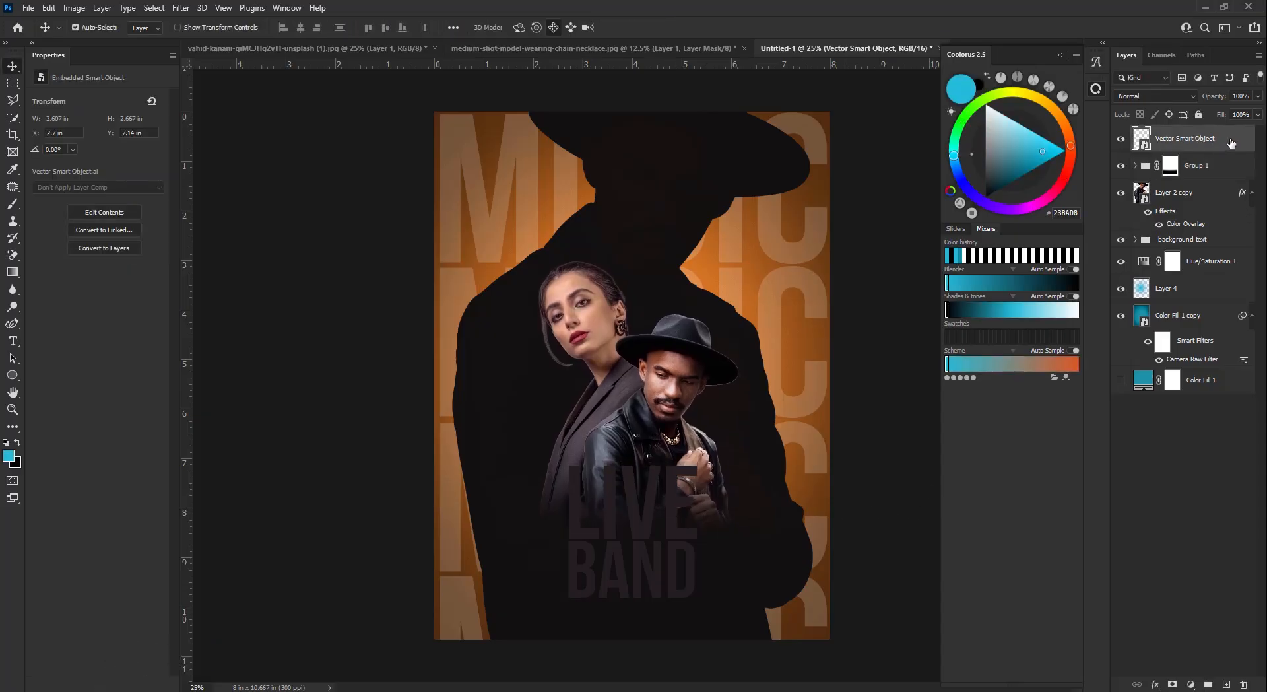
double_click(1227, 138)
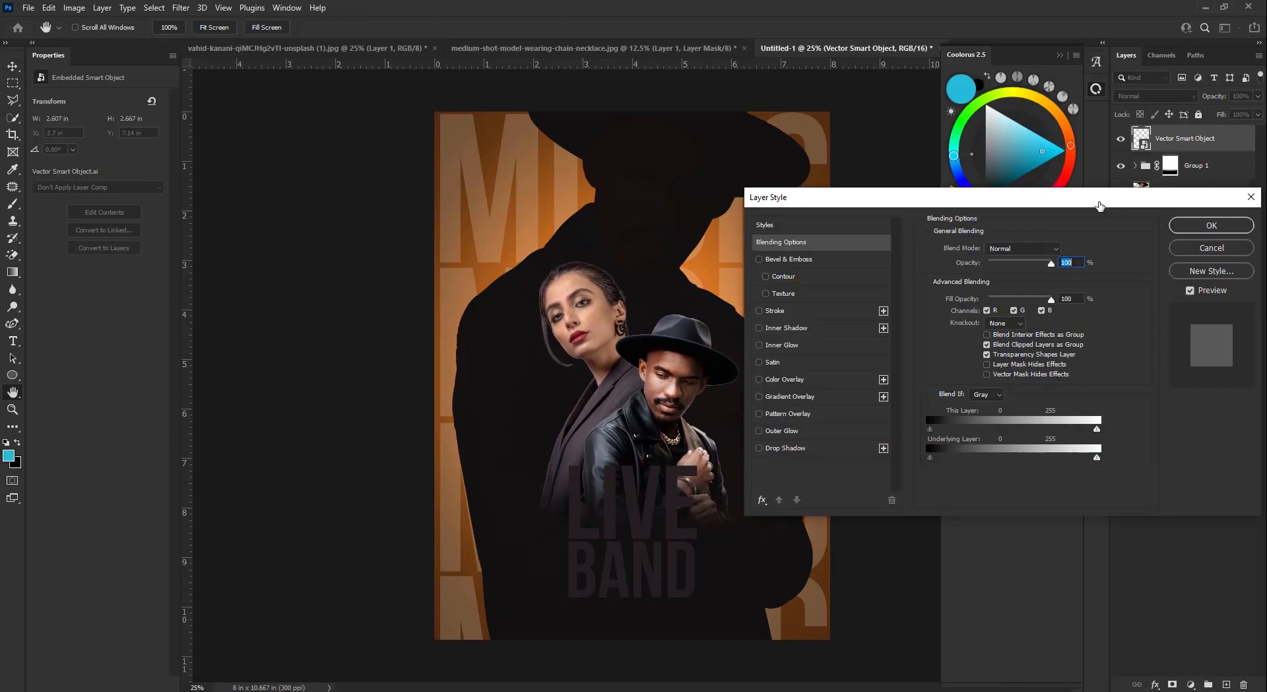
click(792, 397)
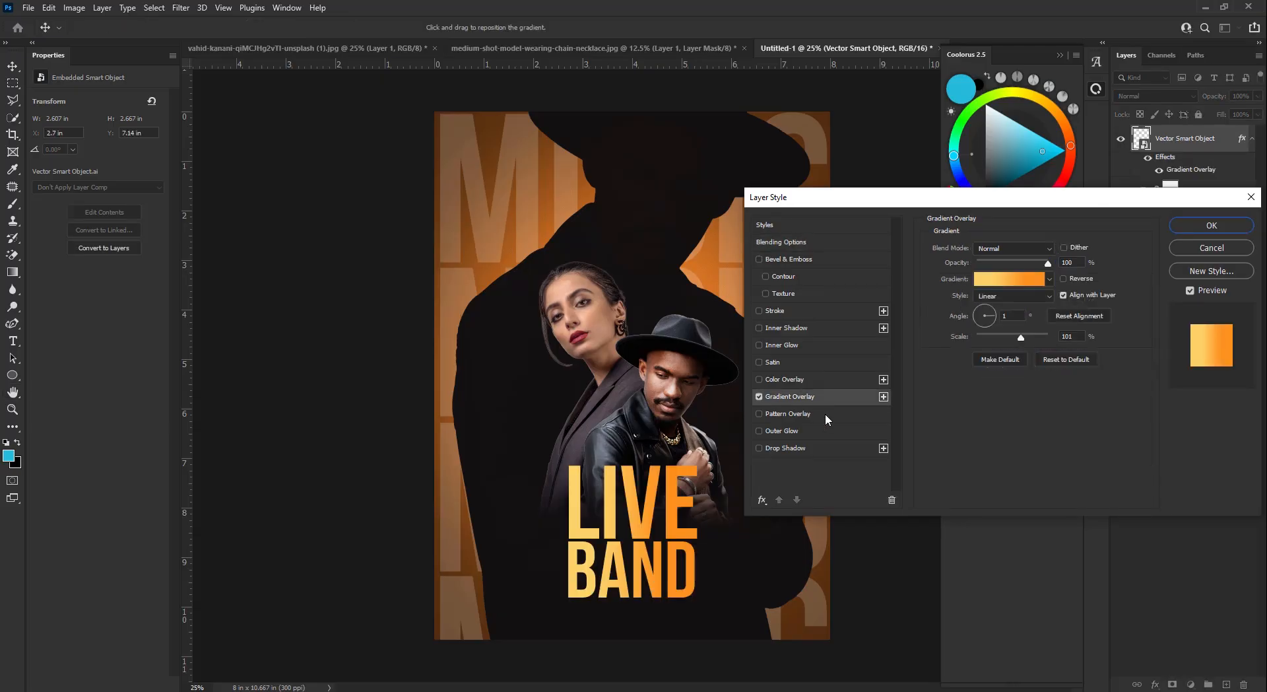
- Keep the yellow-to-orange Gradient Overlay and nudge LIVE BAND to X 2.75 in, Y 7 in
click(1217, 228)
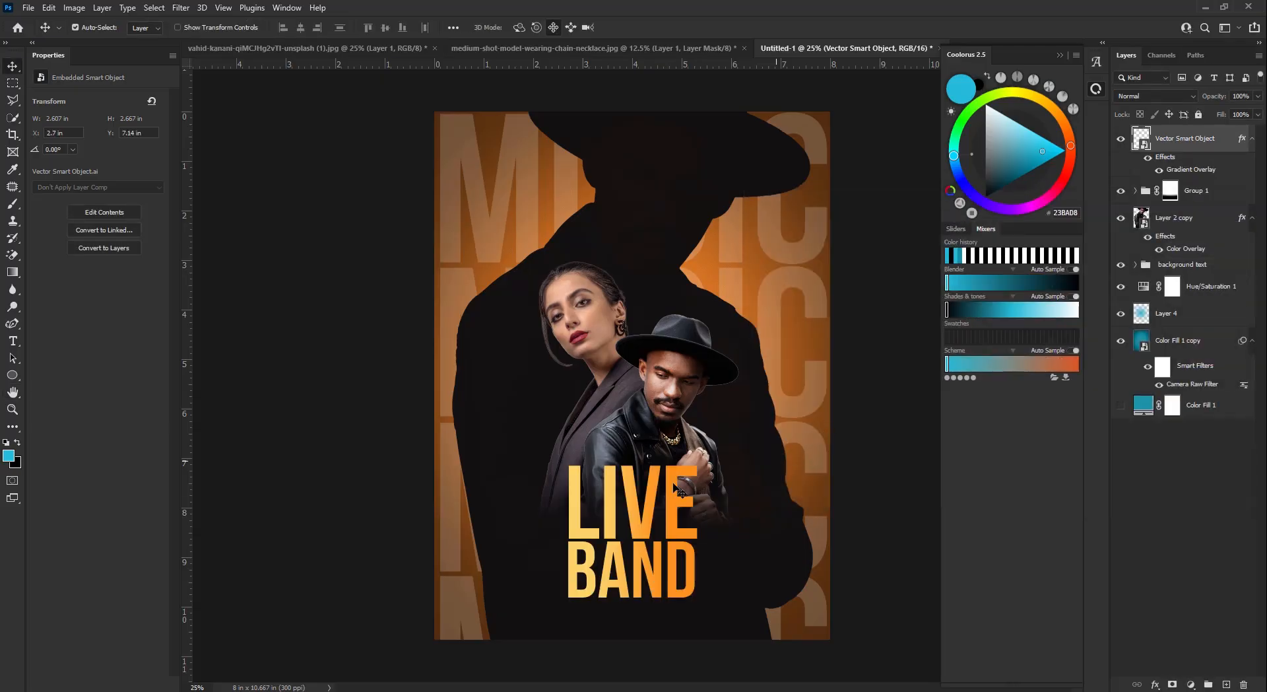
key(Down)
key(Down)
key(Down)
key(Down)
key(Down)
key(Down)
key(Down)
key(Down)
key(Down)
key(Down)
key(Down)
key(Down)
key(Up)
key(Up)
key(Up)
key(Up)
key(Up)
key(Up)
key(Up)
key(Up)
key(Up)
key(Up)
key(Up)
key(Up)
key(Up)
key(Up)
key(Up)
key(Up)
key(Up)
key(Up)
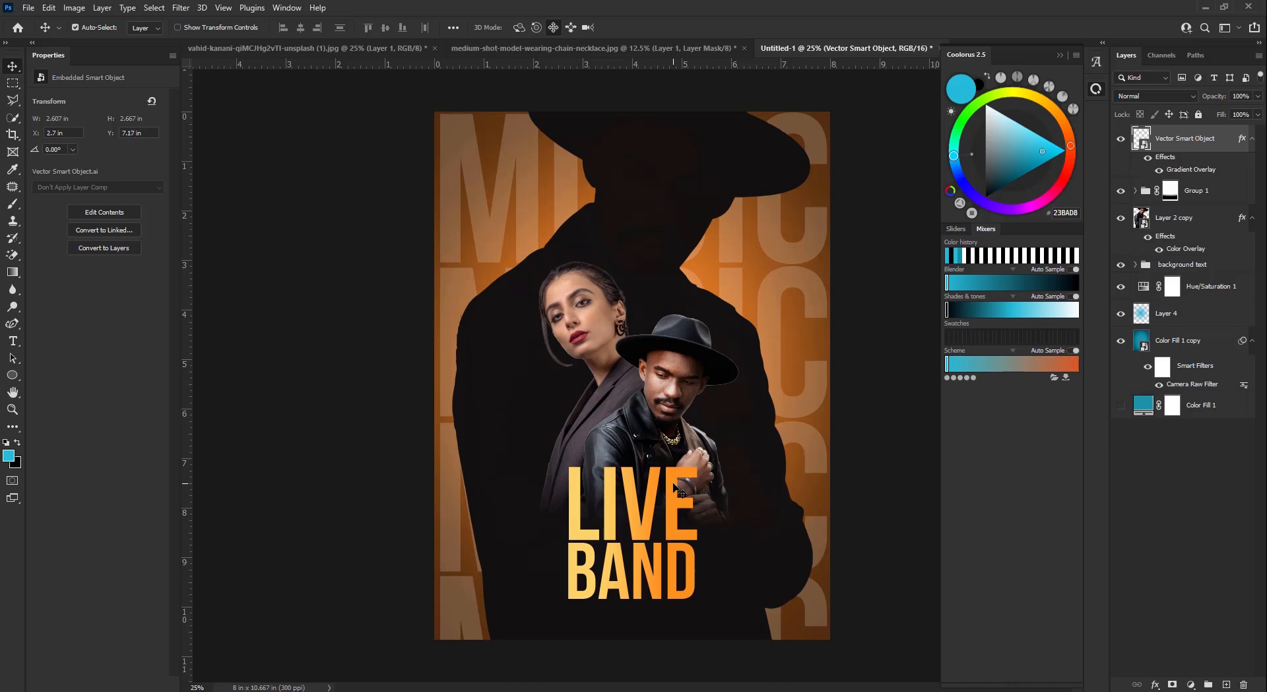
key(Up)
key(Up)
key(Up)
key(Up)
key(Up)
key(Up)
key(Up)
key(Up)
key(Up)
key(Up)
key(Up)
key(Up)
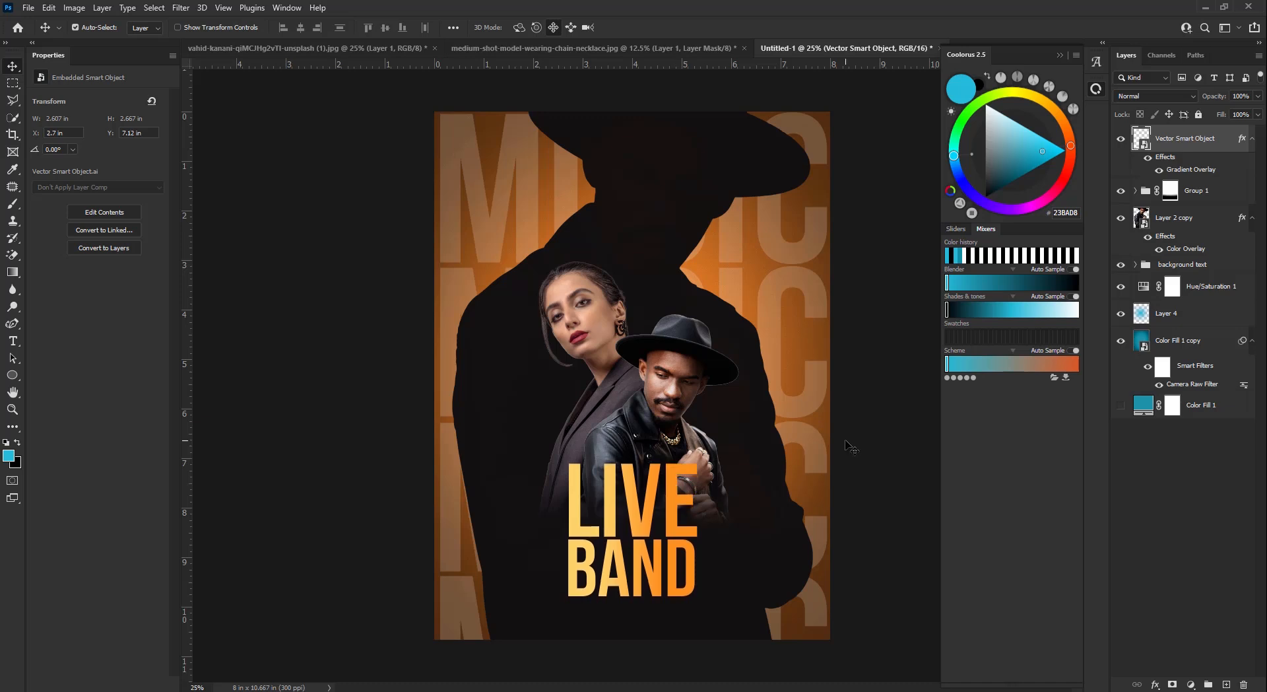
key(Right)
key(Right)
key(Right)
key(Right)
key(Right)
key(Right)
key(Right)
key(Right)
key(Right)
key(Right)
key(Right)
key(Right)
key(Right)
key(Right)
key(Right)
key(Up)
key(Up)
key(Up)
key(Up)
key(Up)
key(Up)
key(Up)
key(Up)
key(Up)
key(Up)
key(Up)
key(Up)
key(Up)
key(Up)
key(Up)
key(Up)
key(Up)
key(Up)
key(Up)
key(Up)
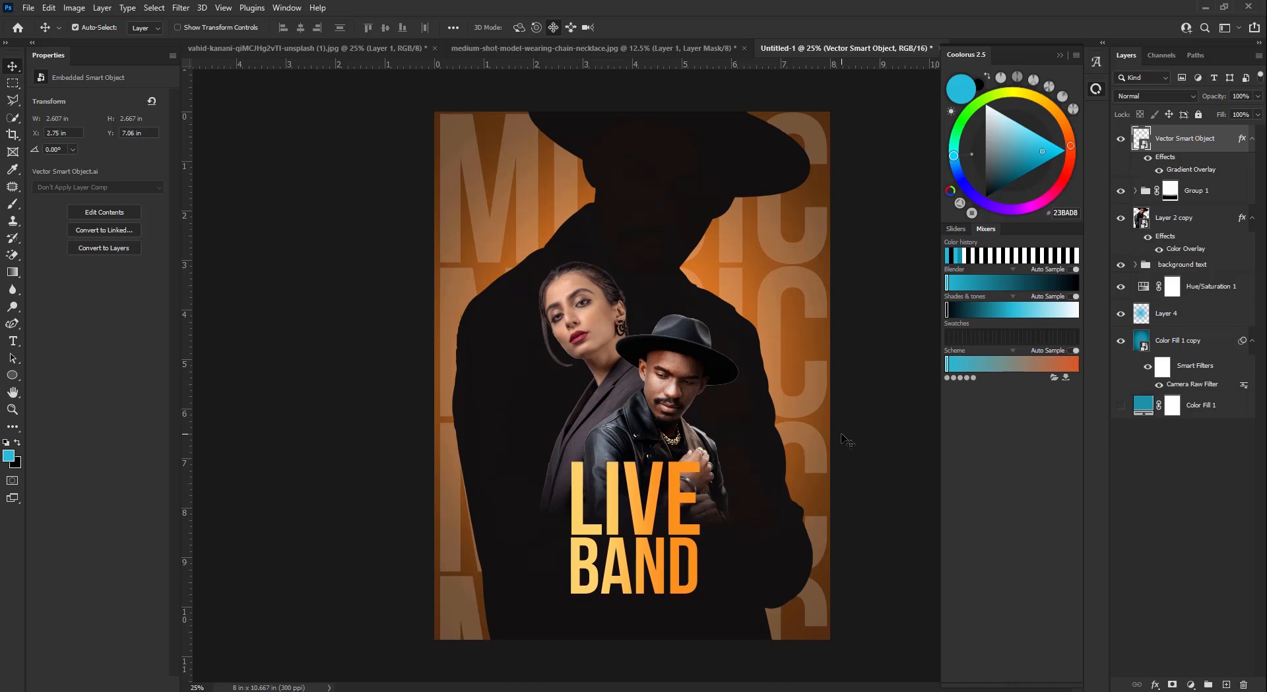
key(Up)
key(Up)
key(Up)
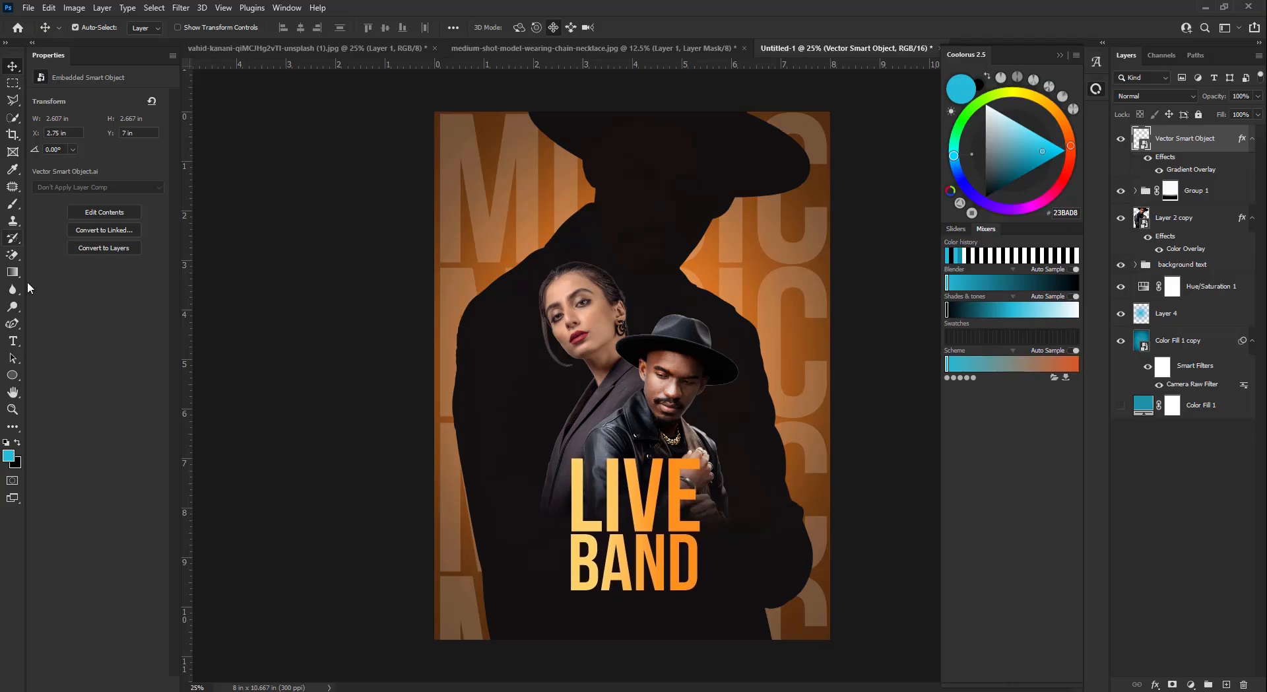
- Type Thursday on the poster in white at 36 pt
click(13, 341)
click(41, 347)
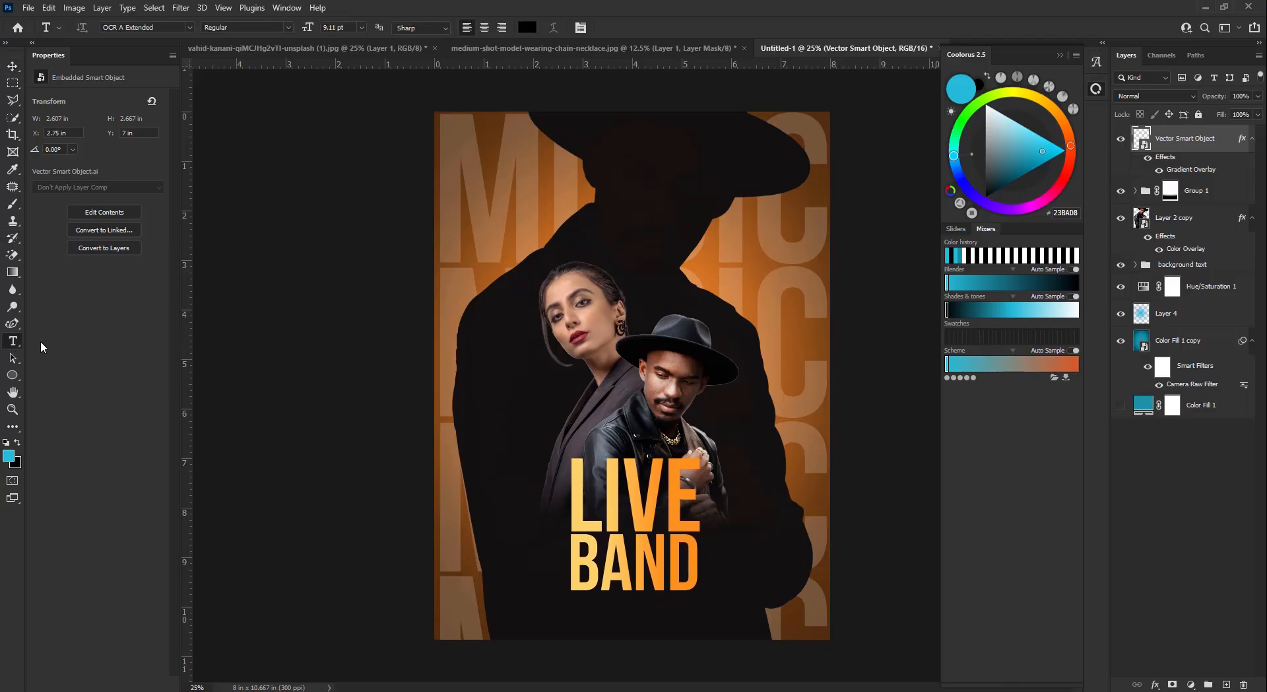
click(623, 244)
click(189, 27)
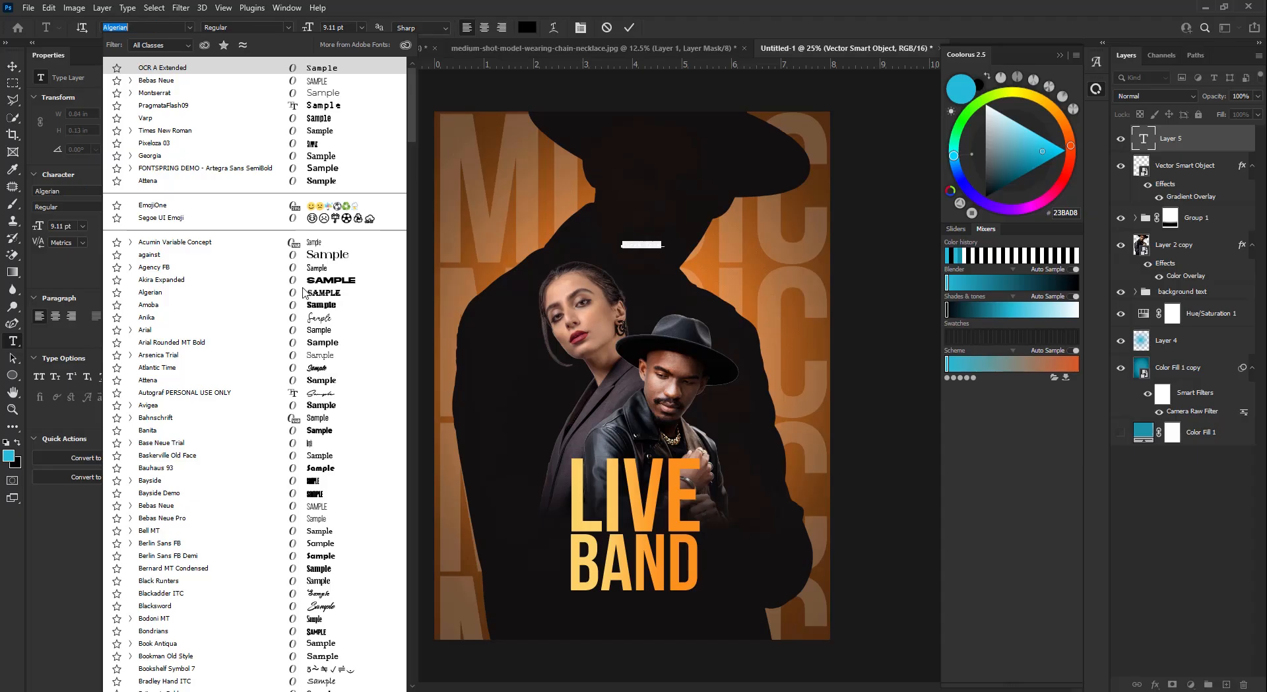
click(320, 371)
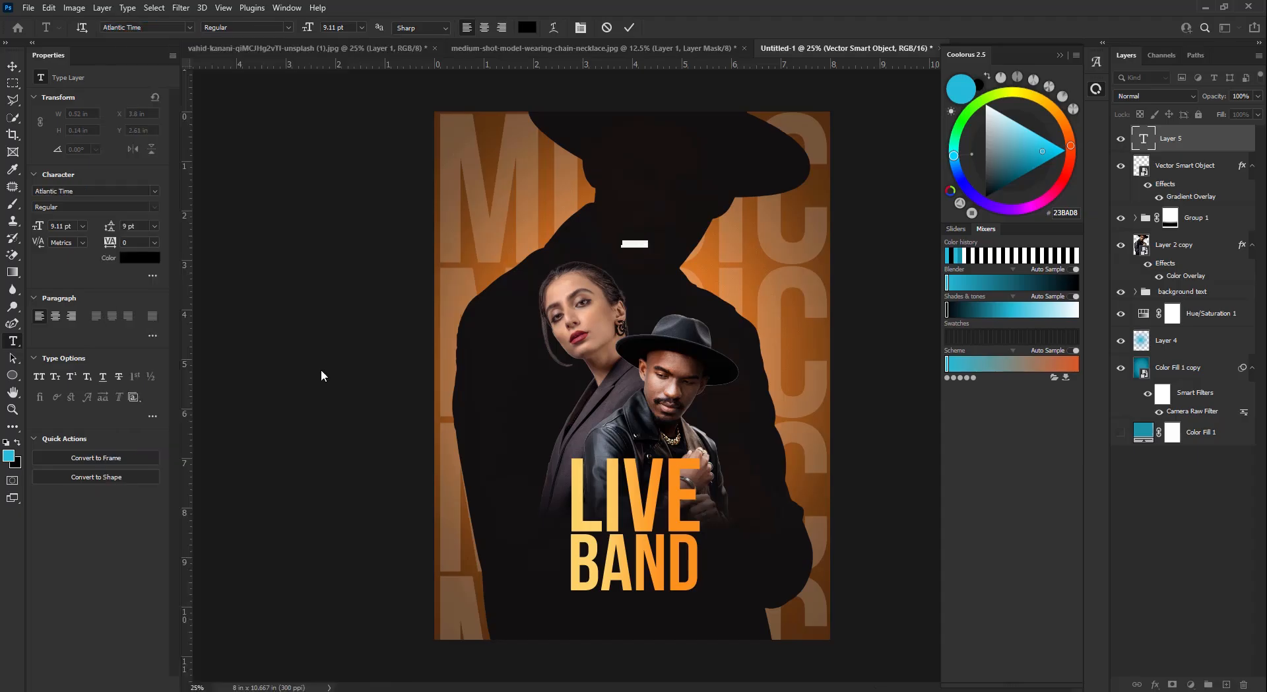
text(T)
key(ctrl+a)
click(527, 27)
click(820, 371)
click(1103, 366)
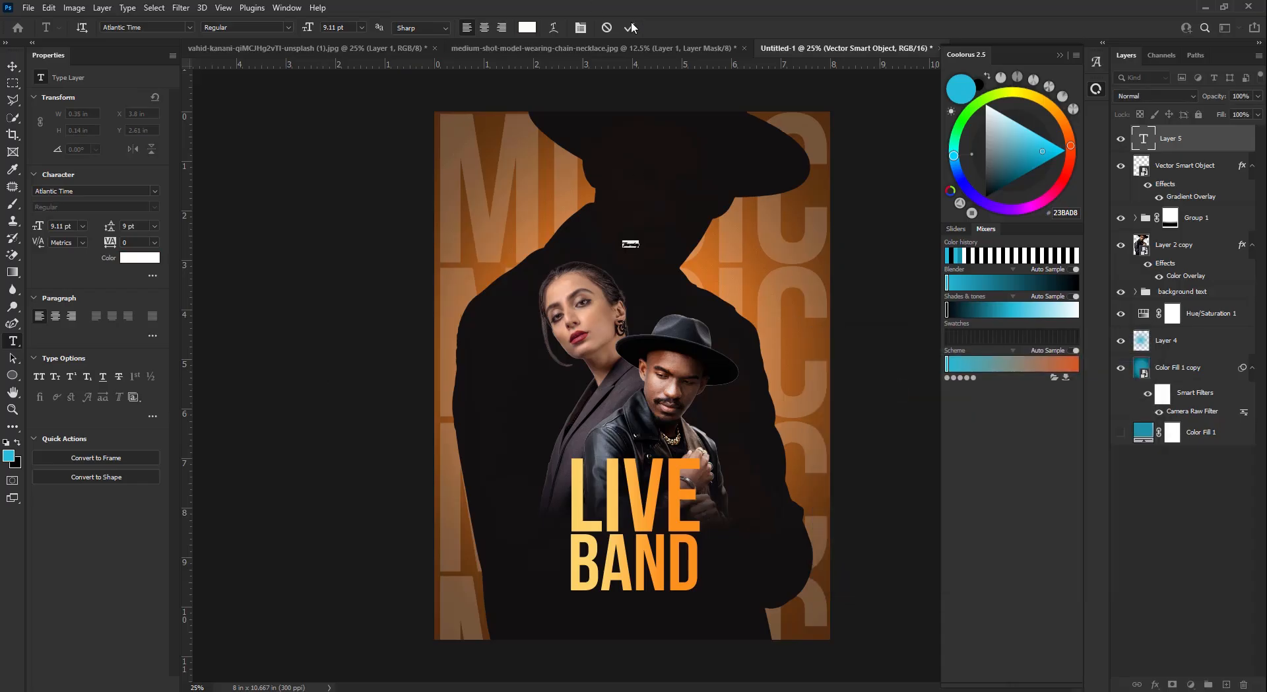
click(82, 226)
click(65, 365)
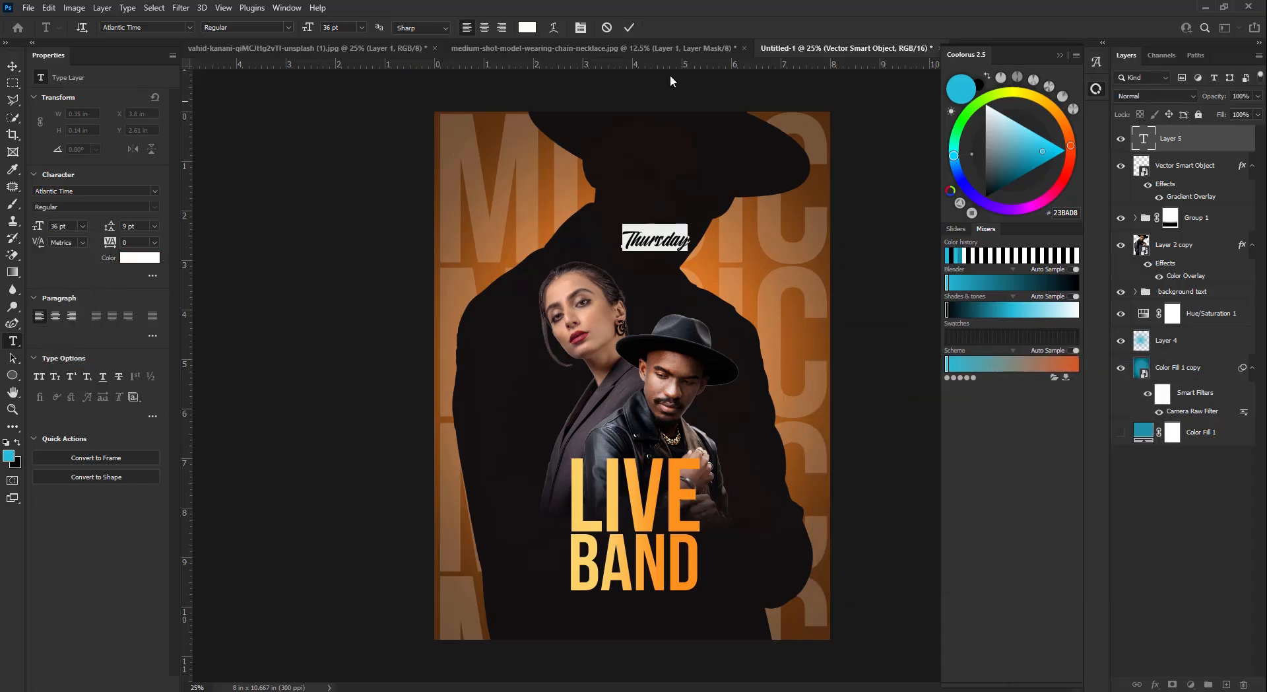
key(ctrl+Return)
- Set Thursday in the Autograf script font and centre it just below BAND
key(v)
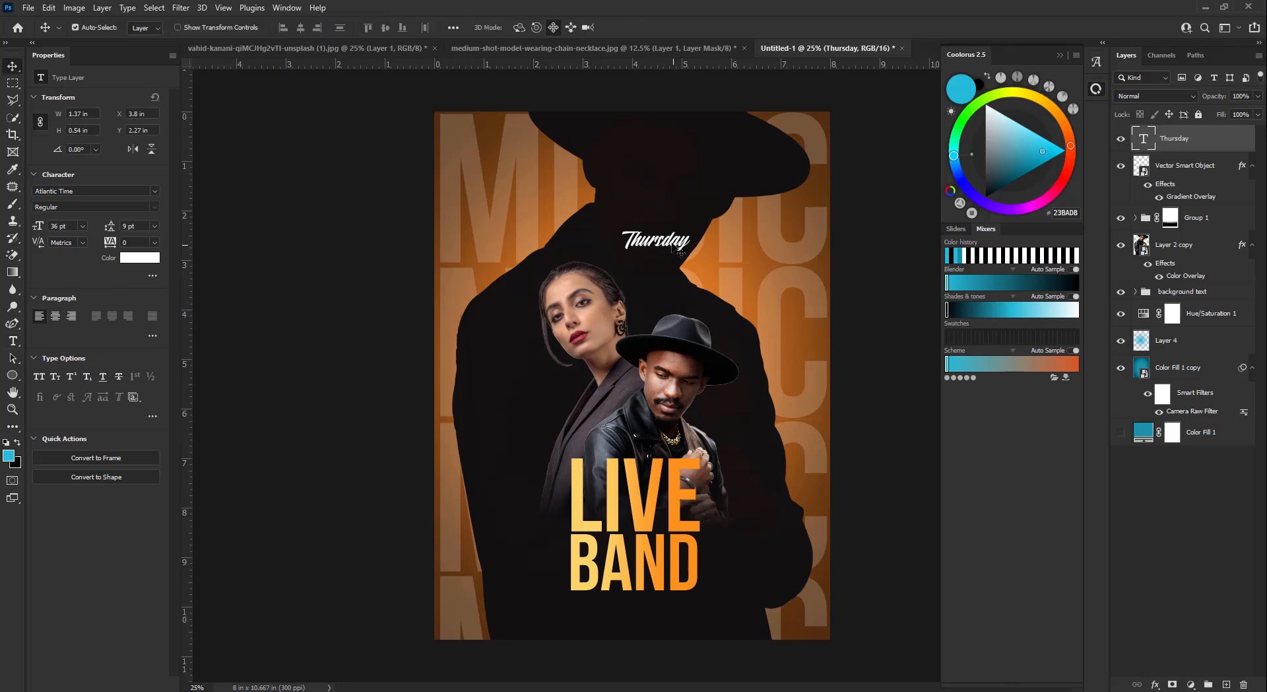
drag(657, 228, 640, 566)
key(ctrl+t)
click(652, 27)
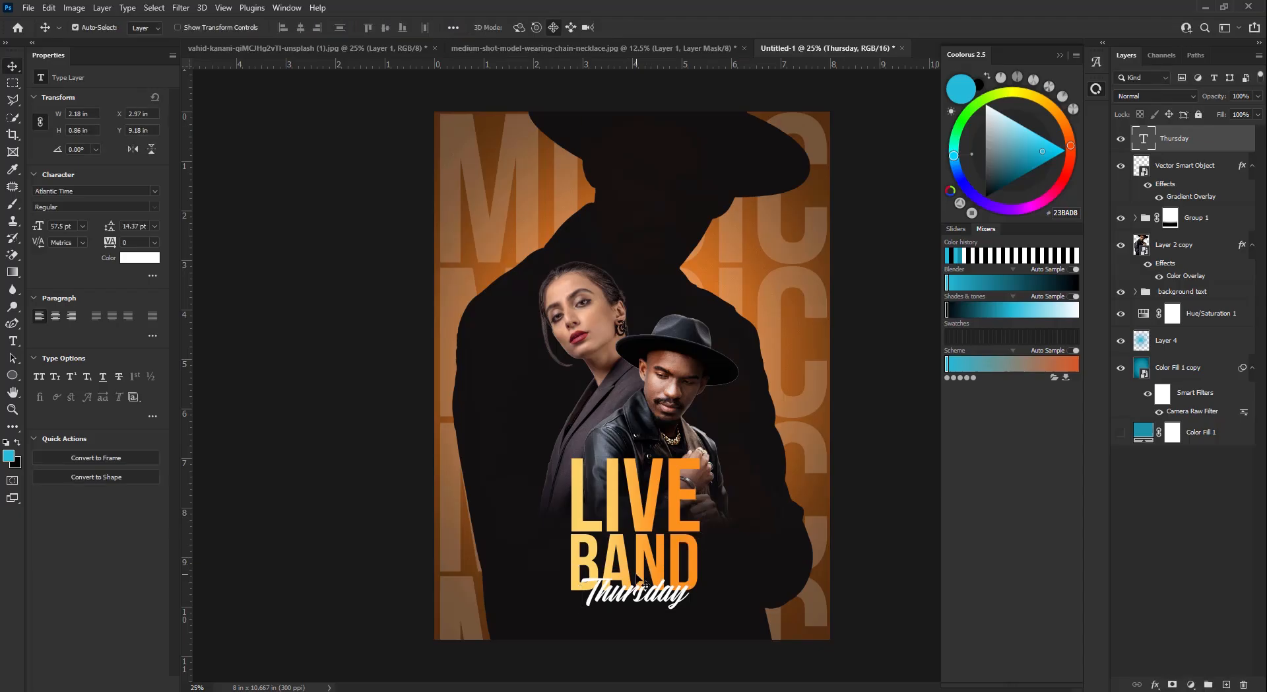
click(156, 191)
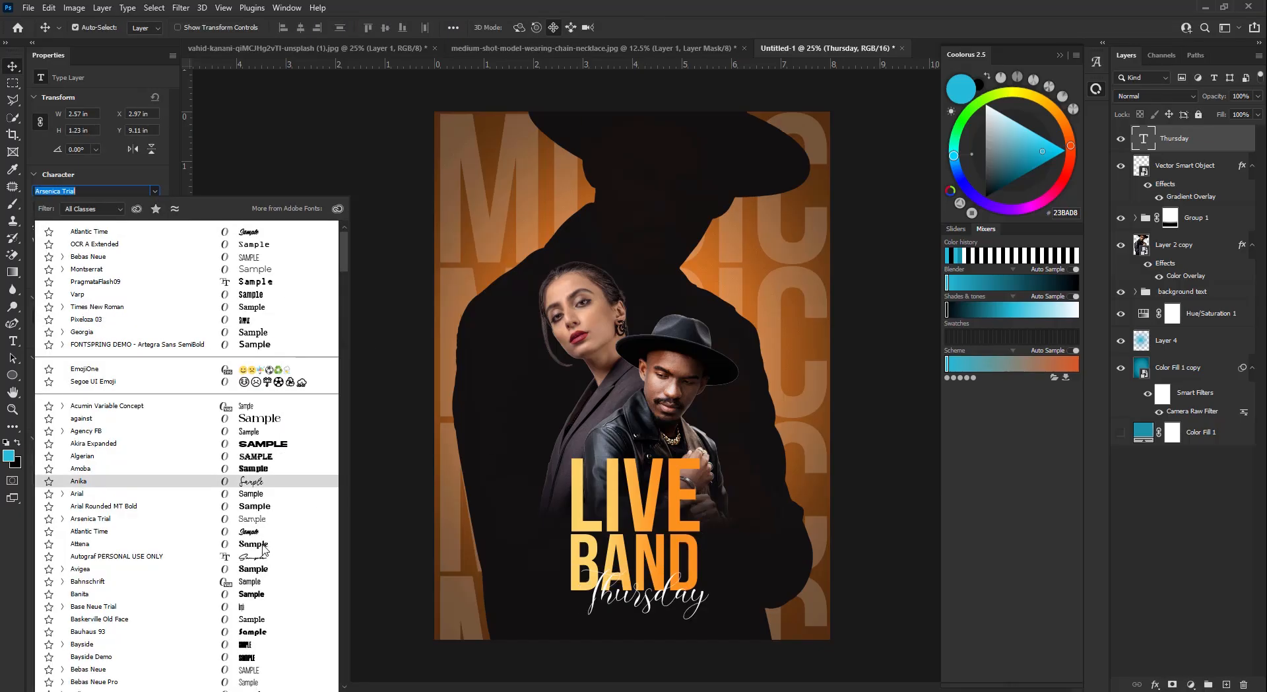
click(243, 559)
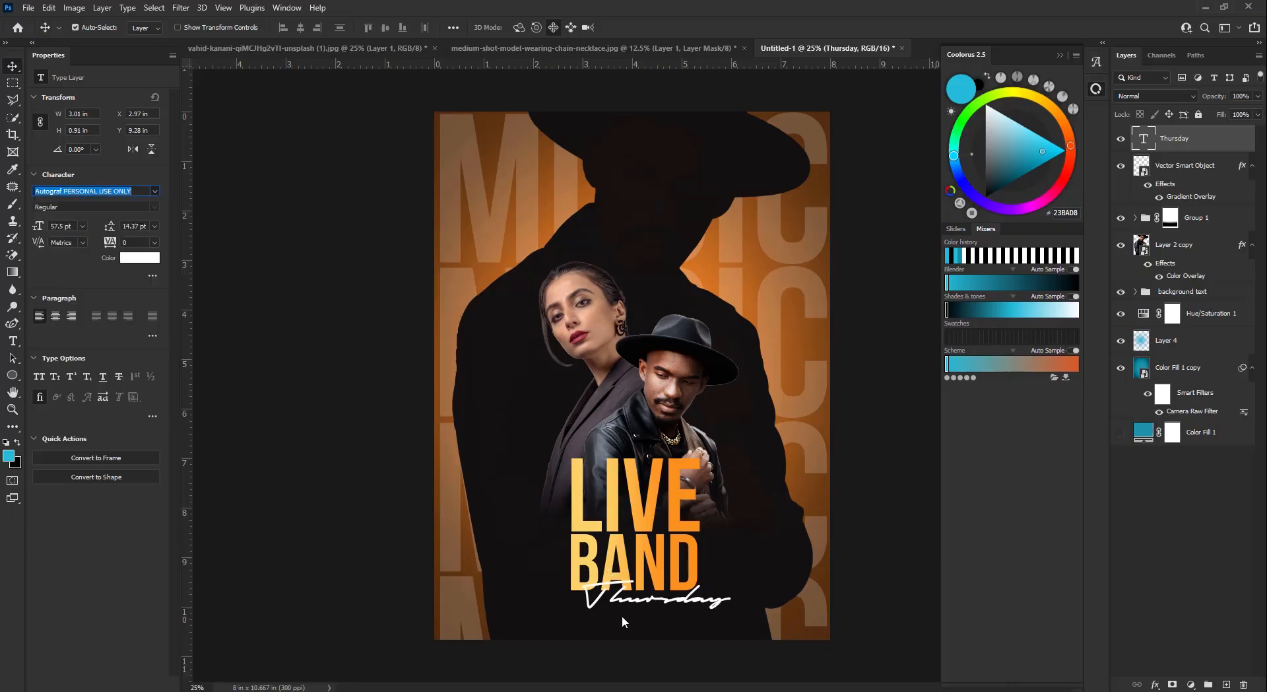
drag(693, 609, 757, 589)
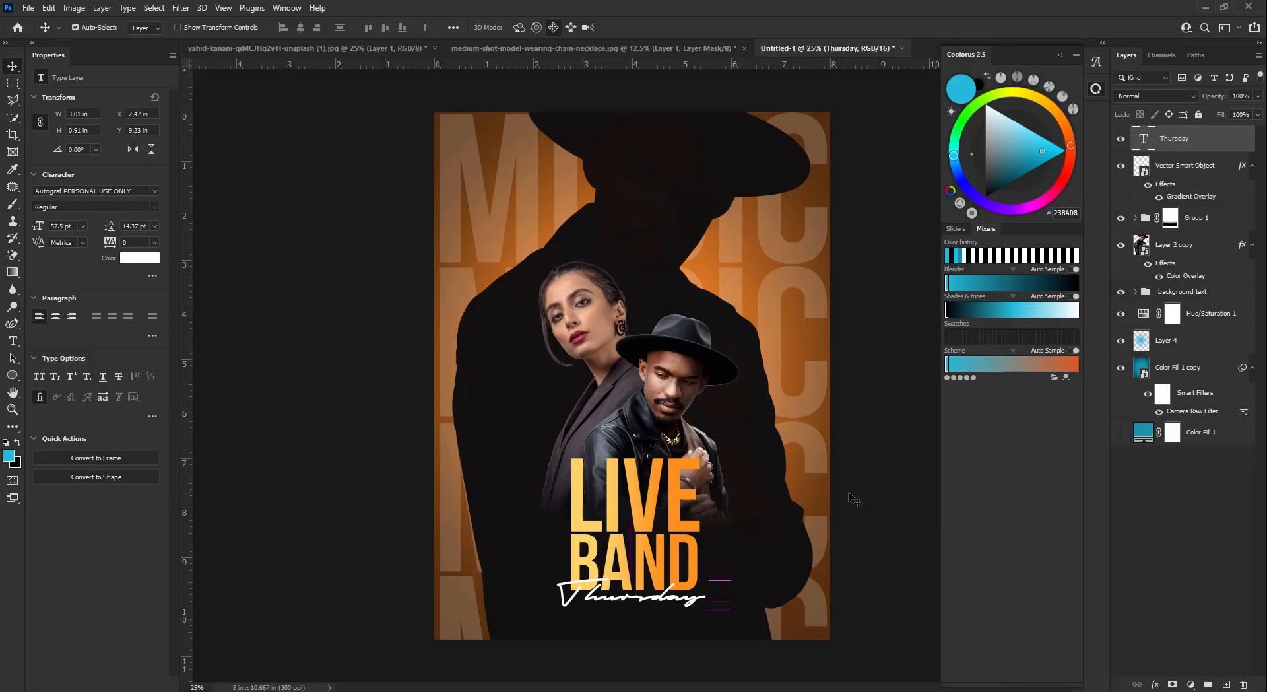
key(Down)
key(Down)
key(Right)
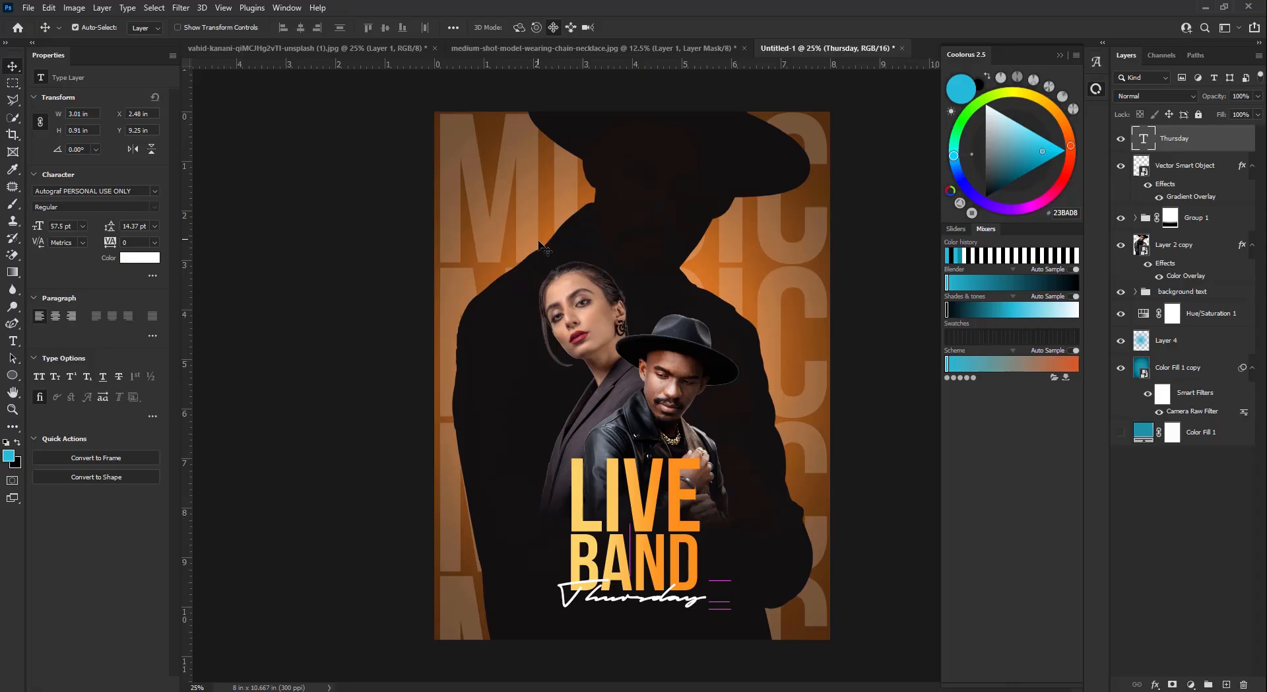
click(13, 339)
- Add a Bebas Neue Regular text line reading 'WITH: THE LOGIC BAND'
click(632, 175)
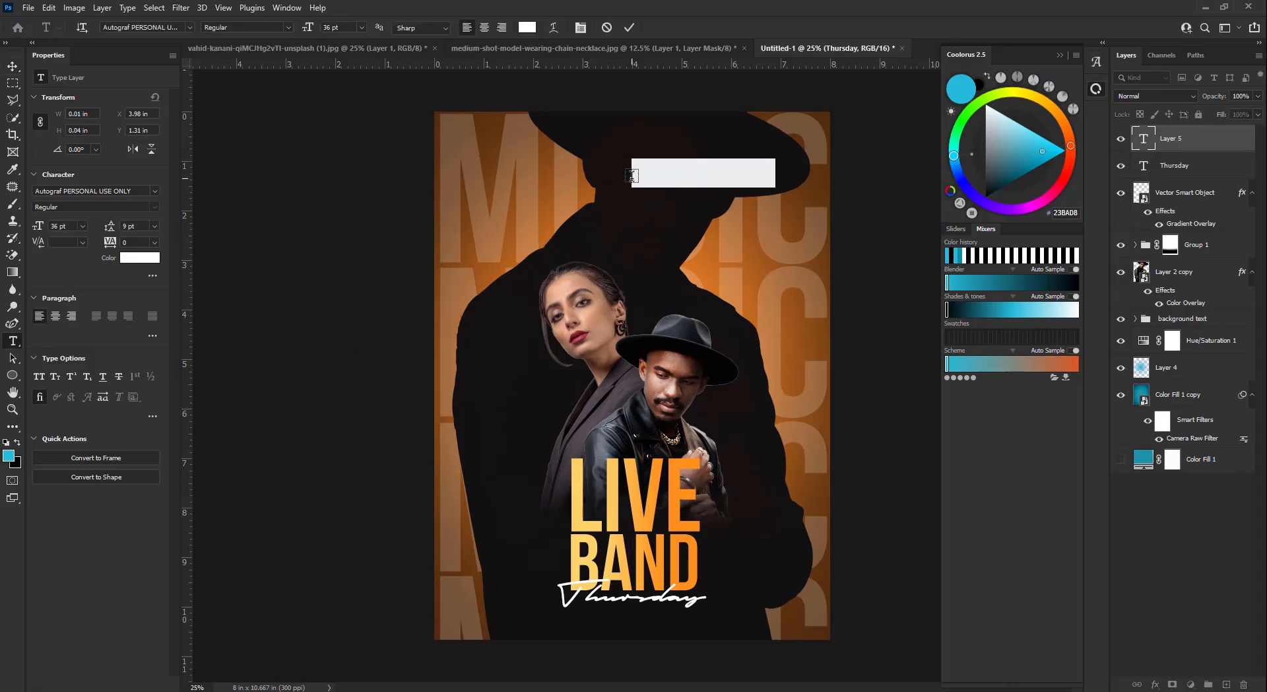
click(145, 191)
text(bebas)
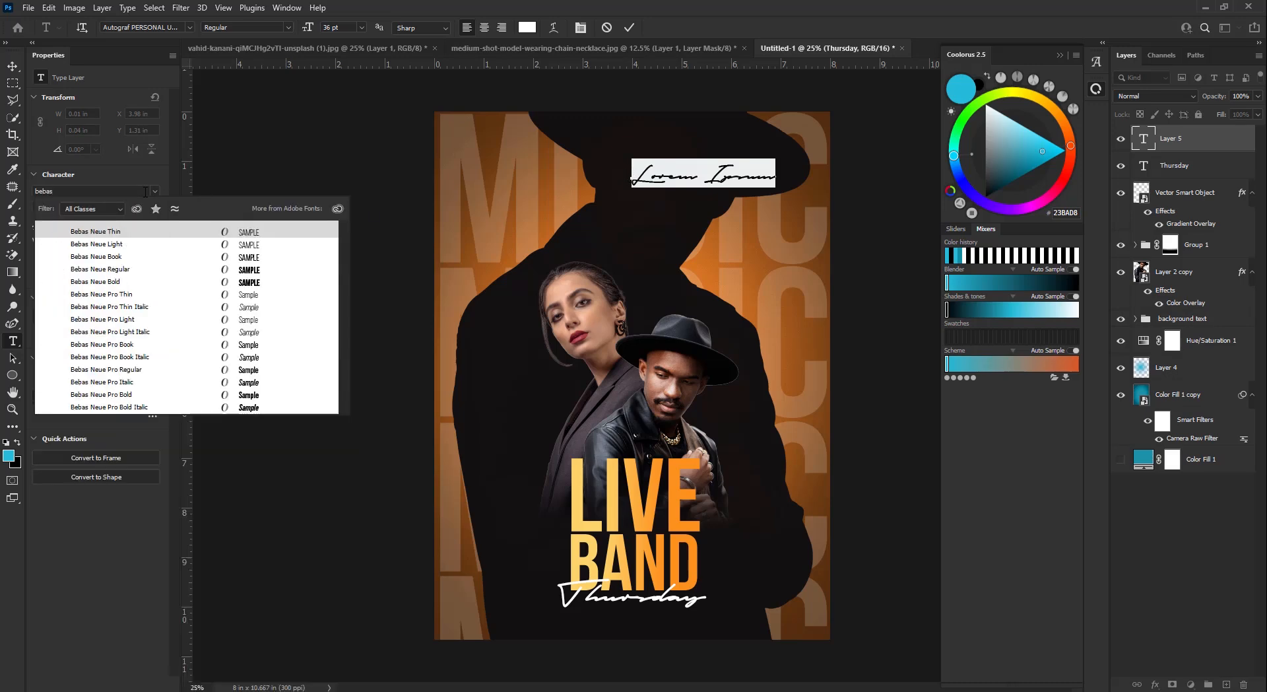
click(145, 269)
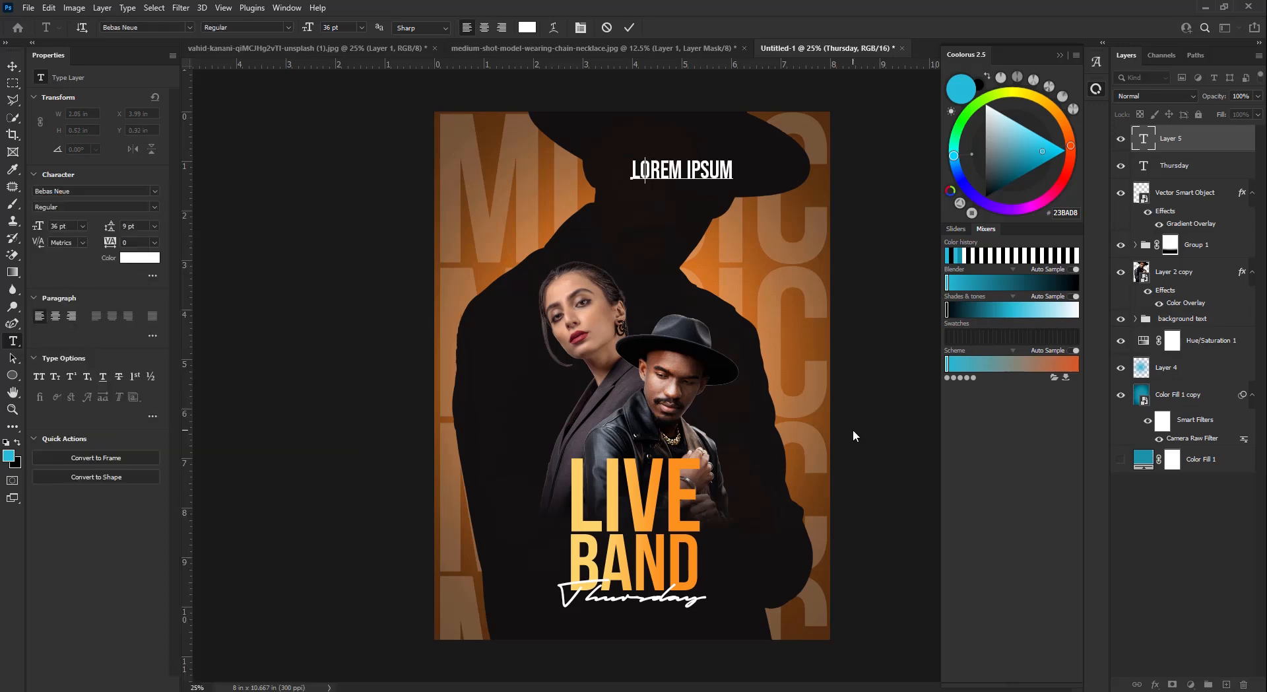
text(WITH)
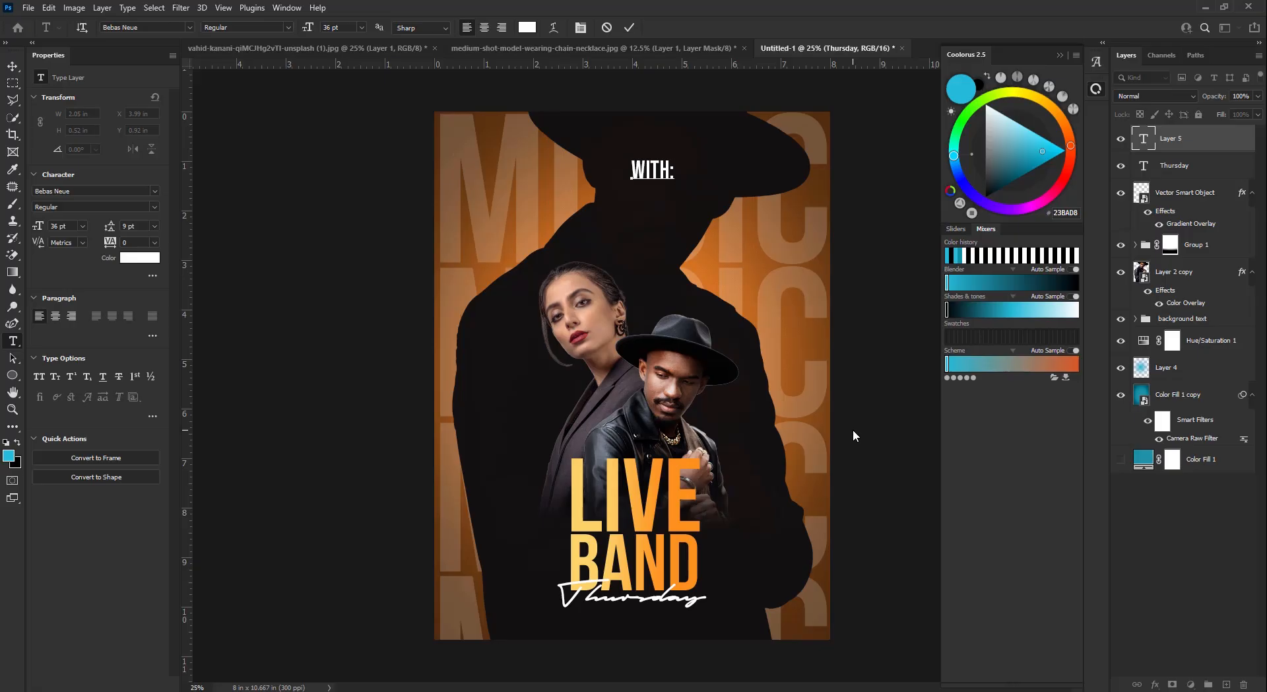
text(: THE LOGIC)
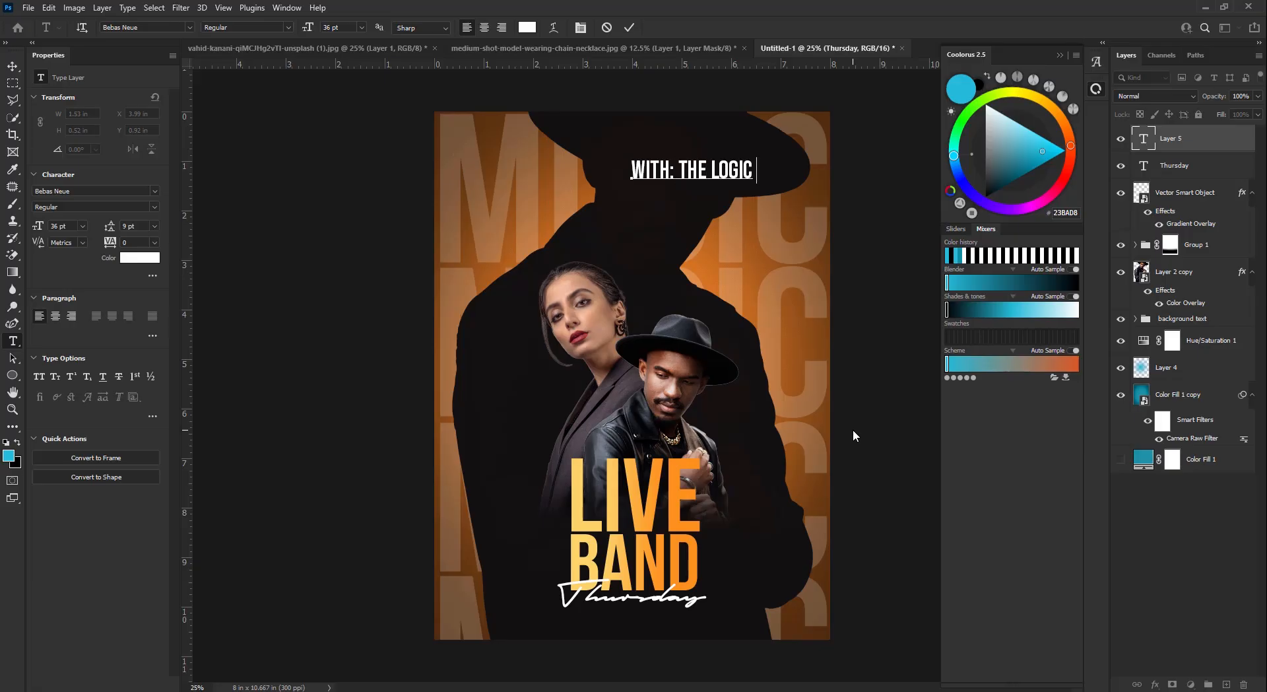
text( BSN)
key(BackSpace)
key(BackSpace)
text(AND)
click(635, 31)
- Set the band name to 18 pt and centre it just below Thursday
key(v)
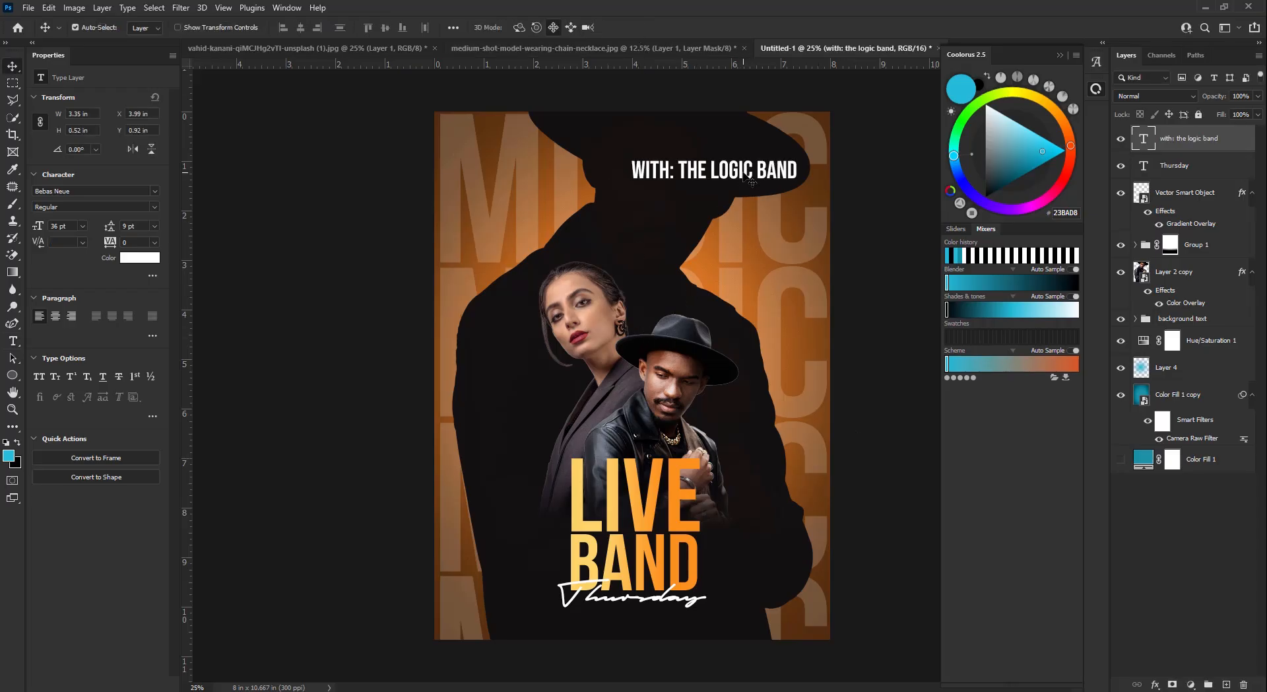
click(83, 225)
click(66, 330)
drag(673, 180, 628, 613)
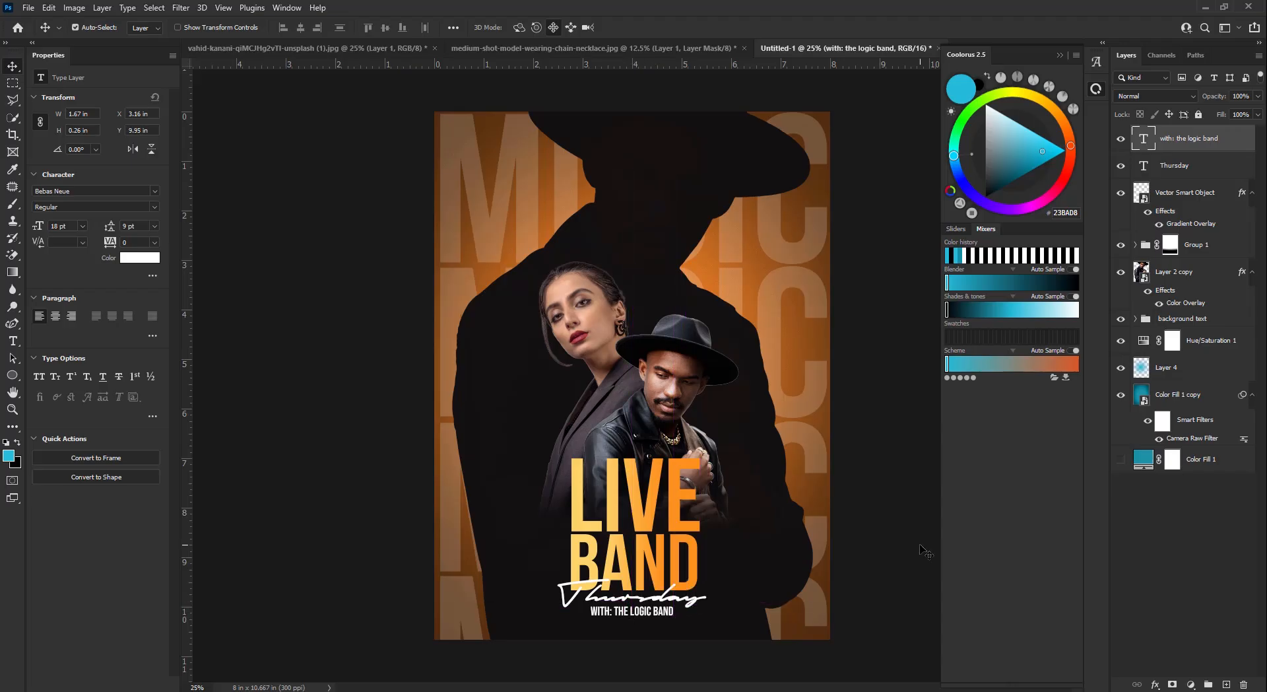
key(Right)
key(Right)
key(Right)
key(Right)
key(Right)
key(Up)
key(Up)
key(Up)
key(Left)
key(Left)
key(Left)
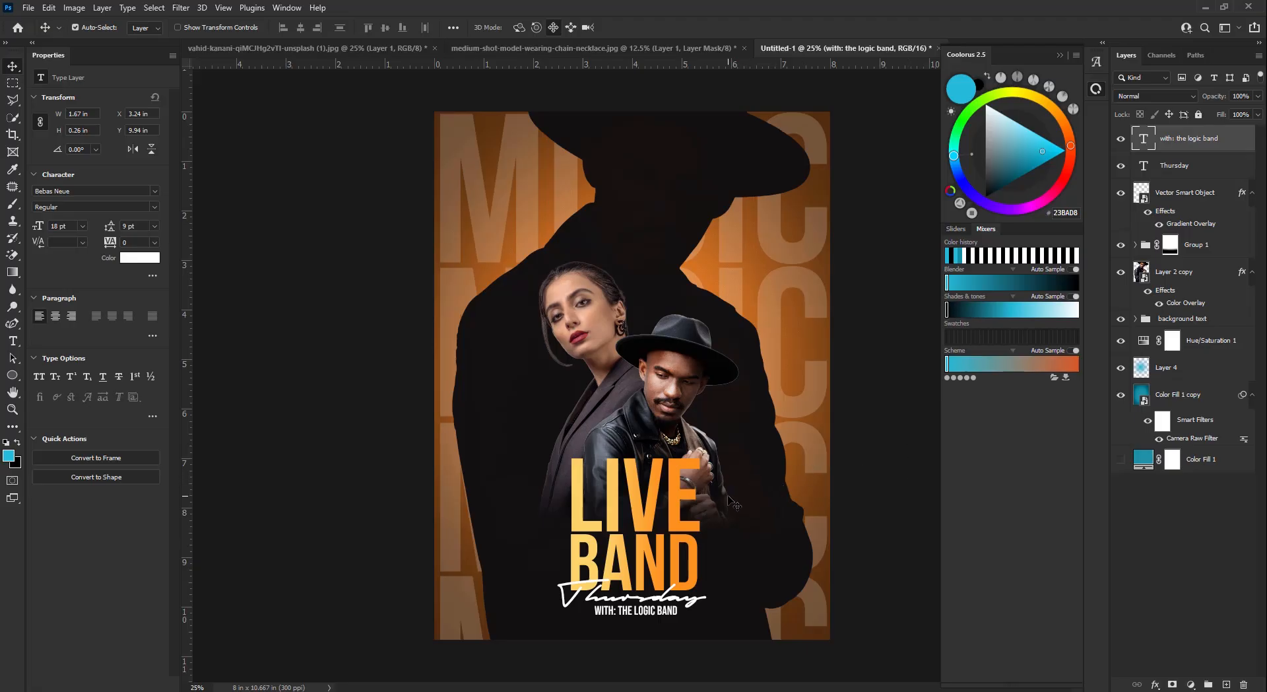
key(Left)
key(Left)
key(Right)
key(Right)
key(Left)
key(Down)
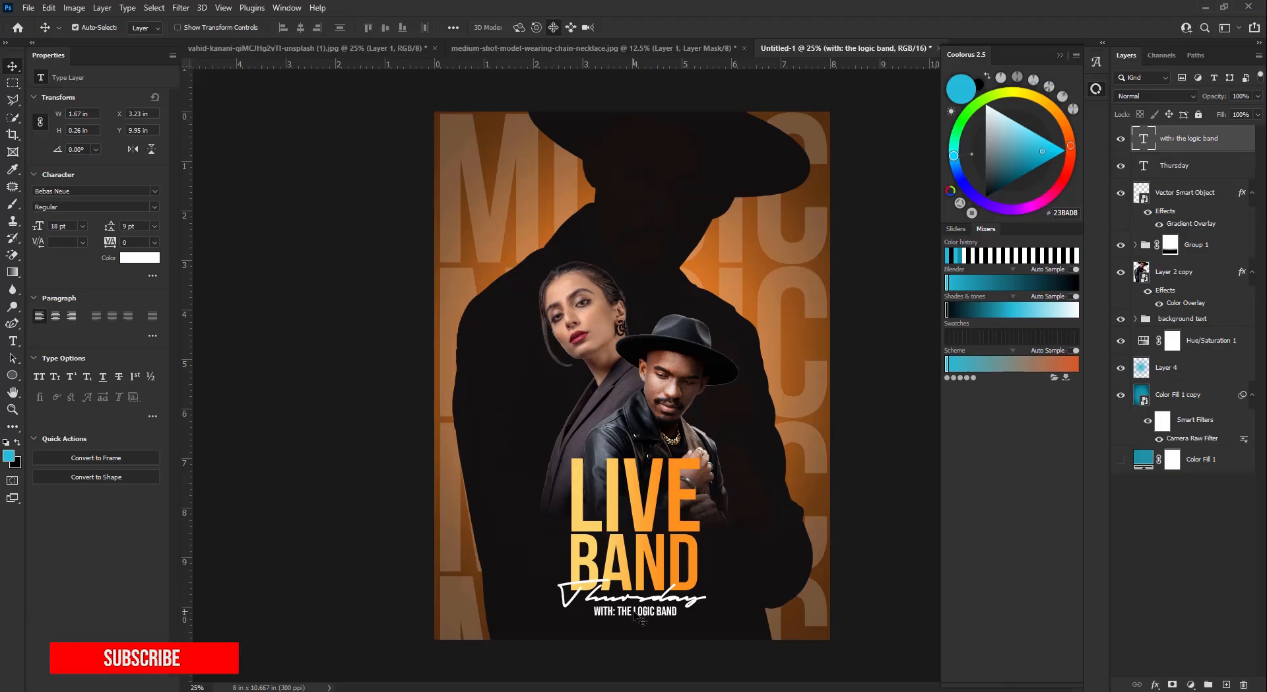
- Duplicate the band name line near the poster top as '28TH' and another copy as 'MAY'
drag(642, 620, 663, 205)
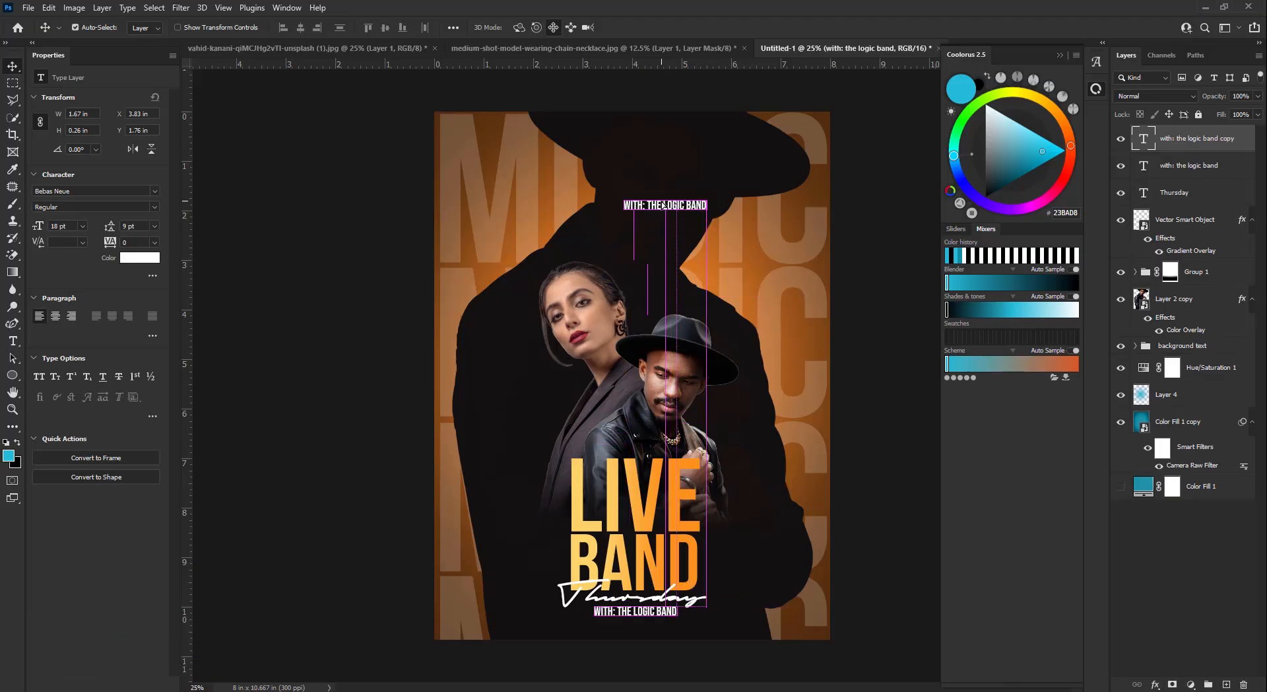
double_click(663, 204)
text(28TH)
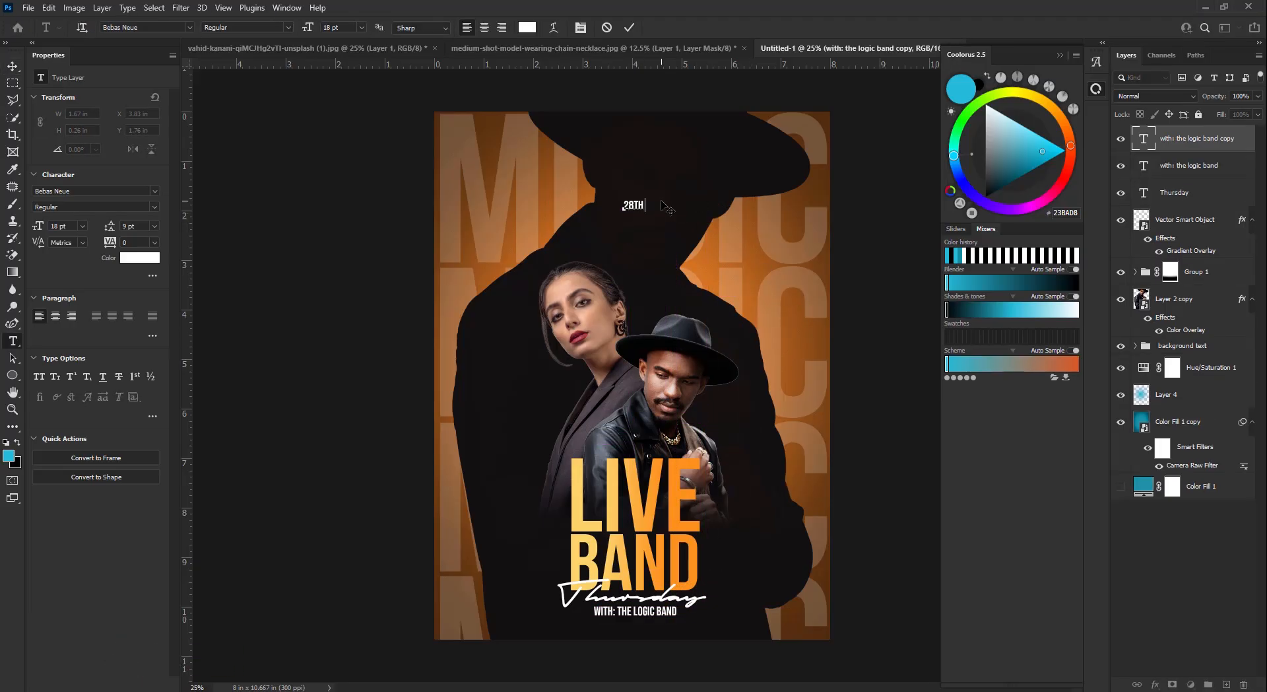
click(629, 27)
key(v)
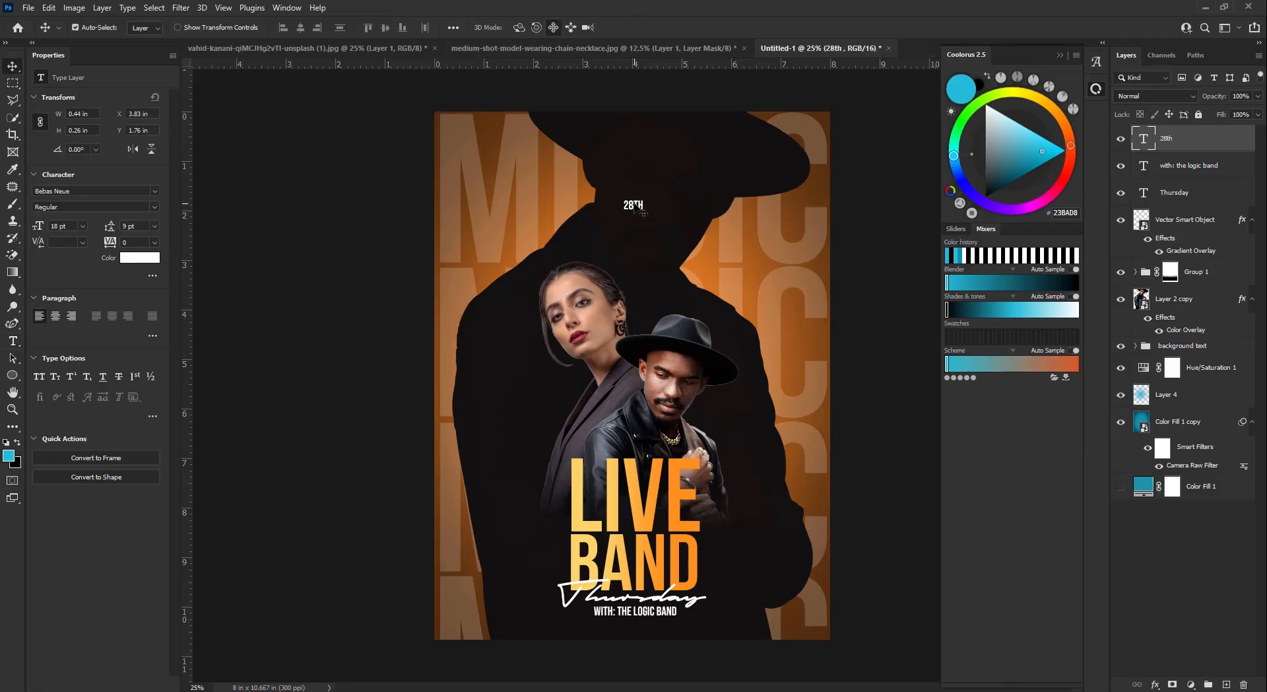
drag(634, 206, 661, 191)
double_click(637, 191)
text(MAY)
click(629, 27)
key(v)
- Enlarge MAY, then move 28TH above it and scale it to about 183%
key(ctrl+t)
click(652, 27)
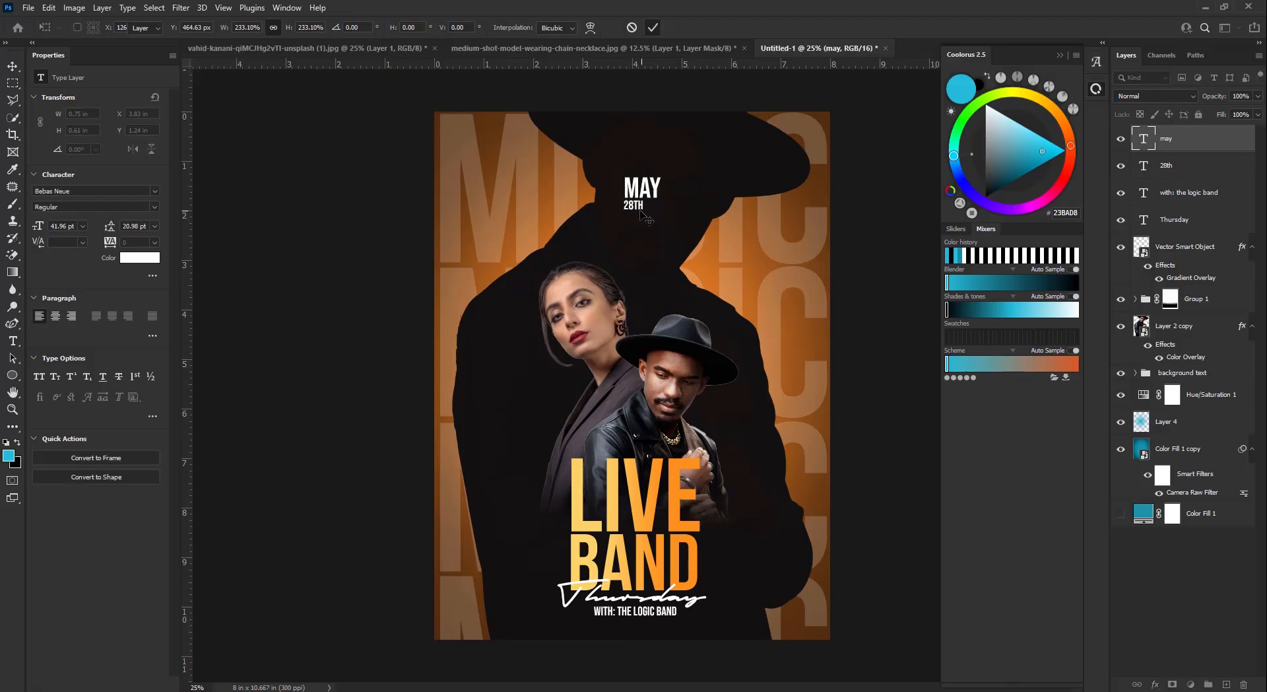
click(637, 205)
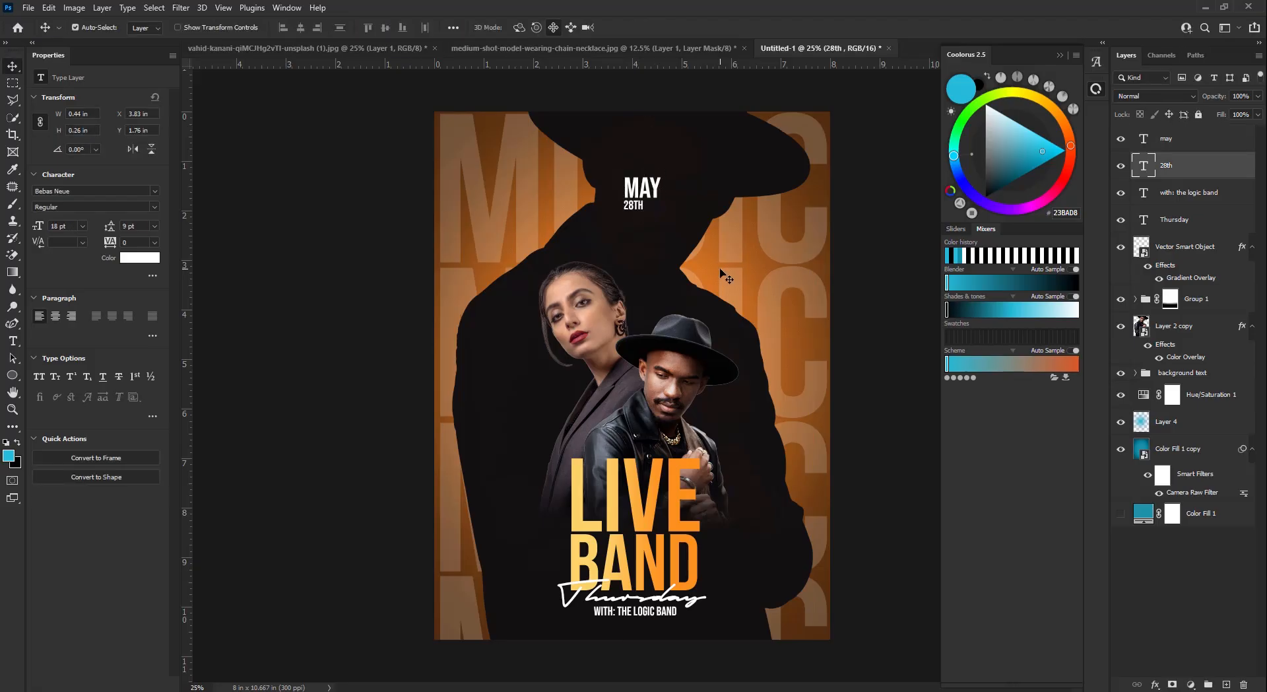
drag(636, 203, 636, 169)
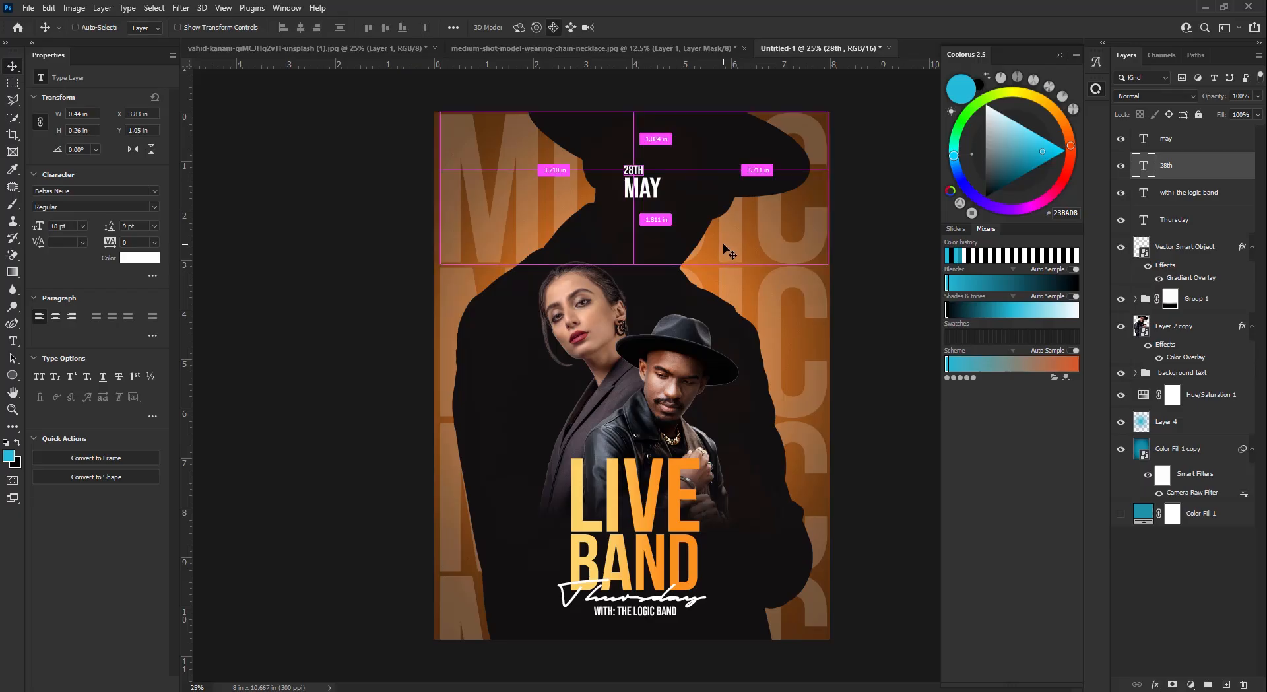
key(ctrl+t)
drag(647, 164, 673, 170)
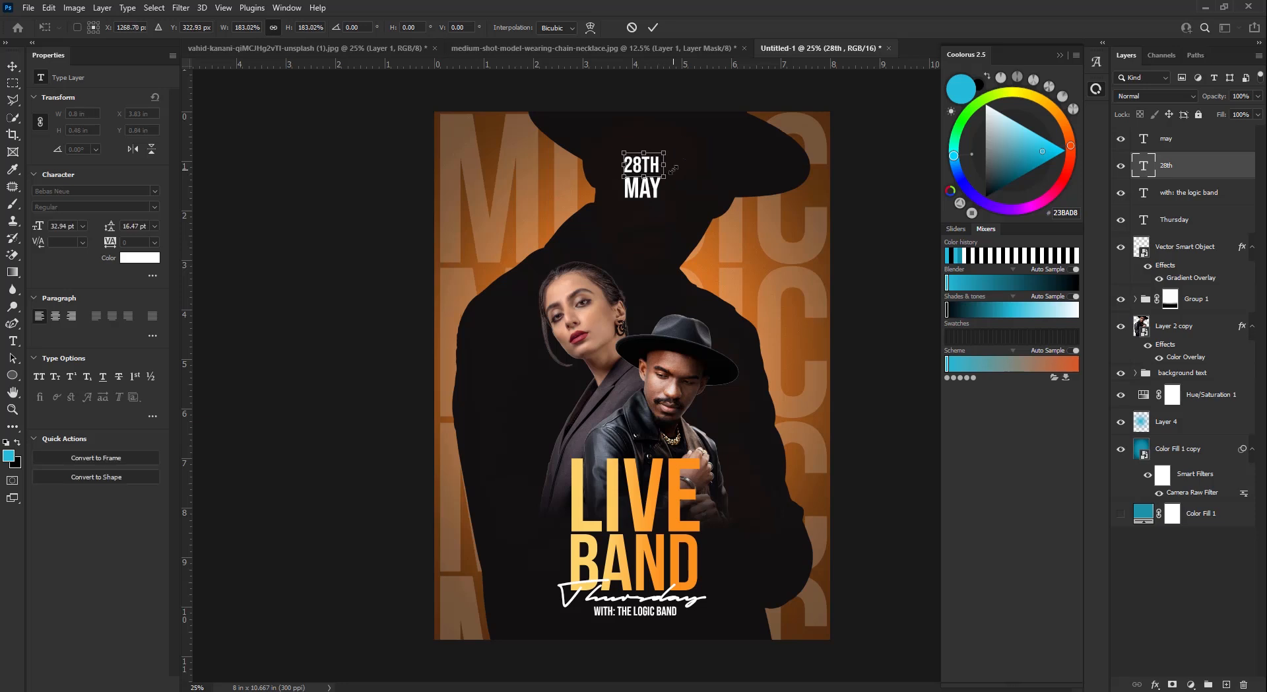
click(653, 28)
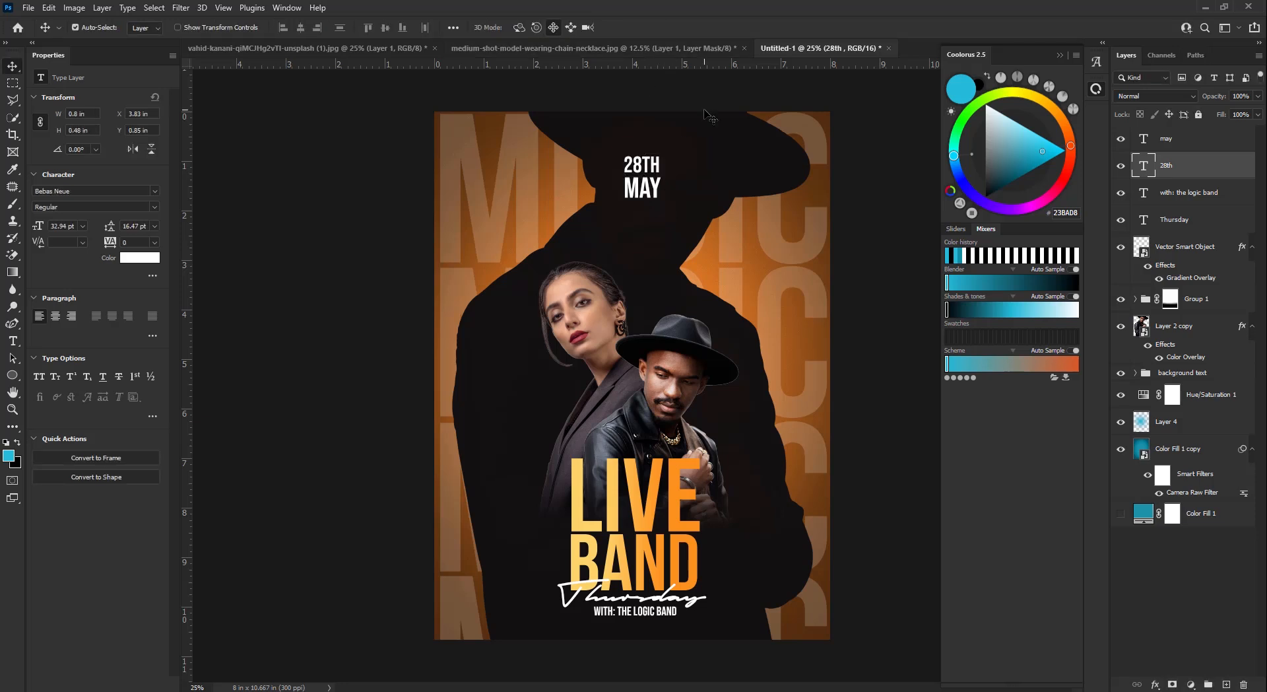
key(Down)
key(Down)
key(Down)
key(Down)
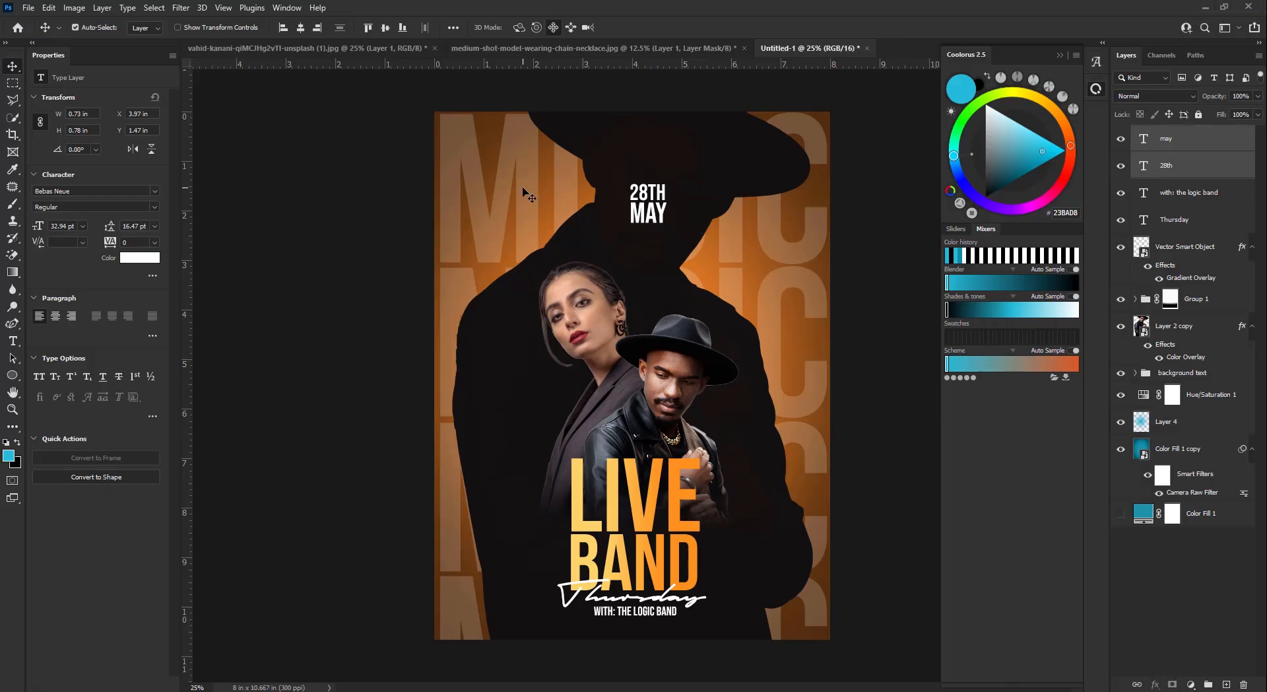
- Shrink the big MUSIC lettering to a small word near the top-left of the poster
click(523, 188)
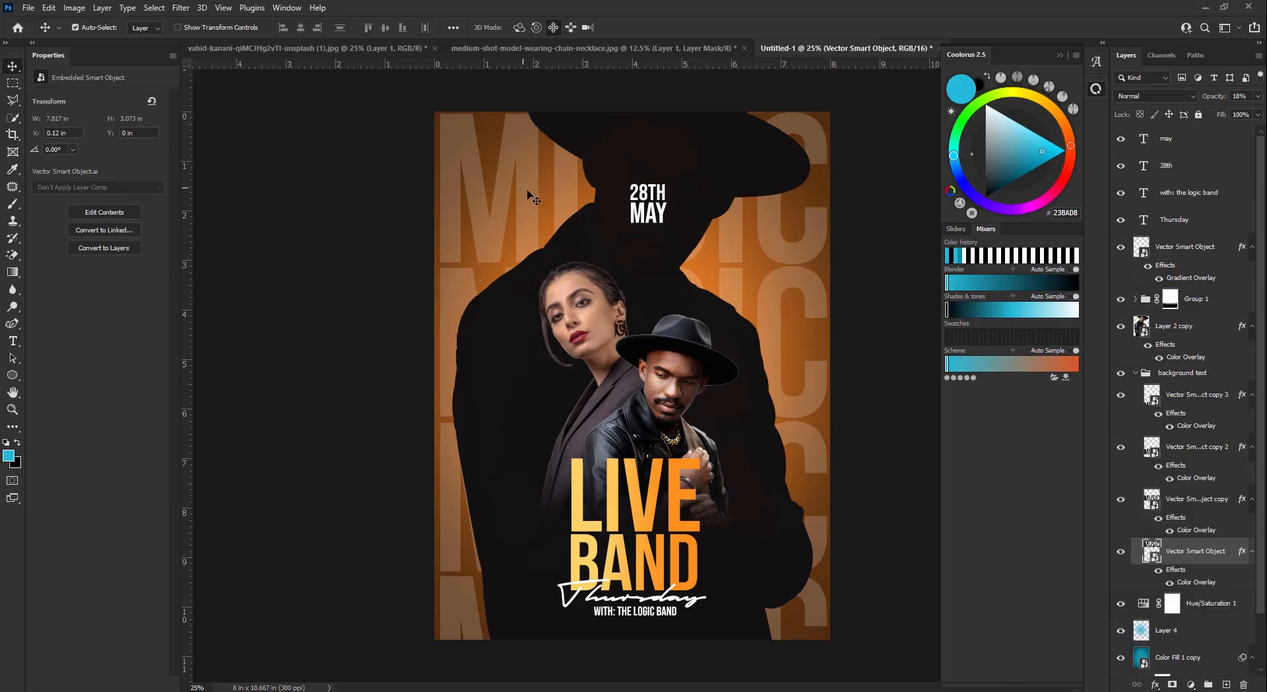
key(ctrl+t)
drag(831, 187, 555, 131)
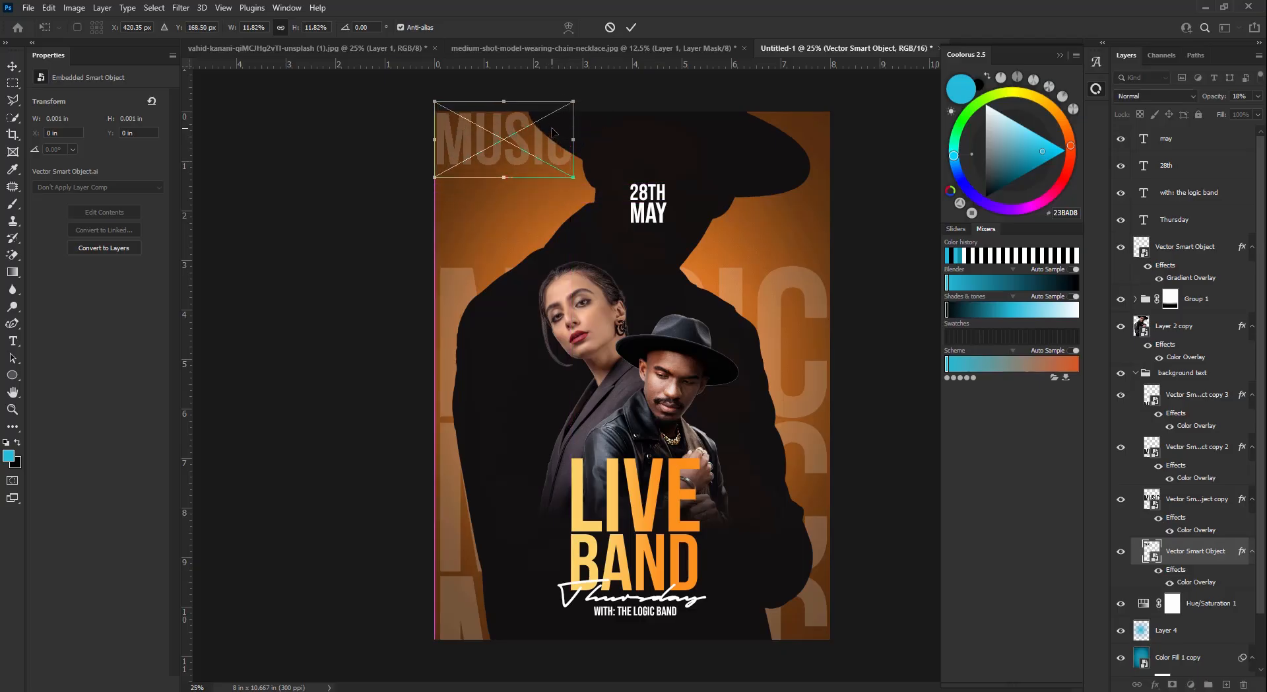
click(631, 27)
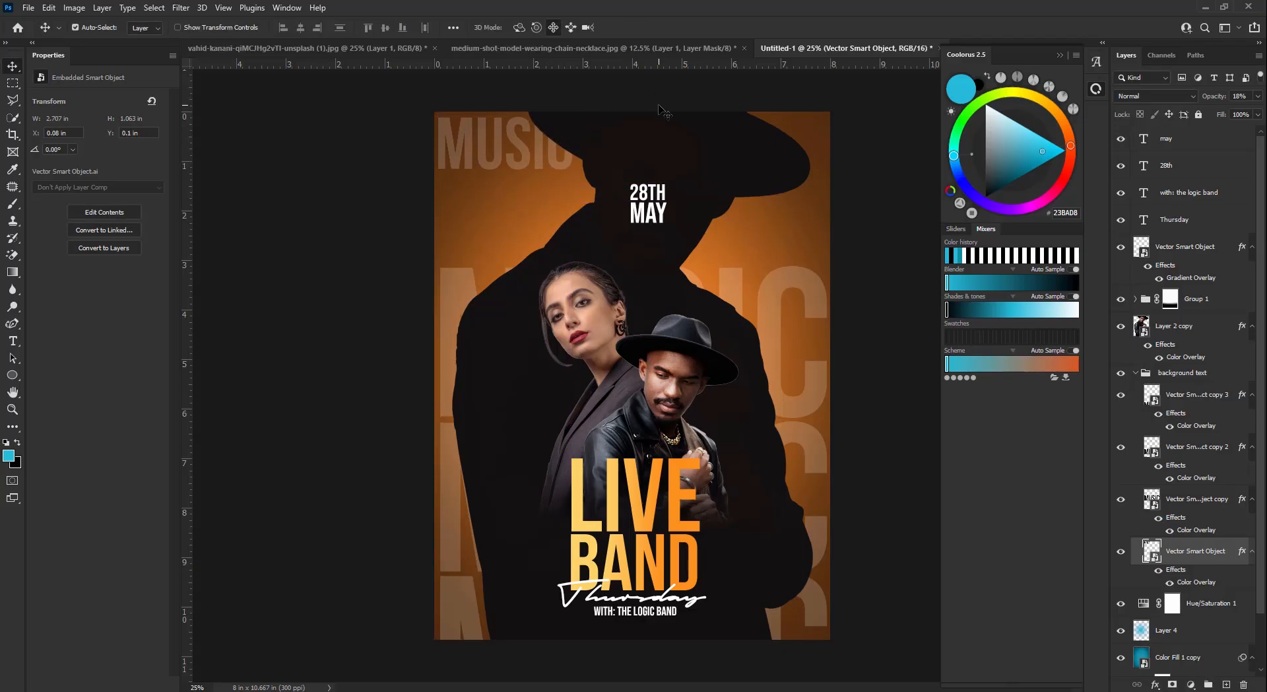
key(shift+Right)
key(shift+Right)
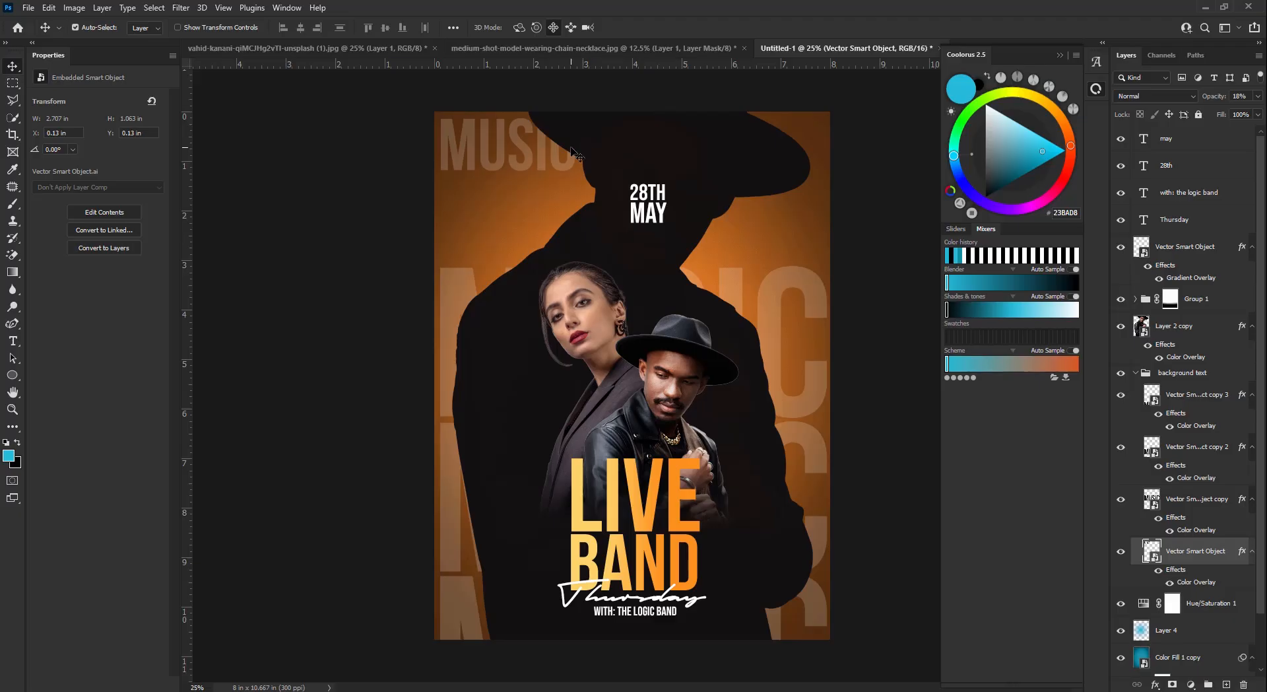
- Duplicate the small MUSIC word into rows down the left edge and hide a large MUSIC layer
drag(523, 154, 521, 243)
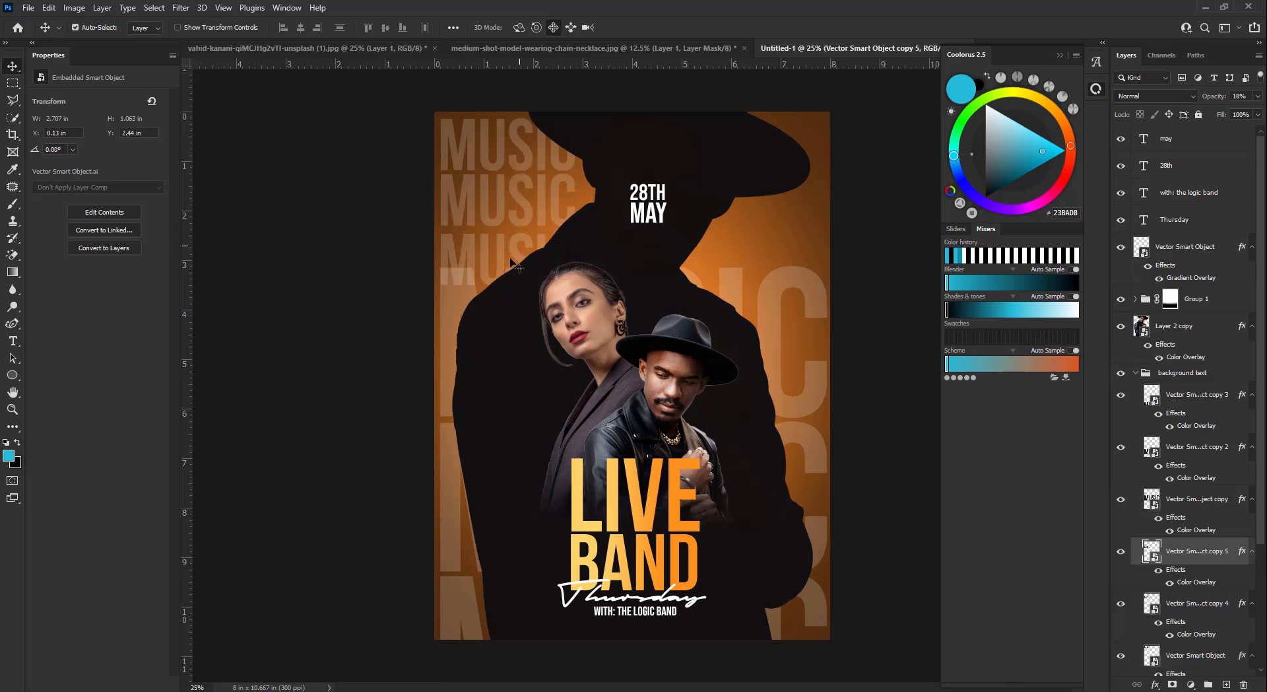
click(462, 297)
click(1120, 499)
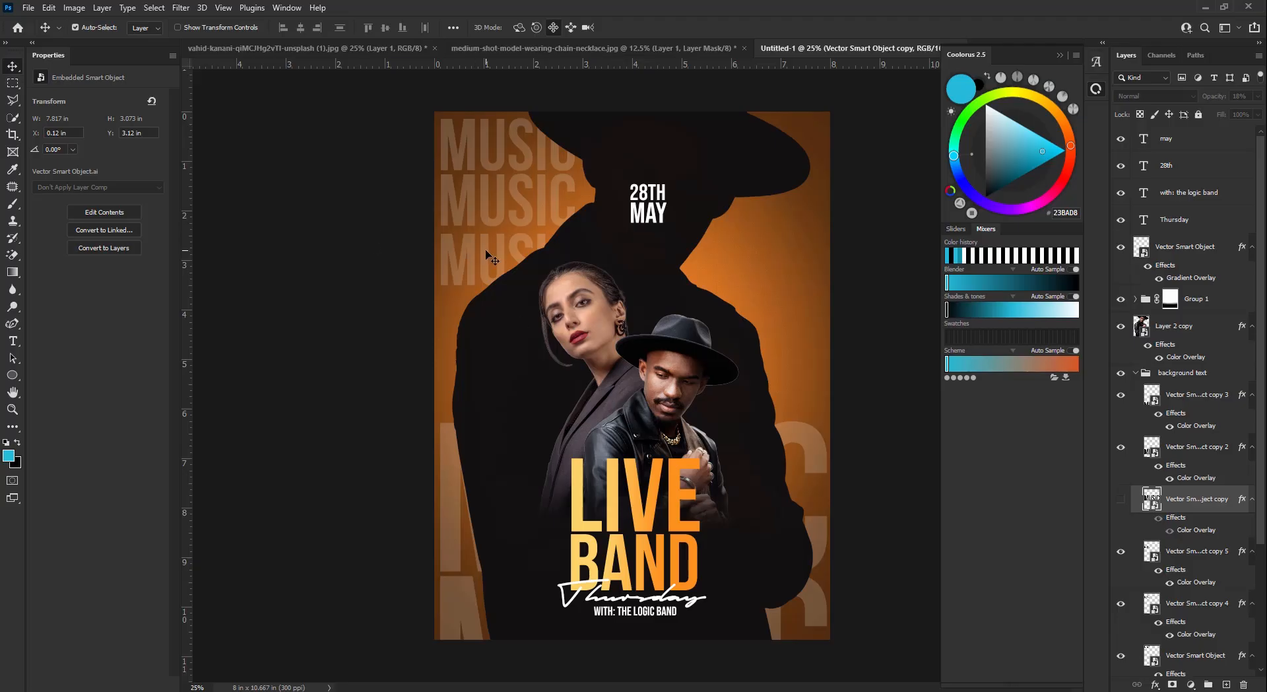
drag(489, 256, 472, 291)
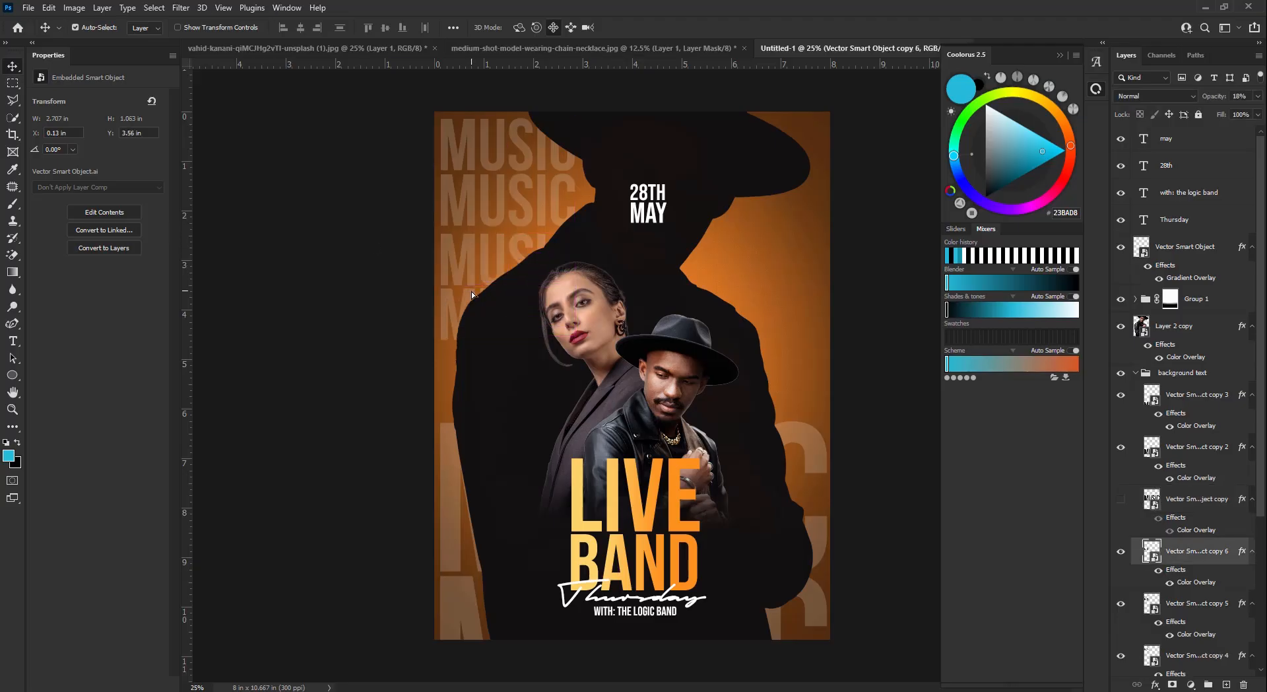
click(473, 262)
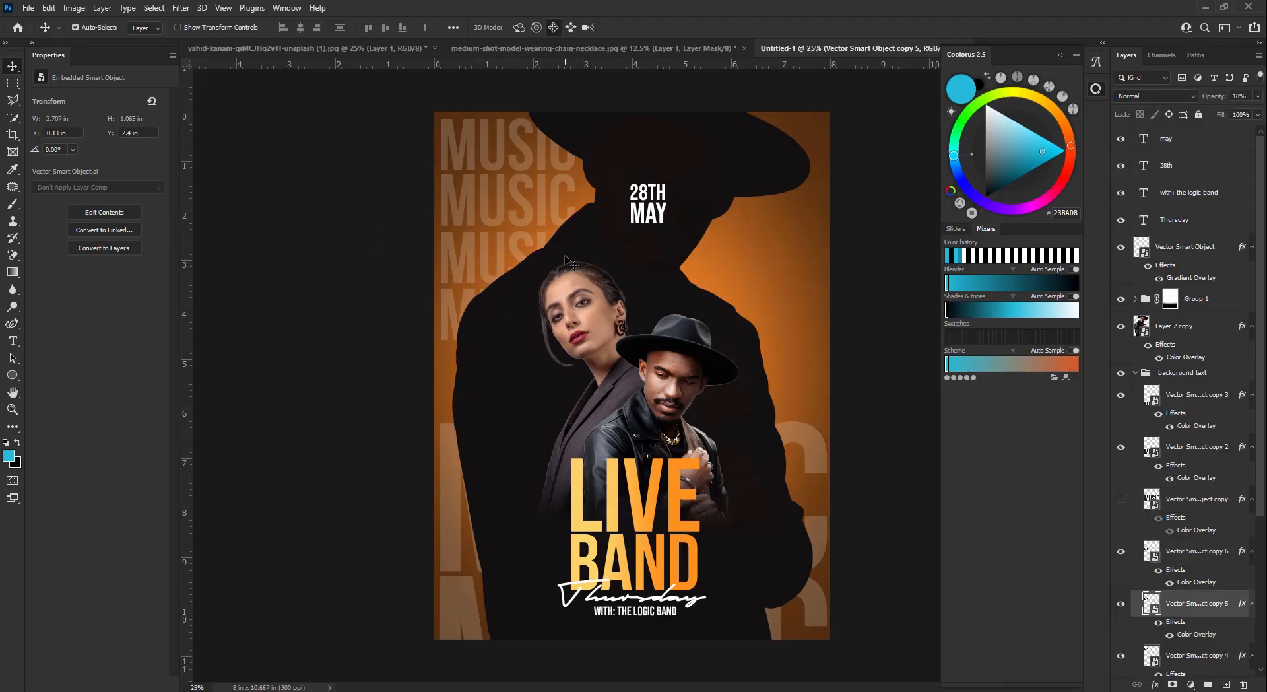
click(453, 299)
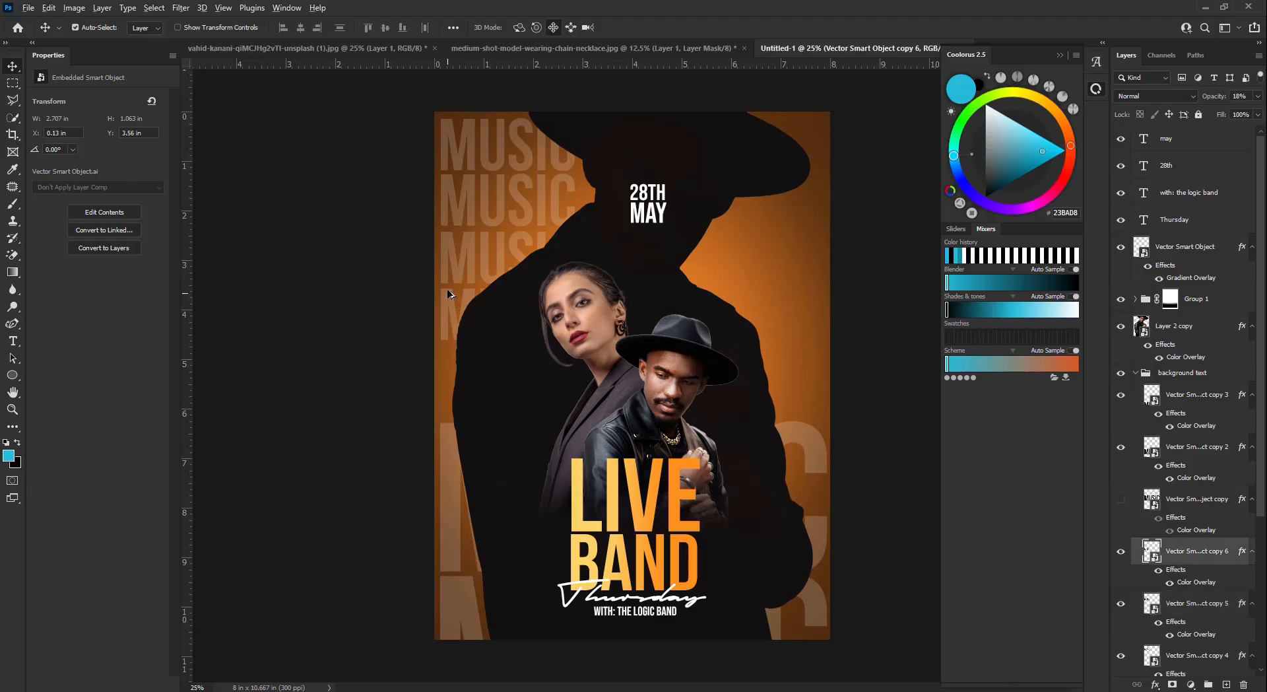
drag(447, 350, 445, 355)
- Hide the remaining large MUSIC layer, add a lower row, and copy the column to the right side
click(453, 451)
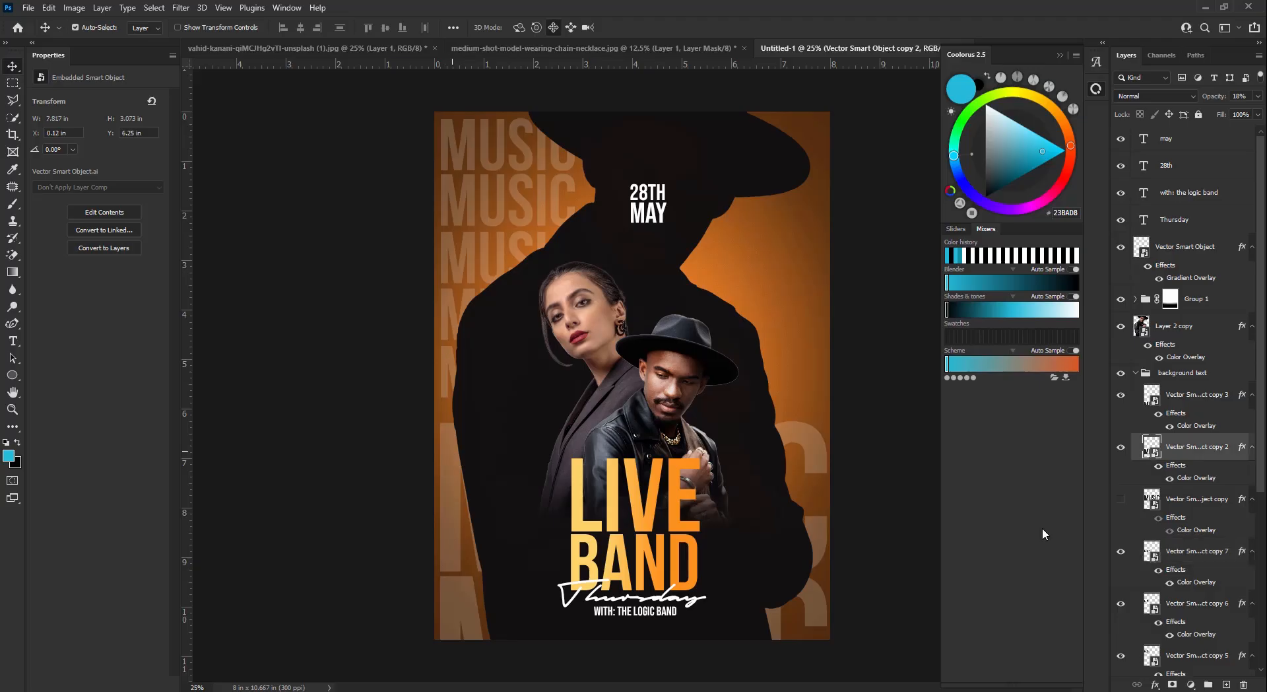
click(1120, 446)
drag(447, 360, 446, 521)
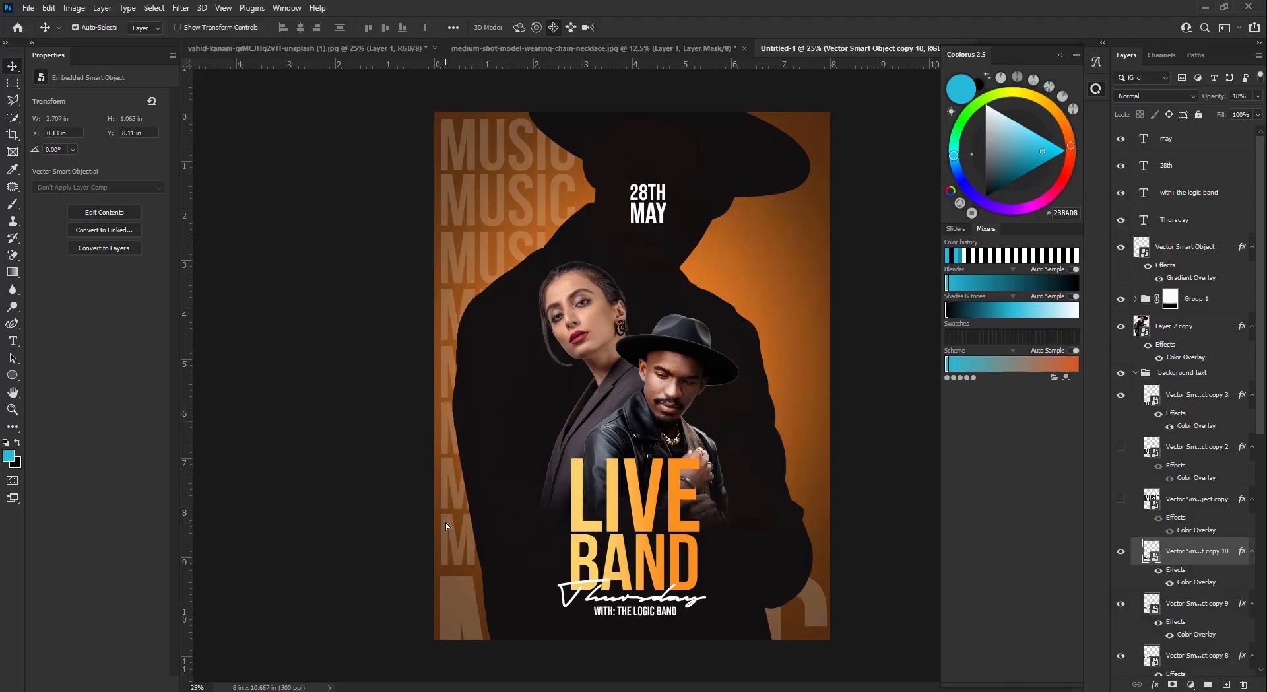
shift+click(456, 457)
shift+click(448, 388)
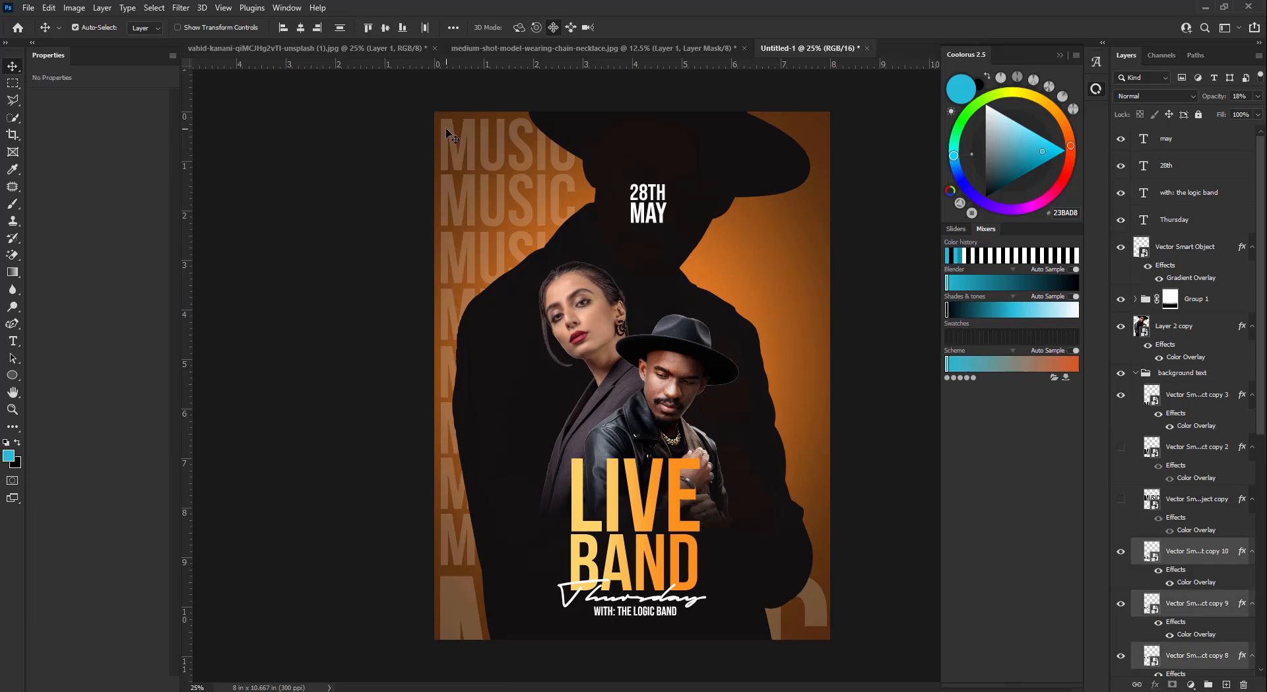
drag(452, 135, 692, 142)
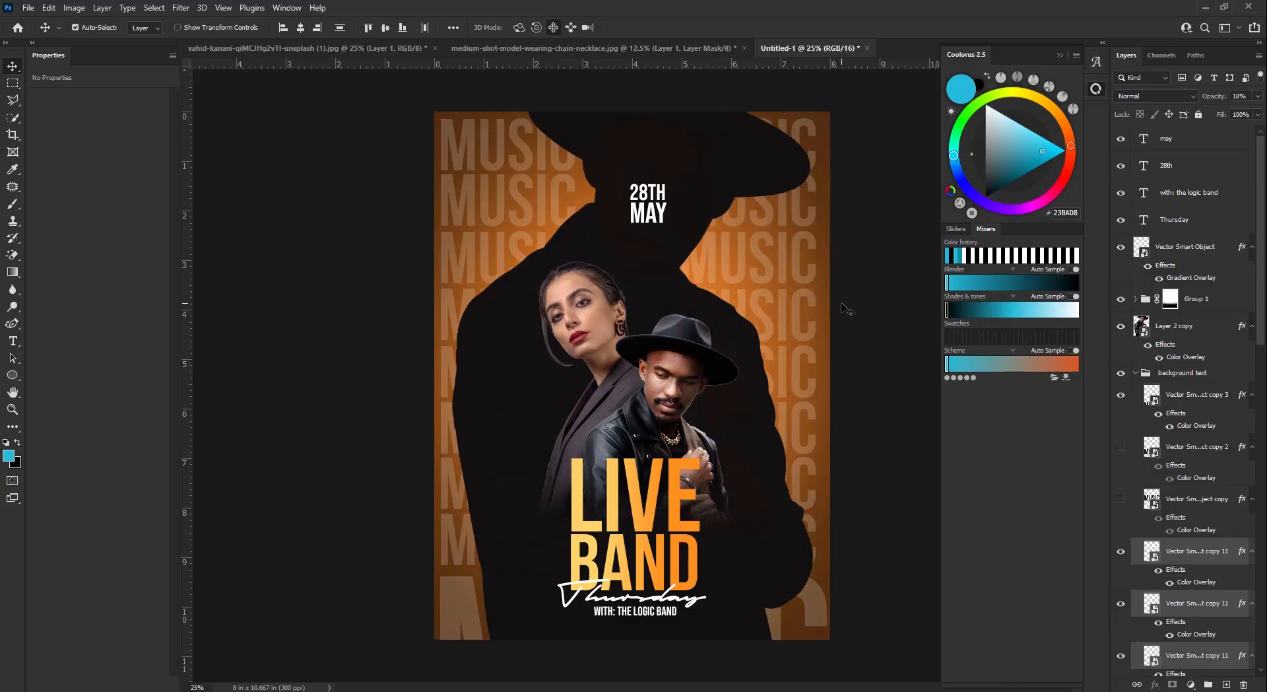
- Select all the MUSIC row layers and enlarge them, stretching toward the top edge
scroll(1205, 474, down, 10)
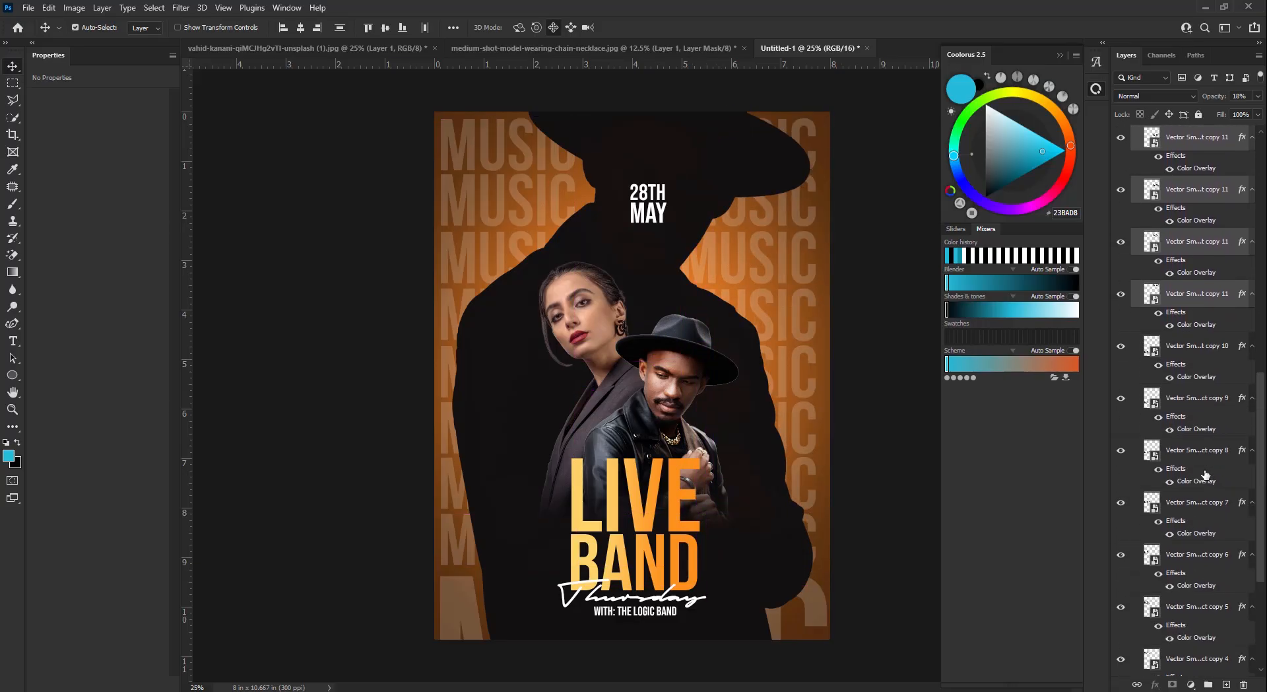
scroll(1205, 474, down, 3)
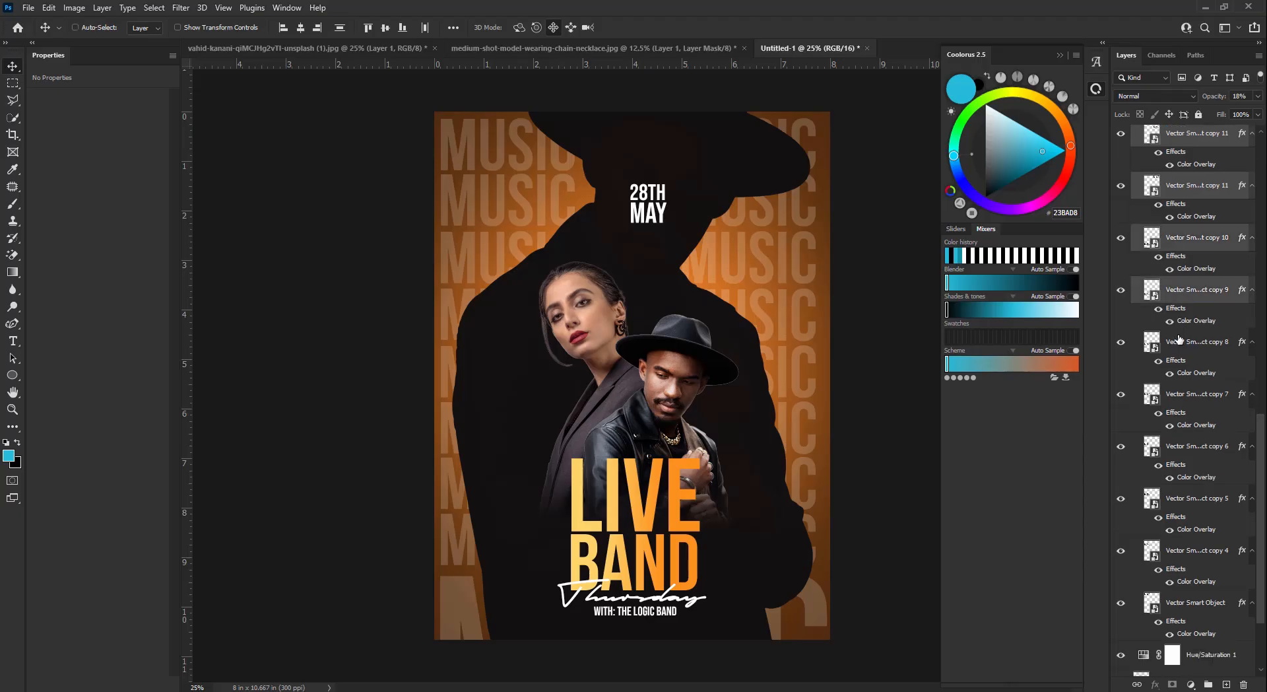
ctrl+click(1179, 340)
ctrl+click(1186, 394)
ctrl+click(1193, 450)
ctrl+click(1193, 502)
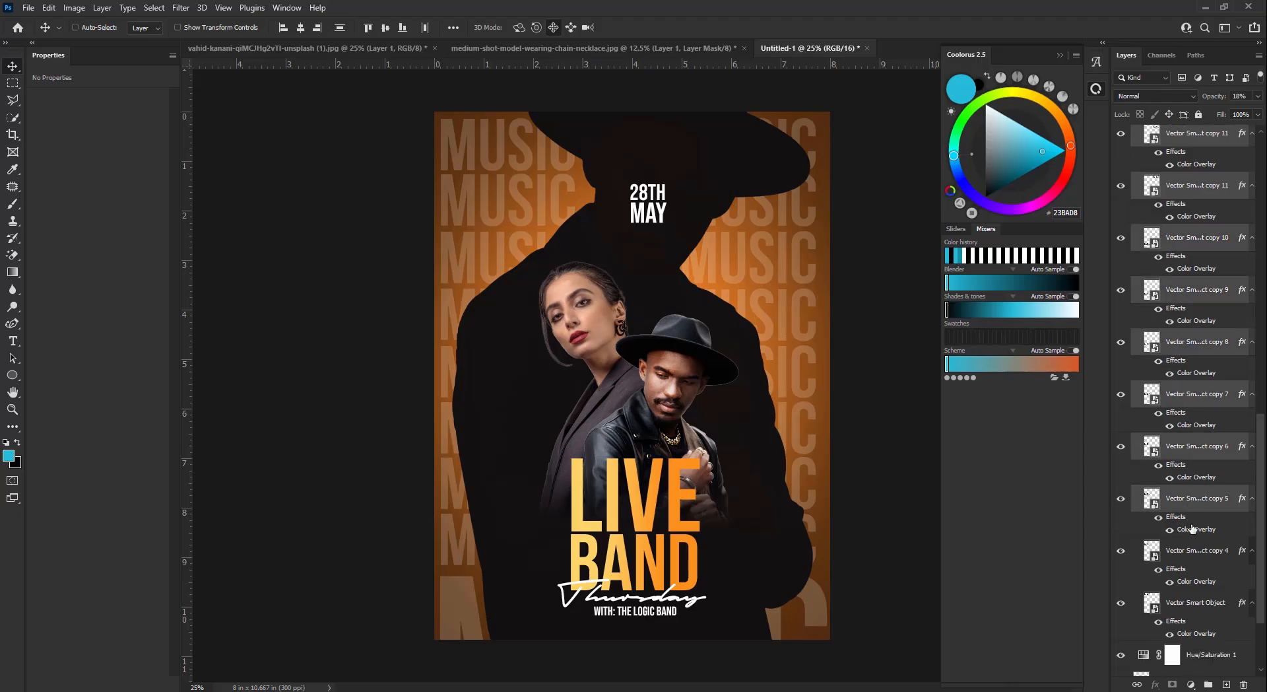
ctrl+click(1192, 559)
ctrl+click(1191, 602)
key(ctrl+t)
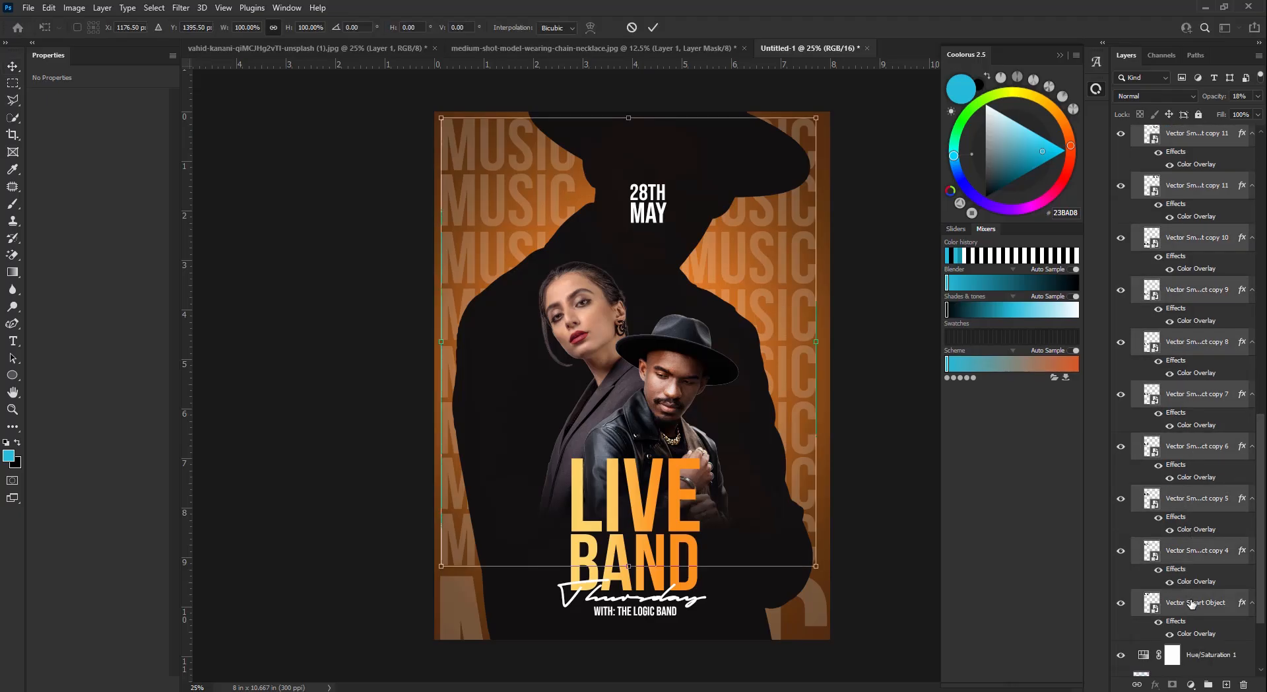
drag(818, 565, 829, 575)
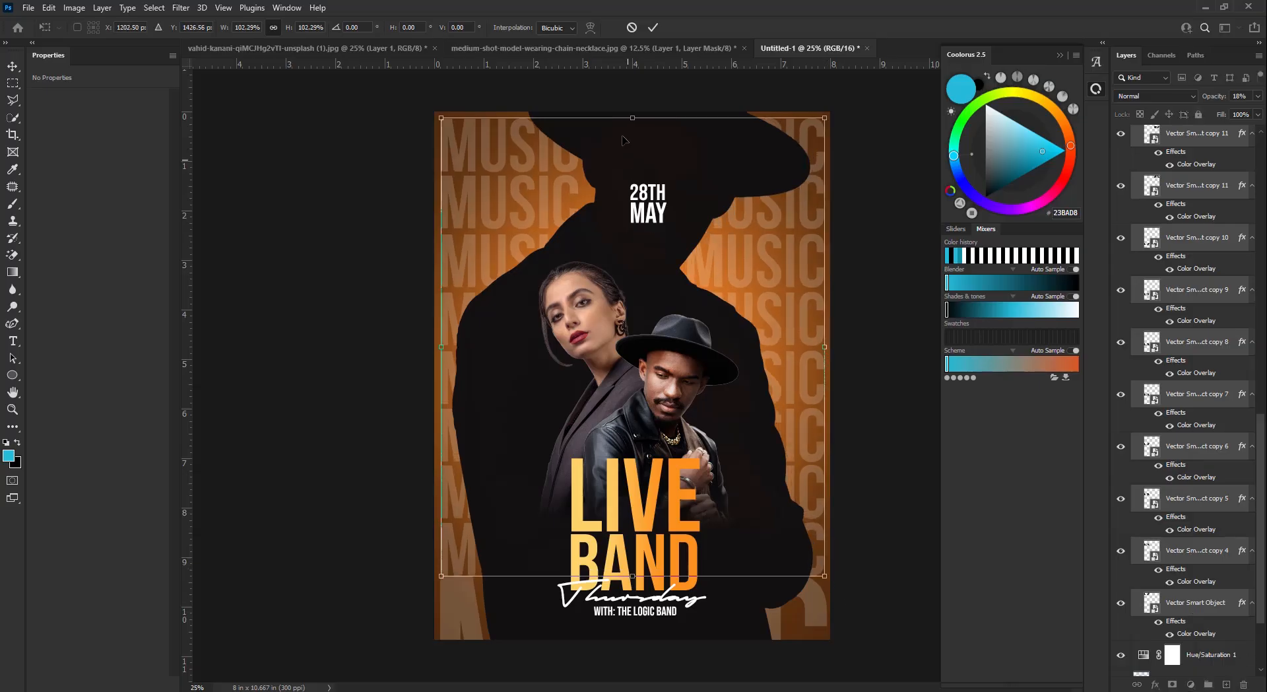
drag(630, 119, 631, 118)
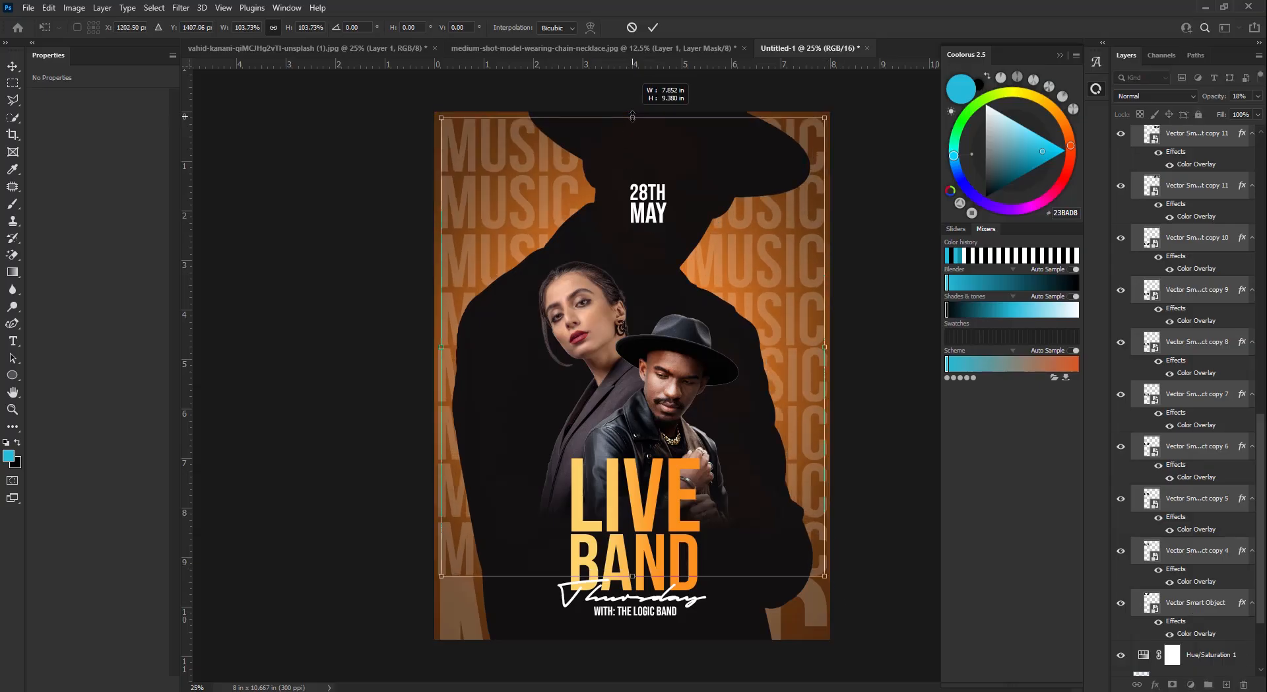
click(652, 27)
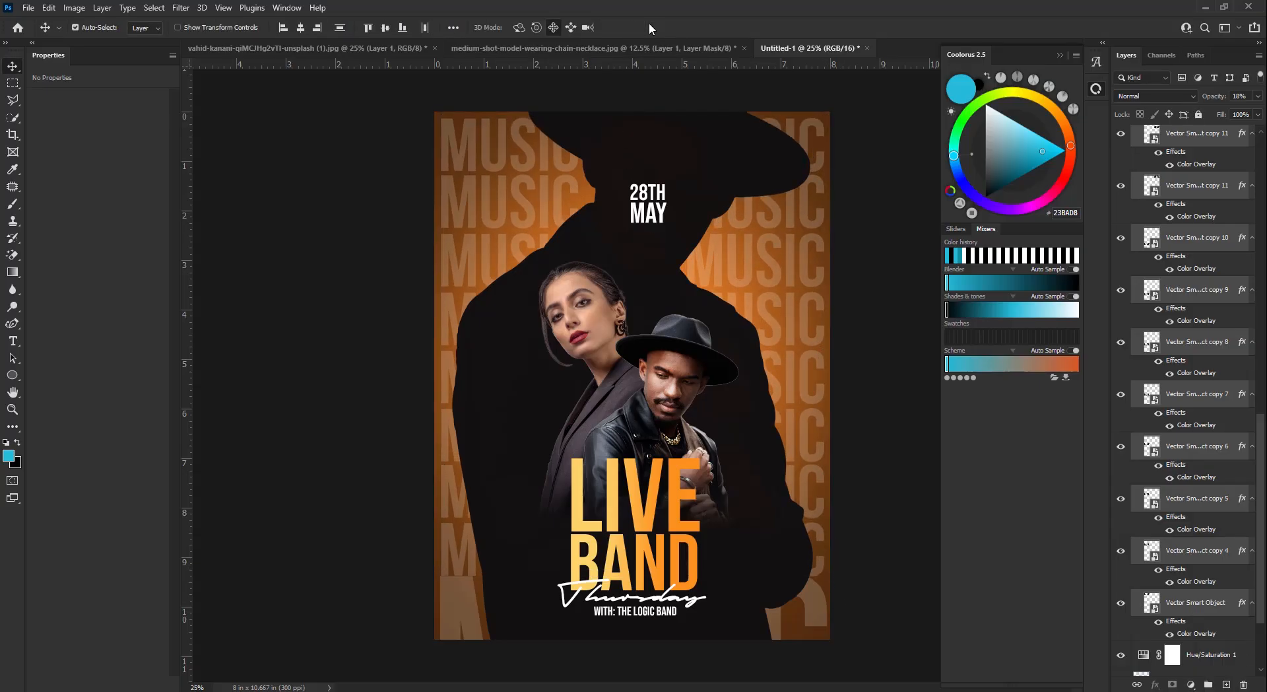
- Duplicate the two bottom MUSIC words and move the copies down to fill the poster bottom
click(455, 609)
drag(455, 609, 473, 558)
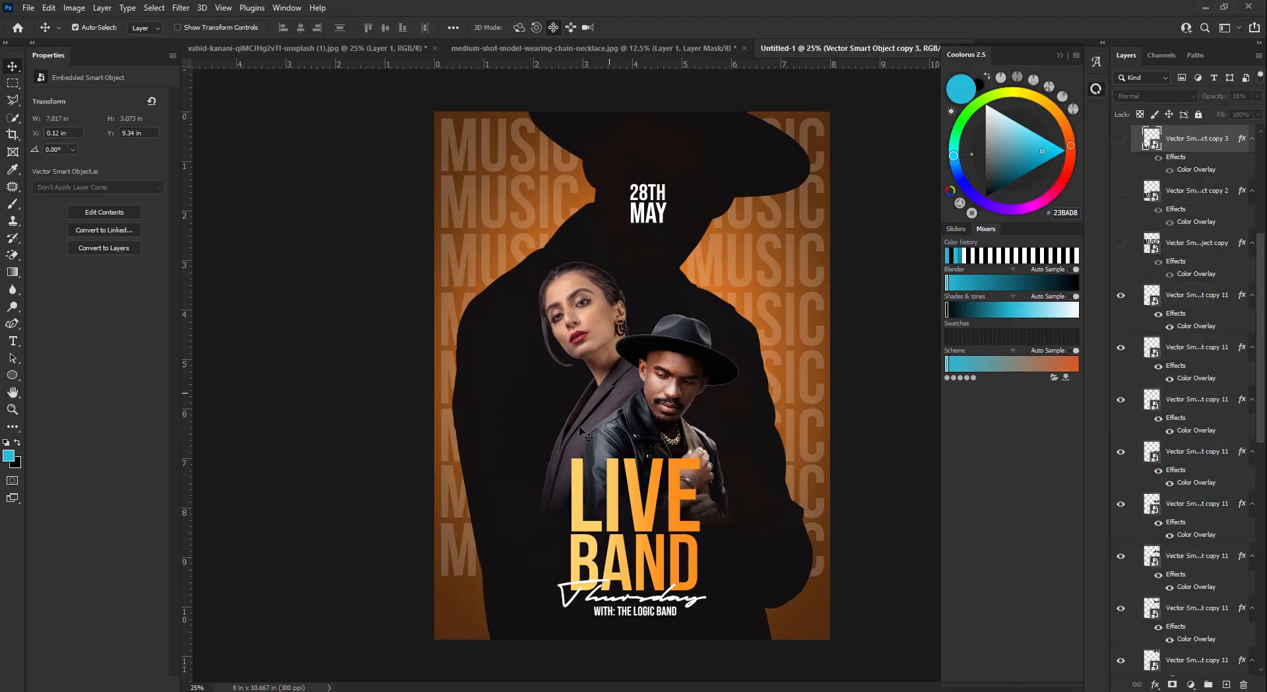
shift+click(822, 569)
key(ctrl+j)
key(shift+Down)
key(shift+Down)
key(shift+Down)
key(shift+Down)
key(shift+Down)
key(shift+Down)
key(shift+Down)
key(shift+Down)
key(shift+Down)
key(shift+Down)
key(shift+Down)
key(shift+Down)
key(shift+Down)
key(shift+Down)
key(shift+Down)
key(shift+Down)
key(shift+Down)
key(shift+Down)
key(shift+Down)
key(shift+Down)
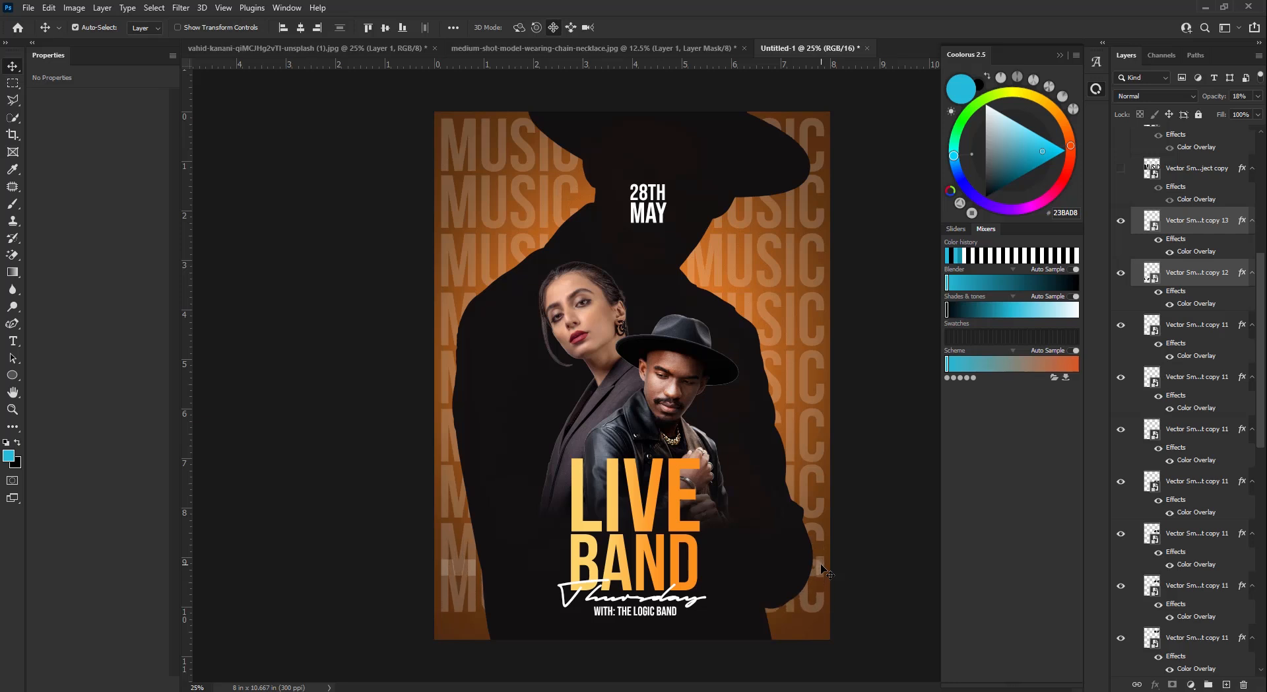
key(shift+Down)
key(shift+Down)
key(shift+Down)
key(shift+Down)
key(shift+Down)
key(shift+Down)
key(shift+Down)
key(shift+Down)
key(shift+Down)
key(shift+Down)
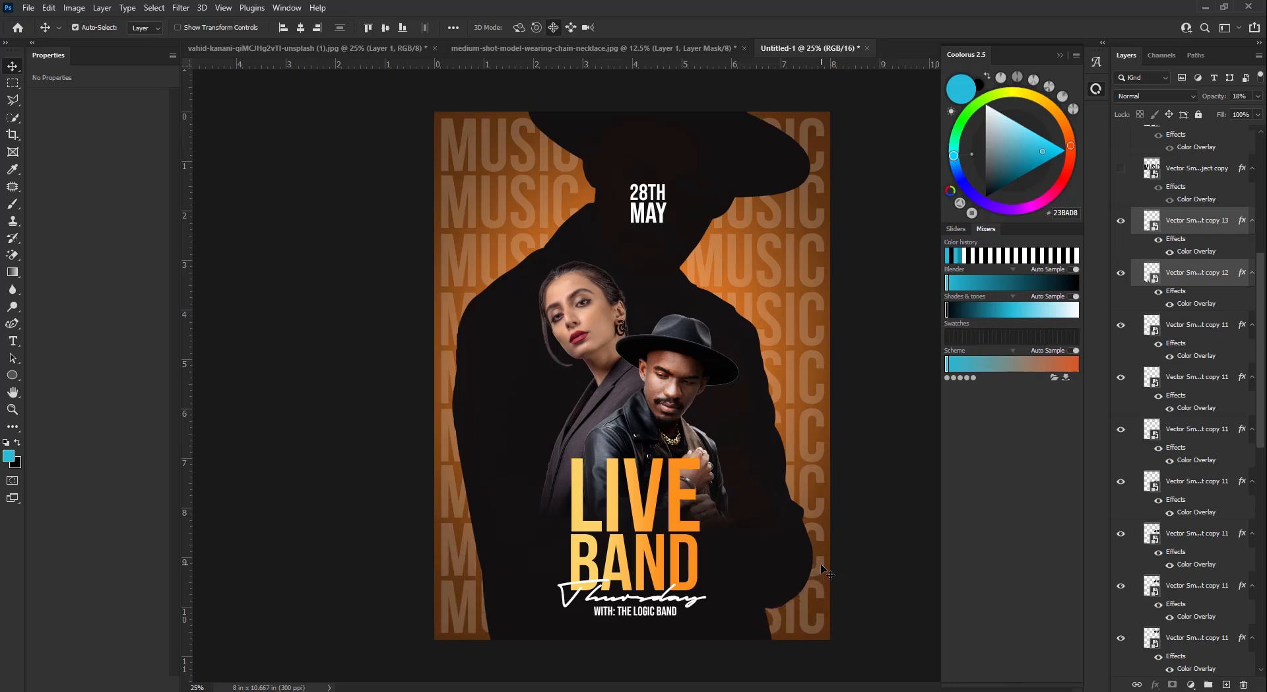
key(shift+Down)
- Select the MUSIC pattern layers and collapse the 'background text' group
click(1215, 219)
scroll(1148, 277, down, 5)
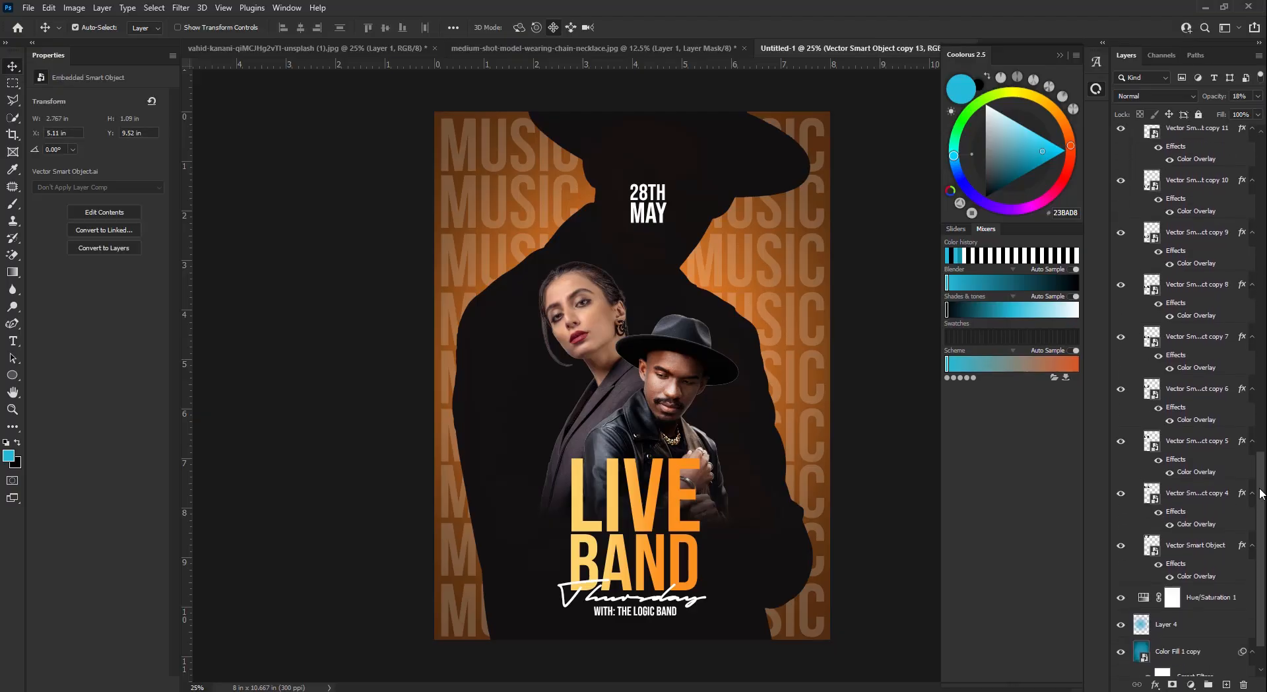
shift+click(1192, 545)
scroll(1195, 548, up, 10)
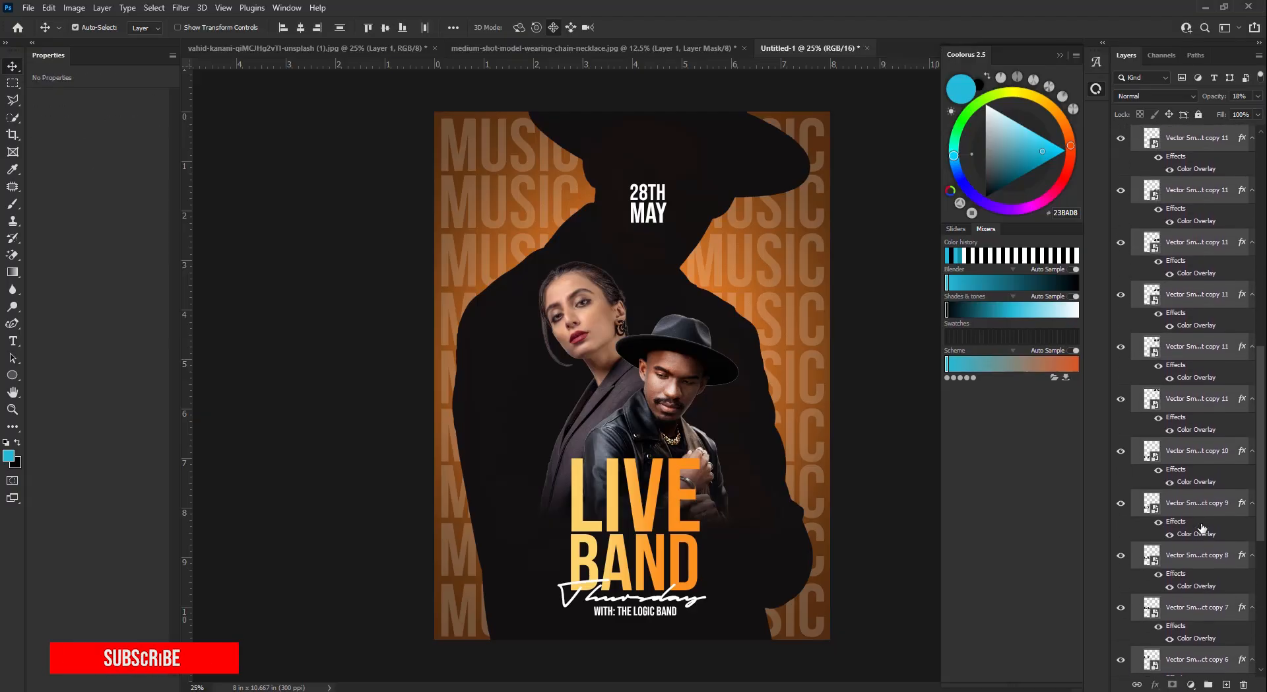
click(1135, 238)
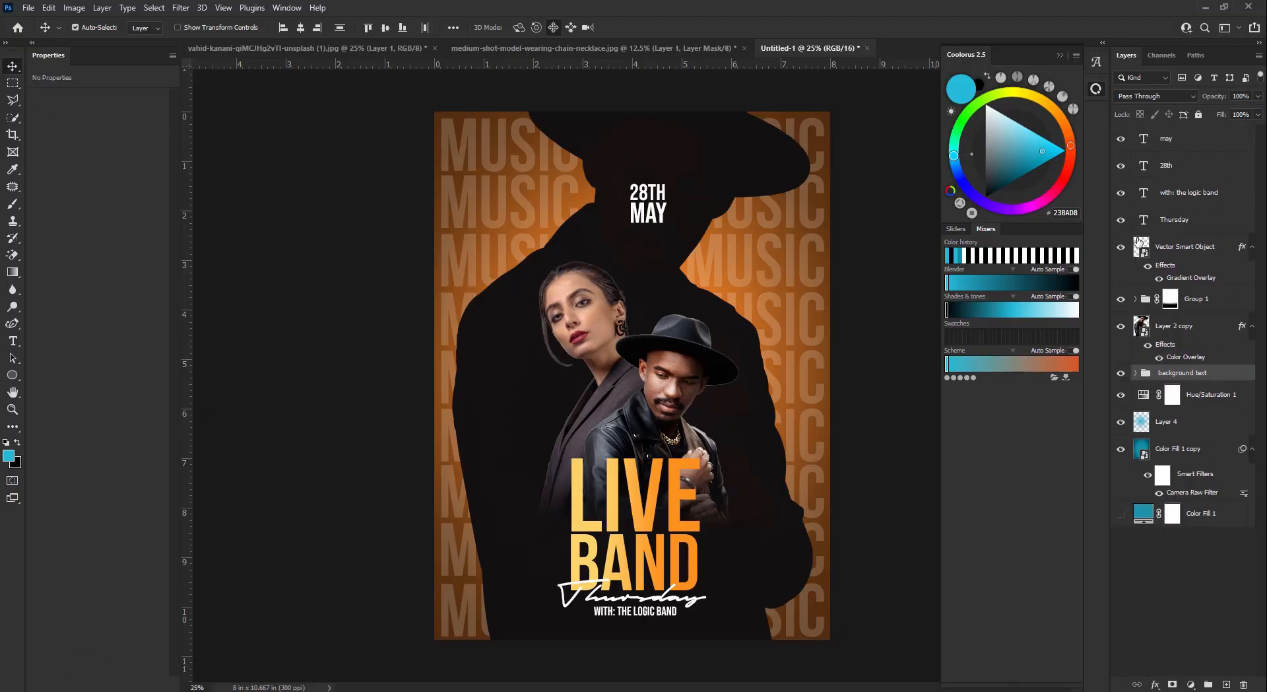
- Skew the 28TH/MAY date block about 8° and lower it to Y 1.67 in
click(858, 408)
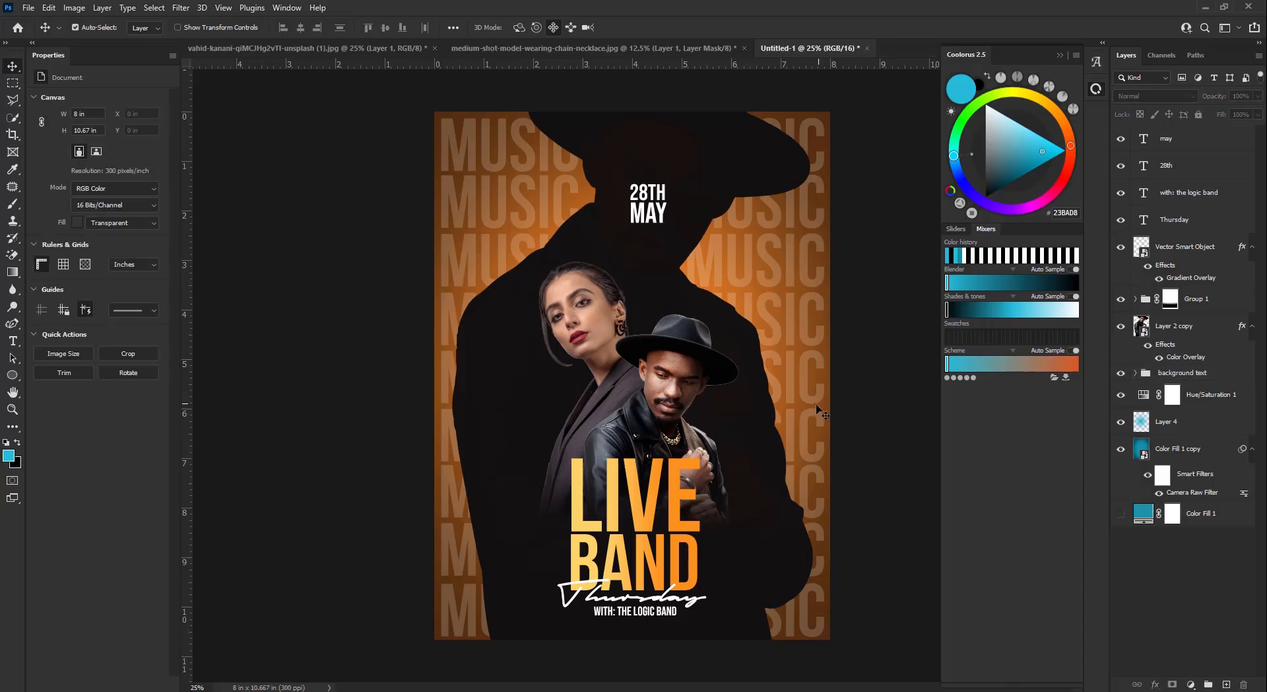
click(662, 211)
shift+click(662, 200)
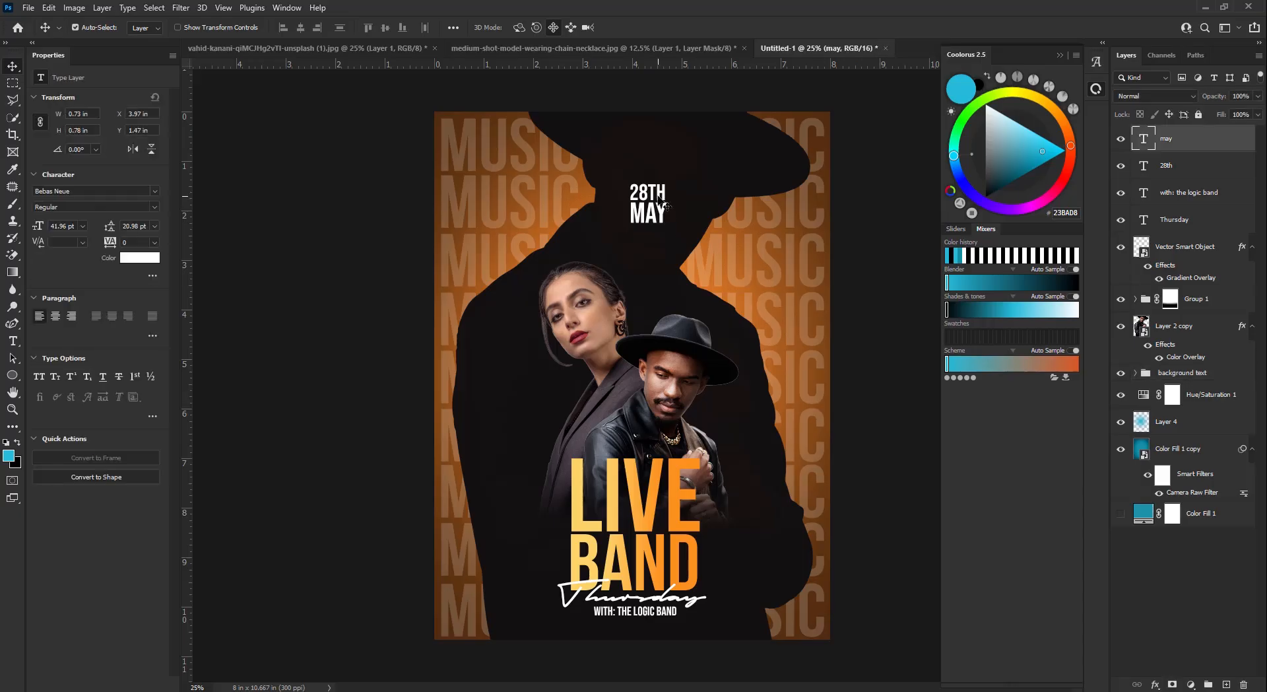
key(Down)
key(Down)
key(Down)
key(Down)
key(Down)
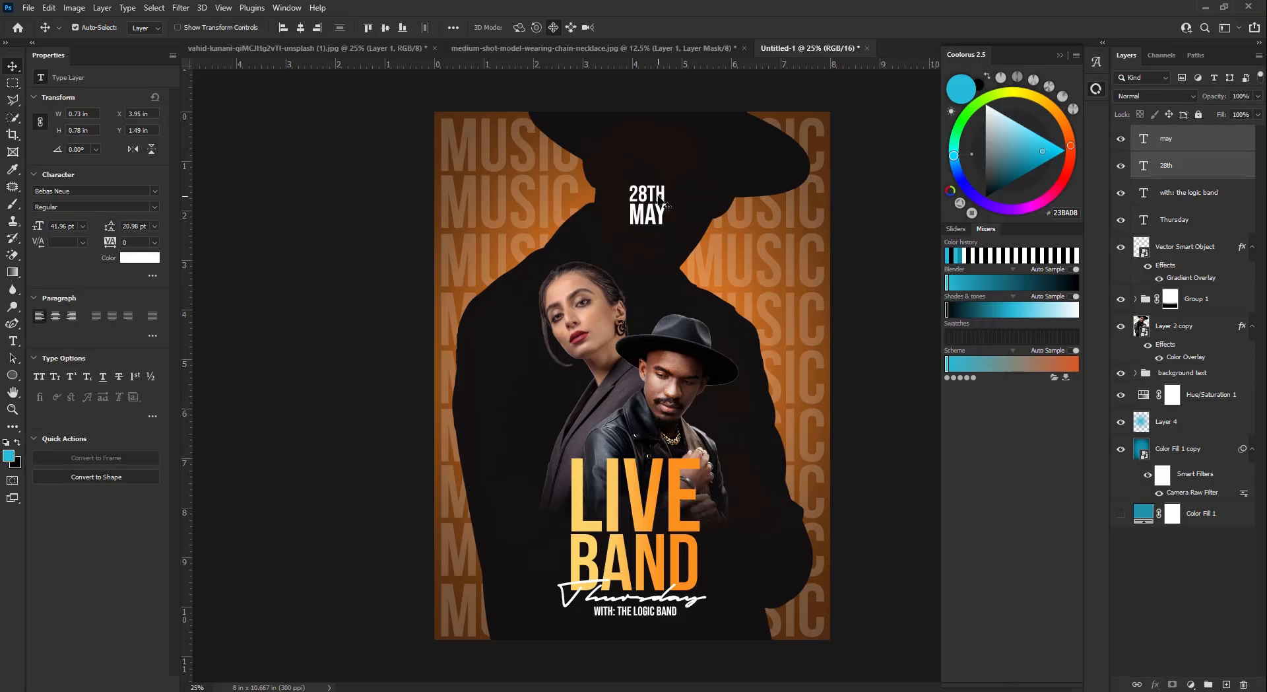
key(Down)
key(Down)
key(ctrl)
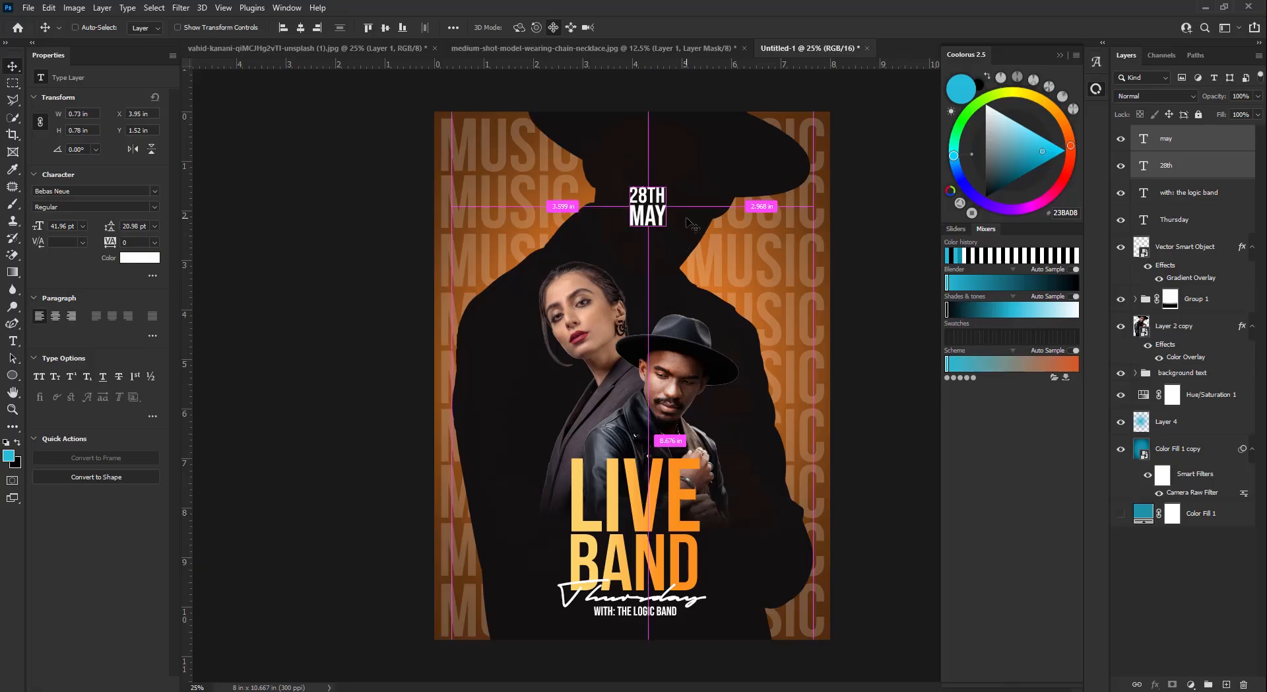
key(ctrl+t)
drag(667, 206, 666, 212)
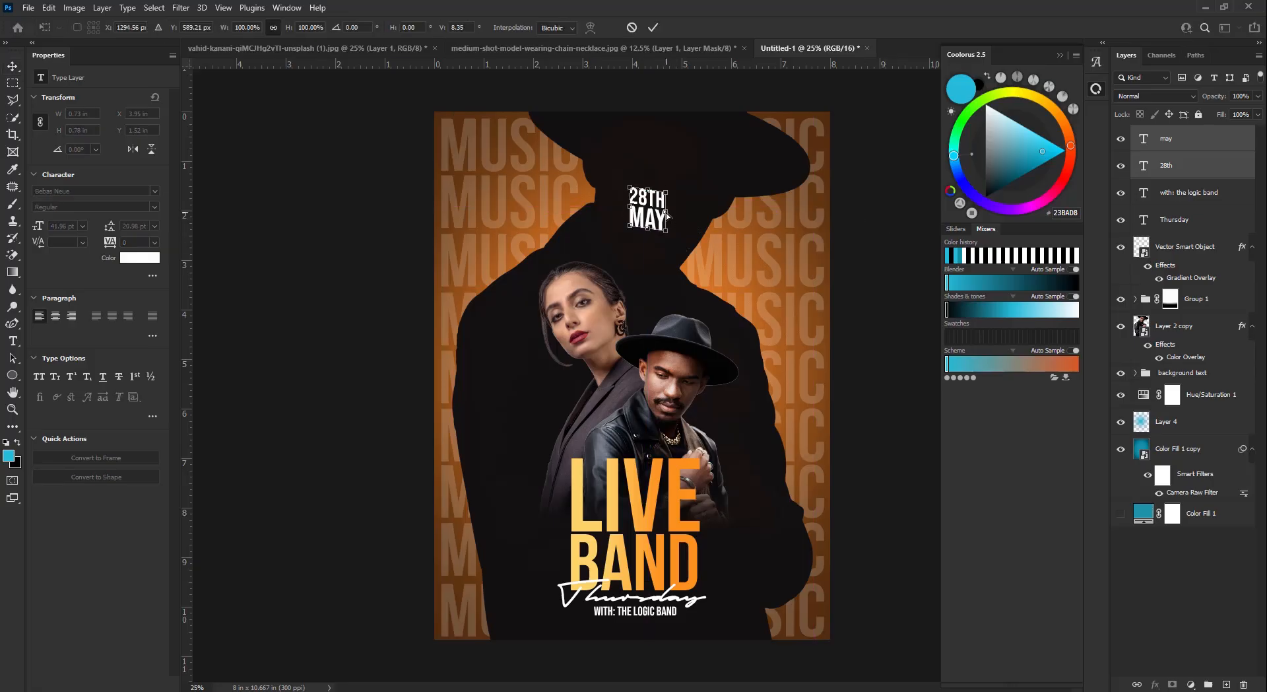
click(653, 27)
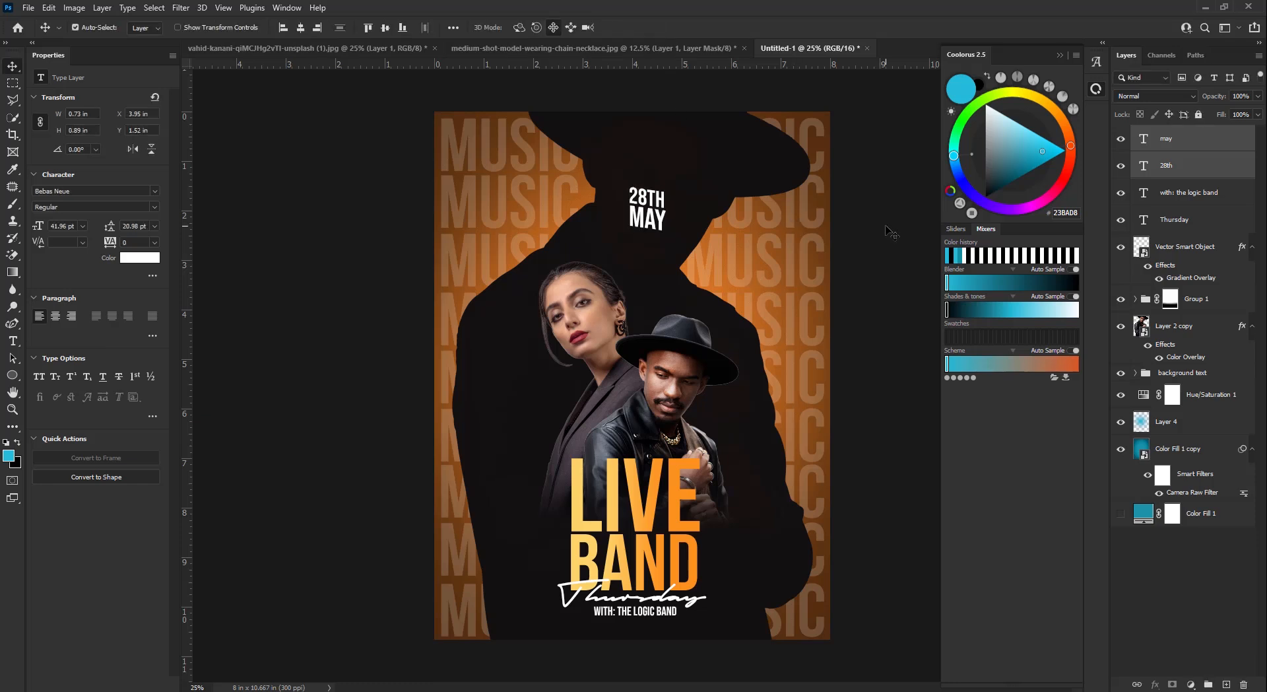
key(shift+Down)
key(shift+Down)
key(shift+Down)
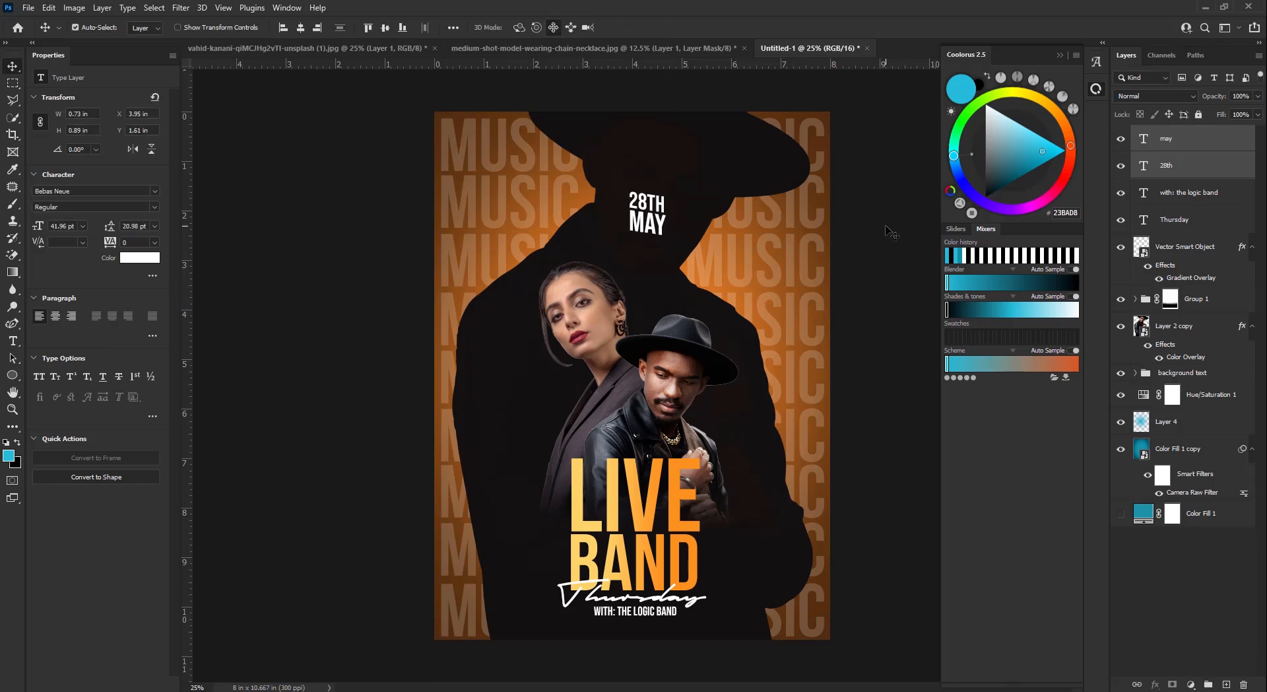
key(shift+Down)
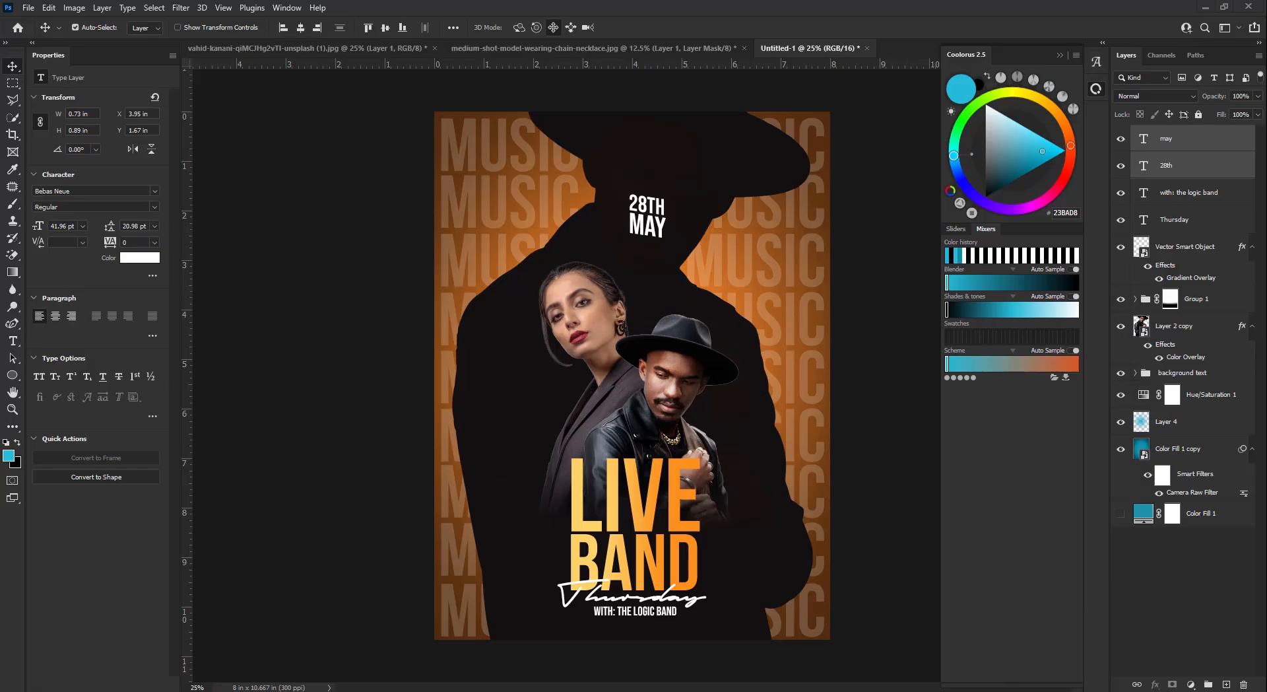
- Copy the band name line just below it and set the copy to Bebas Neue Light
click(654, 615)
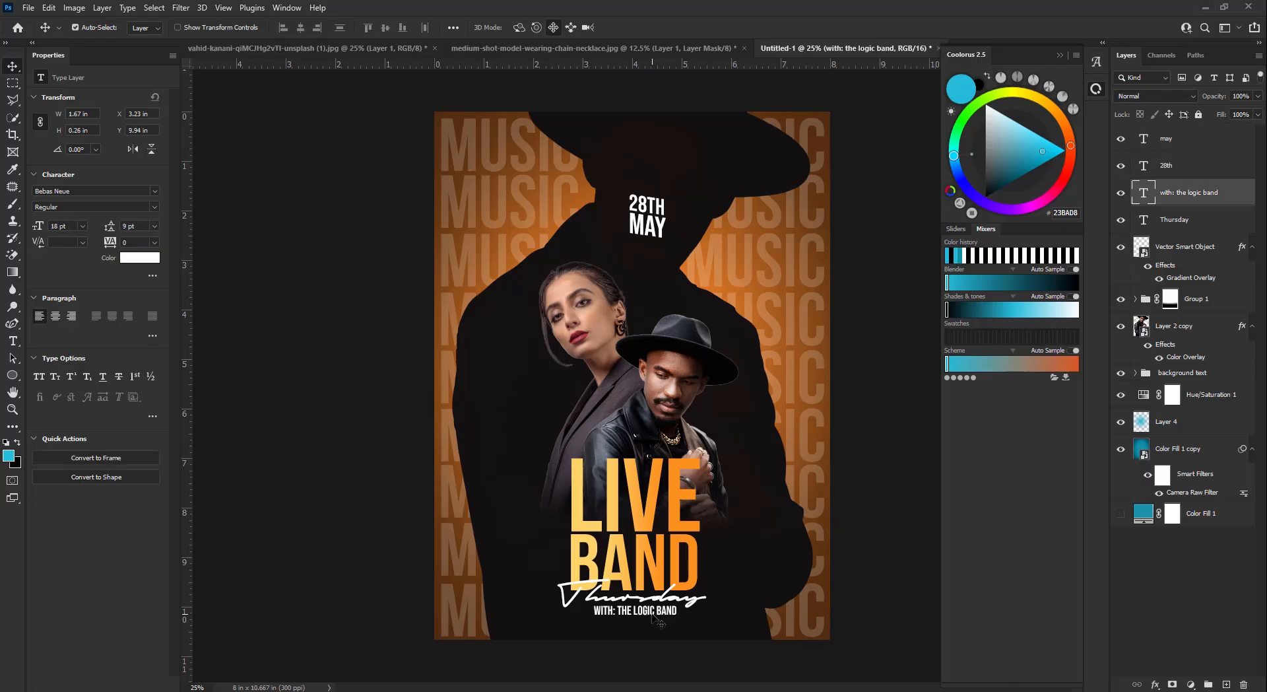
drag(651, 619, 630, 626)
click(154, 207)
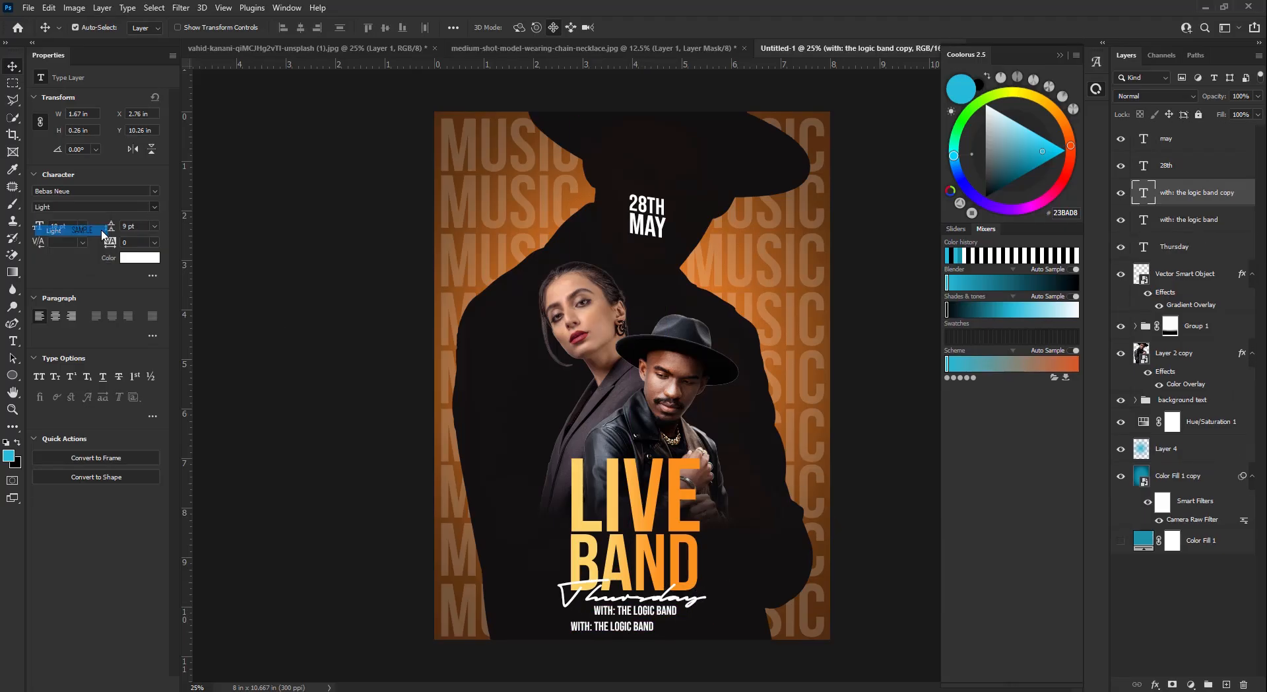
click(103, 231)
- Retype the copied line as the venue's street address
double_click(640, 627)
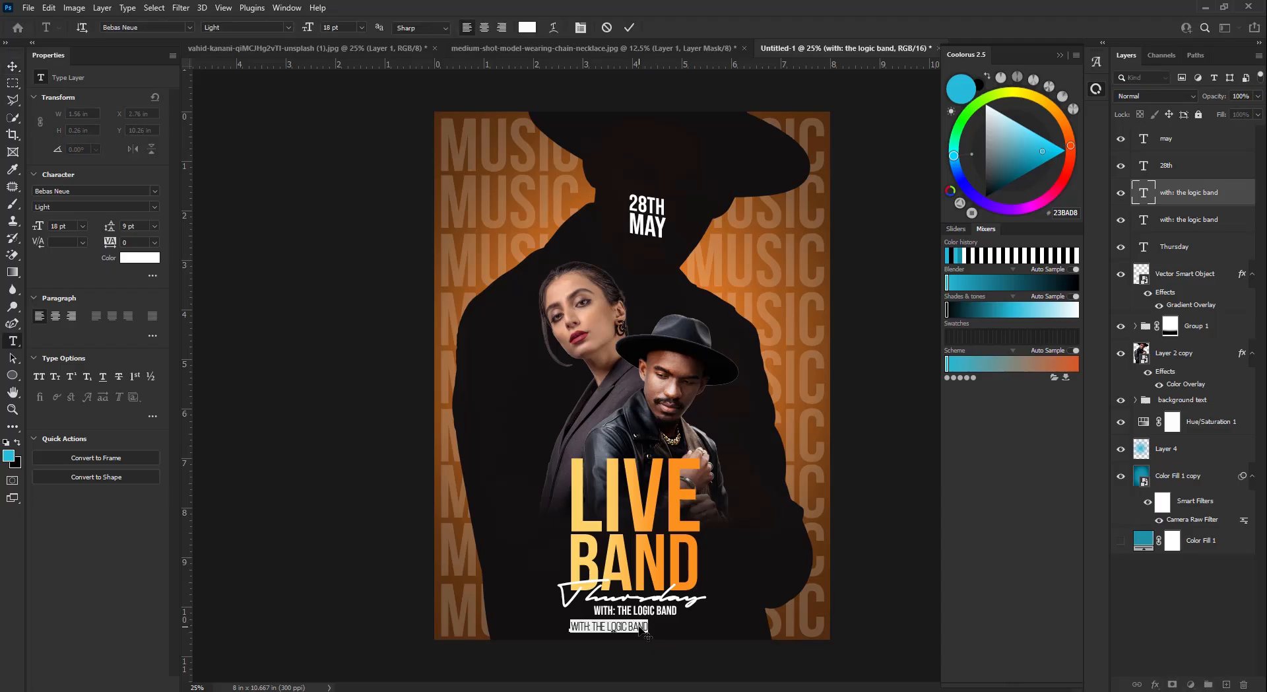
text(JNTH)
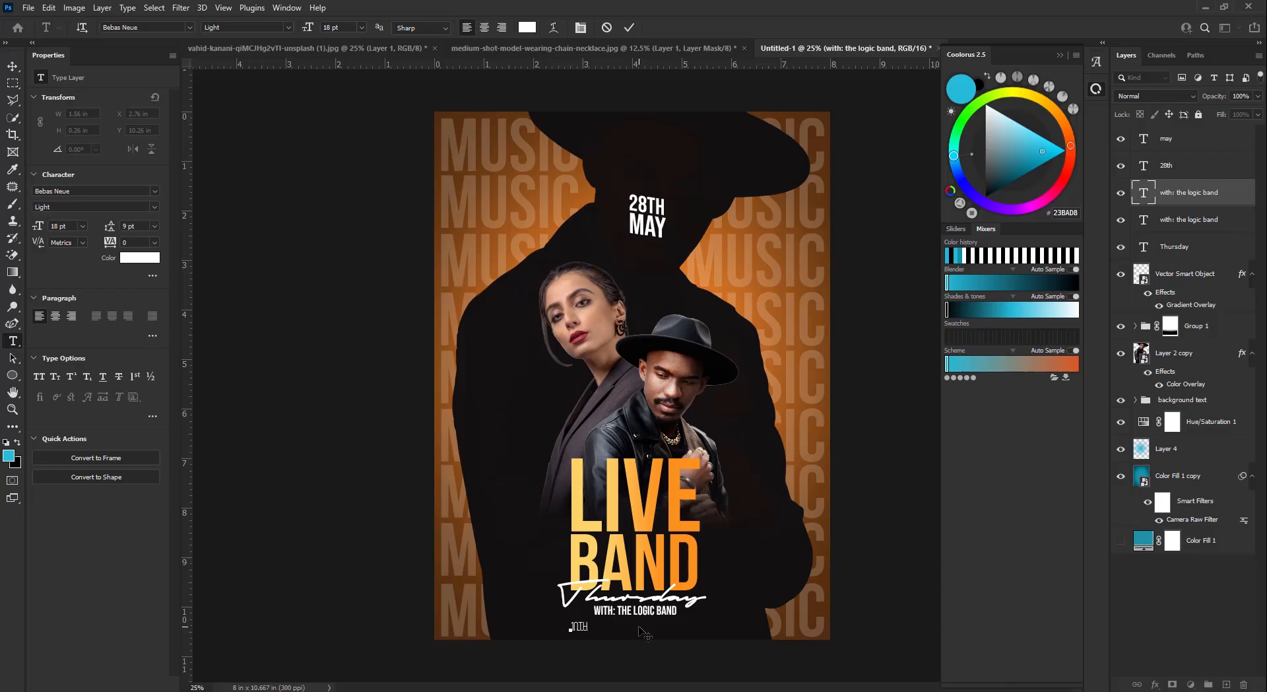
key(BackSpace)
key(BackSpace)
key(BackSpace)
key(BackSpace)
key(BackSpace)
key(BackSpace)
text(1st floor)
key(BackSpace)
text(STAR)
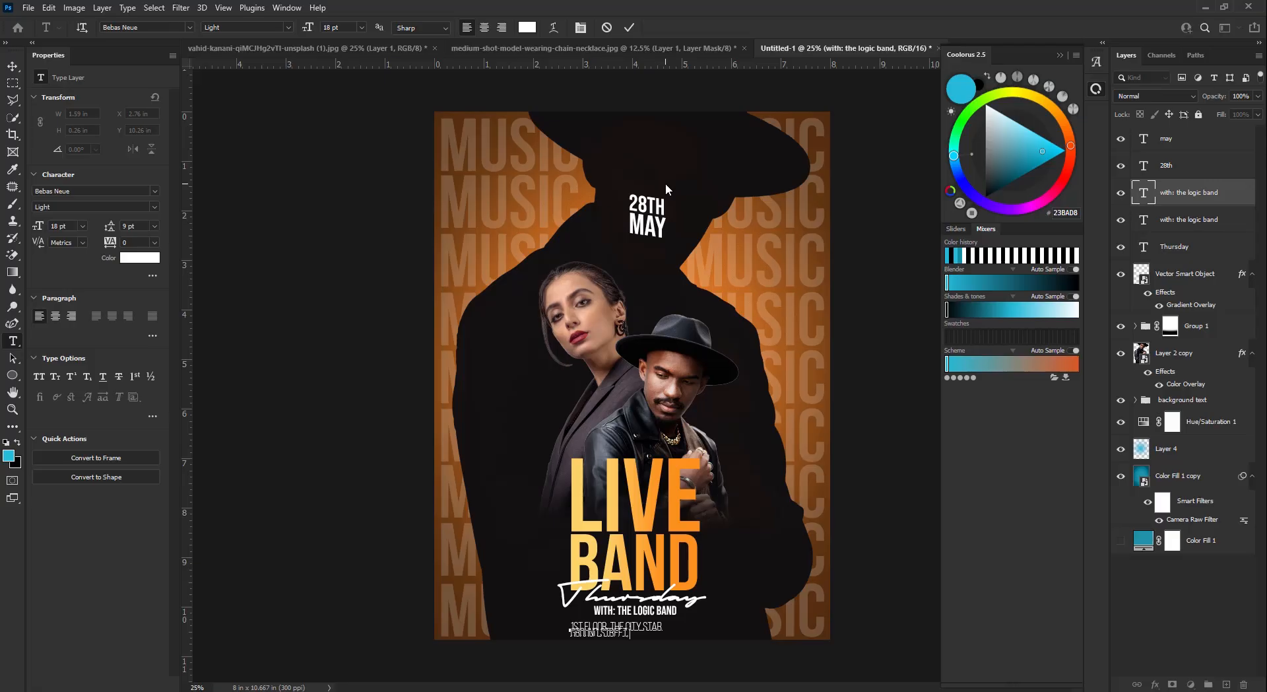
- Set the address text to 14 pt size with 14 pt leading
key(ctrl+a)
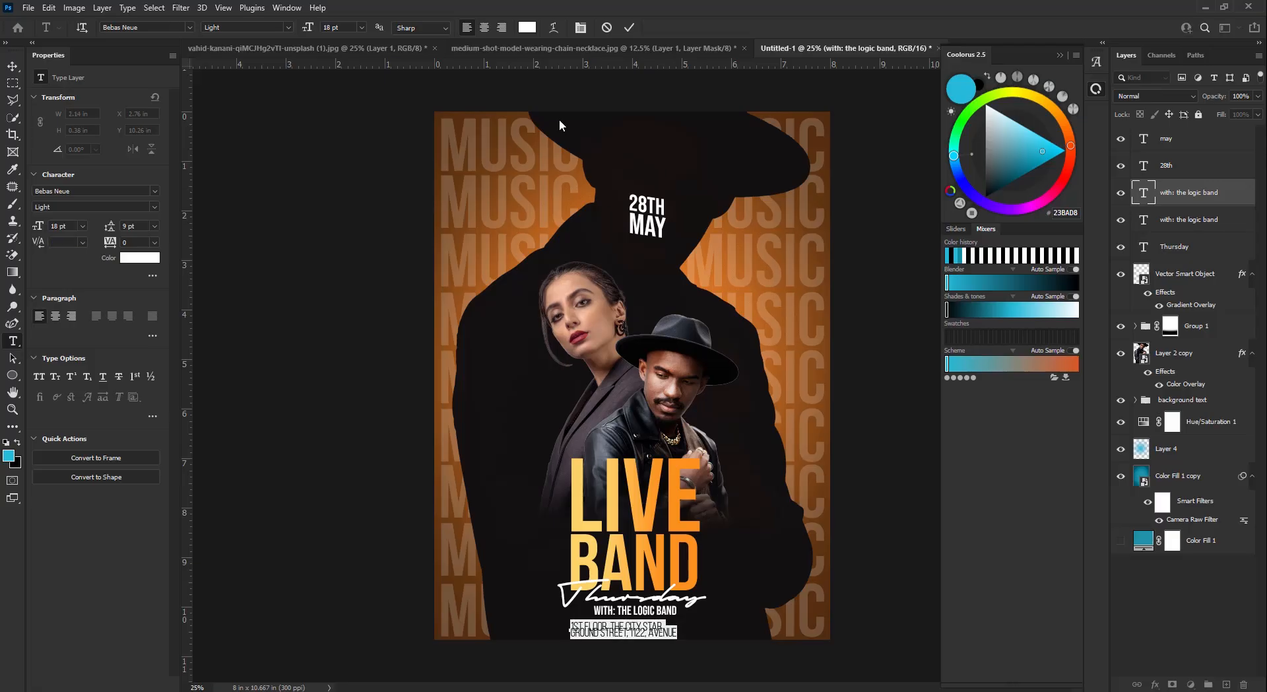
click(154, 226)
click(158, 341)
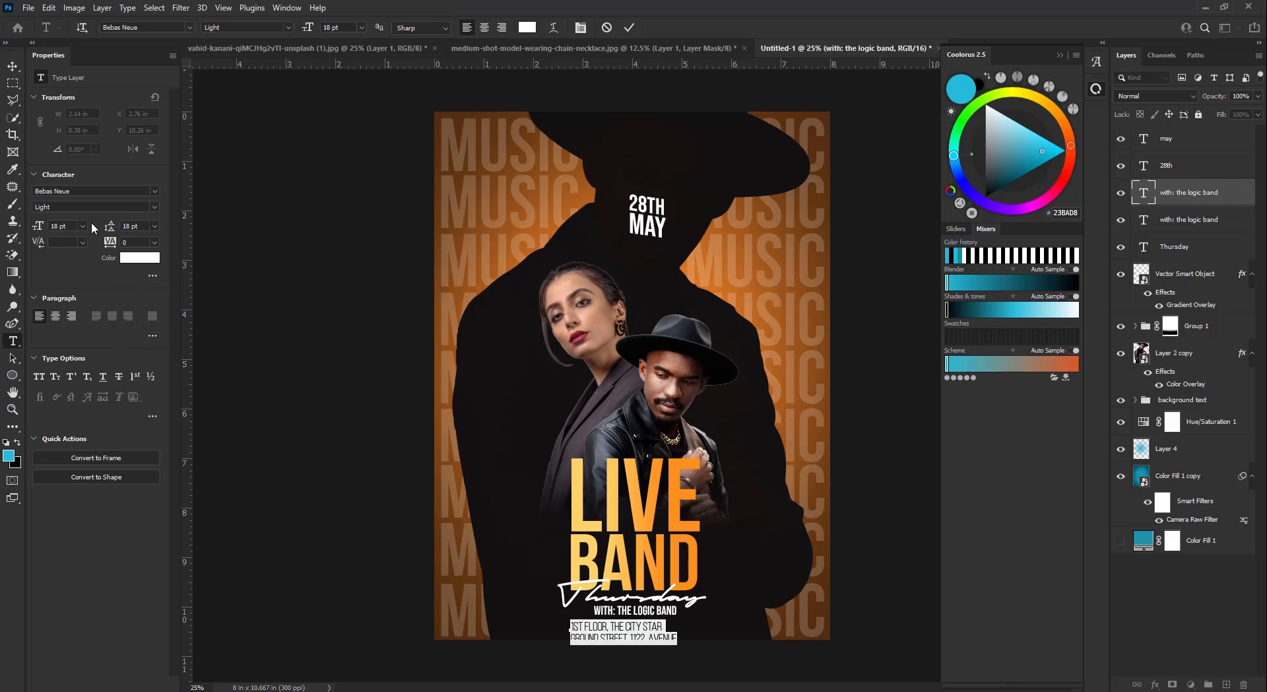
click(82, 226)
click(72, 319)
click(155, 225)
click(142, 322)
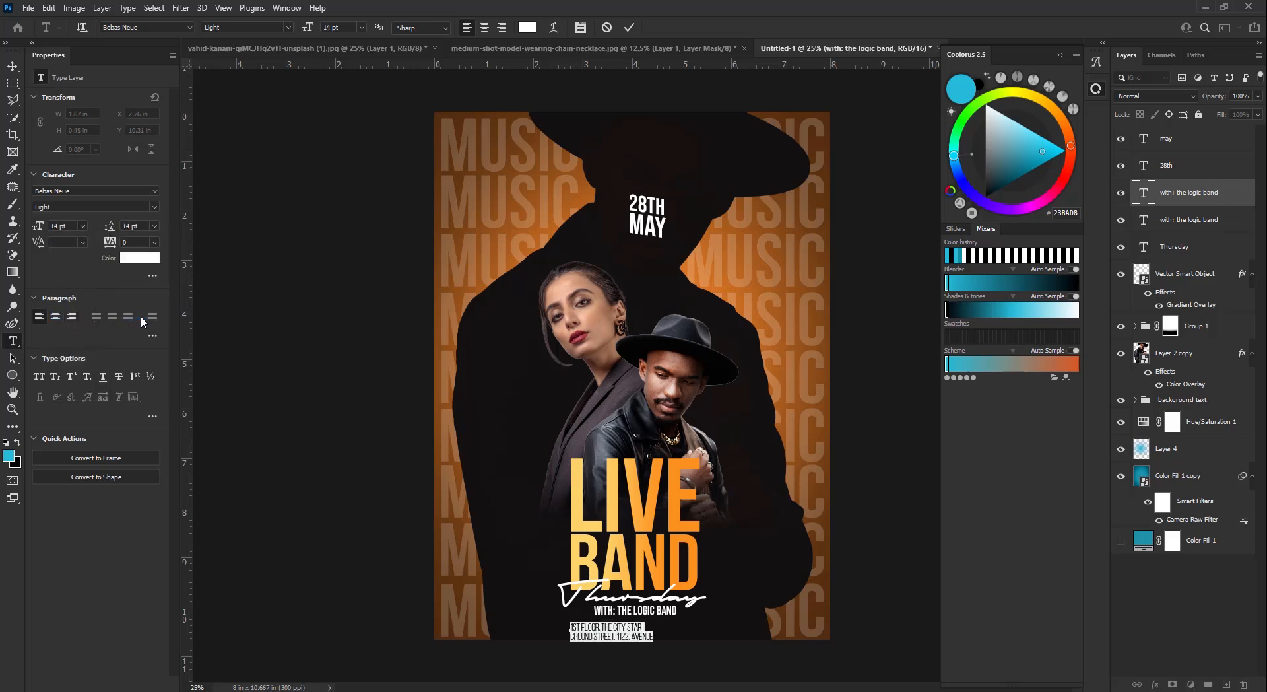
click(631, 26)
- Fit the address onto one line and centre it under the band name
key(v)
key(shift+Up)
key(shift+Up)
key(shift+Up)
key(shift+Up)
key(shift+Down)
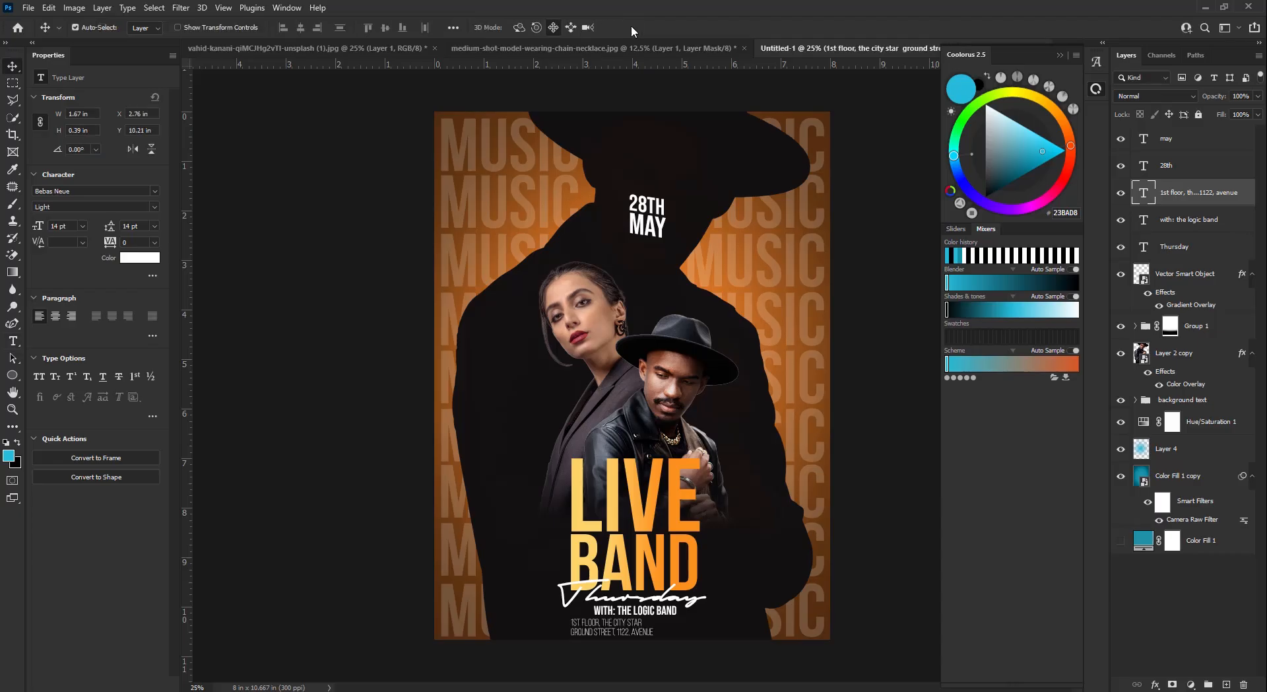
double_click(601, 632)
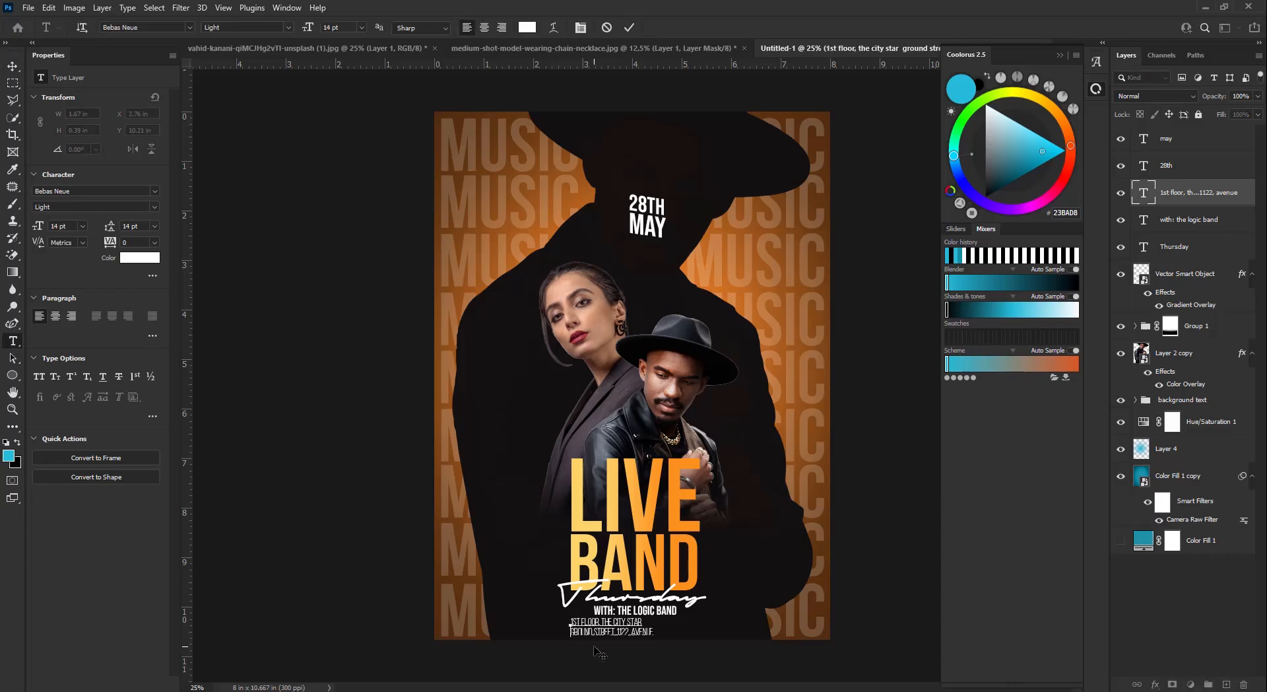
click(627, 27)
key(v)
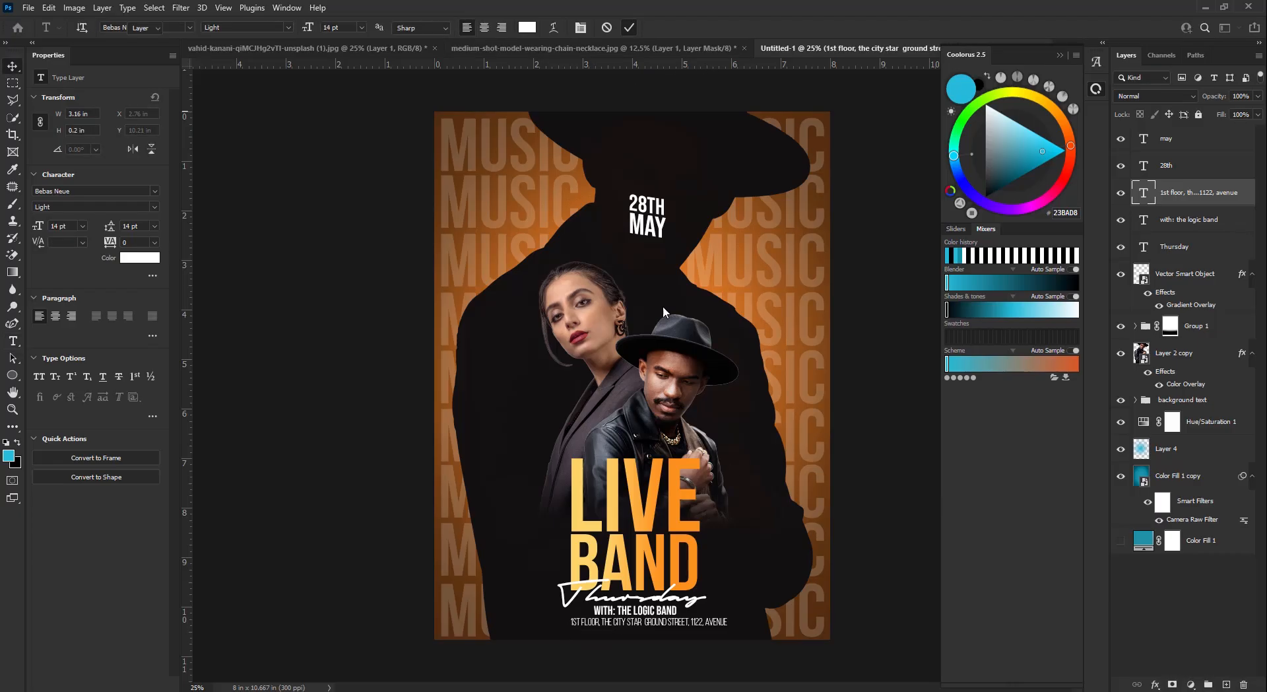
drag(719, 622, 707, 622)
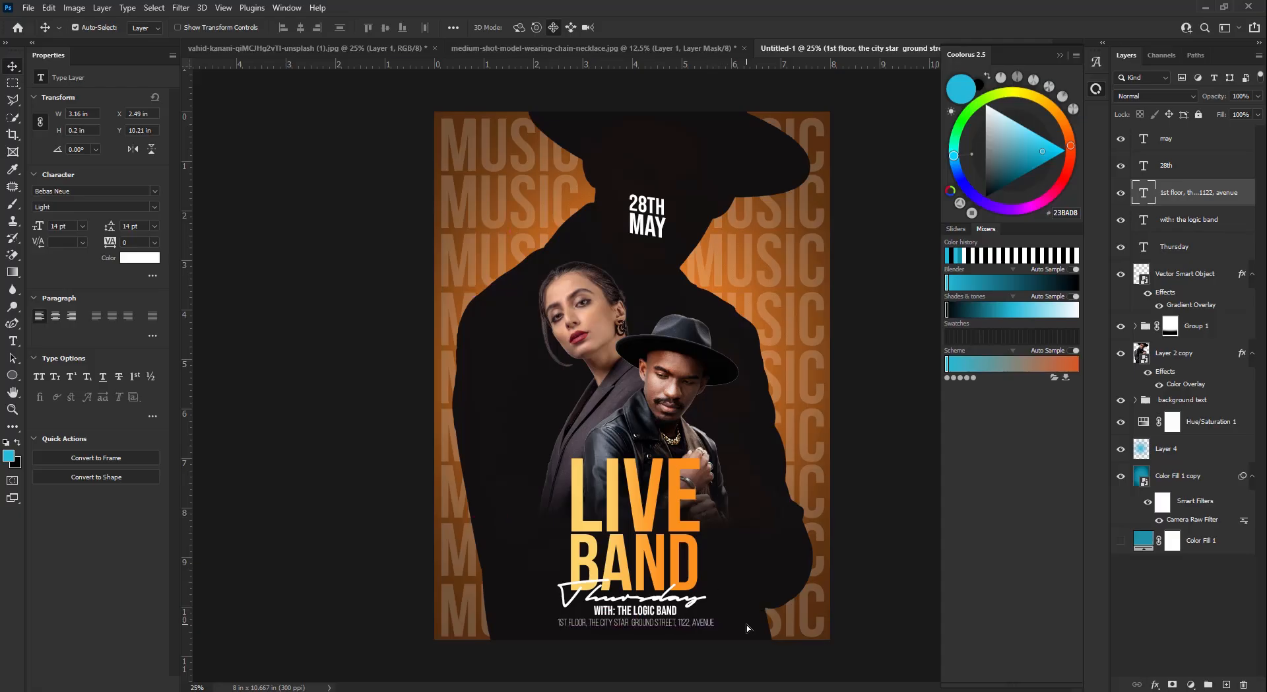
click(675, 615)
drag(674, 617, 676, 616)
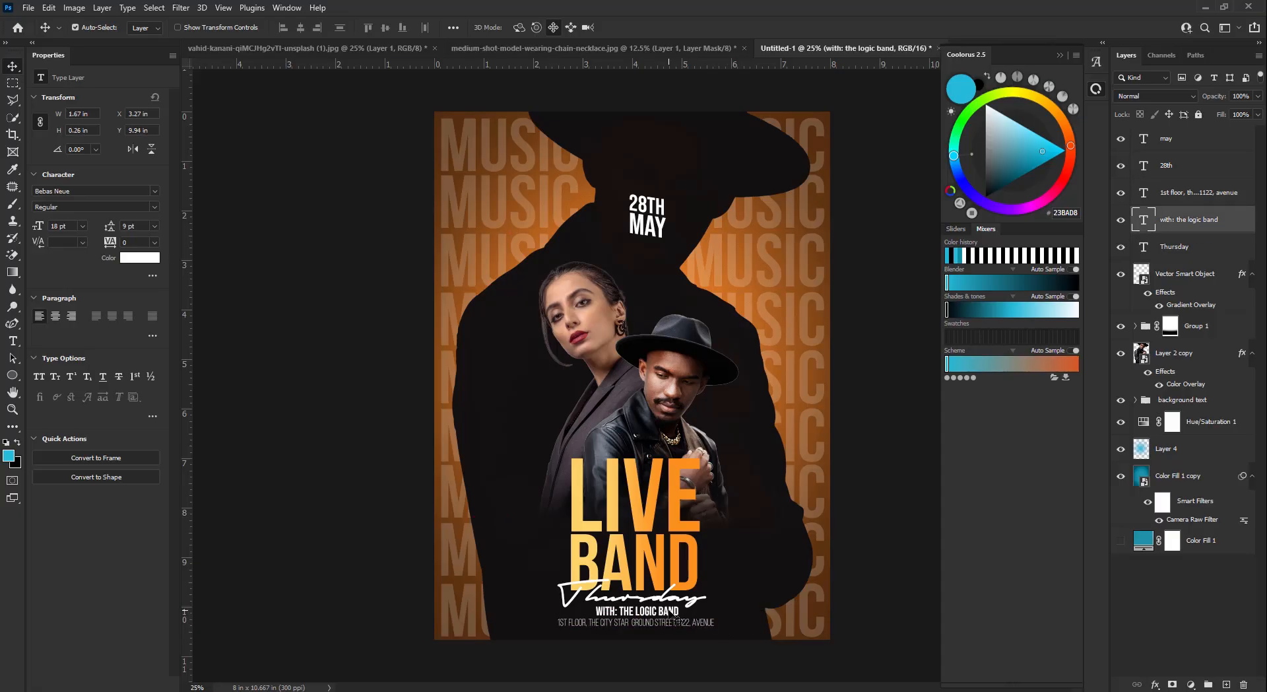
click(680, 625)
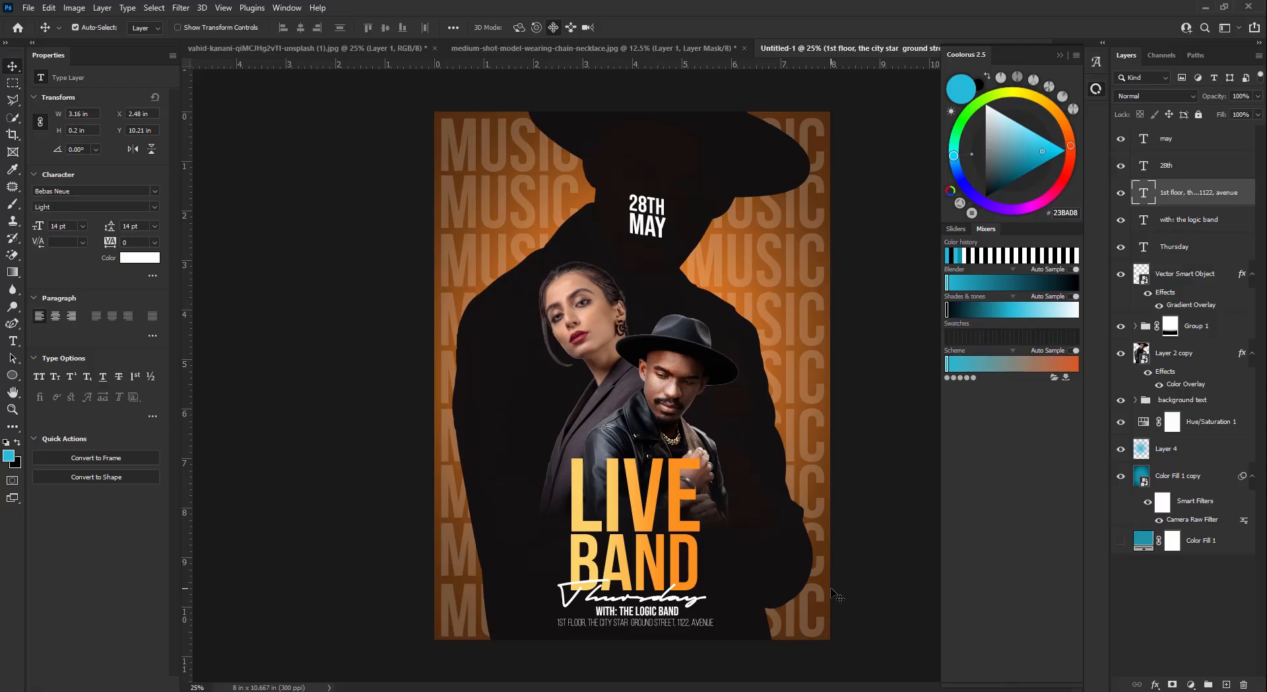
- Select the 28TH and MAY text layers and skew them vertically
click(662, 231)
shift+click(663, 214)
key(ctrl+t)
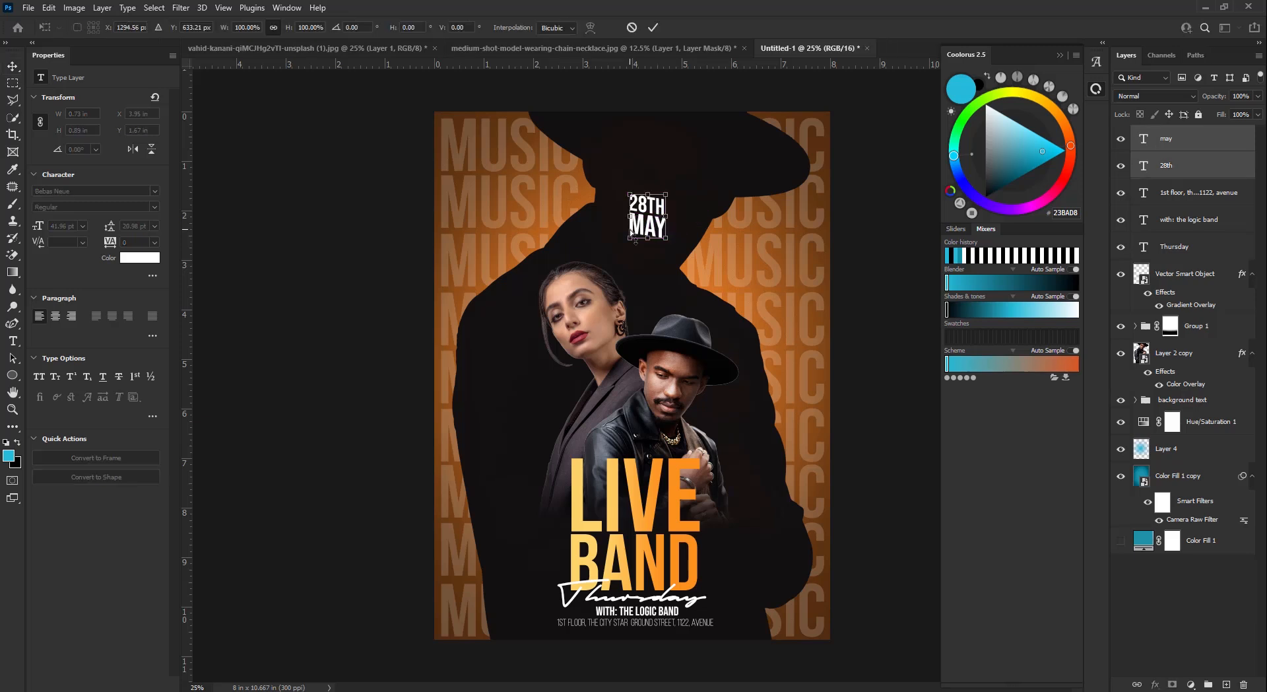
drag(630, 230, 627, 249)
key(Return)
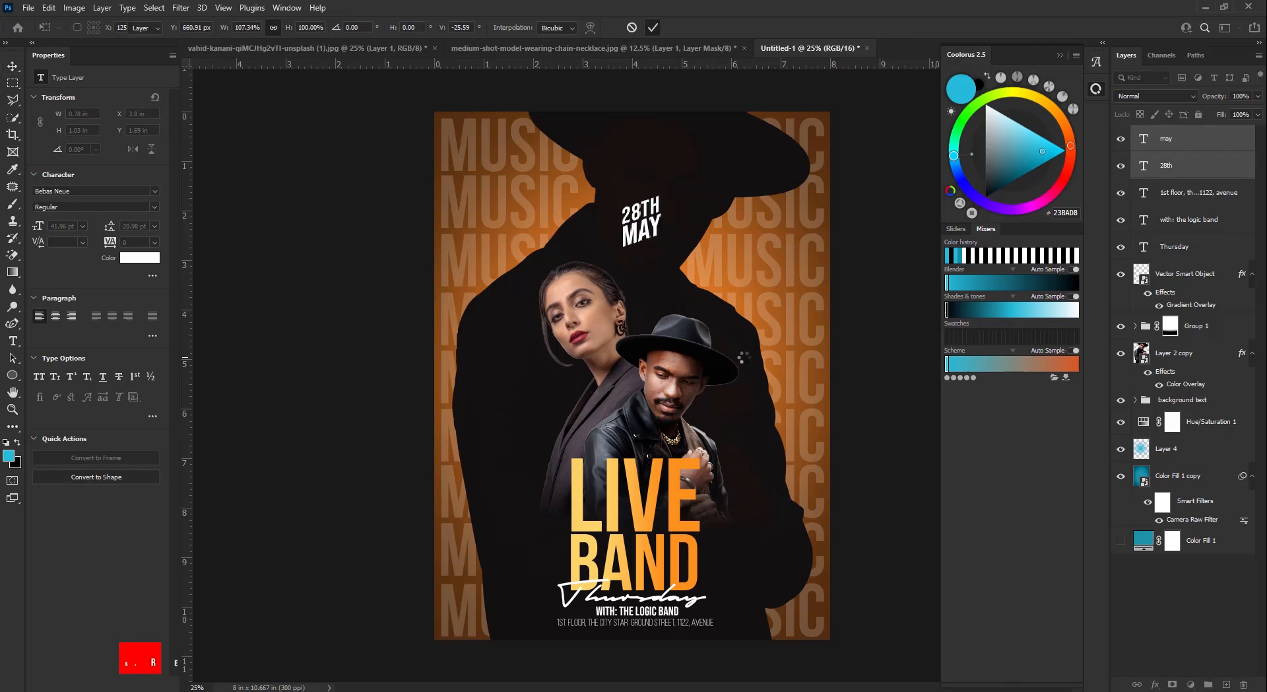
- Nudge the 28TH MAY date text into place above the two models
key(Up)
key(Up)
key(Up)
key(Up)
key(Up)
key(Up)
key(Up)
key(Up)
key(Up)
key(Up)
key(Up)
key(Up)
key(Up)
key(Up)
key(Up)
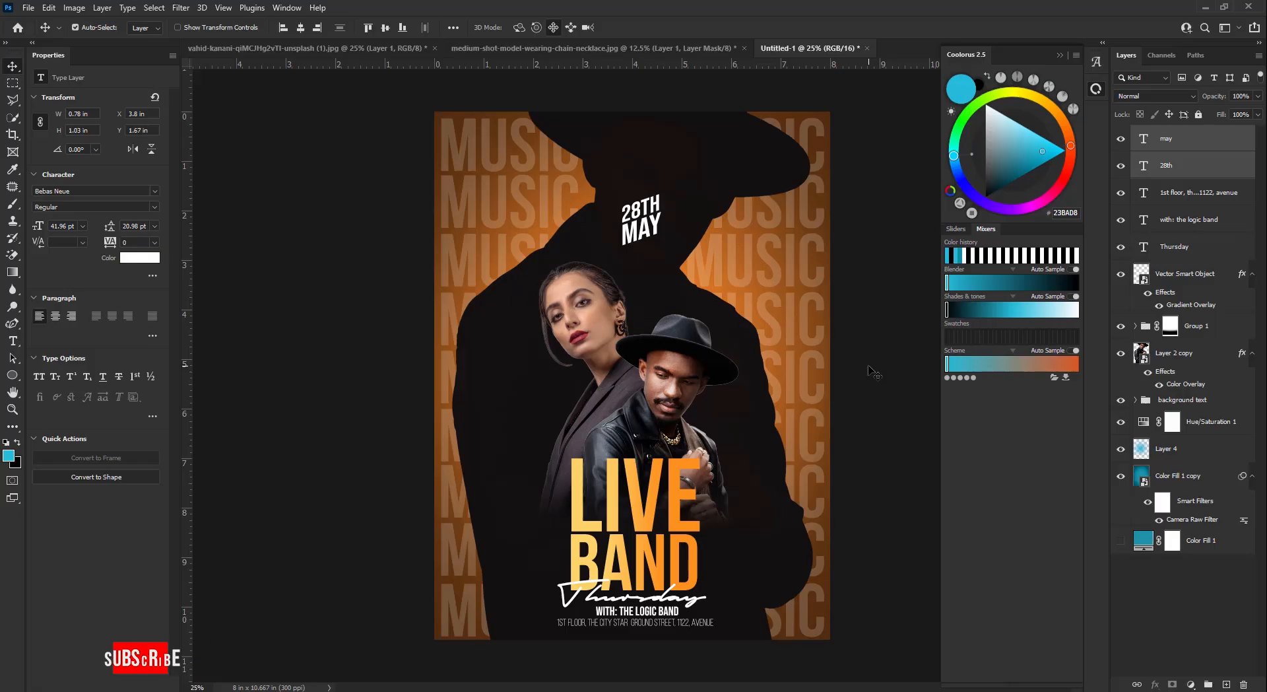
key(Down)
key(Down)
key(Down)
key(Down)
key(Down)
key(Down)
key(Down)
key(Down)
key(Down)
key(Down)
key(Down)
key(Down)
key(Down)
key(Down)
key(Down)
key(Right)
key(Right)
key(Right)
key(Right)
key(Right)
key(Right)
key(Right)
key(Right)
key(Right)
key(Right)
key(Right)
key(Right)
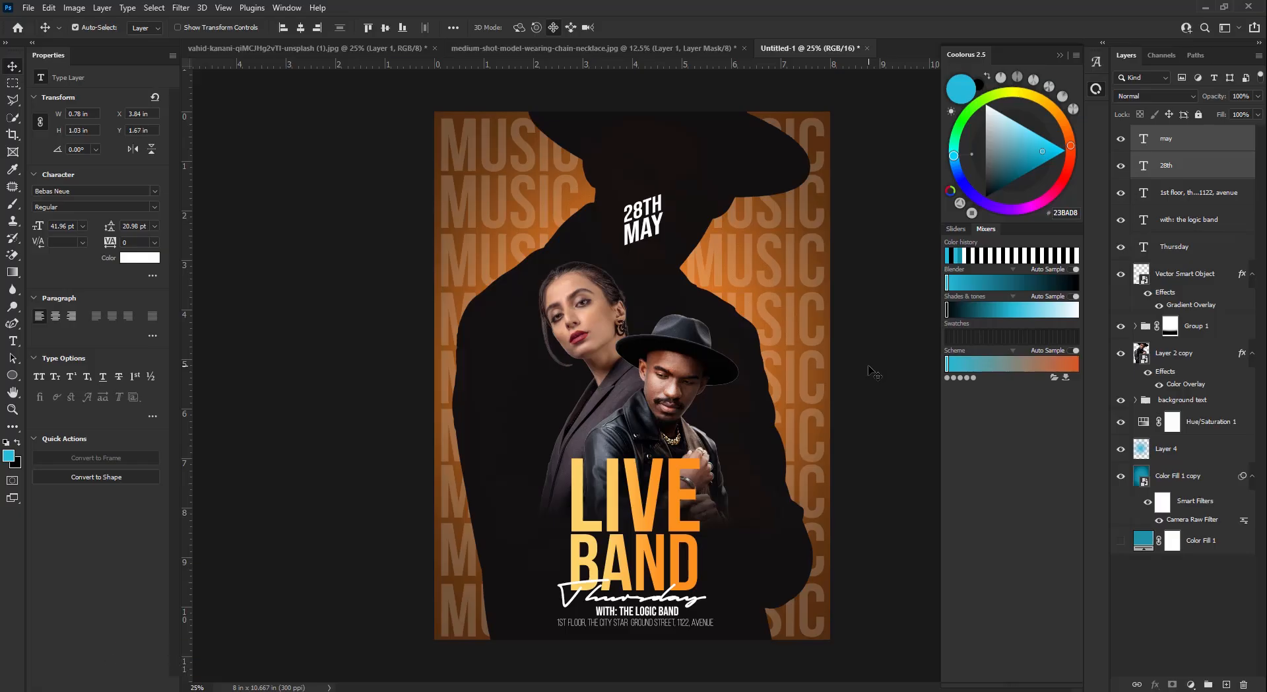
key(Left)
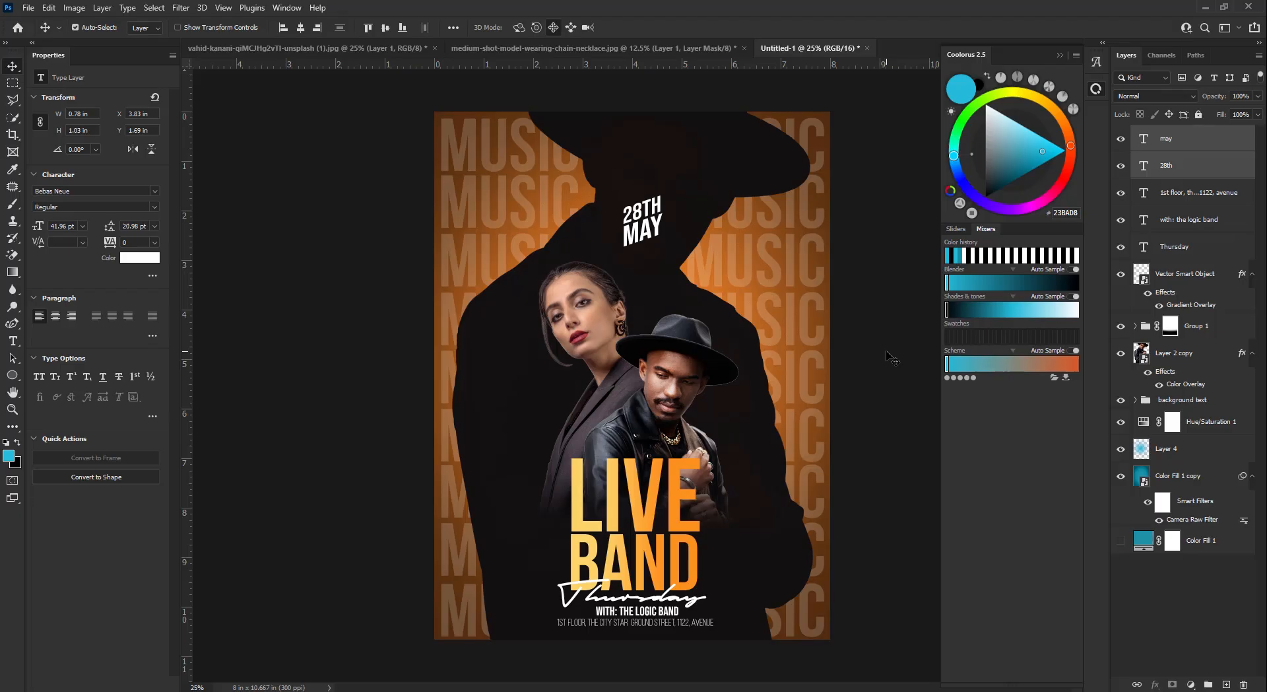
key(Up)
key(Up)
key(Up)
key(Up)
key(Up)
key(Up)
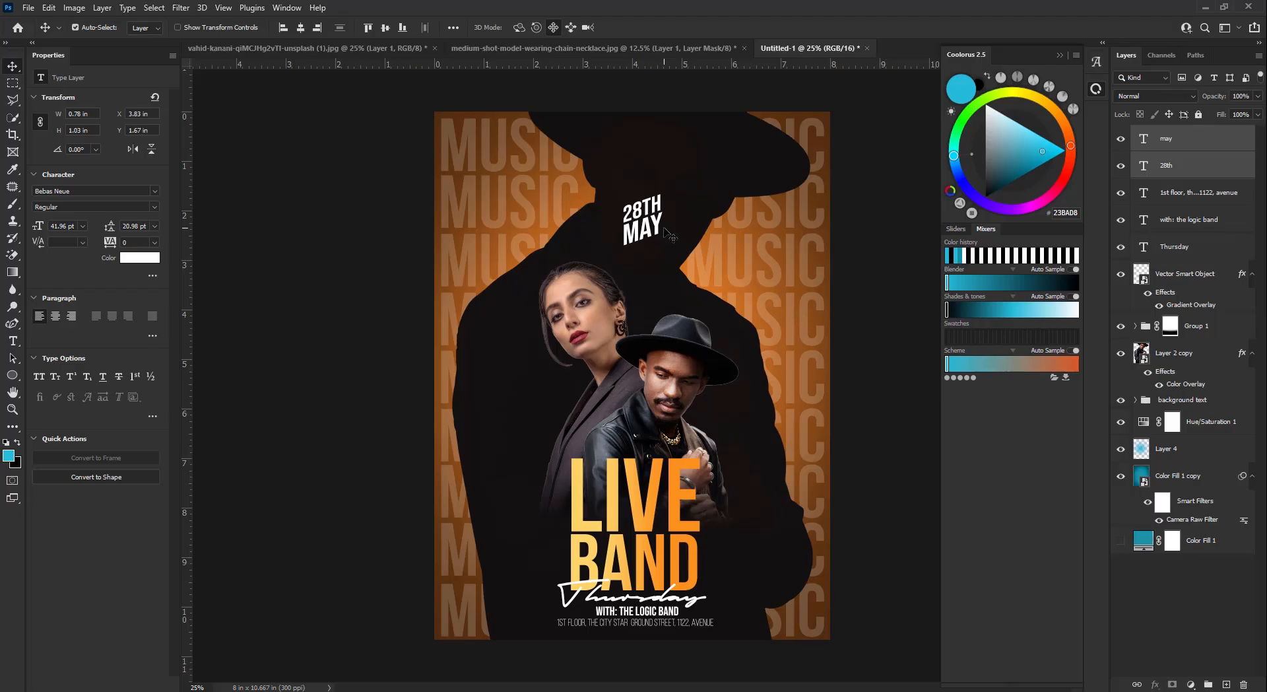
click(512, 513)
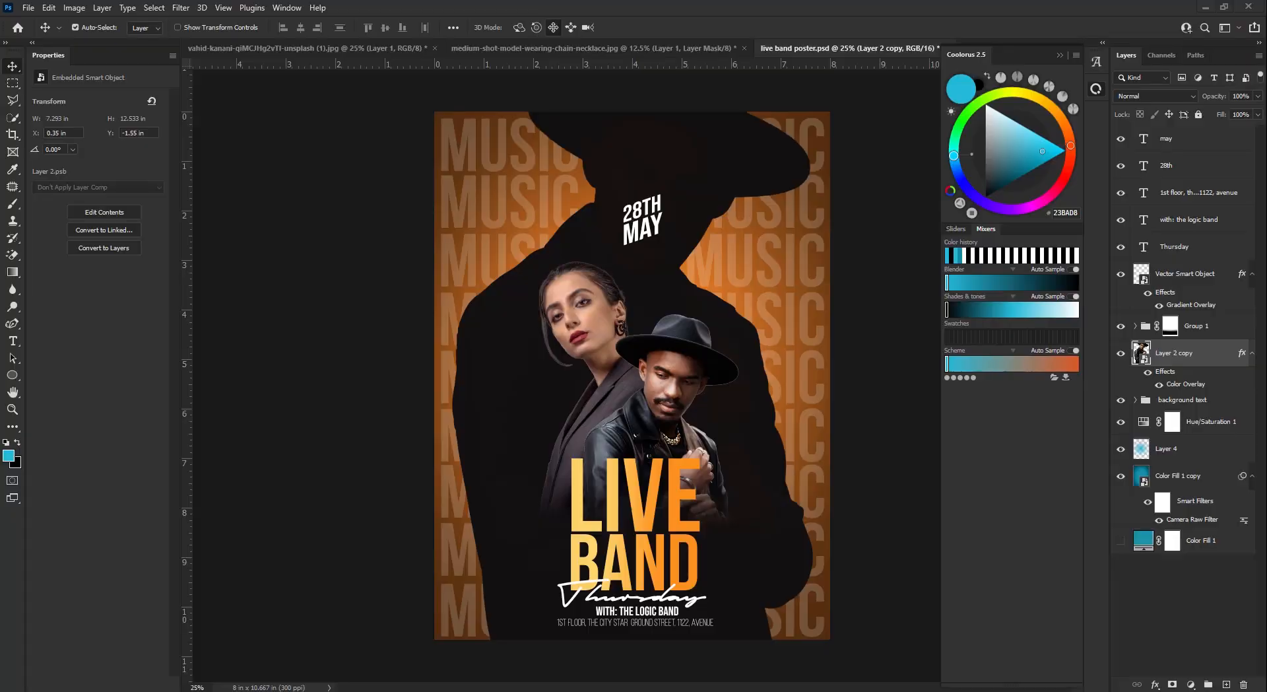
- Place curve-01.png behind the models and scale it down
drag(217, 250, 613, 341)
drag(631, 272, 631, 325)
drag(719, 401, 720, 383)
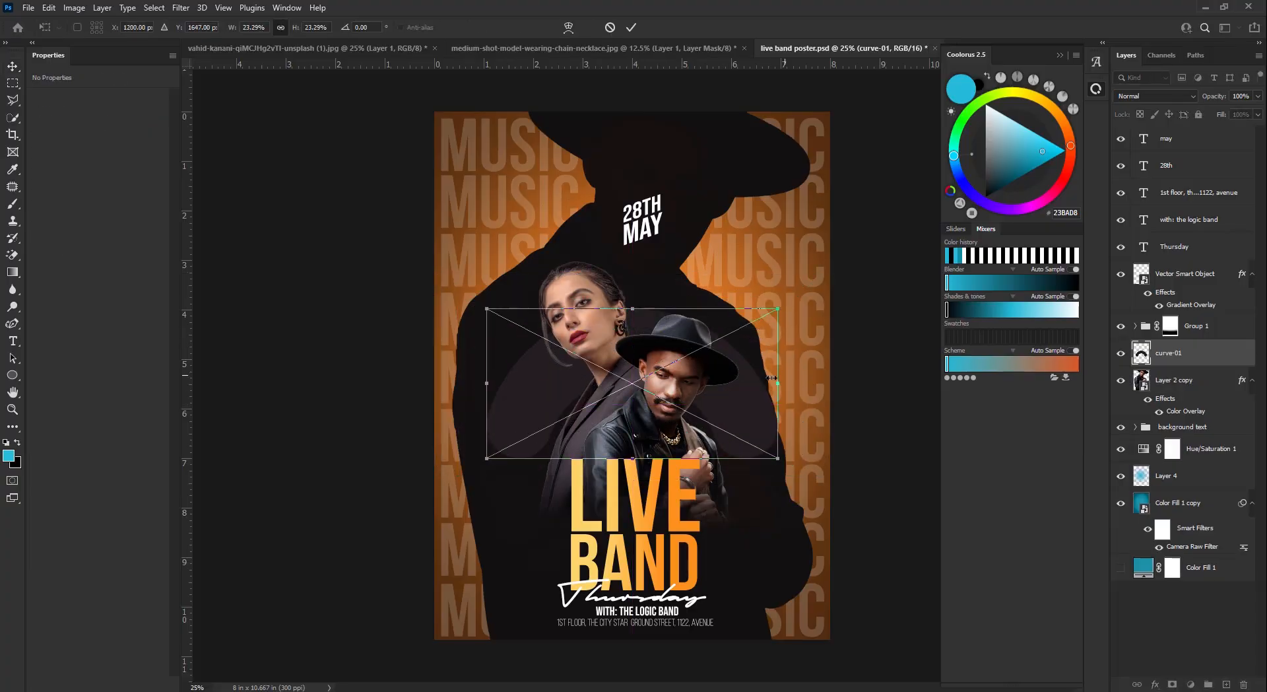
drag(633, 459, 635, 449)
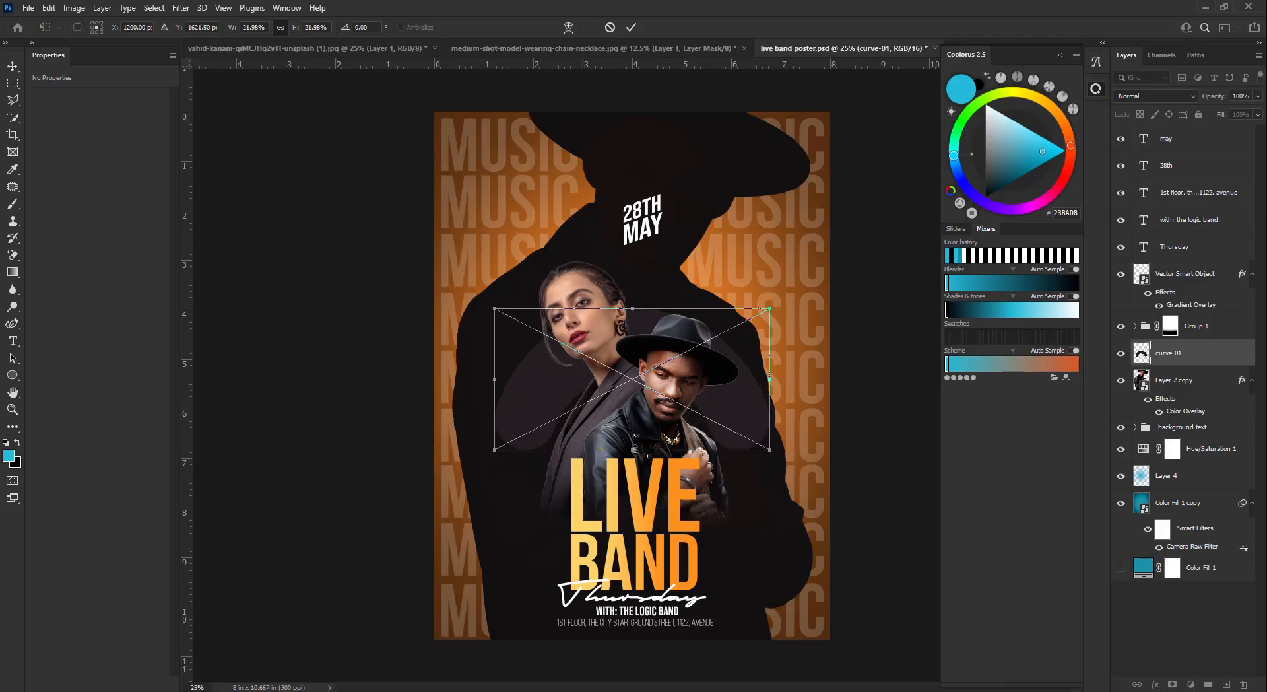
click(631, 27)
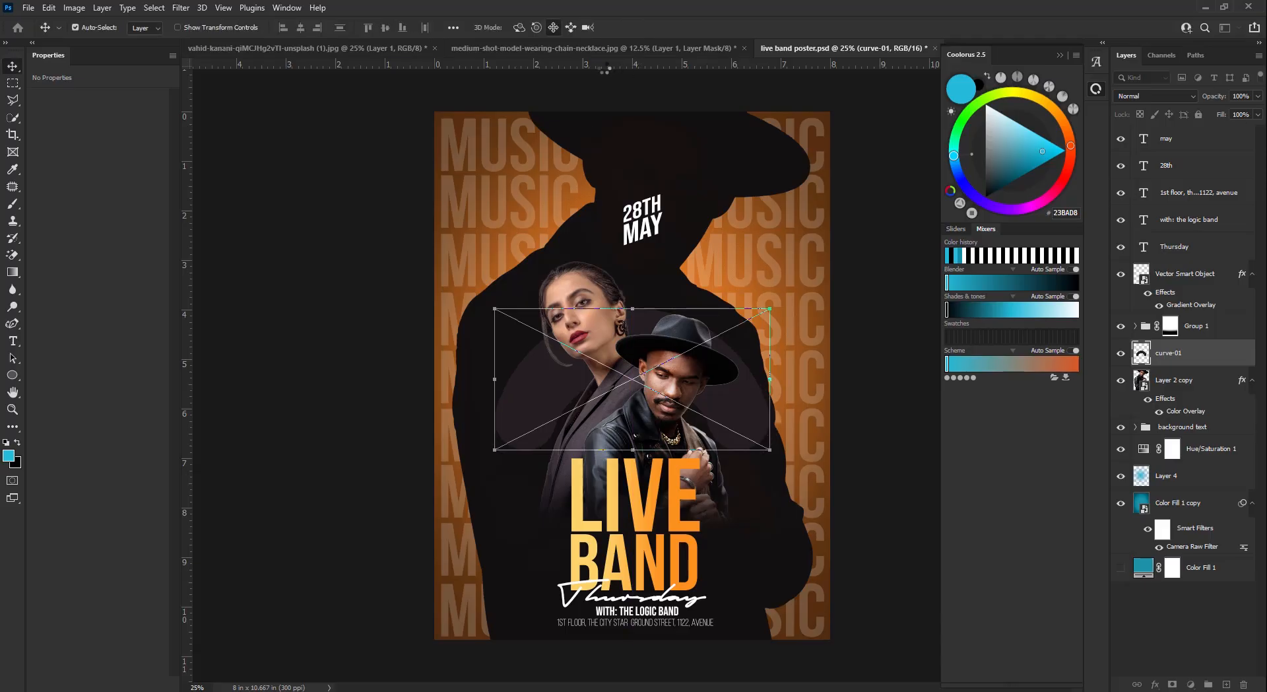
- Give curve-01 an orange Gradient Overlay style and shrink it slightly
double_click(1244, 352)
click(792, 379)
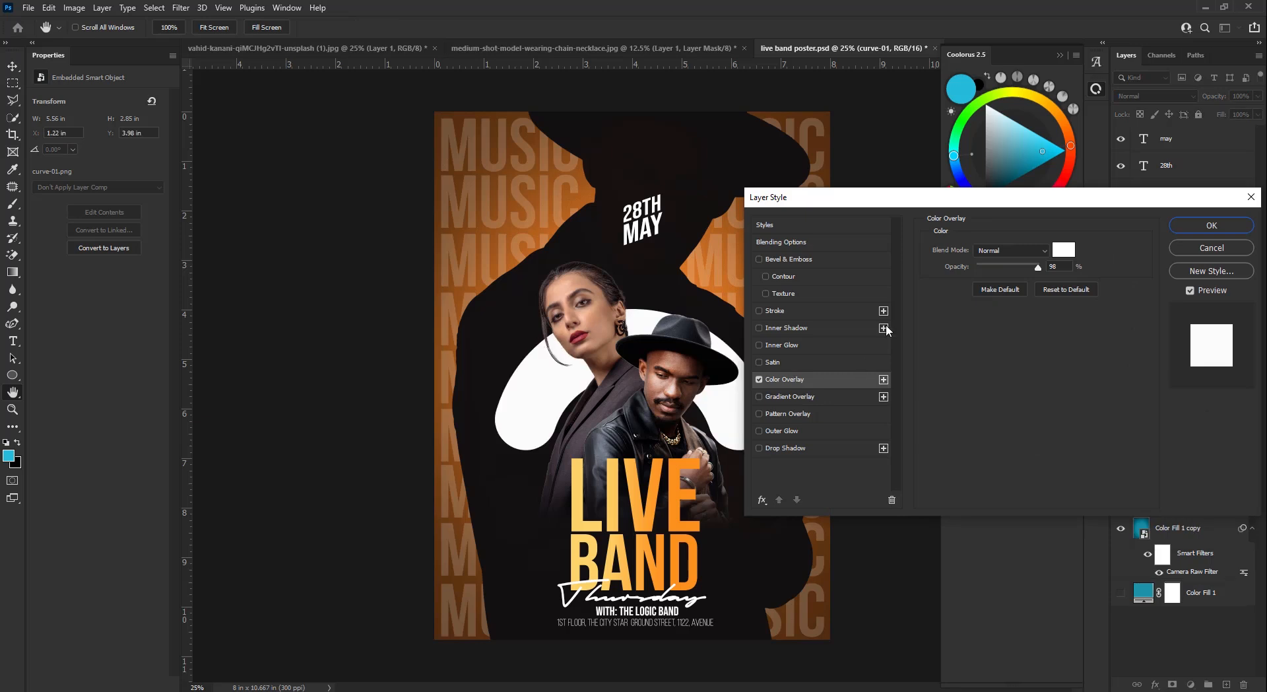
drag(948, 206, 1029, 178)
click(839, 350)
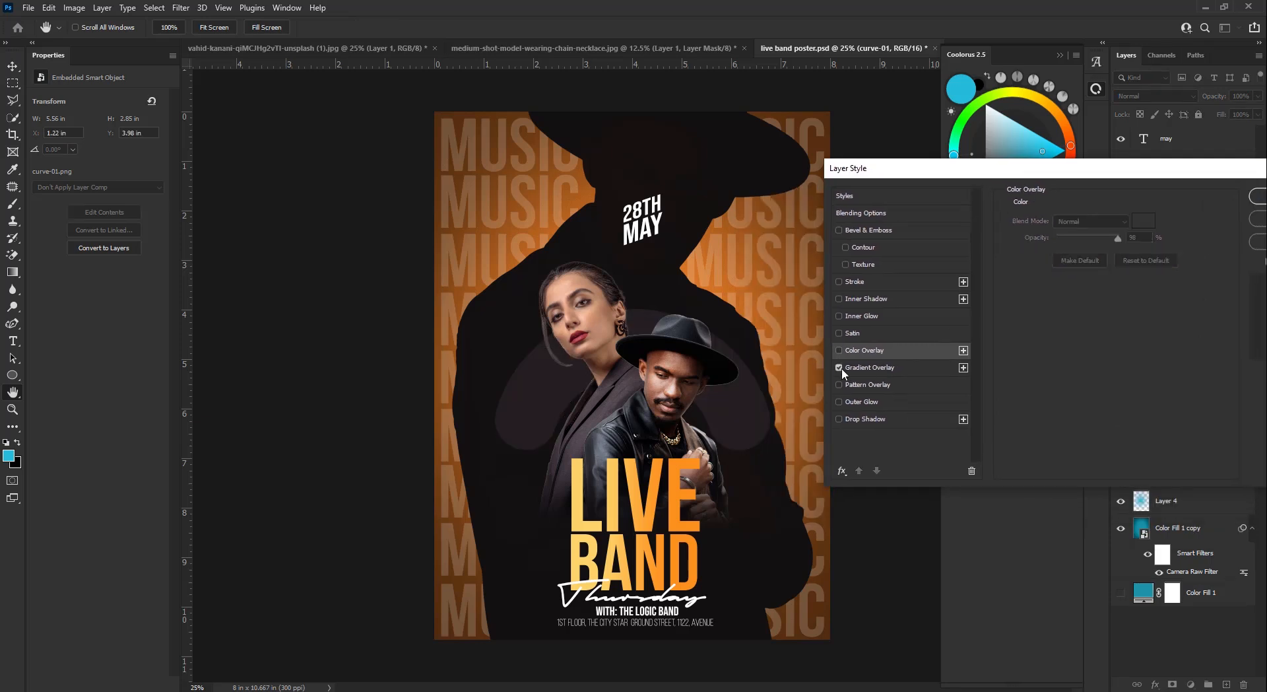
click(838, 367)
click(1258, 196)
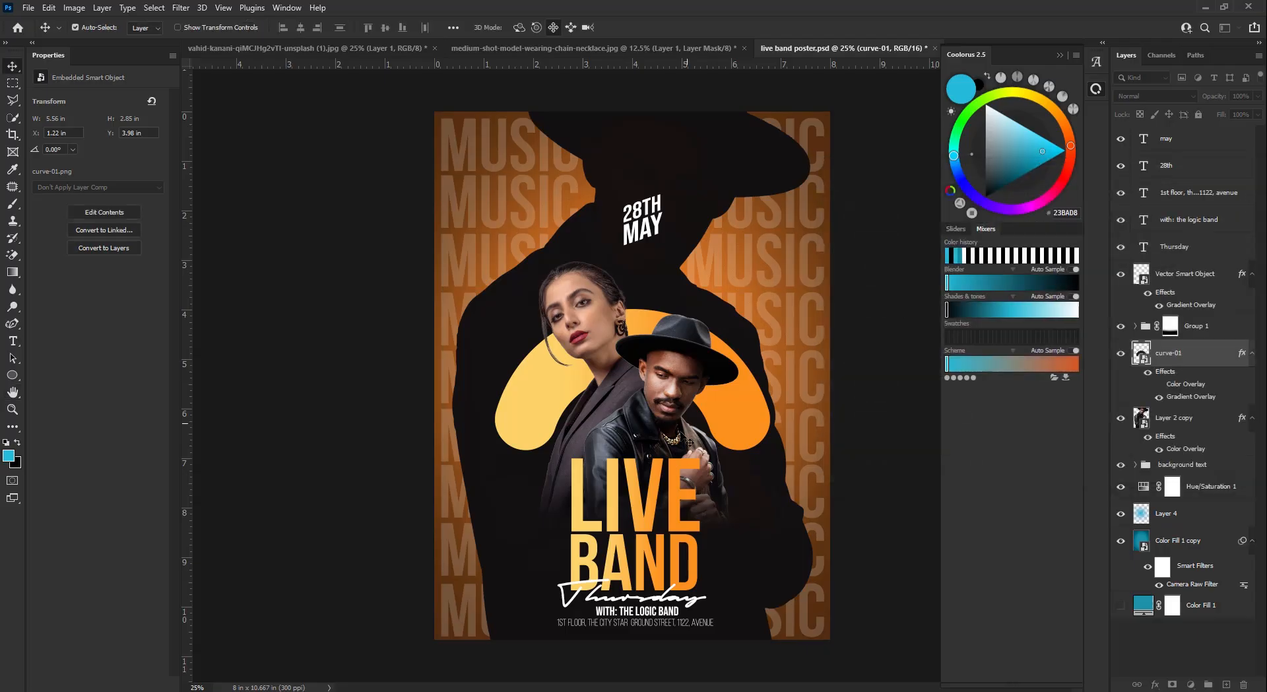
key(ctrl+t)
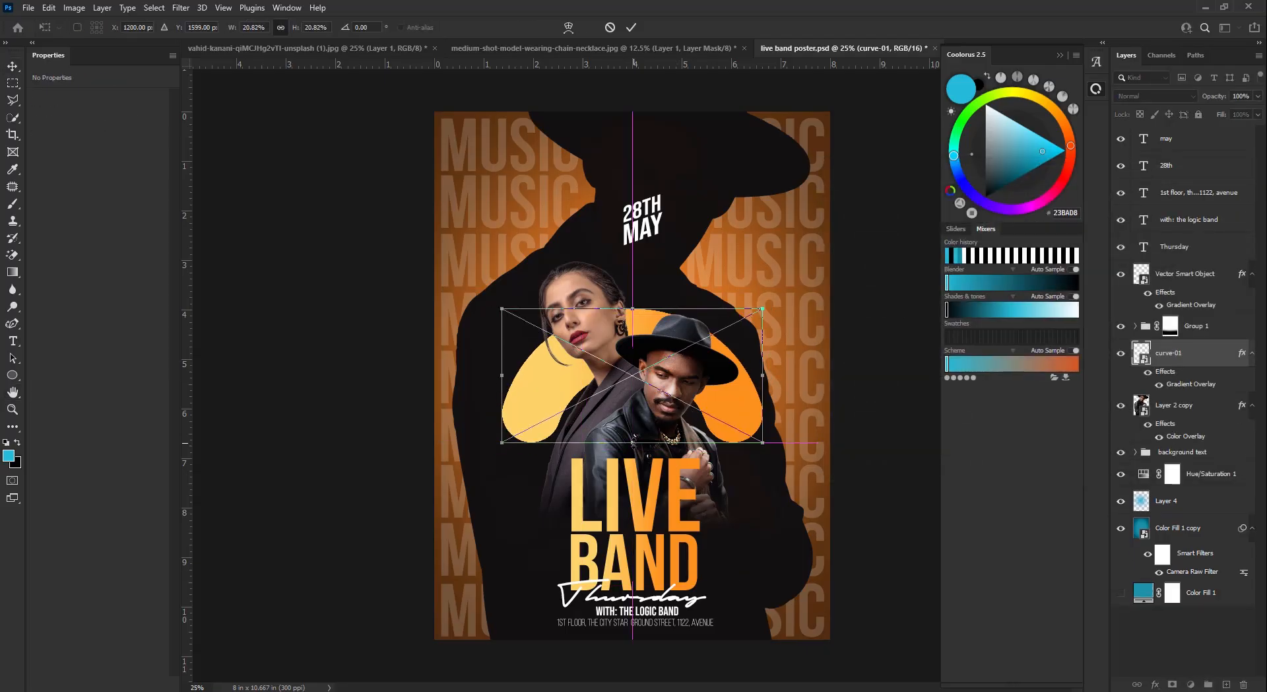
drag(763, 375, 756, 375)
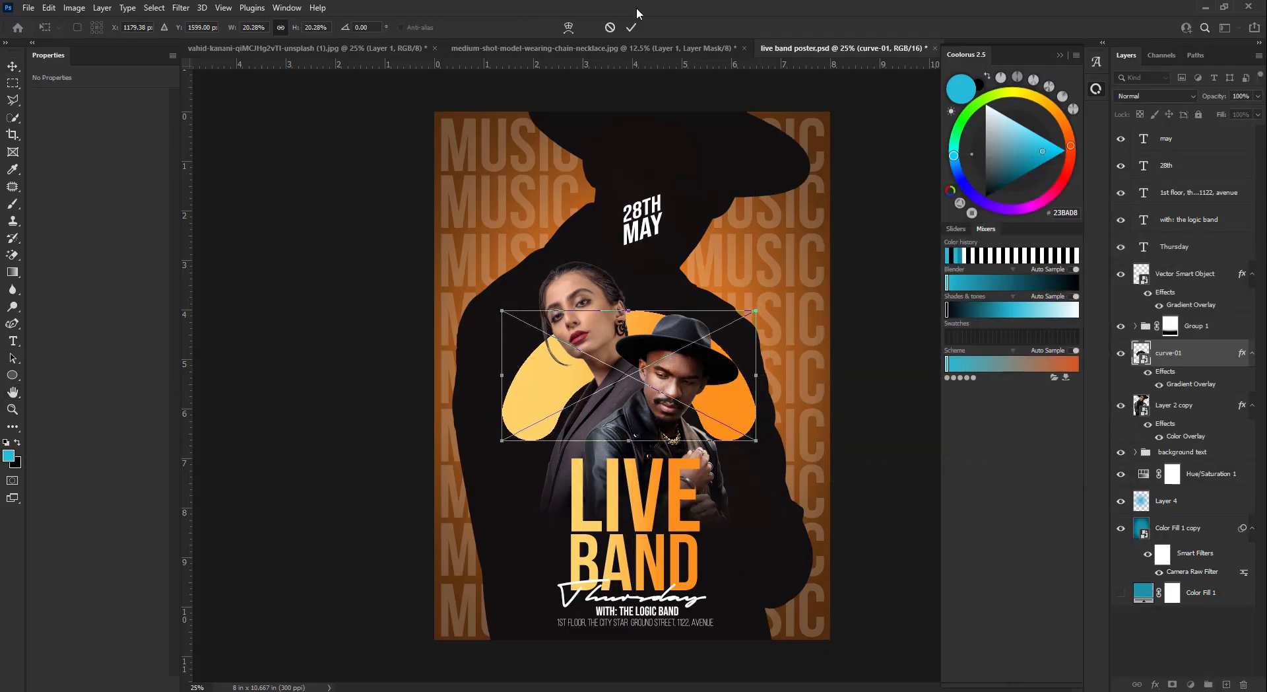
click(631, 27)
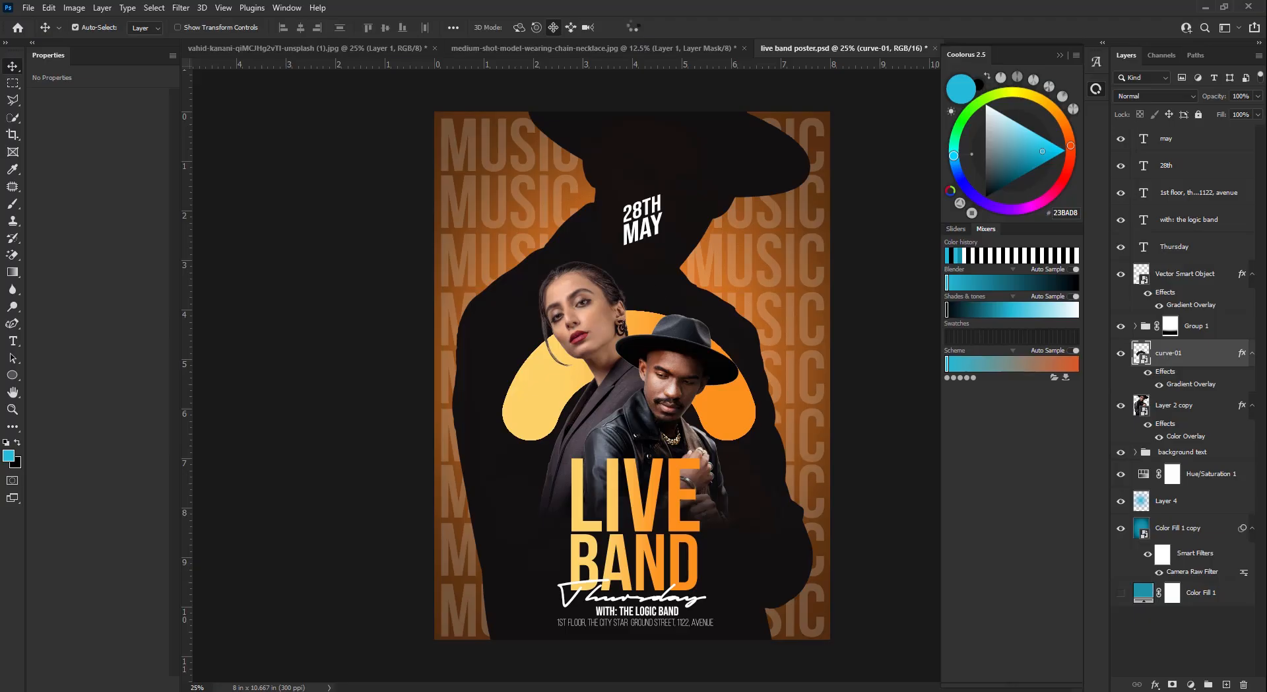
- Nudge the curve-01 arch into its final position behind the models
click(681, 352)
click(530, 399)
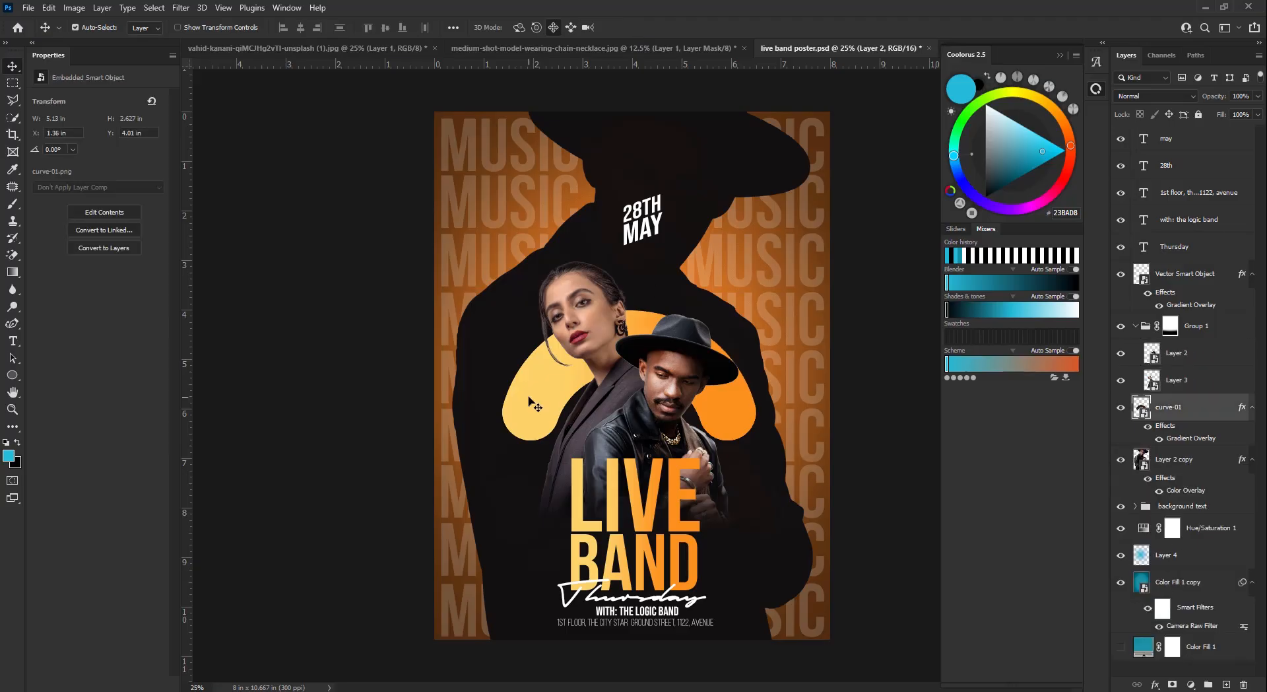
key(Down)
key(Down)
key(Down)
key(Down)
key(Down)
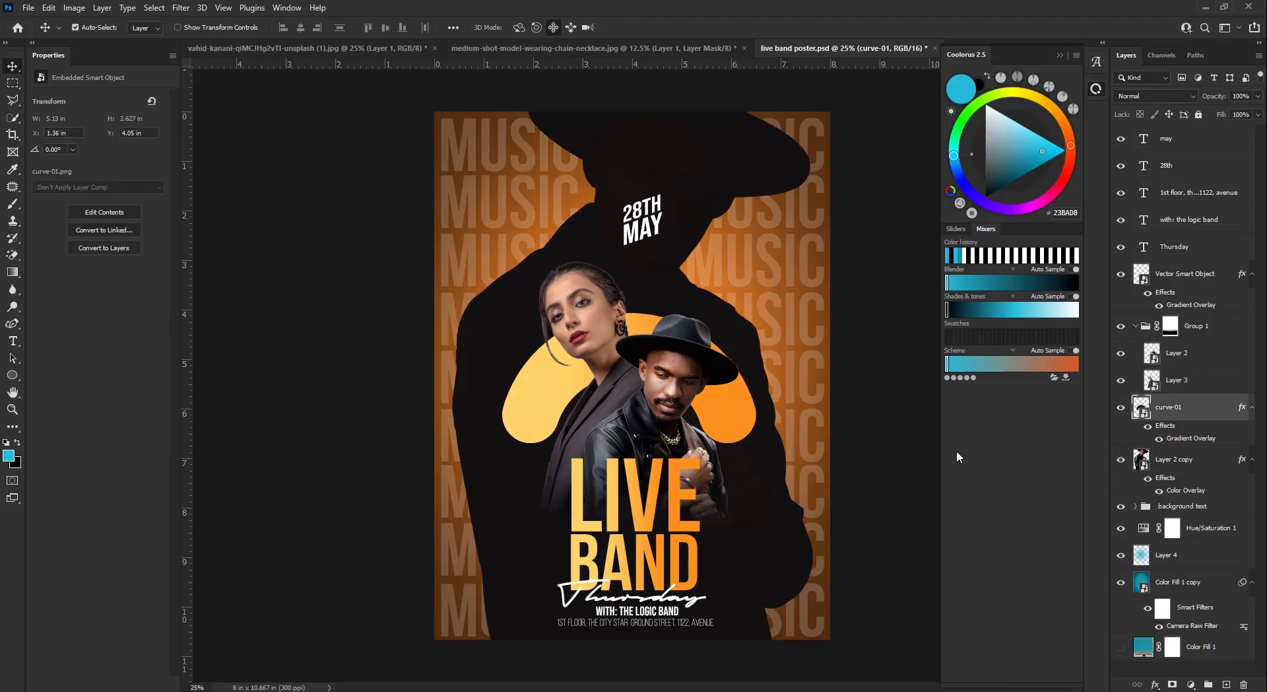
key(shift+Up)
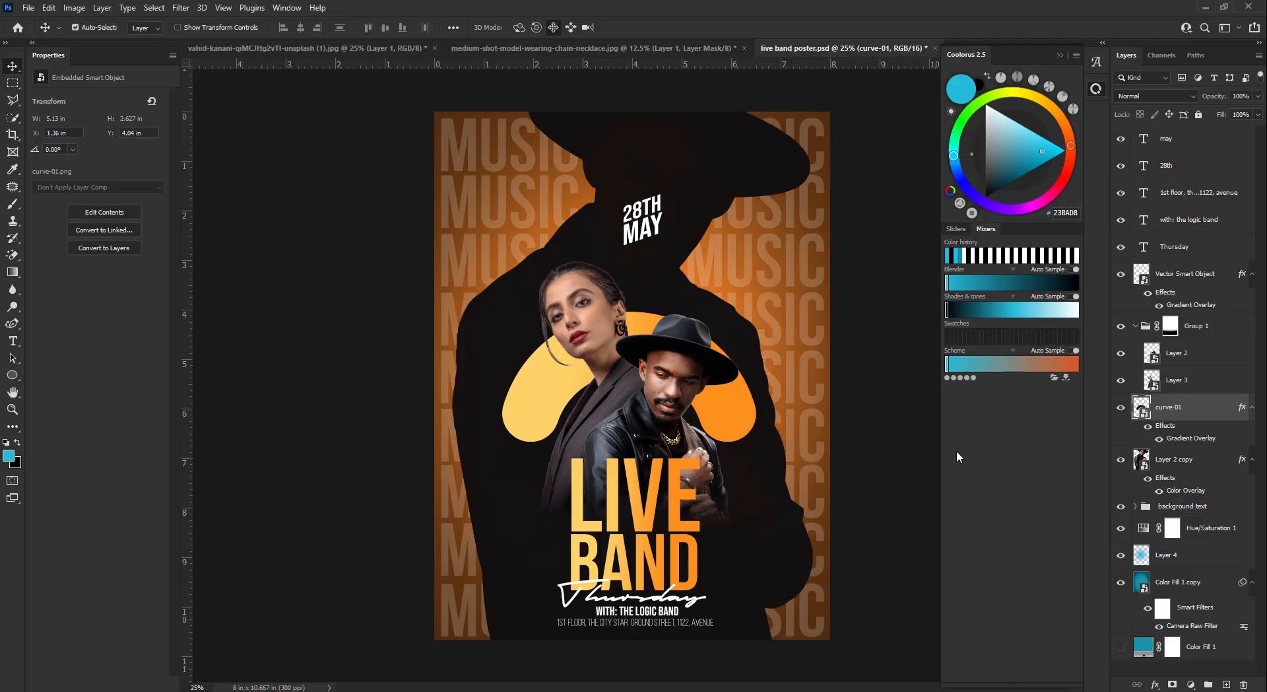
key(Up)
key(Right)
key(Right)
key(Left)
key(Down)
key(Down)
key(Down)
key(Down)
key(Down)
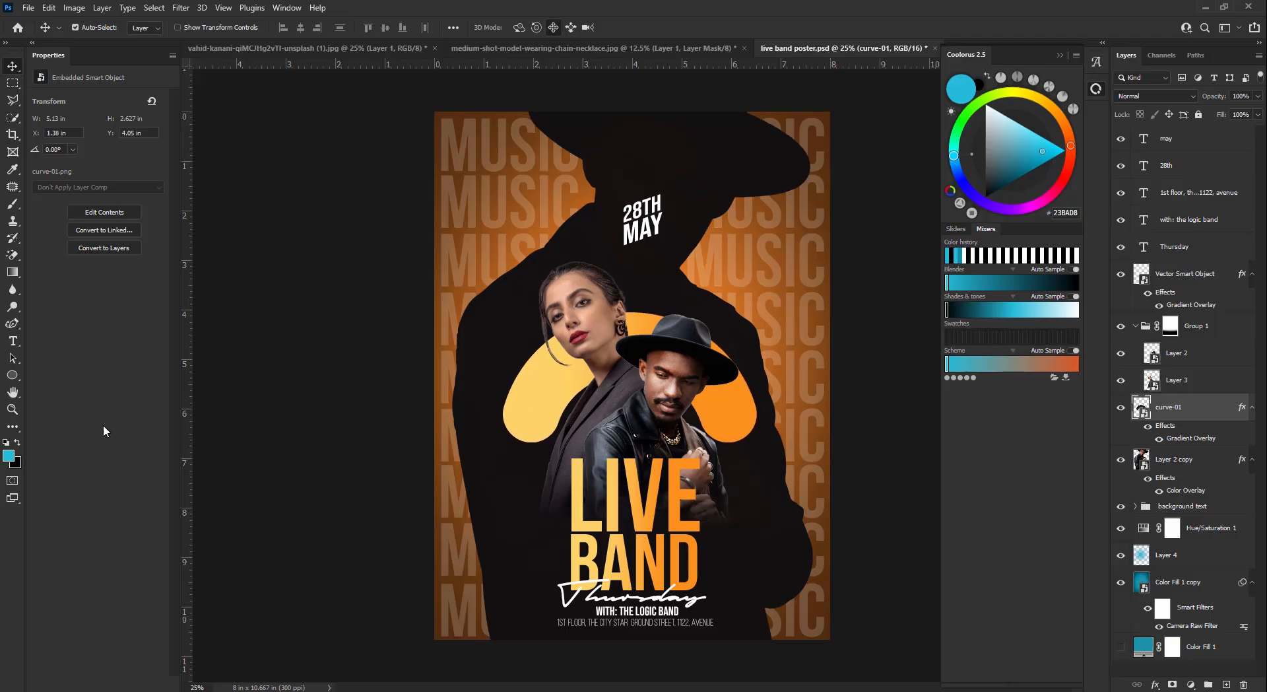
- Add a yellow-to-orange Gradient Overlay to MAY and nudge it down
click(662, 228)
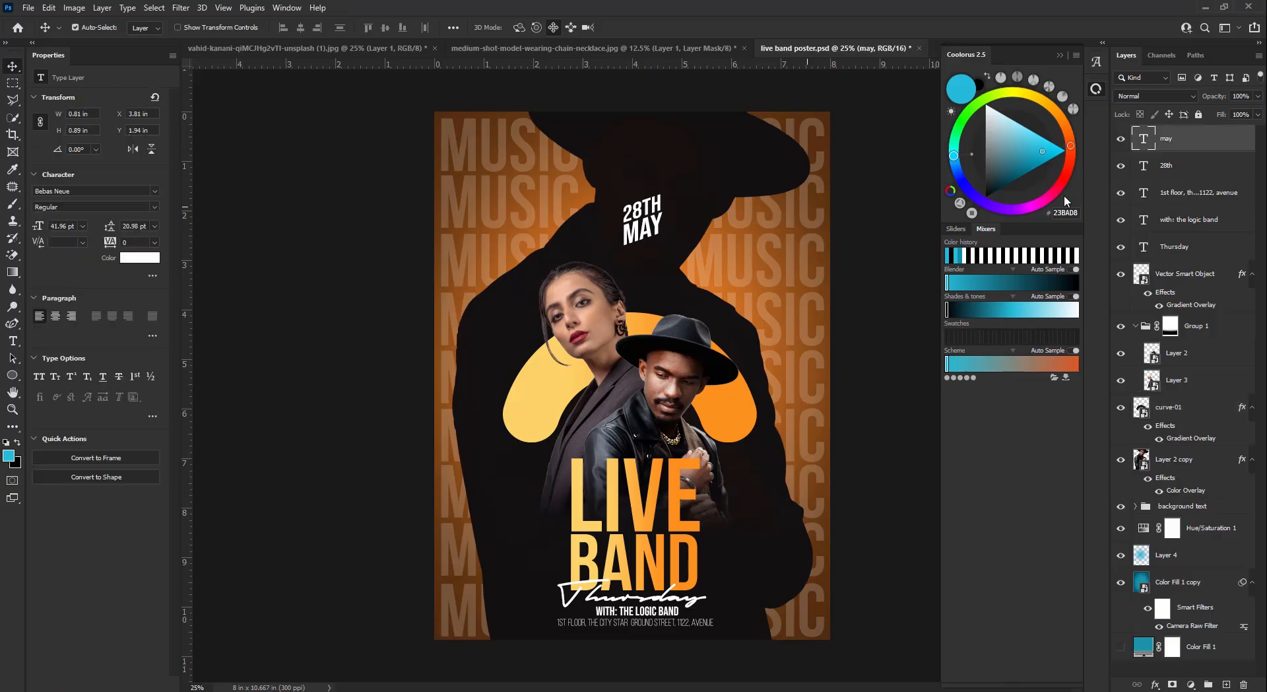
double_click(1196, 144)
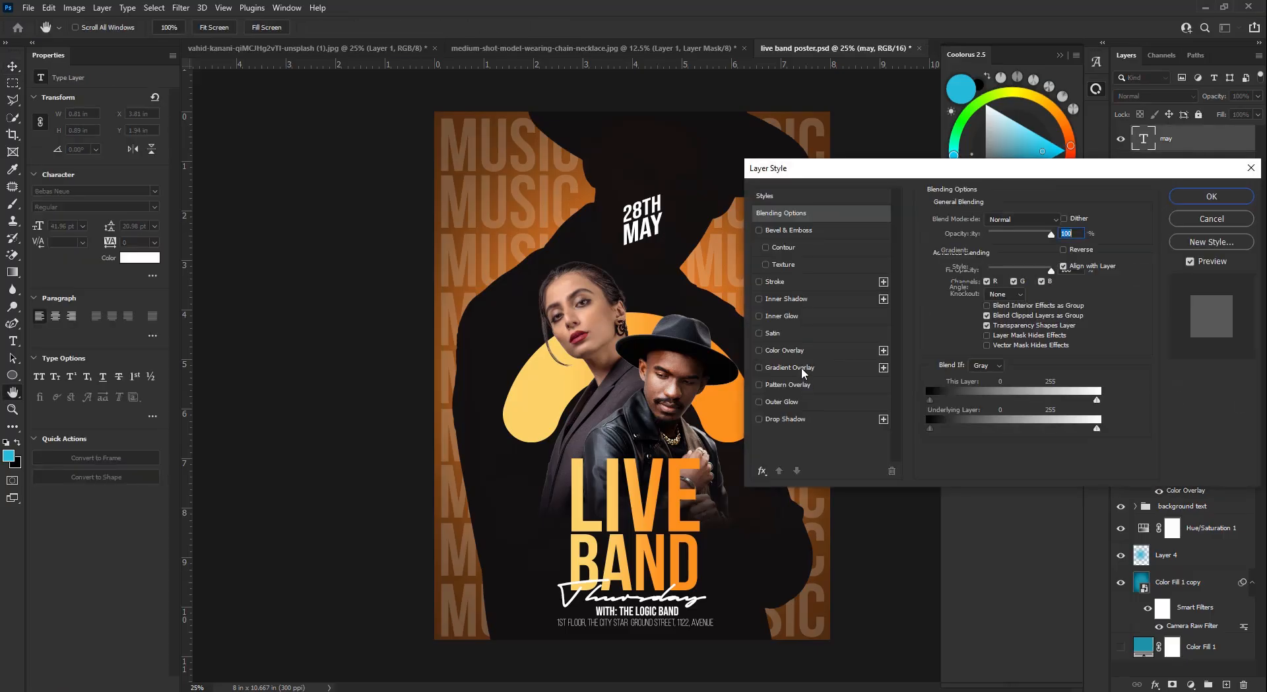
click(801, 367)
click(1205, 198)
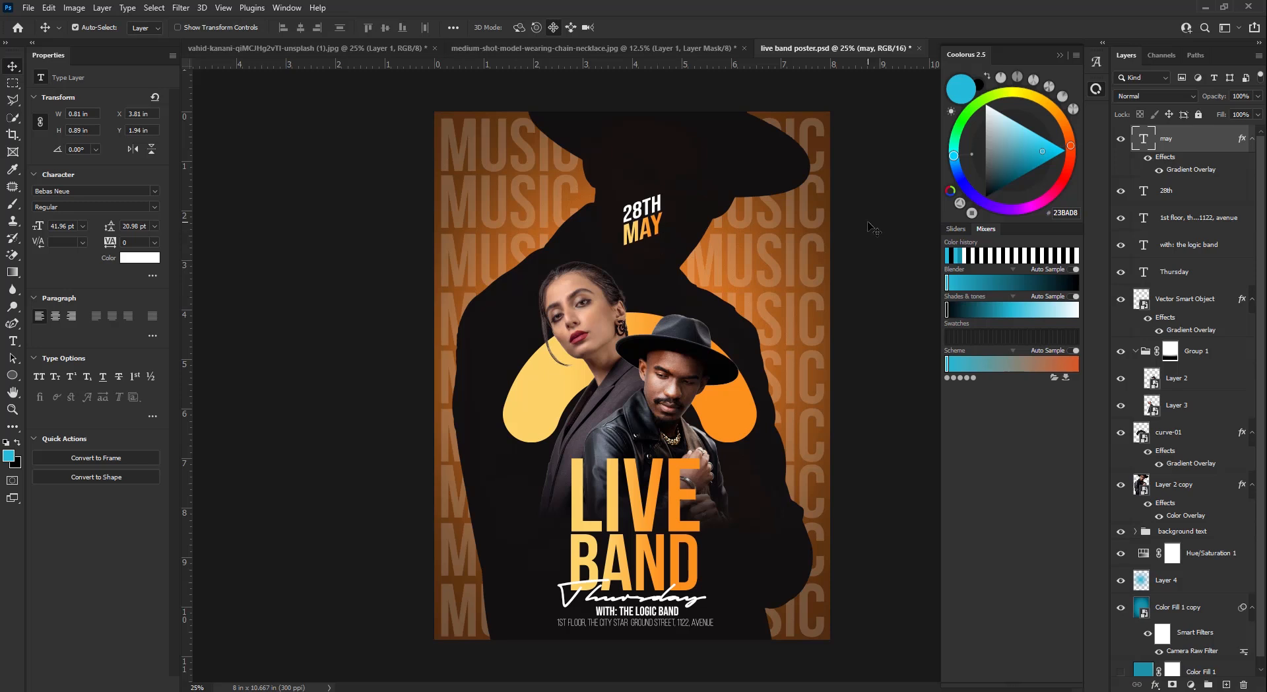
key(Down)
- Duplicate the credit text, retype it as 7PM, enlarge it and move it below the date
drag(647, 620, 526, 504)
double_click(526, 502)
key(ctrl+a)
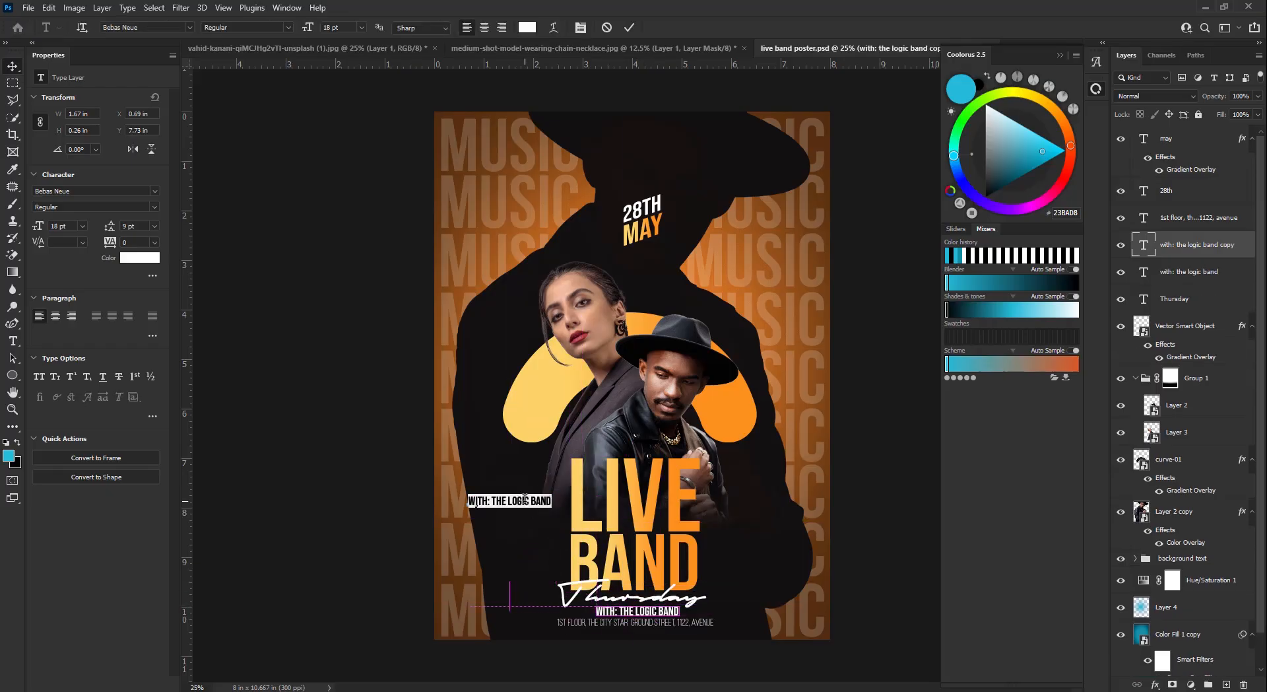
text(7PM)
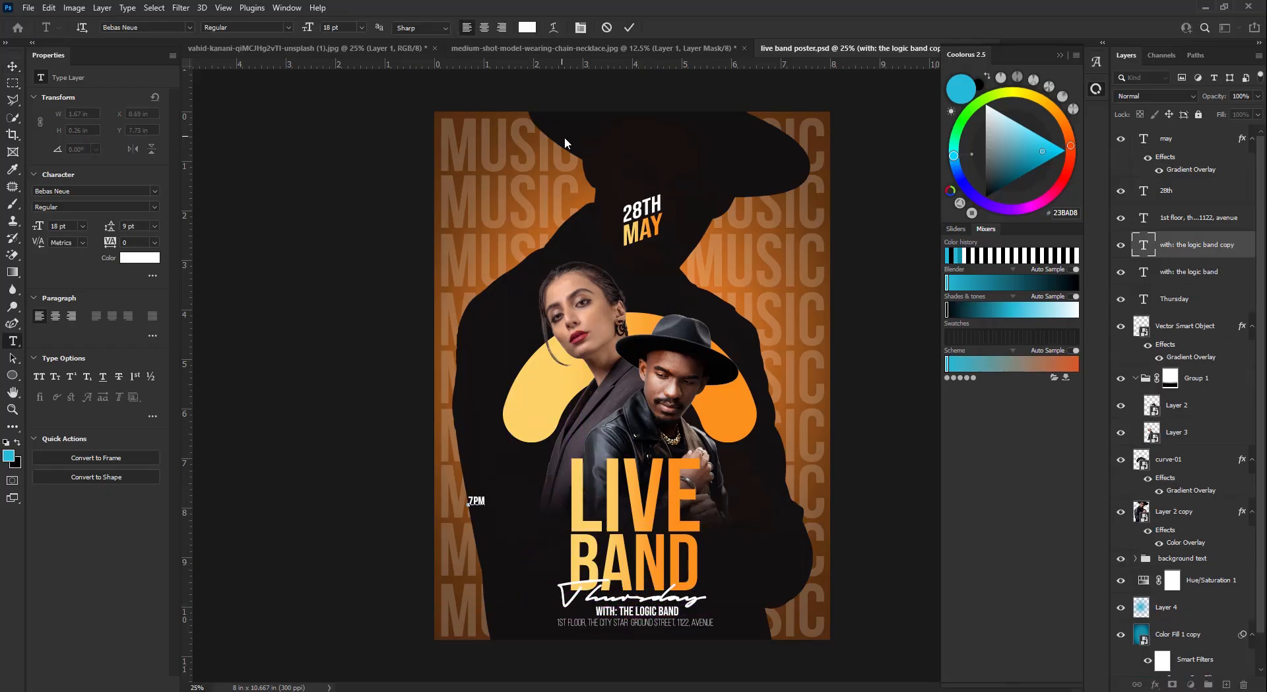
drag(490, 496, 510, 480)
key(ctrl+t)
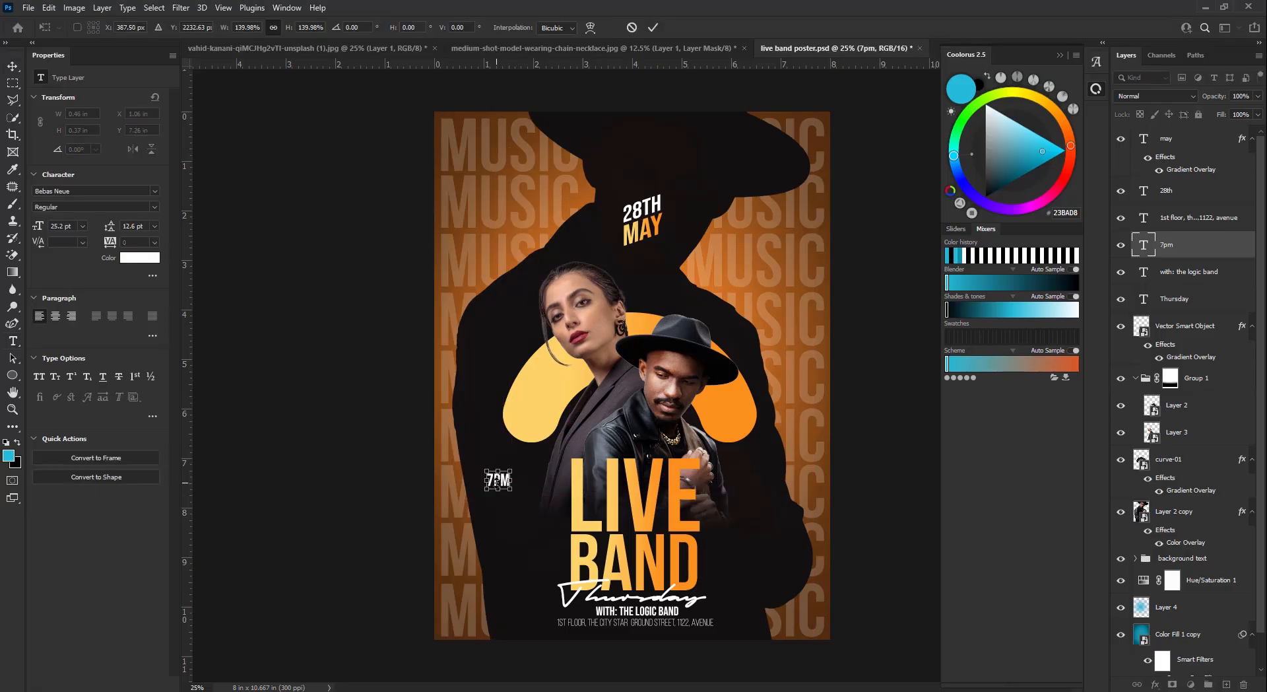
click(652, 27)
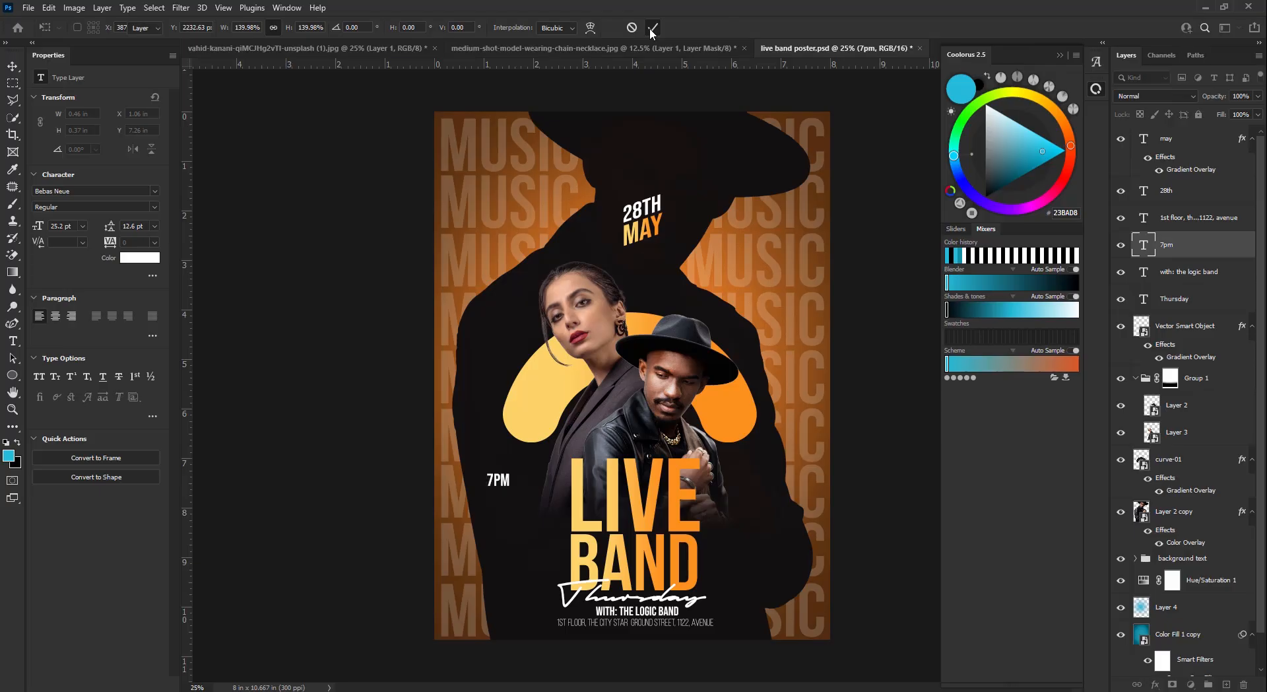
drag(503, 482, 658, 280)
- Change the text to DOOR OPEN 7PM in the Book font style
double_click(643, 279)
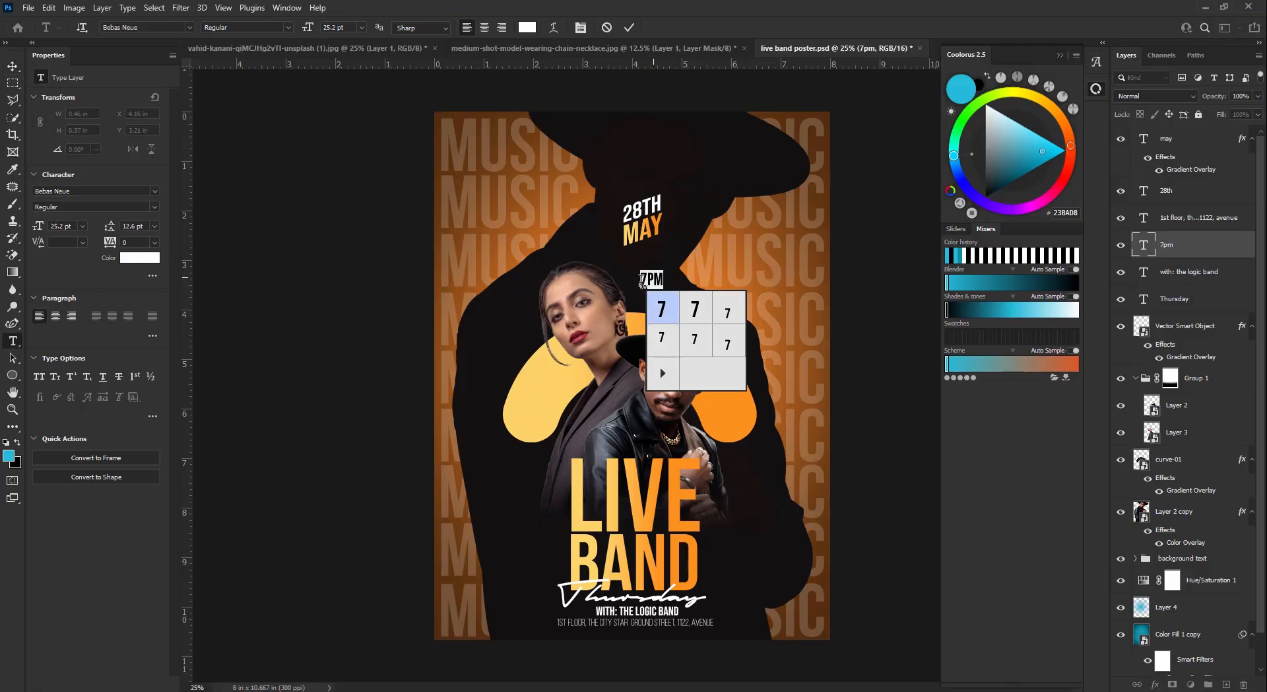
click(640, 280)
text(doo)
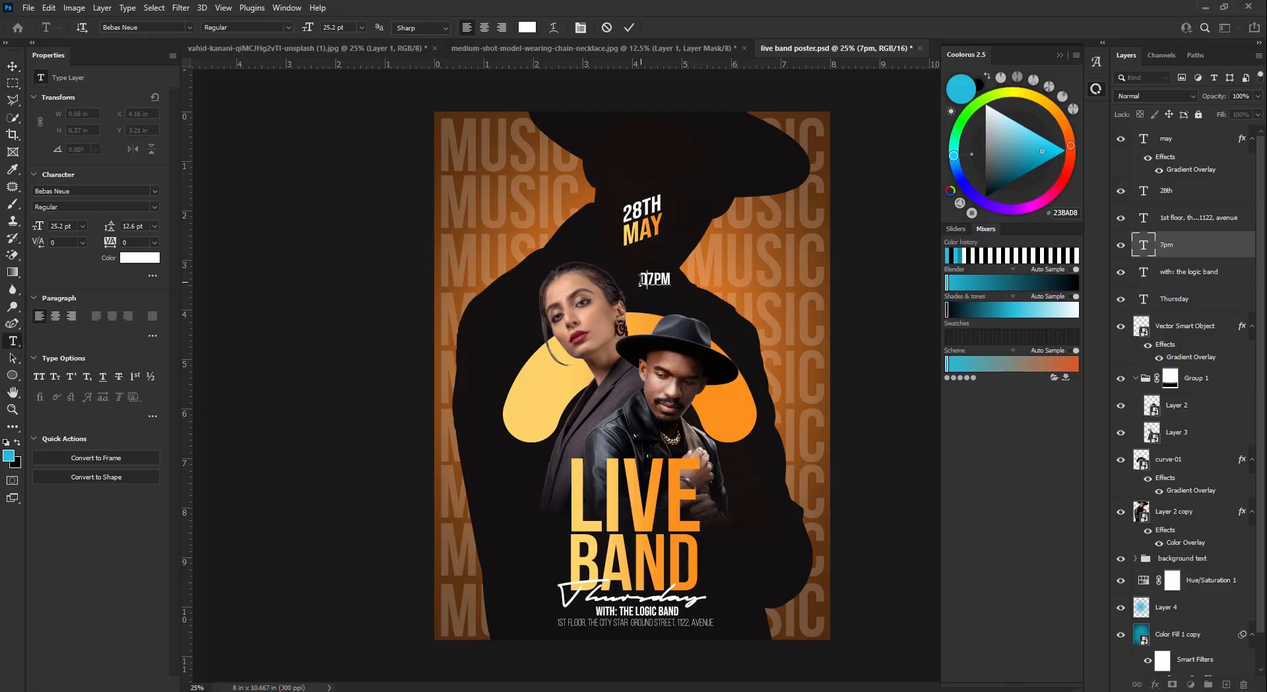
text(r open)
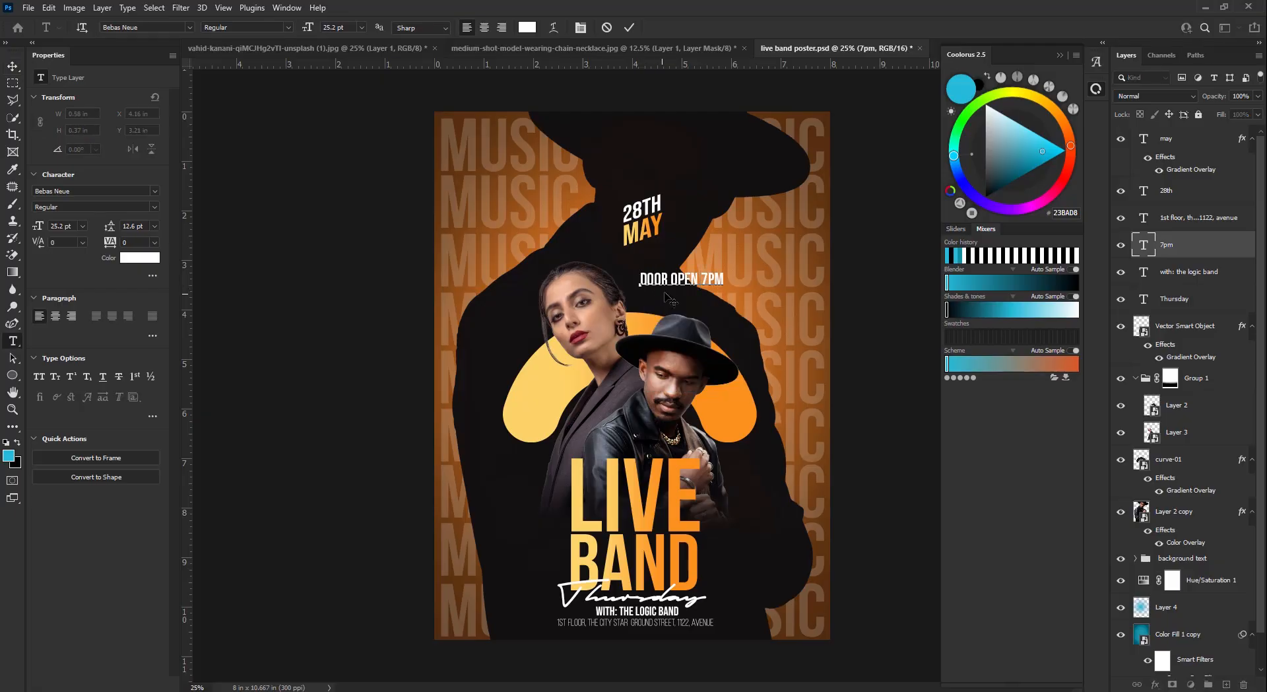
key(ctrl+a)
click(156, 208)
click(66, 242)
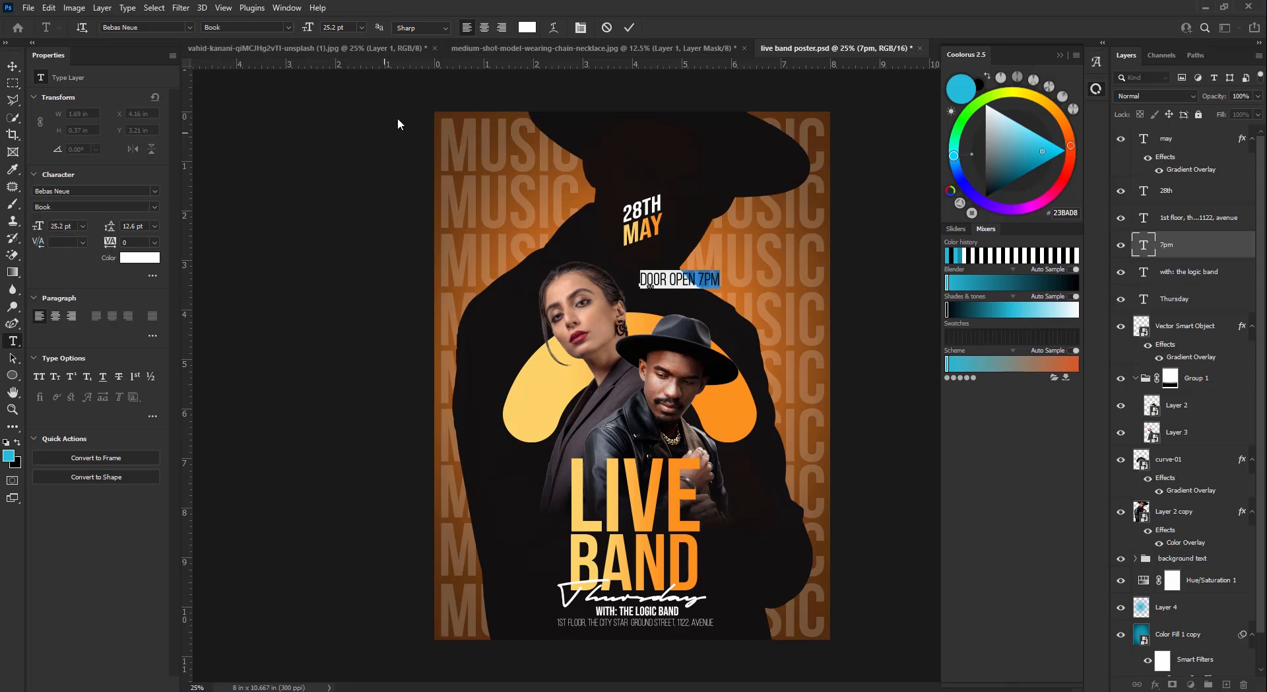
click(629, 27)
- Rotate the DOOR OPEN 7PM text 90° to make it vertical
key(v)
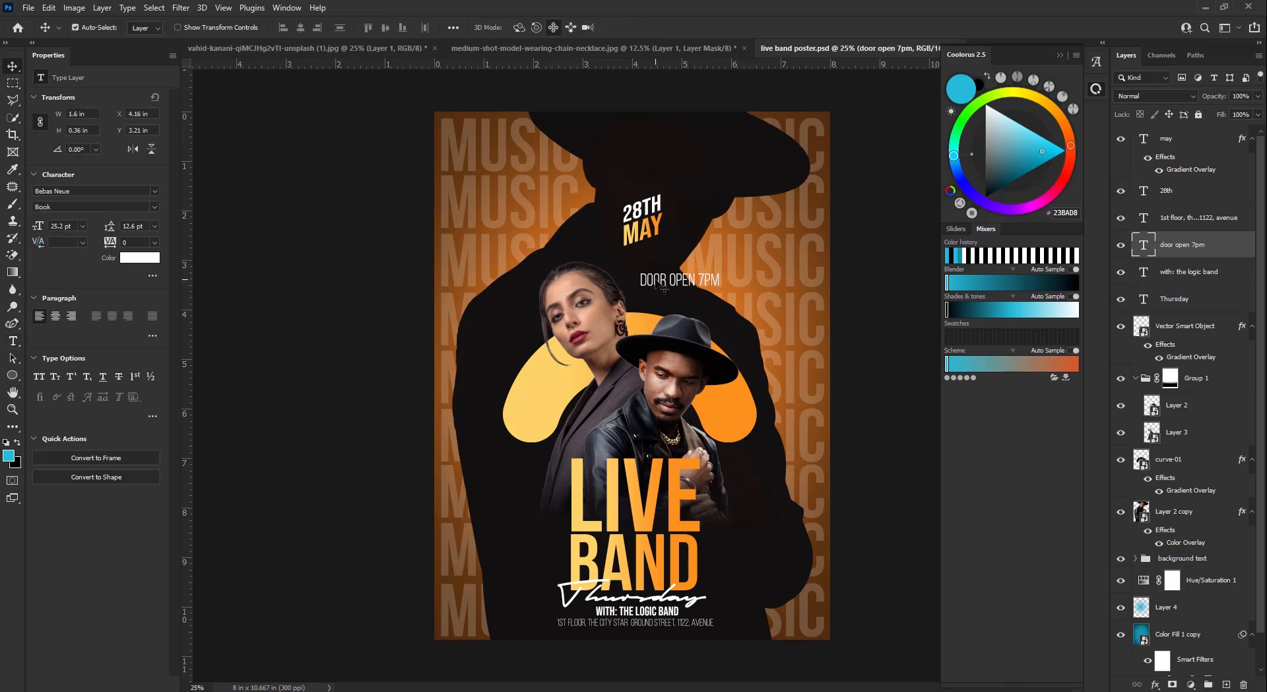
drag(652, 276, 632, 158)
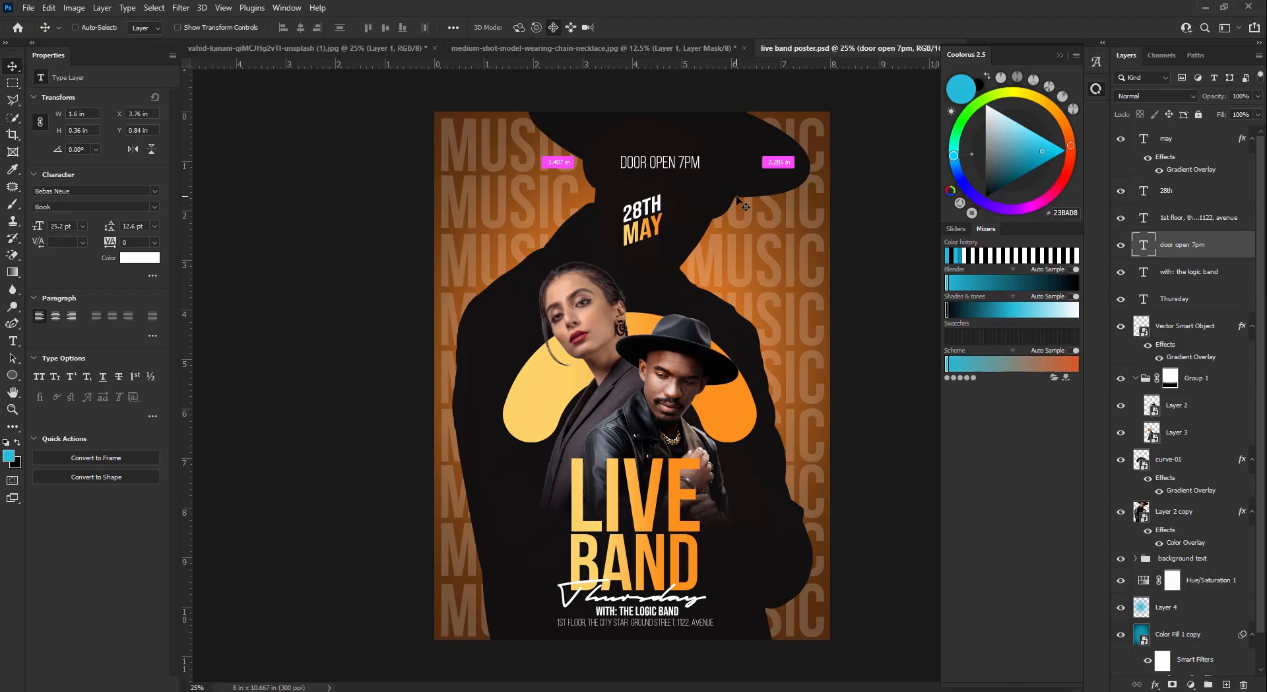
key(ctrl+t)
click(347, 27)
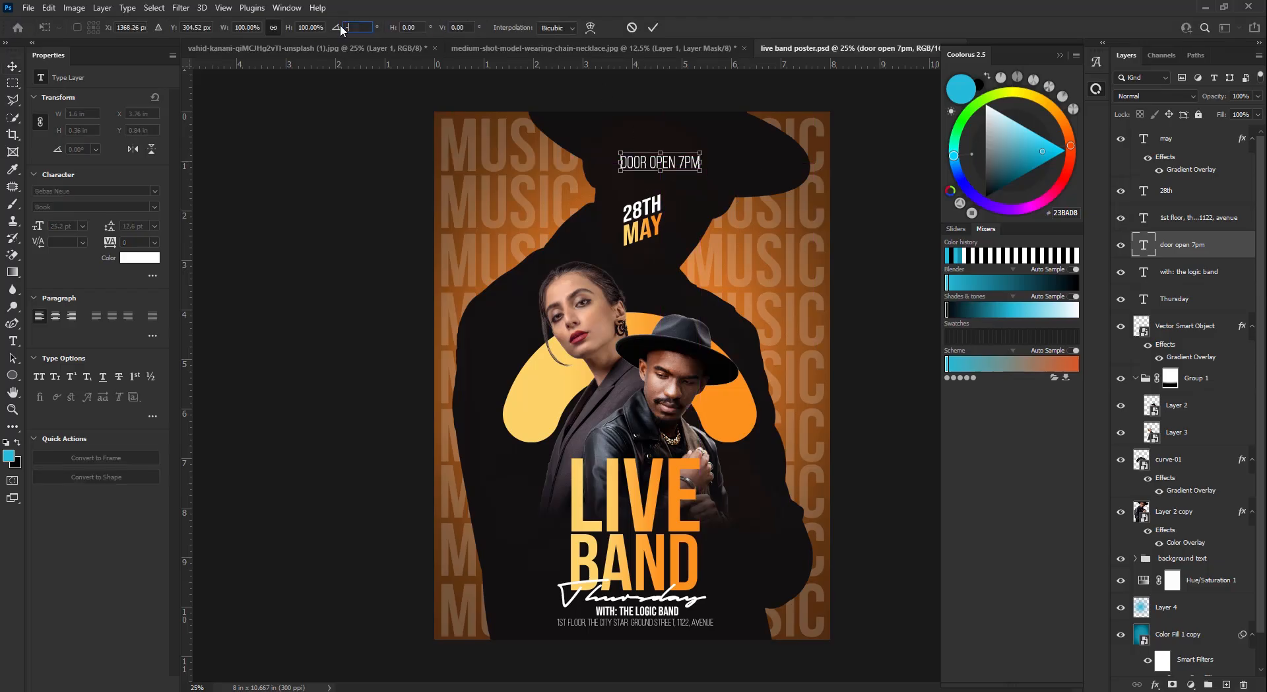
text(90)
key(Return)
key(Return)
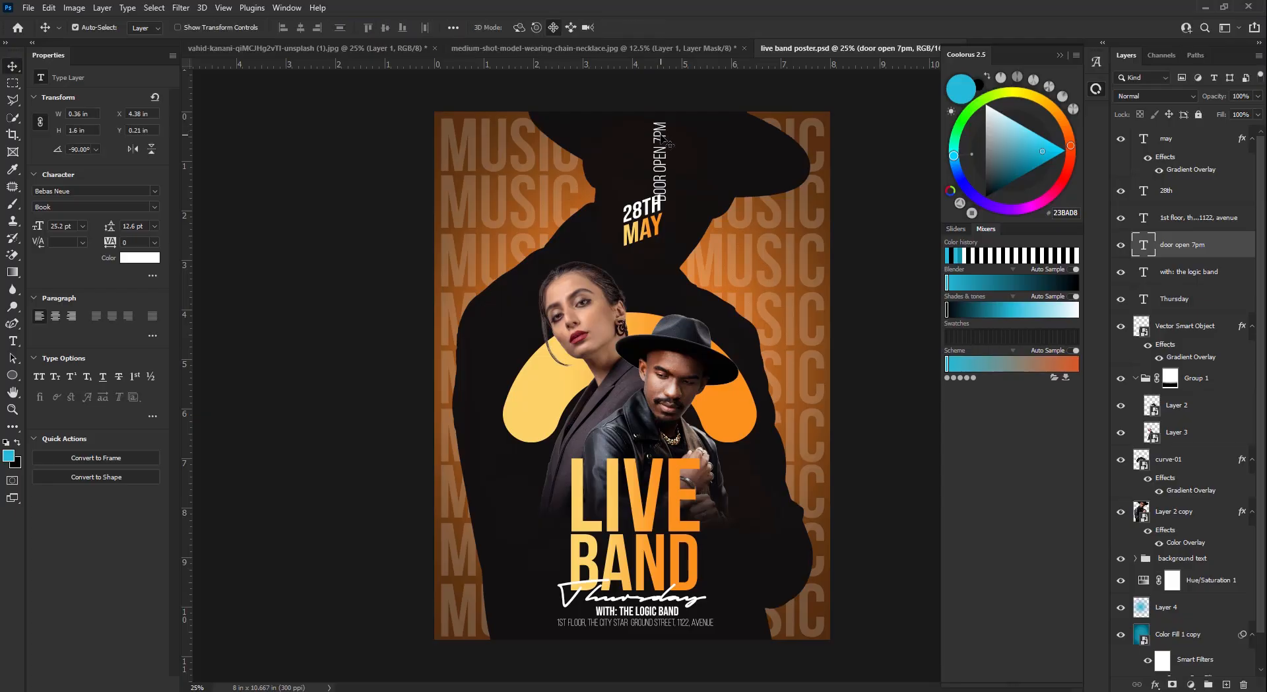
- Set the vertical text to 22 pt beside LIVE BAND and copy it to the left
drag(669, 144, 817, 512)
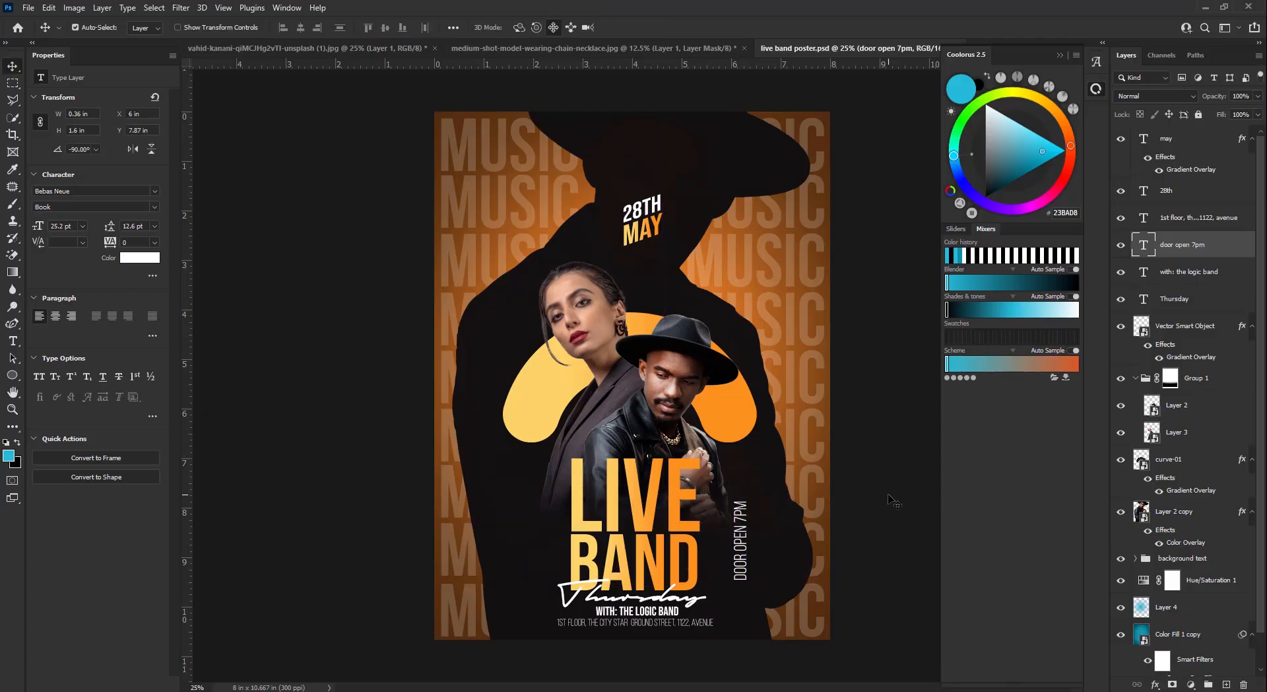
key(Left)
key(Left)
key(Left)
key(Left)
key(Left)
key(Left)
key(Left)
key(Left)
key(Left)
key(Left)
key(Left)
key(Up)
key(Up)
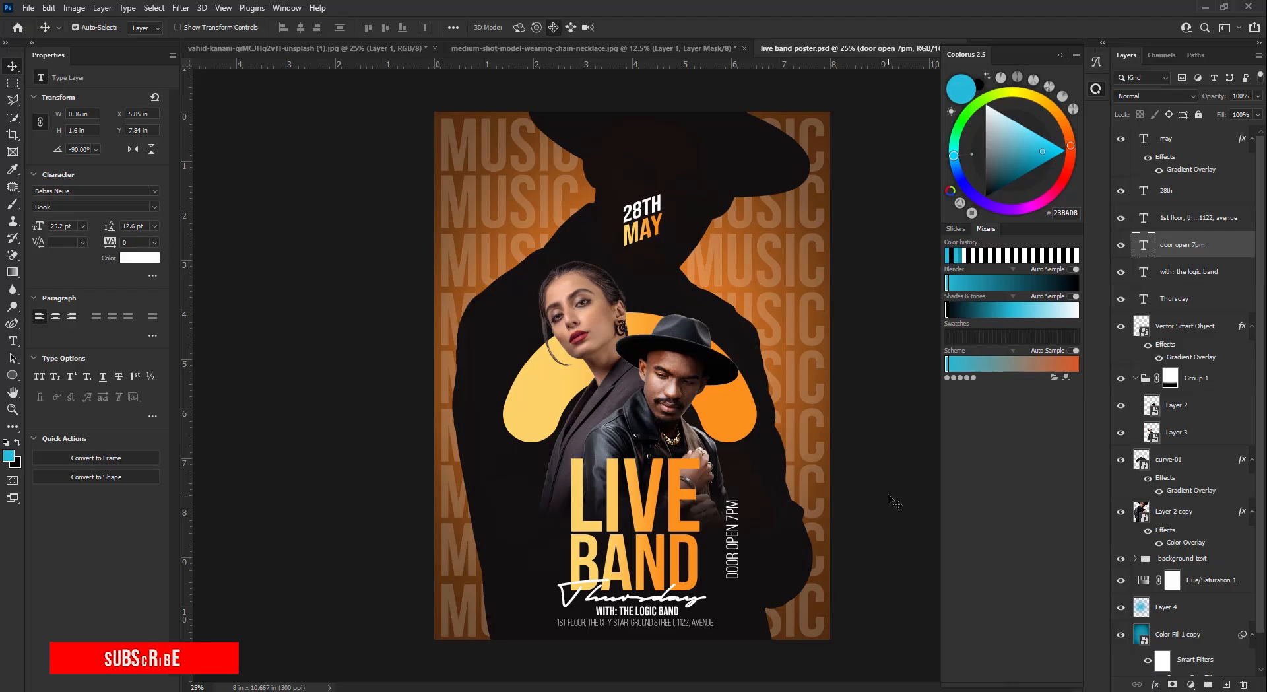
drag(41, 225, 38, 224)
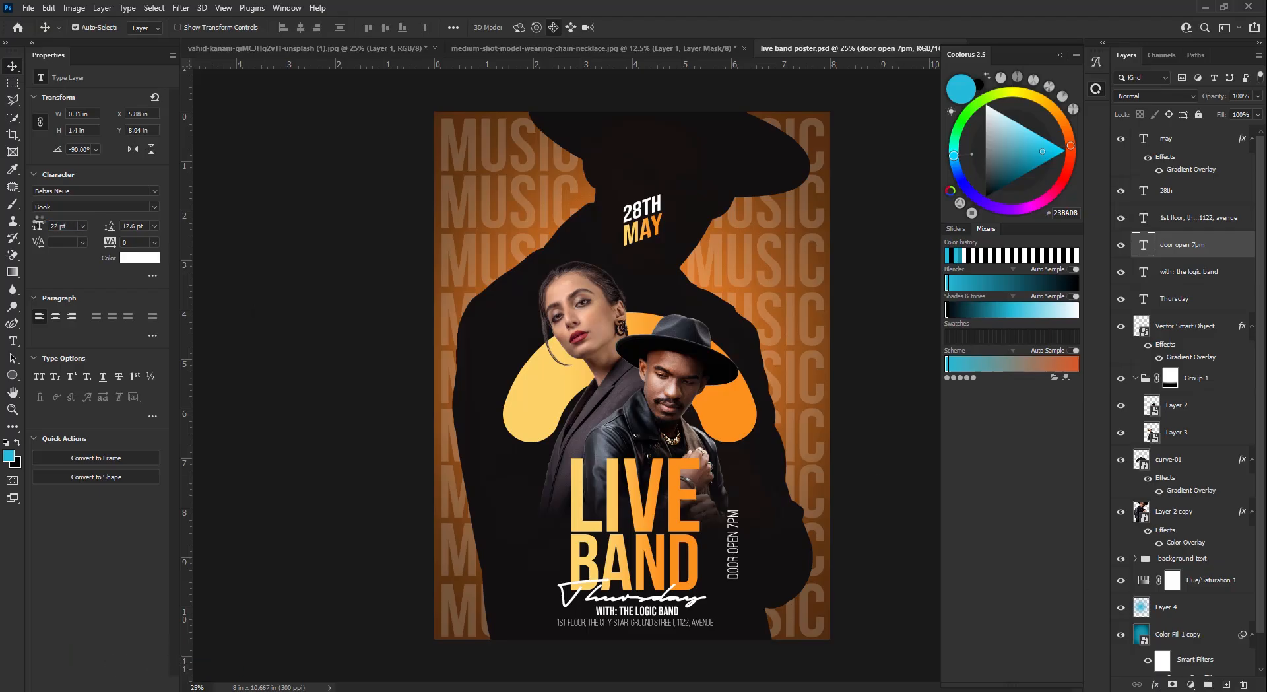
key(Left)
key(Left)
key(Left)
key(Left)
key(Left)
key(Left)
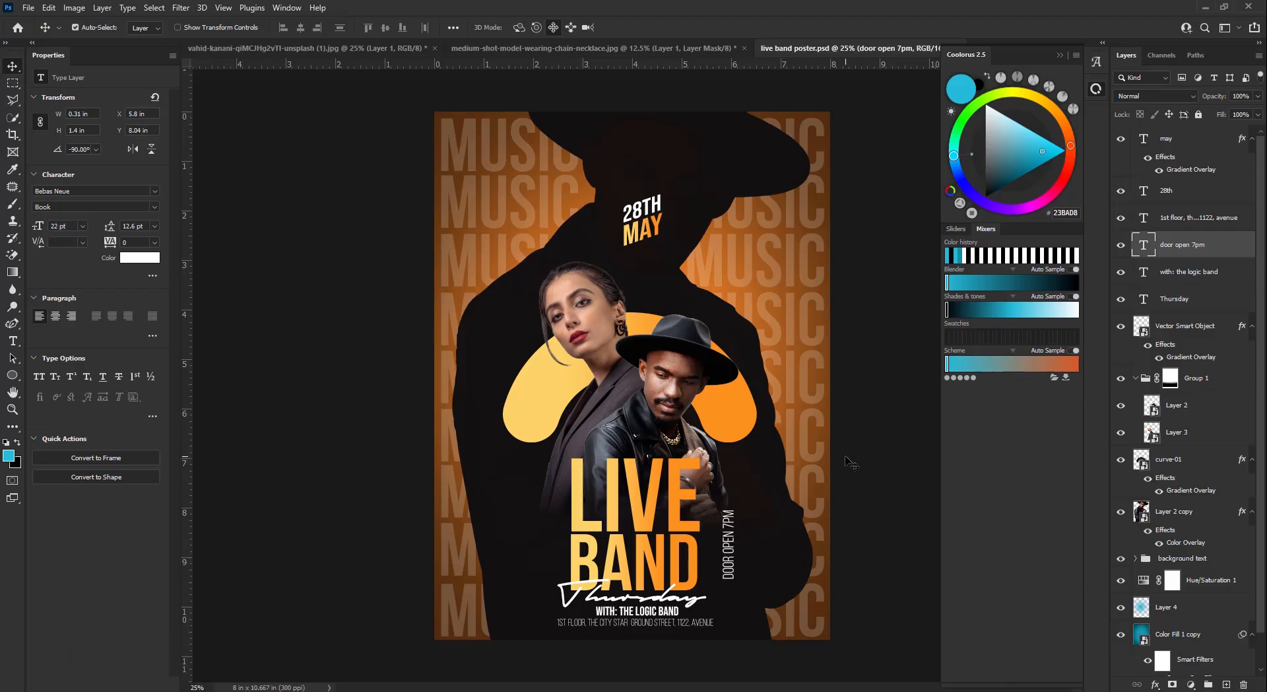
key(Left)
key(Left)
key(Left)
key(Left)
key(Left)
key(Left)
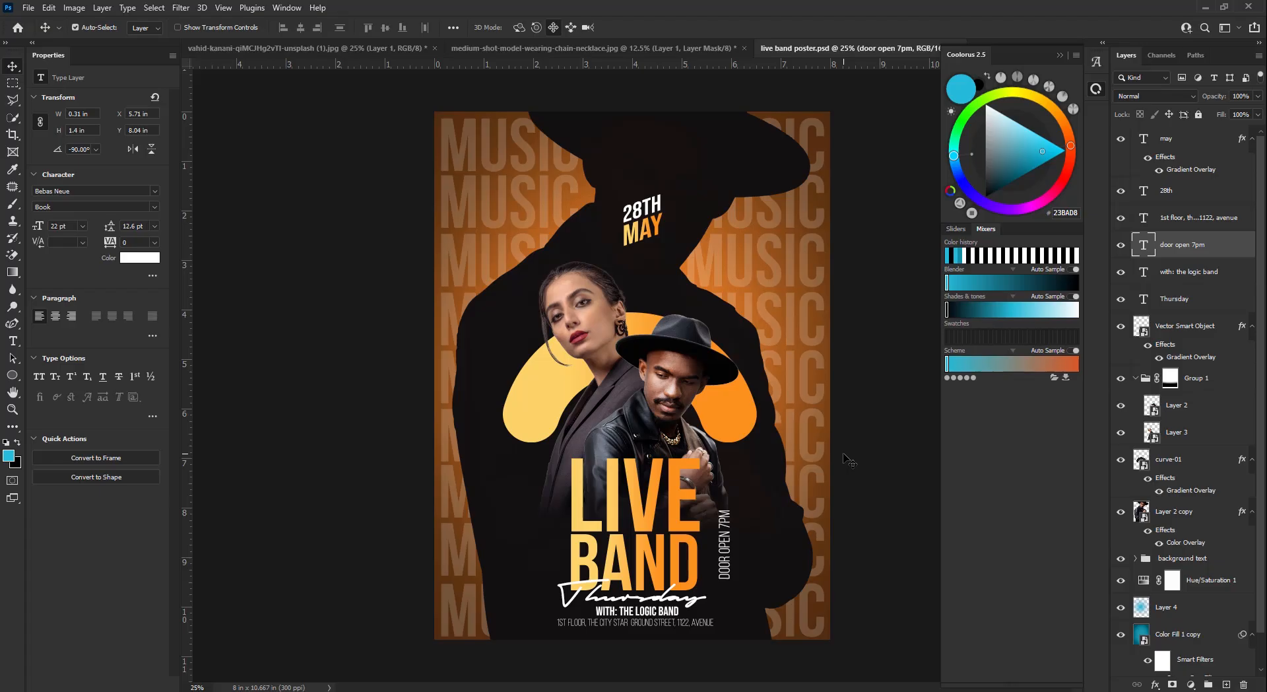
key(Down)
key(Down)
key(Down)
key(Down)
key(Down)
key(Down)
key(Down)
key(Down)
key(Right)
key(Right)
key(Right)
key(Right)
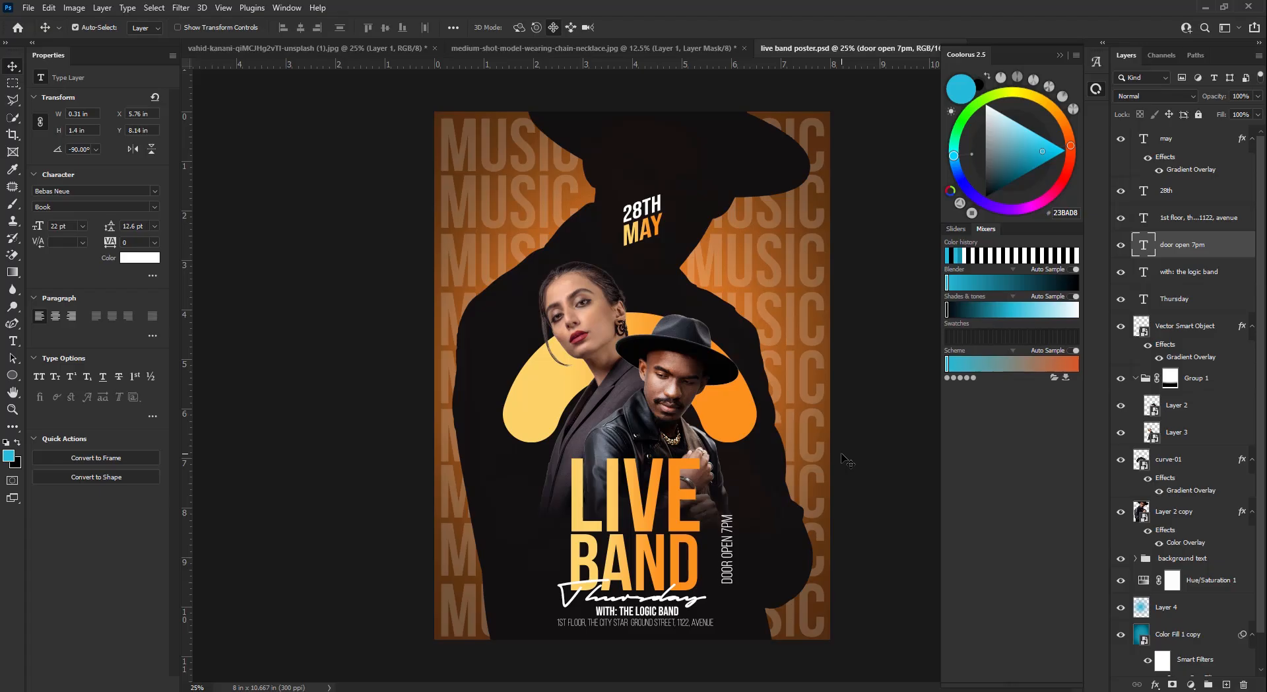
key(Up)
key(Up)
key(Up)
key(Up)
key(Up)
key(Up)
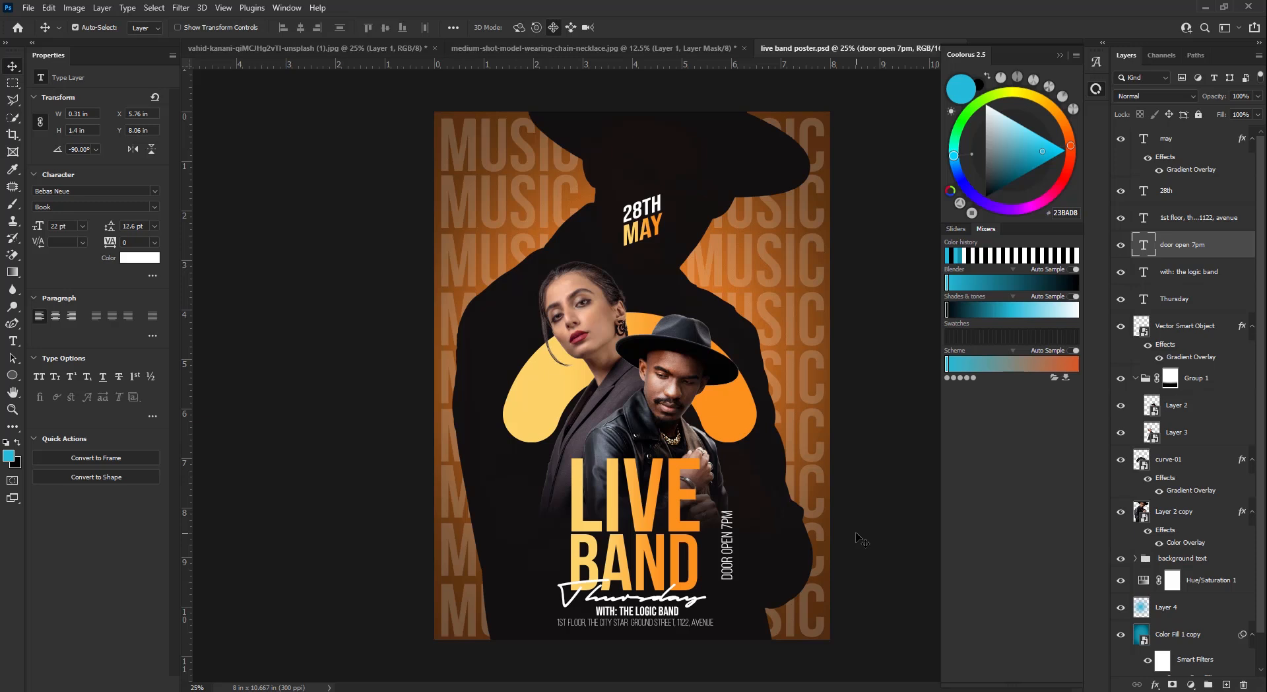
alt+drag(730, 545, 533, 536)
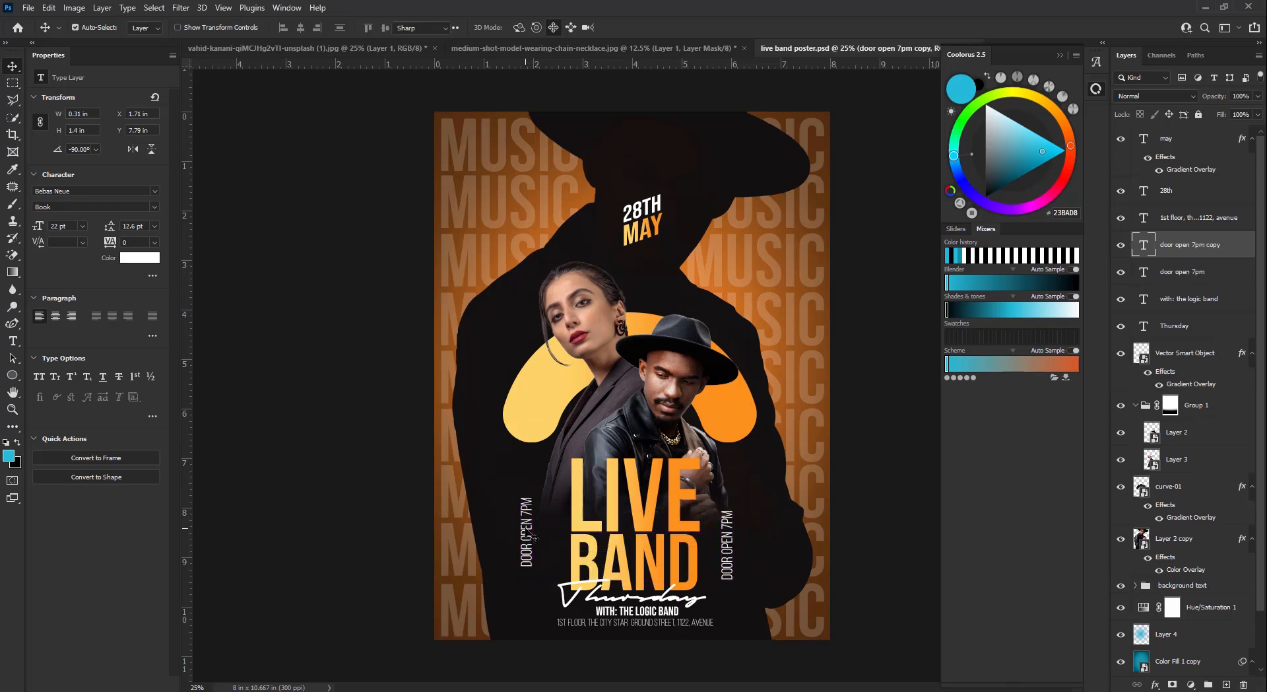
- Retype the copy as the studio credit at 12 pt with 260 tracking
double_click(533, 536)
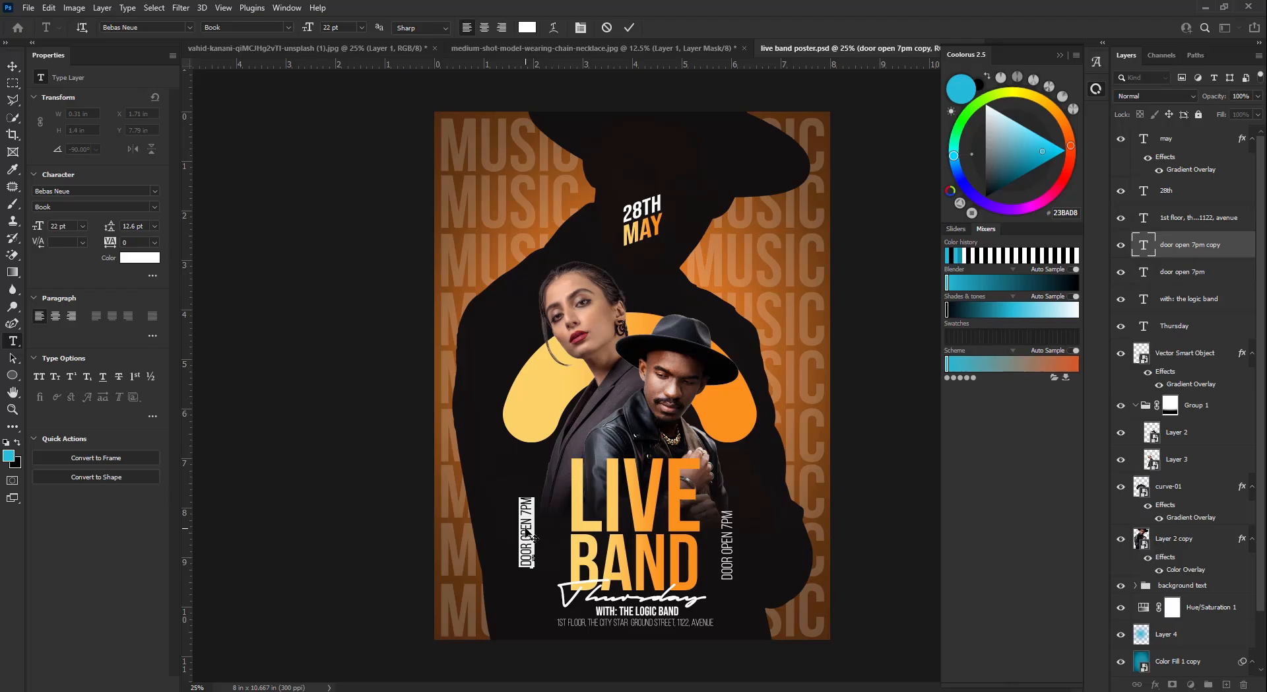
text(vhinnie gra)
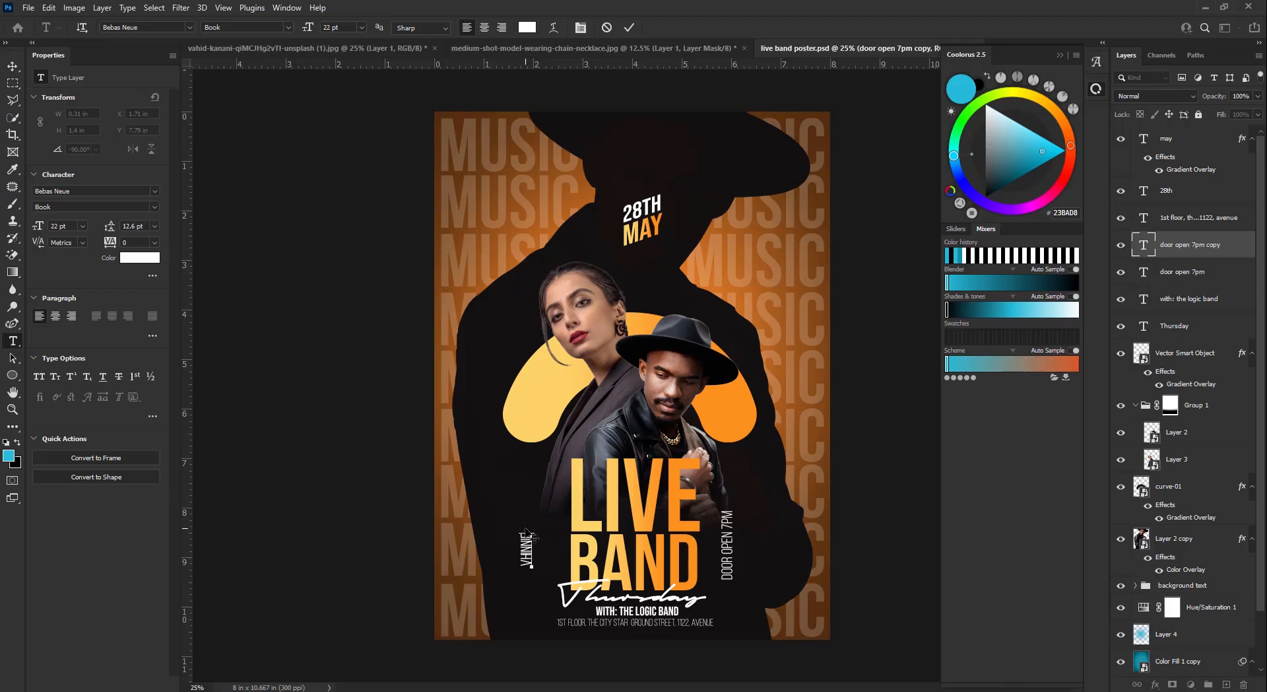
text(phicsics)
key(ctrl+a)
drag(43, 227, 37, 227)
drag(110, 246, 121, 245)
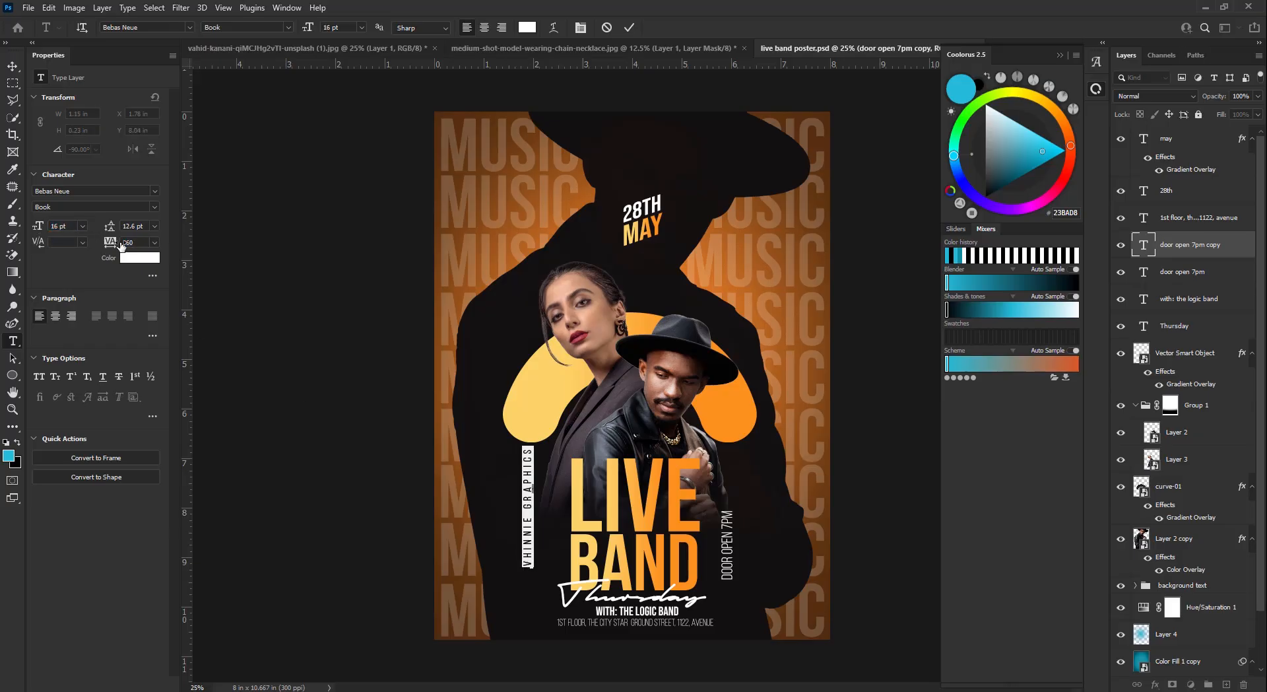
drag(37, 229, 33, 229)
click(629, 27)
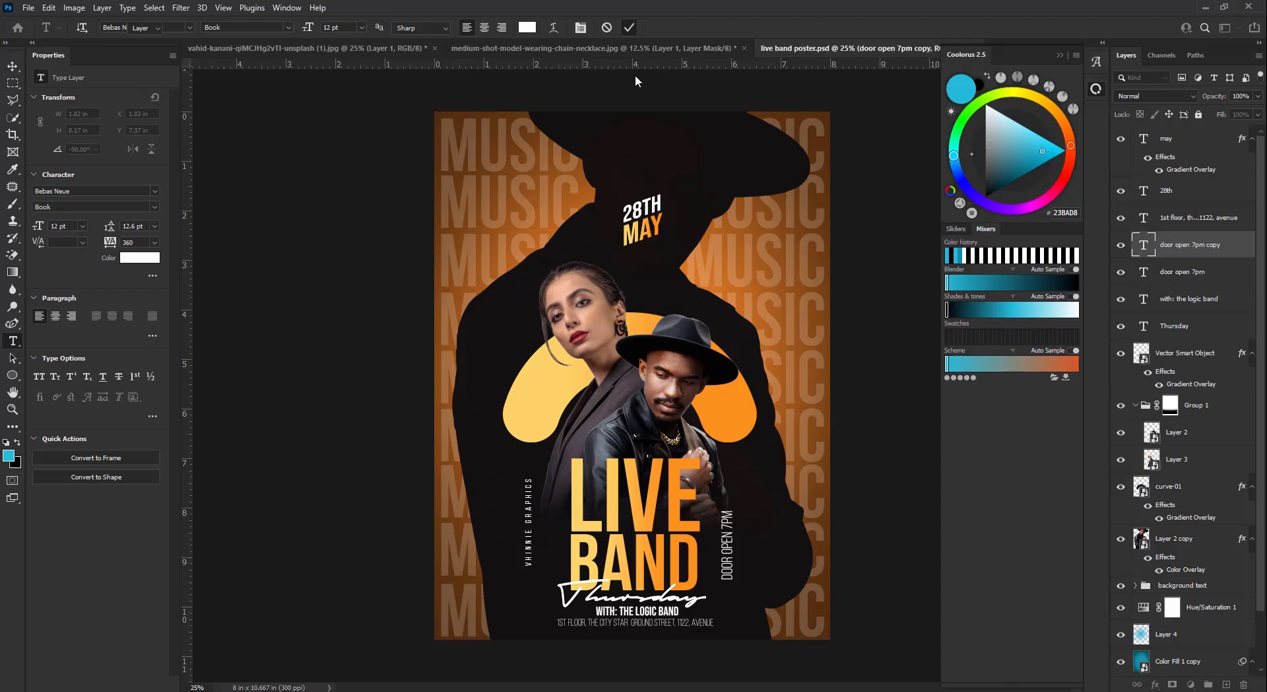
- Position the vertical studio credit just left of the LIVE BAND title
key(v)
drag(536, 522, 526, 539)
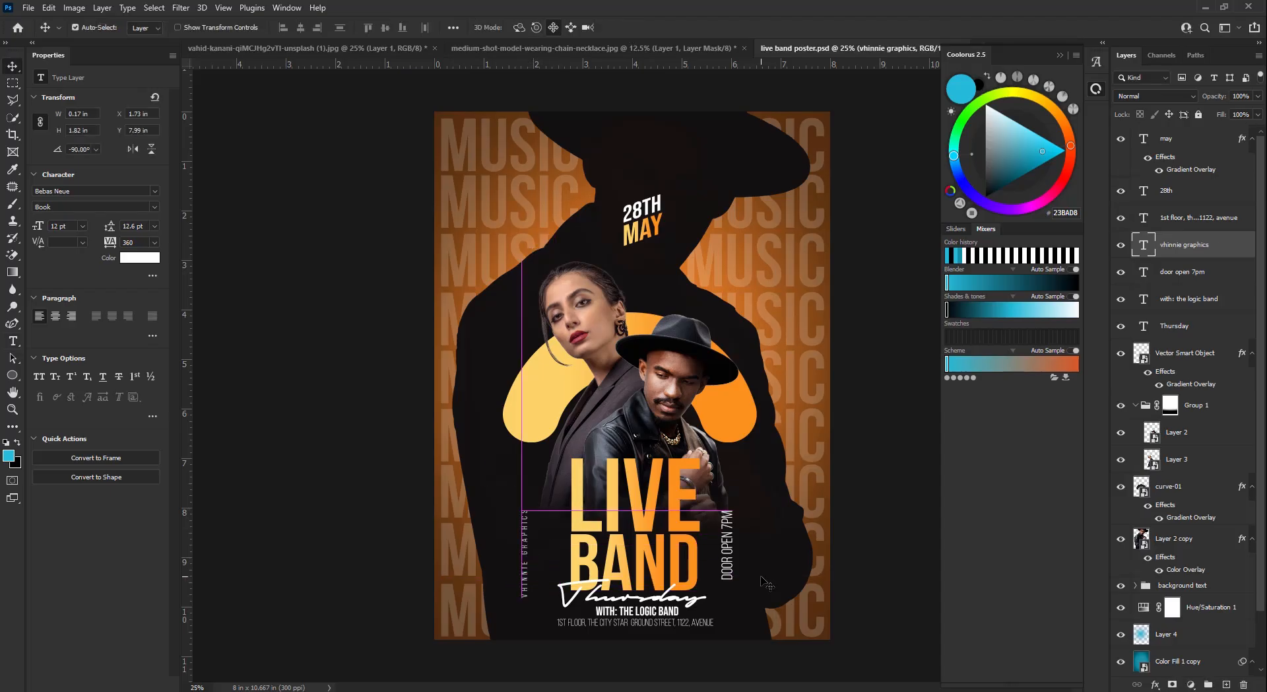
key(shift+Right)
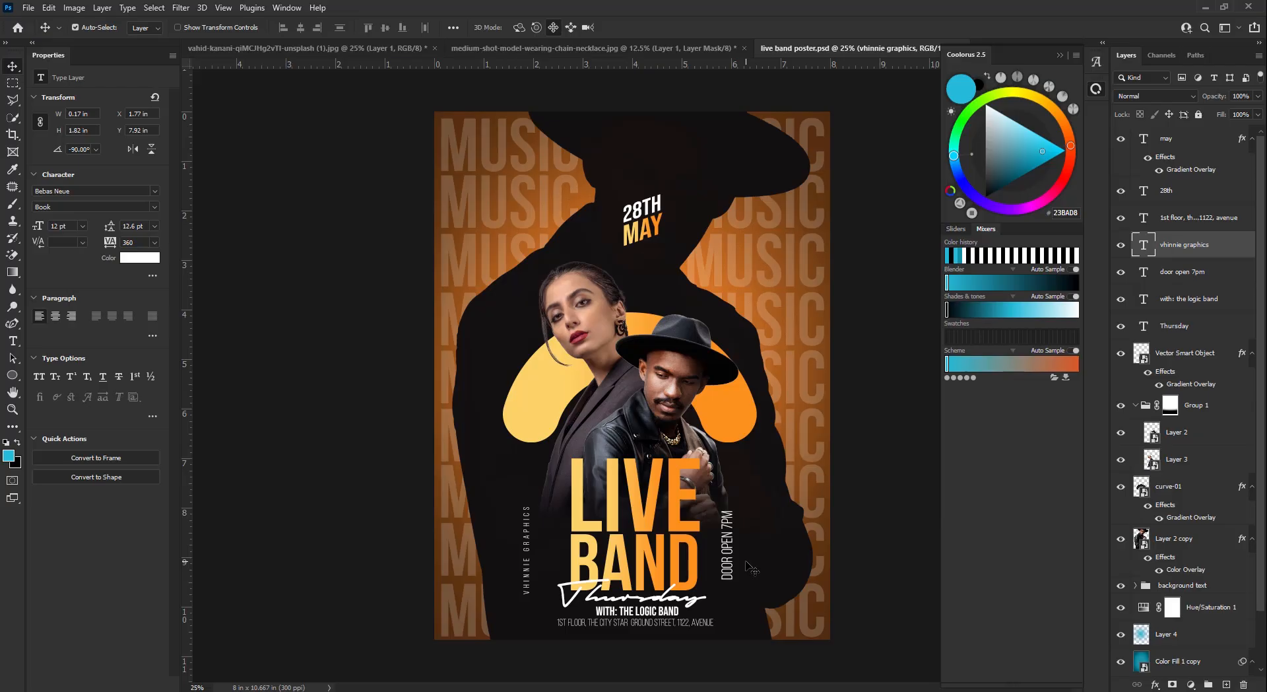
key(shift+Up)
key(shift+Up)
key(shift+Up)
key(Right)
key(Right)
key(Right)
key(Up)
key(Up)
key(Up)
key(Up)
key(Up)
key(Up)
key(Up)
key(Up)
key(Up)
key(Up)
key(Up)
key(Up)
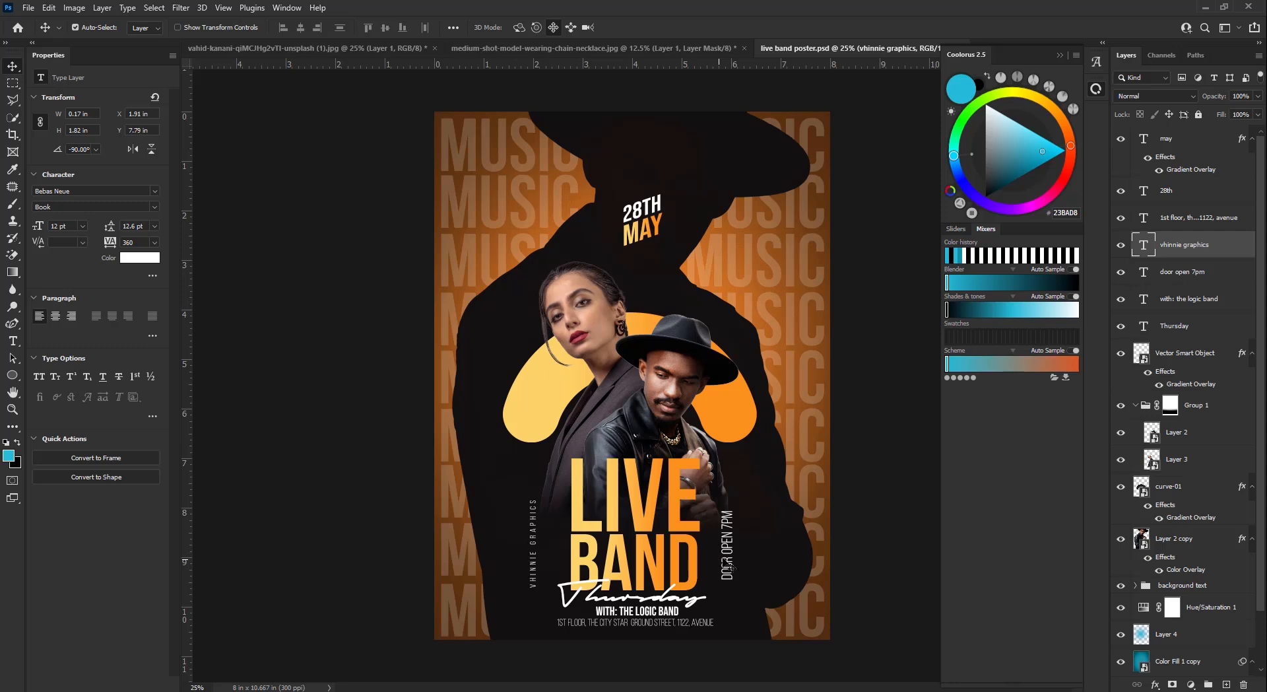
- Fine-tune the position of DOOR OPEN 7PM beside BAND
click(740, 568)
key(Down)
key(Down)
key(Down)
key(Down)
key(Down)
key(Down)
key(Down)
key(Down)
key(Down)
key(Down)
key(Down)
key(Down)
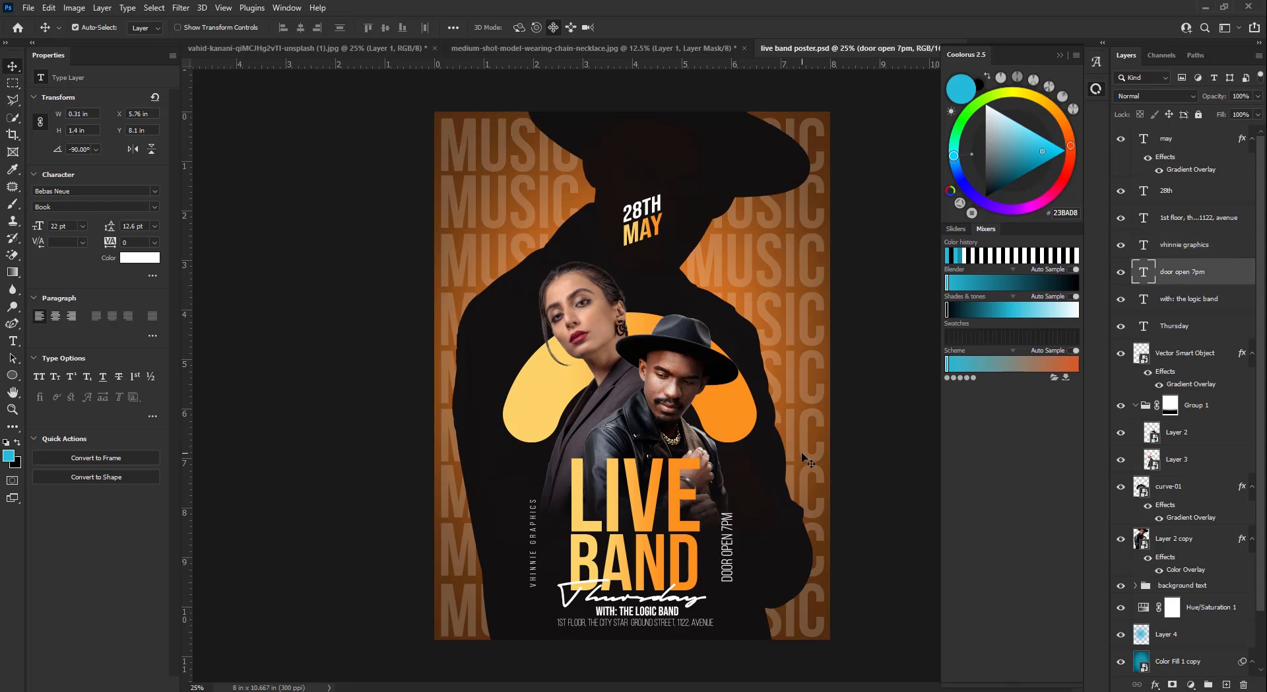
key(Down)
key(Down)
key(Down)
key(Down)
key(Down)
key(Down)
key(Down)
key(Down)
key(Down)
key(Down)
key(Down)
key(Down)
key(Right)
key(Right)
key(Right)
key(Right)
key(Right)
key(Right)
key(Right)
key(Right)
key(Right)
key(Right)
key(Right)
key(Right)
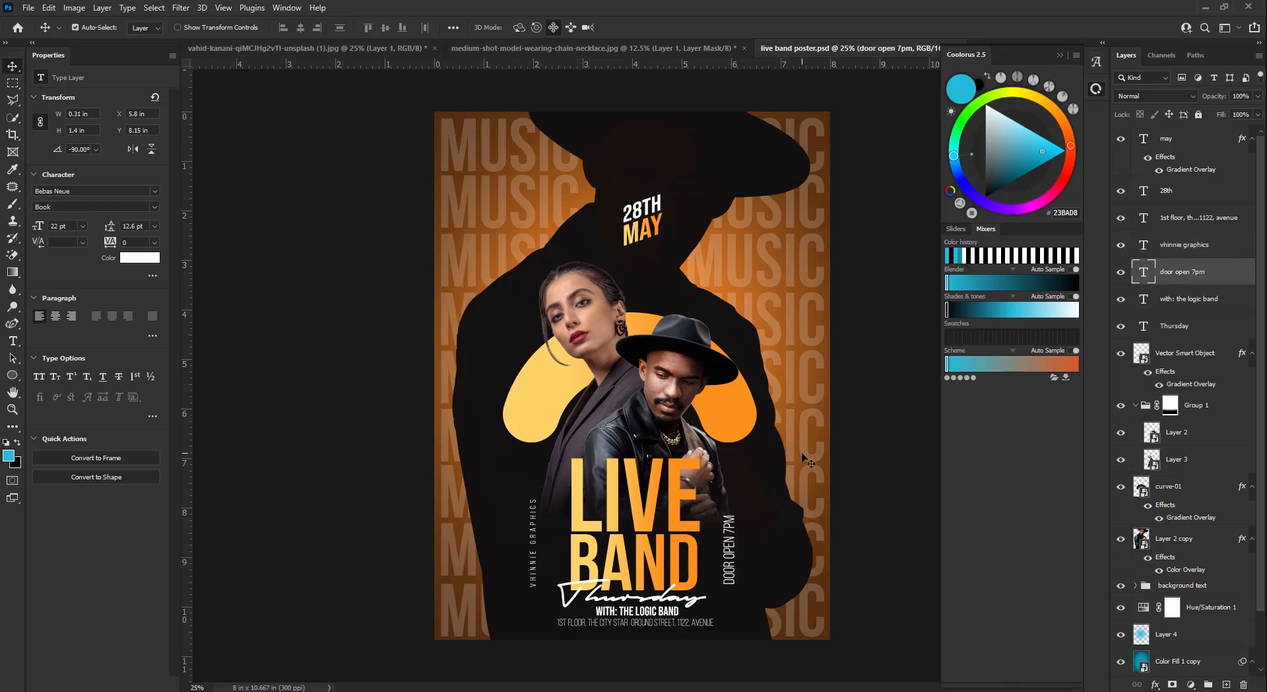
key(Down)
key(Down)
key(Down)
key(Down)
key(Down)
key(Down)
key(Down)
key(Down)
key(Down)
key(Down)
key(Down)
key(Down)
key(Right)
key(Right)
key(Right)
key(Right)
key(Right)
key(Right)
key(Right)
key(Right)
key(Right)
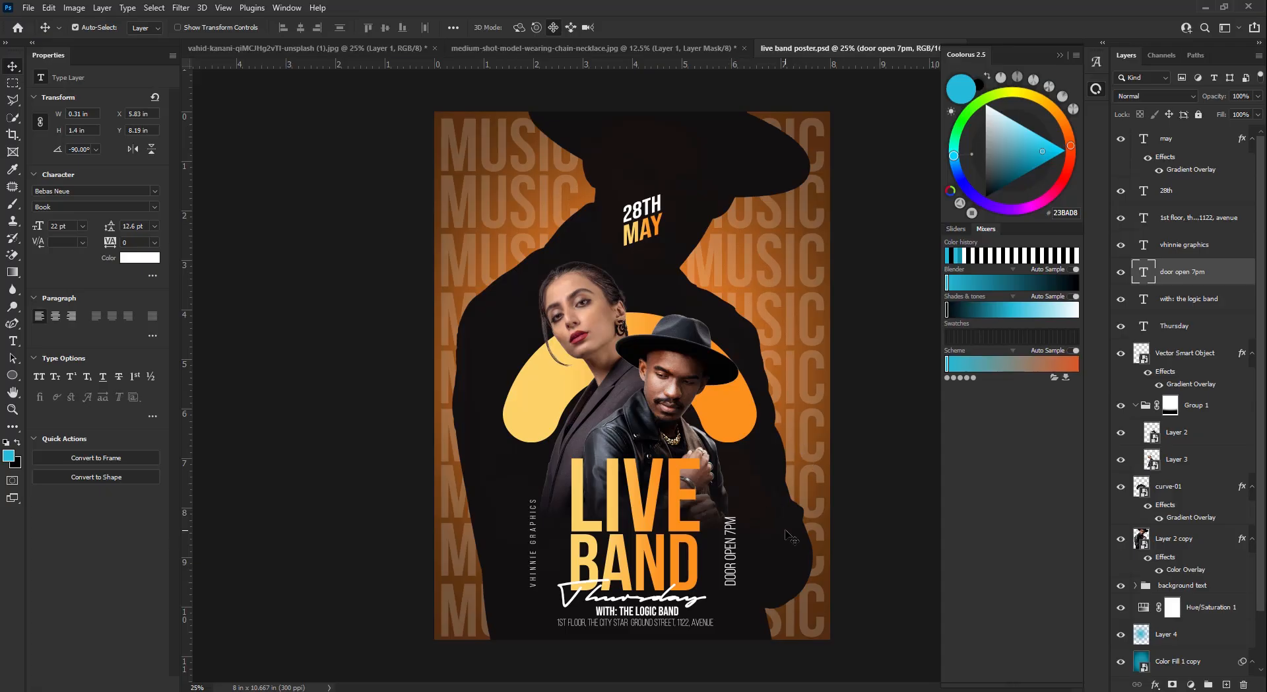
key(Up)
key(Up)
key(Right)
- Add a clipped Color Balance layer to the woman's portrait: Cyan/Red +2, Yellow/Blue -17
click(610, 345)
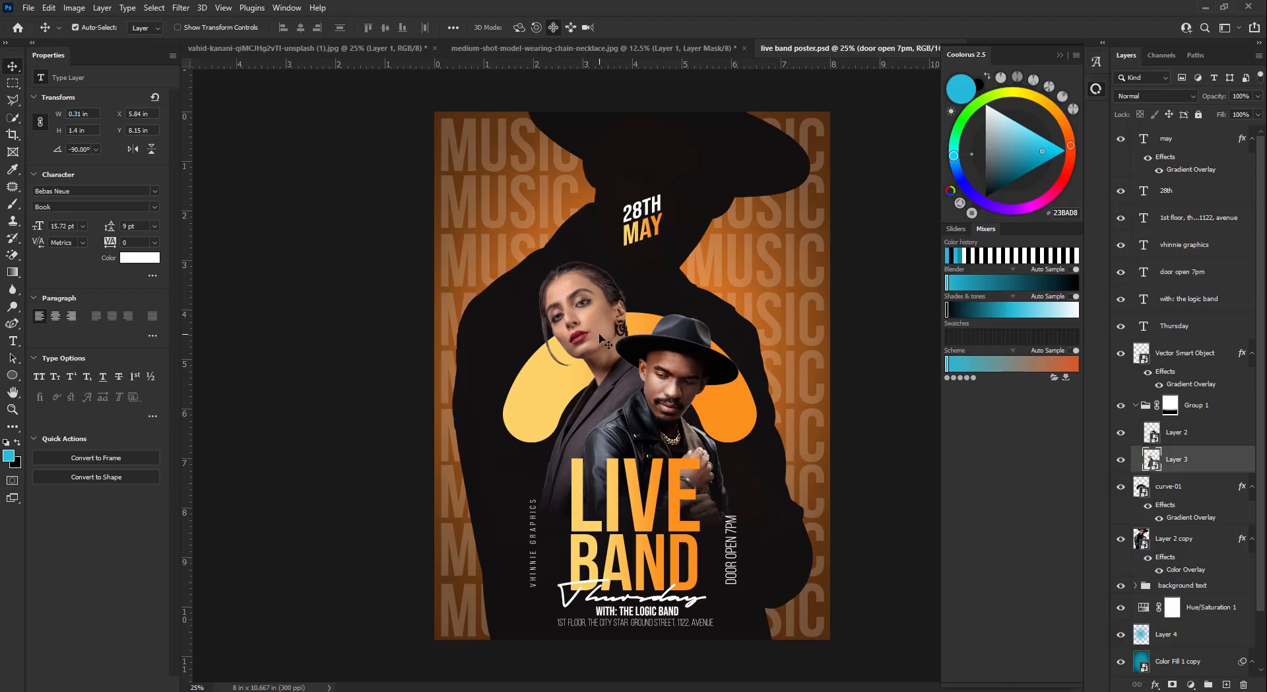
click(1191, 684)
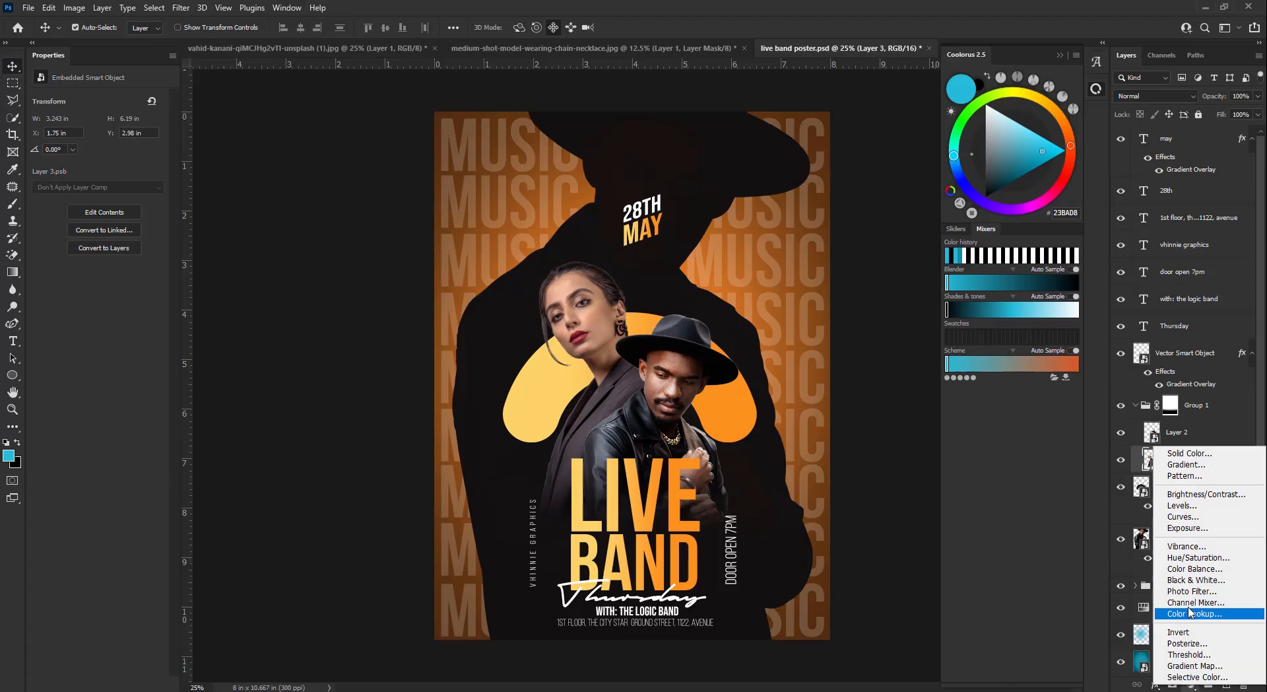
click(1179, 563)
alt+click(1168, 471)
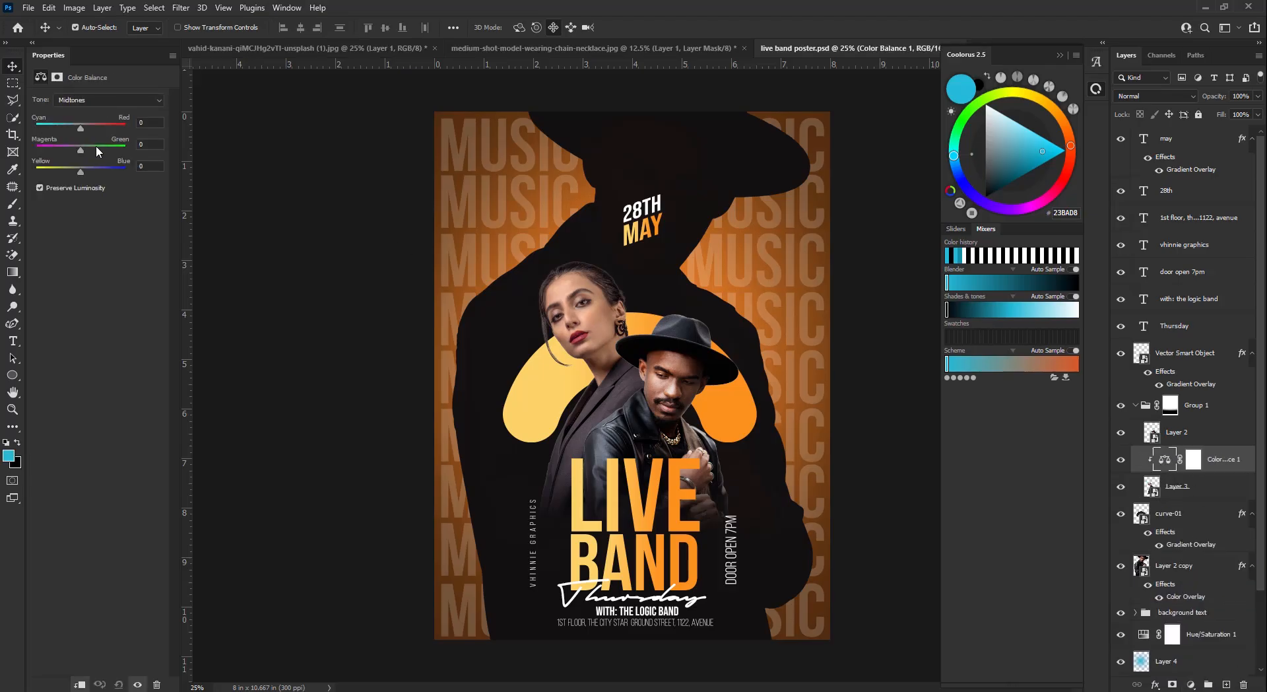
drag(81, 126, 94, 132)
drag(81, 174, 73, 176)
- Add a clipped Curves layer with a slightly lowered midpoint to darken midtones
click(1210, 494)
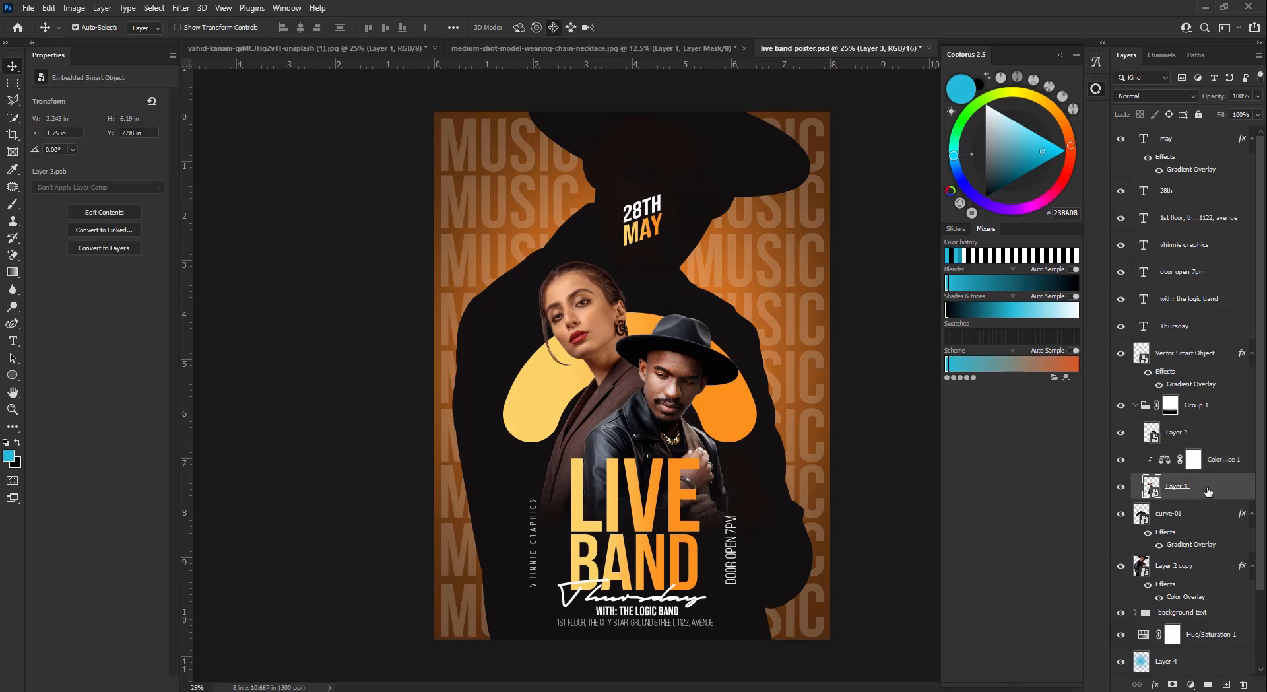
click(1191, 683)
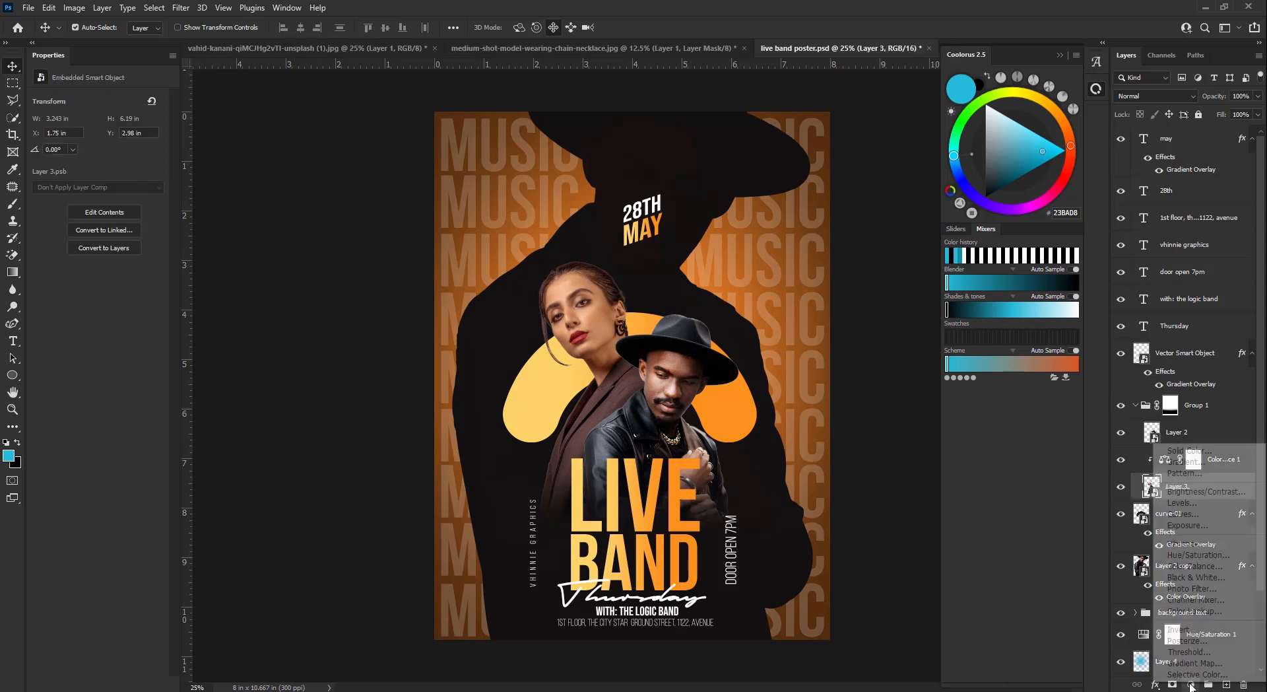
click(1176, 513)
key(ctrl+alt+g)
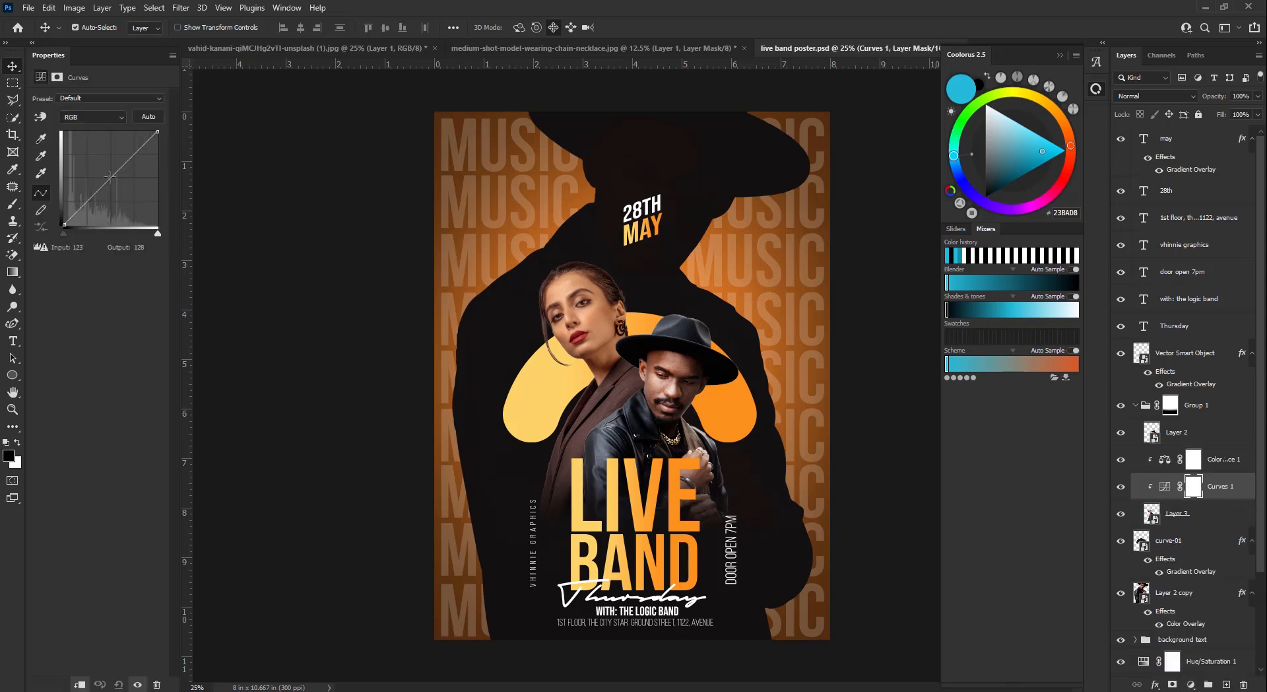
drag(113, 176, 113, 178)
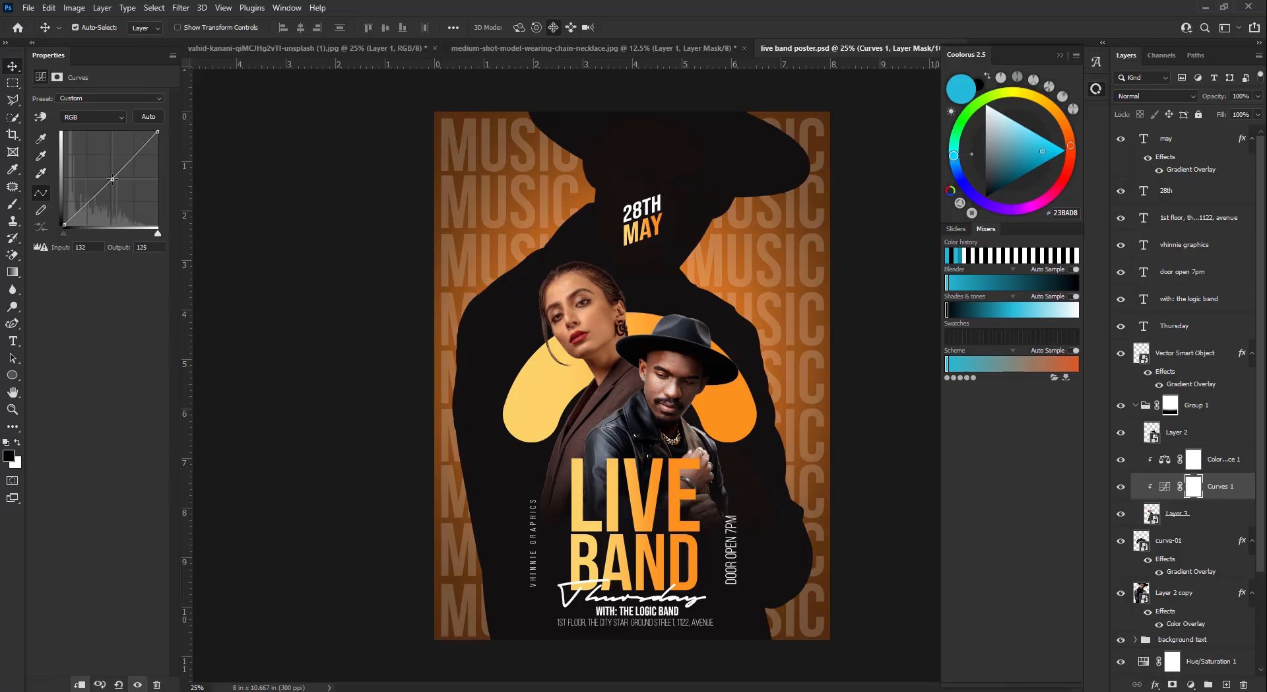
drag(113, 178, 110, 179)
- Add a Levels adjustment to Layer 3 with midtone gamma 0.95
click(1174, 512)
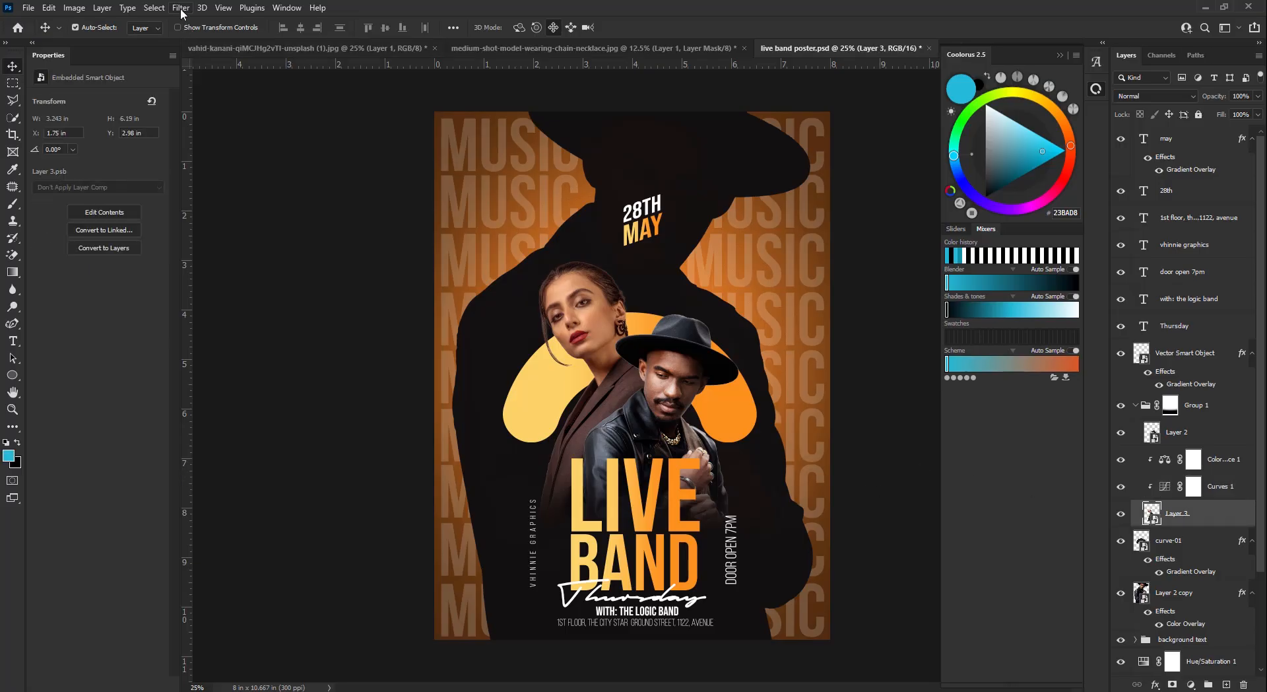
click(181, 7)
click(1191, 684)
click(1203, 497)
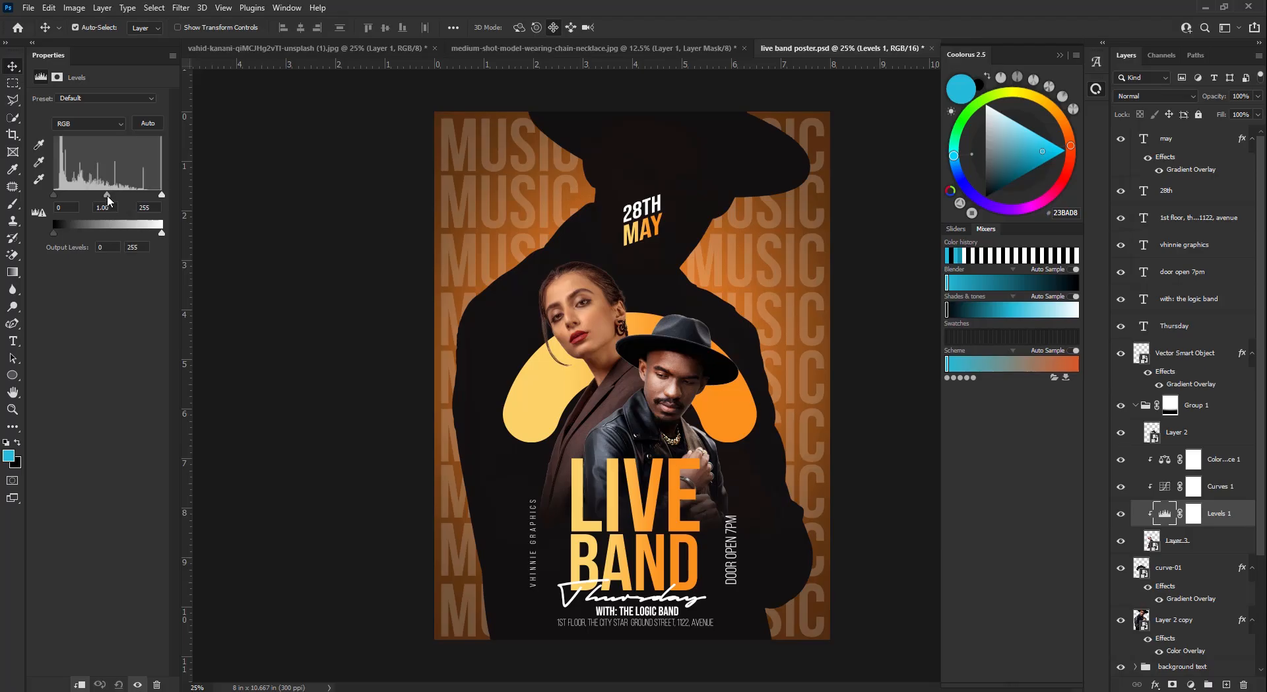
drag(107, 196, 110, 195)
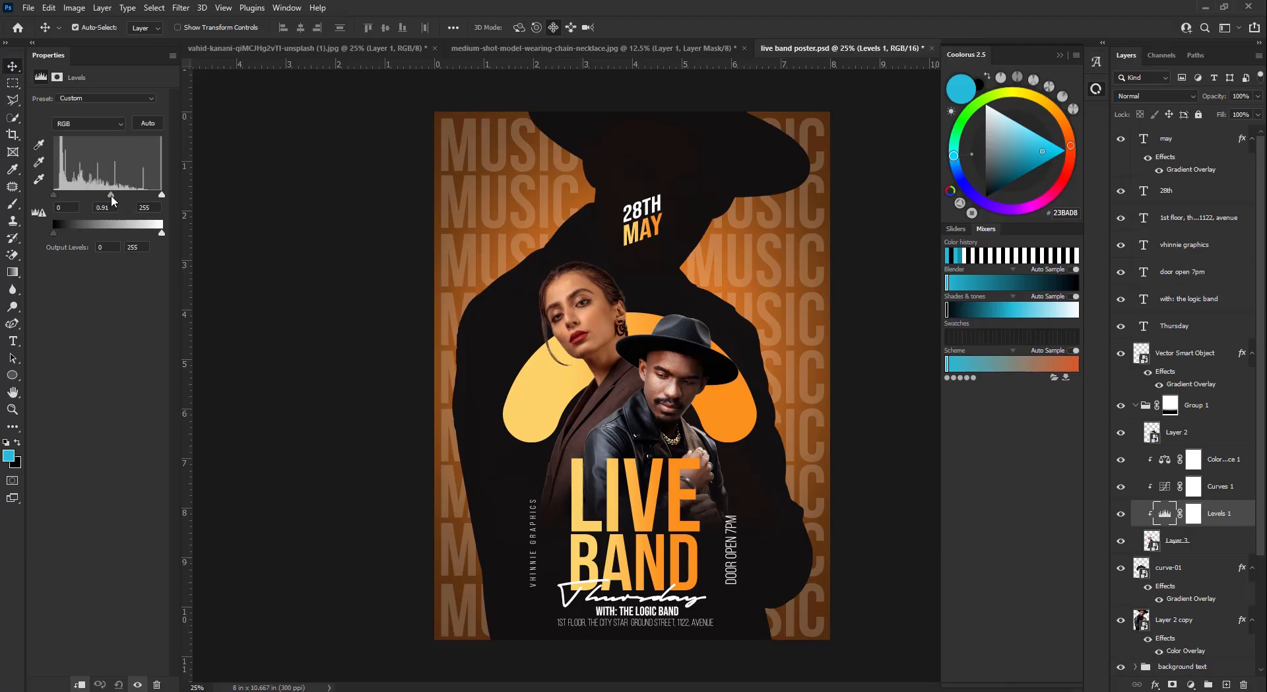
- Open Unsharp Mask for Layer 3, then cancel it without sharpening
click(1205, 542)
click(180, 7)
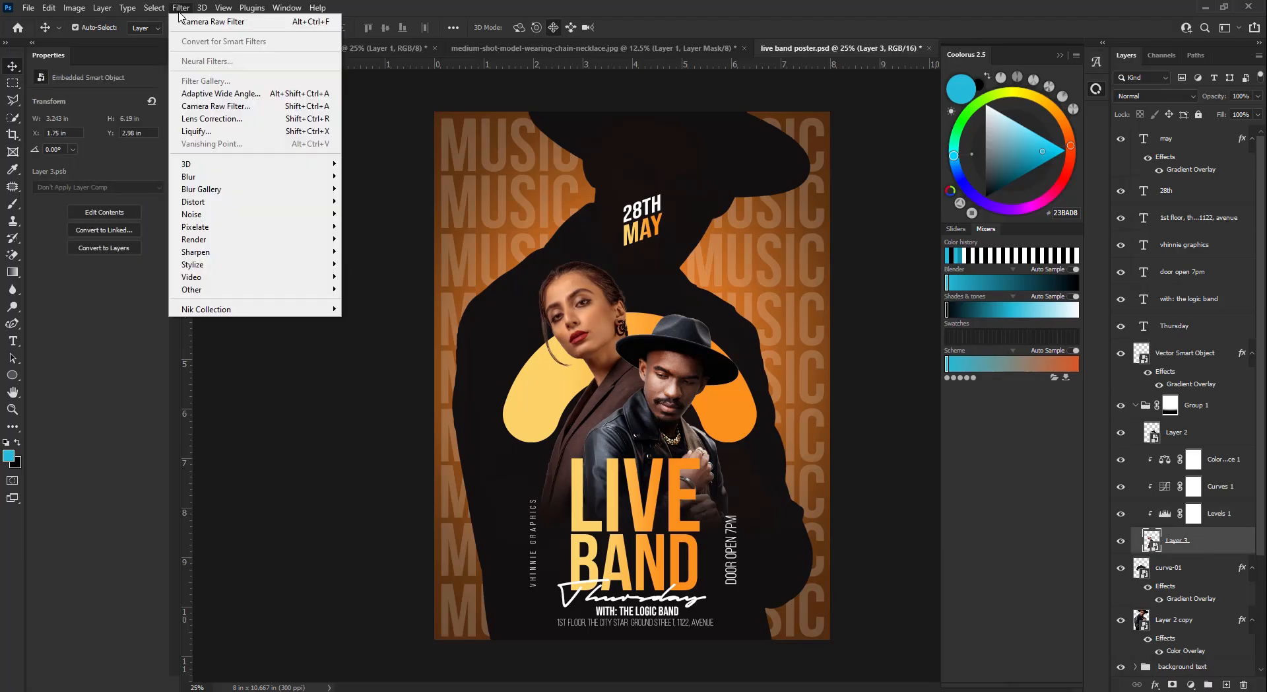
mouse_move(245, 176)
mouse_move(260, 252)
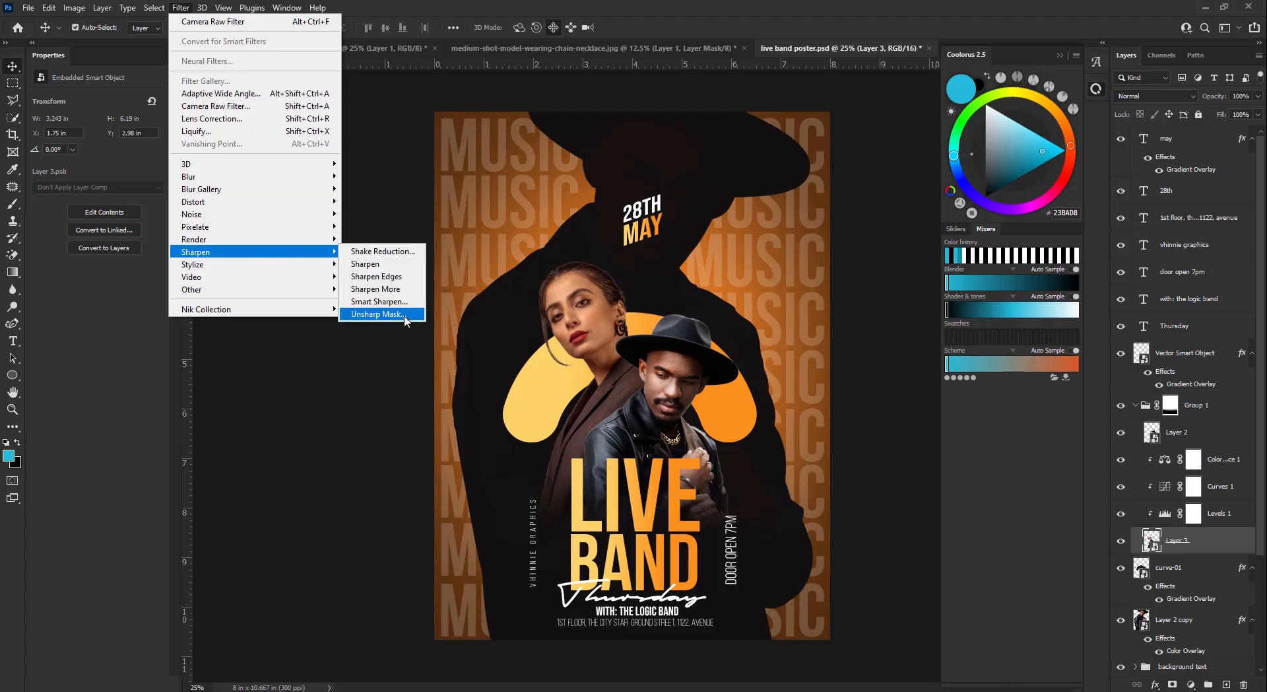
click(388, 317)
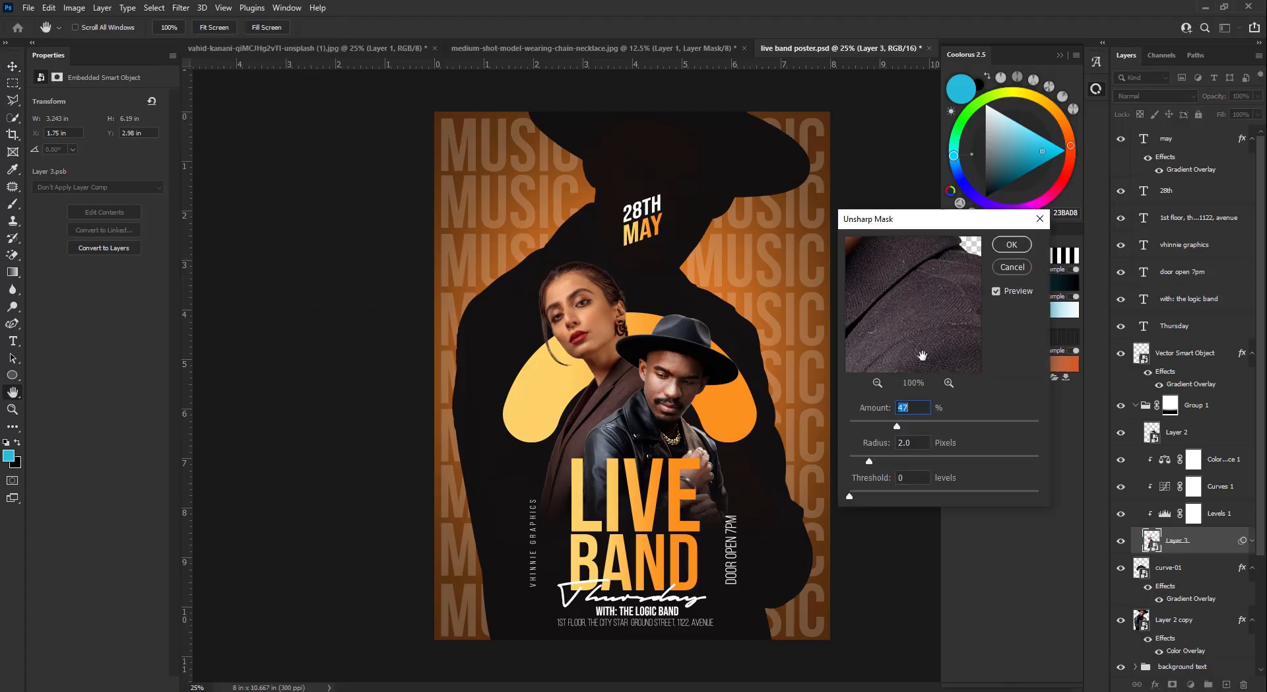
click(1006, 268)
click(178, 8)
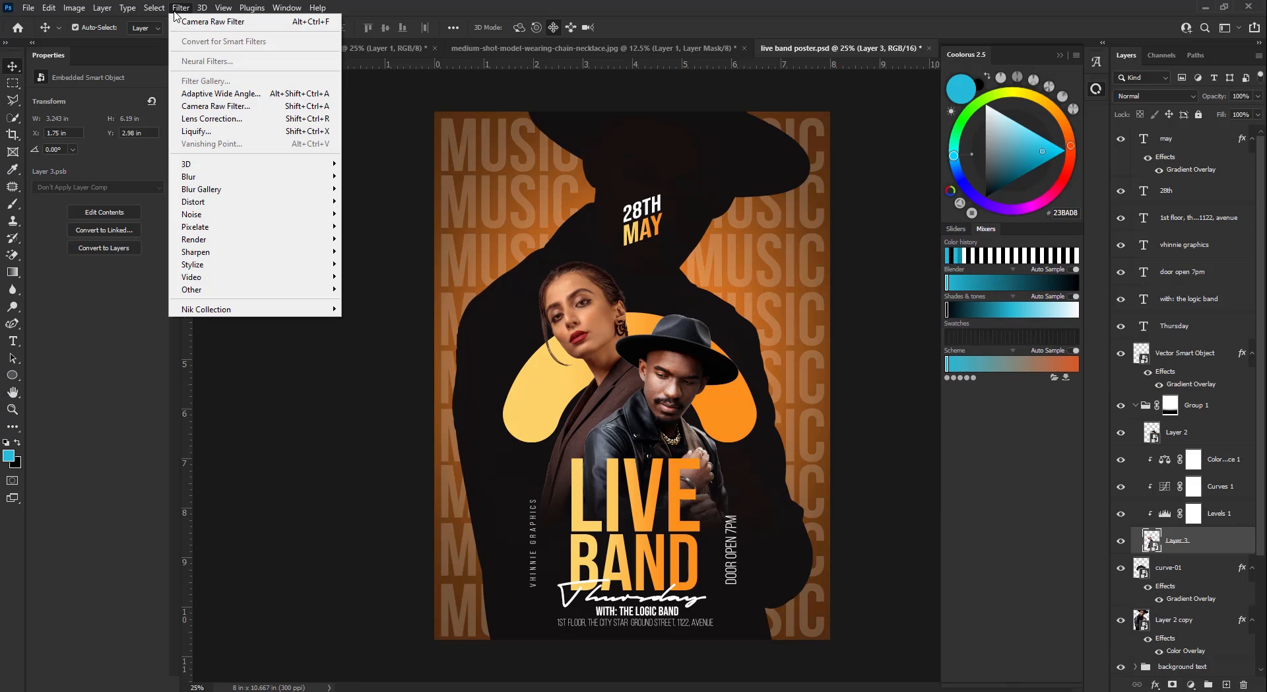
mouse_move(269, 309)
click(380, 320)
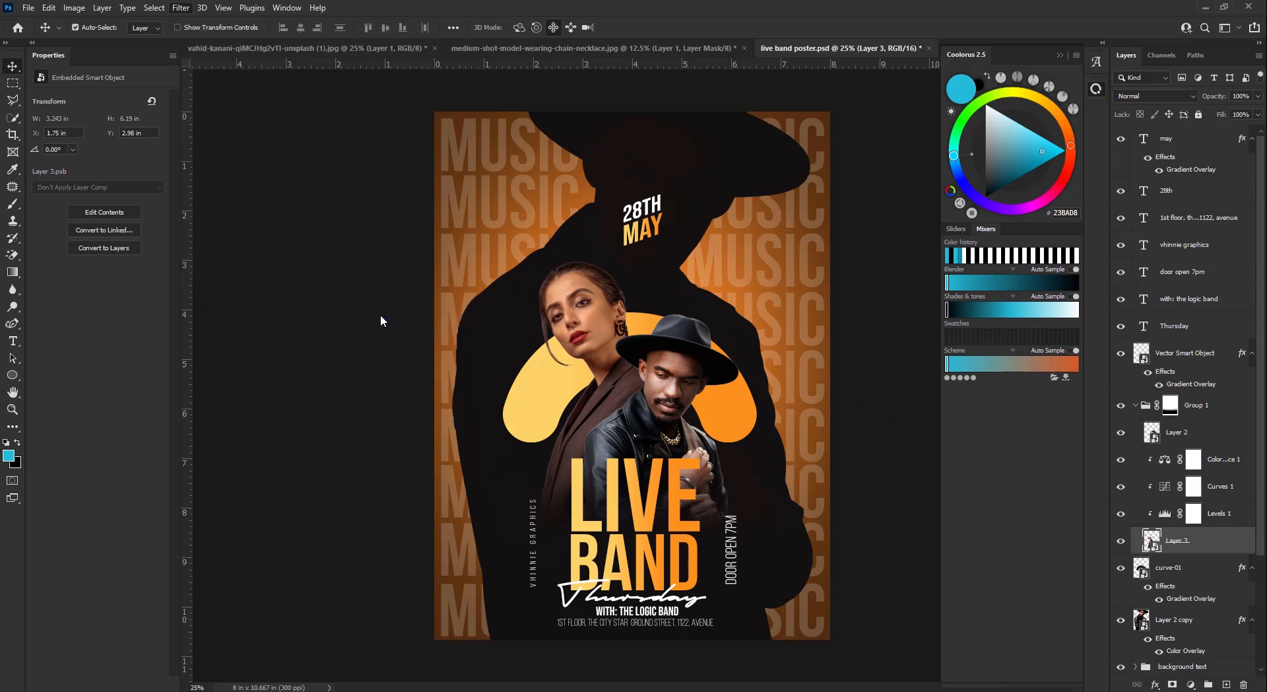
- Open Camera Raw on Layer 3 and raise contrast, clarity and dehaze
click(195, 8)
click(223, 105)
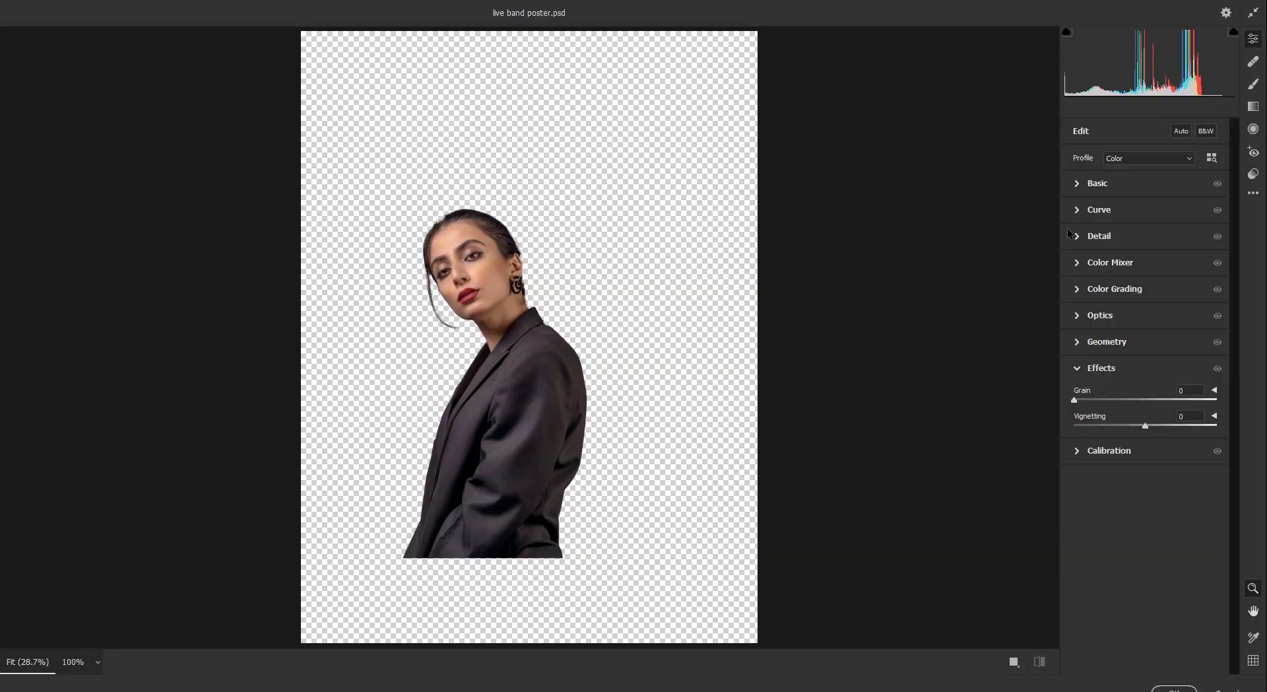
click(1078, 212)
click(1079, 213)
click(1079, 182)
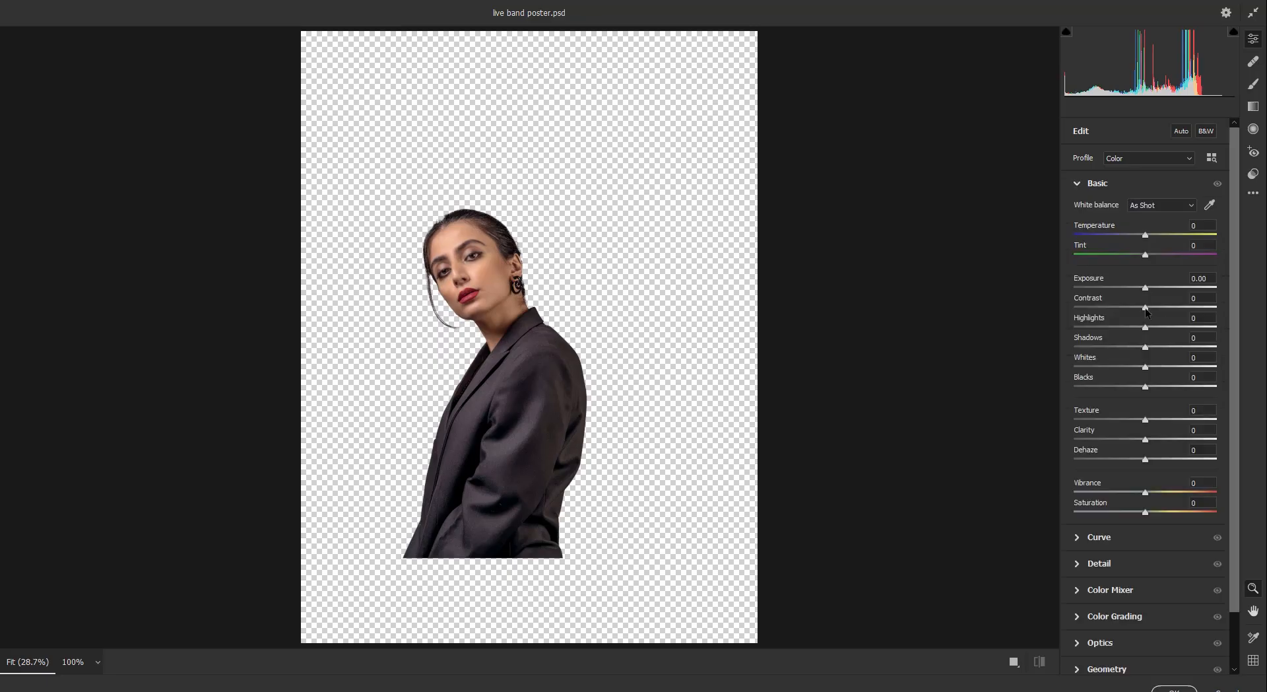
drag(1146, 308, 1152, 350)
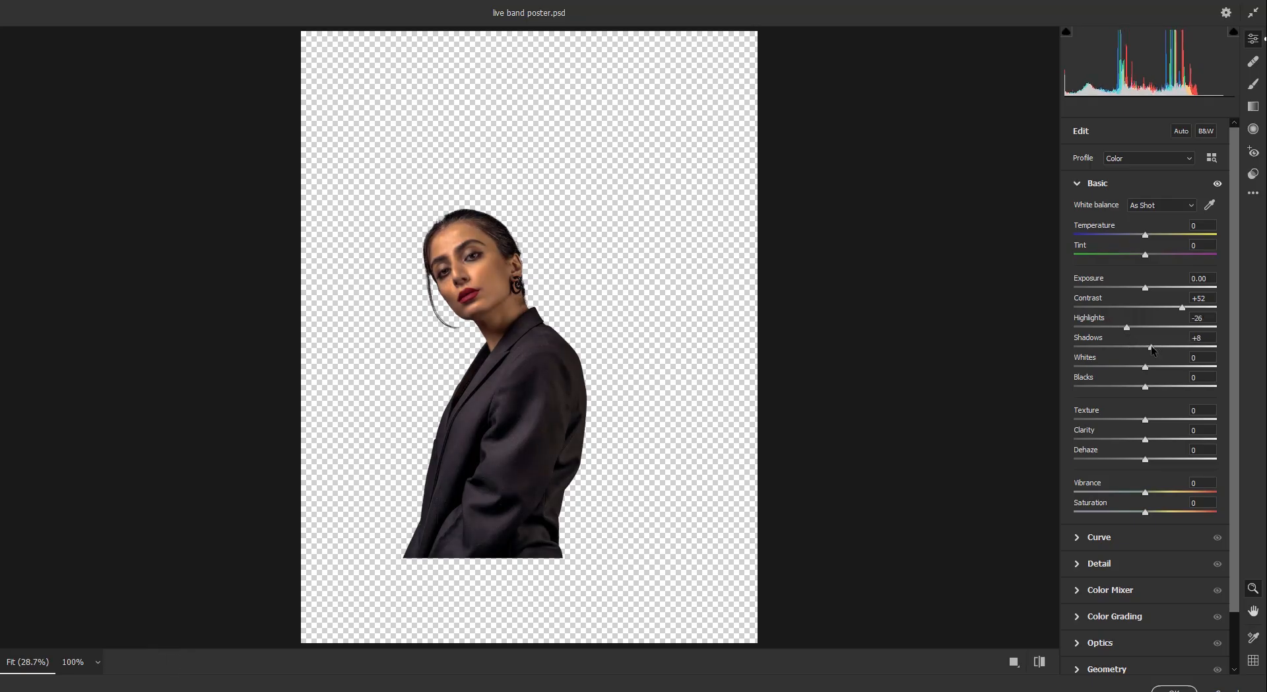
drag(1146, 439, 1157, 439)
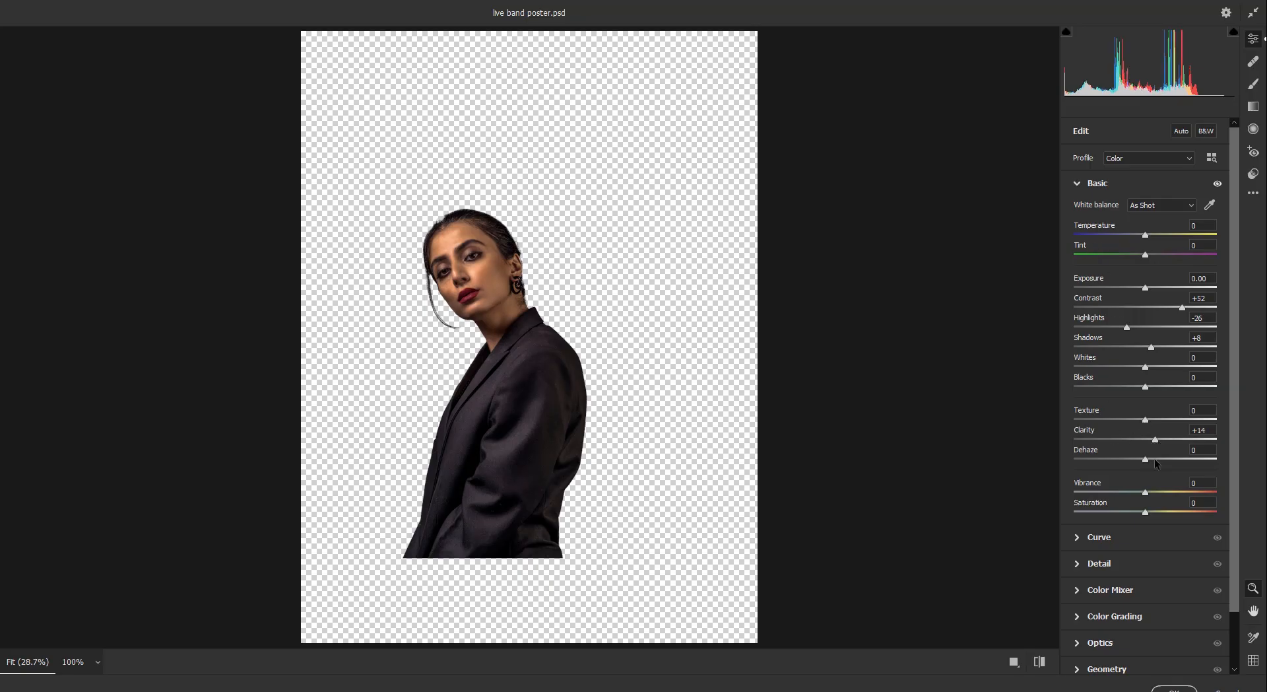
drag(1146, 458, 1154, 458)
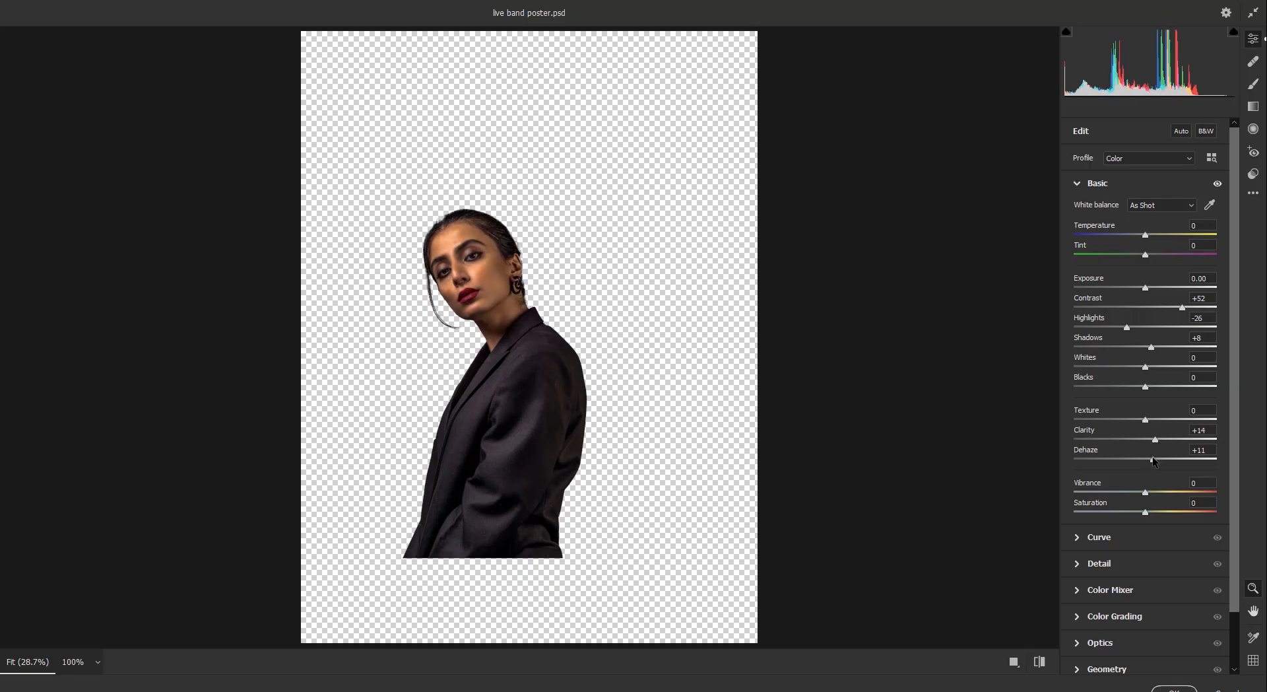
- Add detail sharpening and a light film grain to the portrait
click(1079, 565)
drag(1075, 268, 1099, 268)
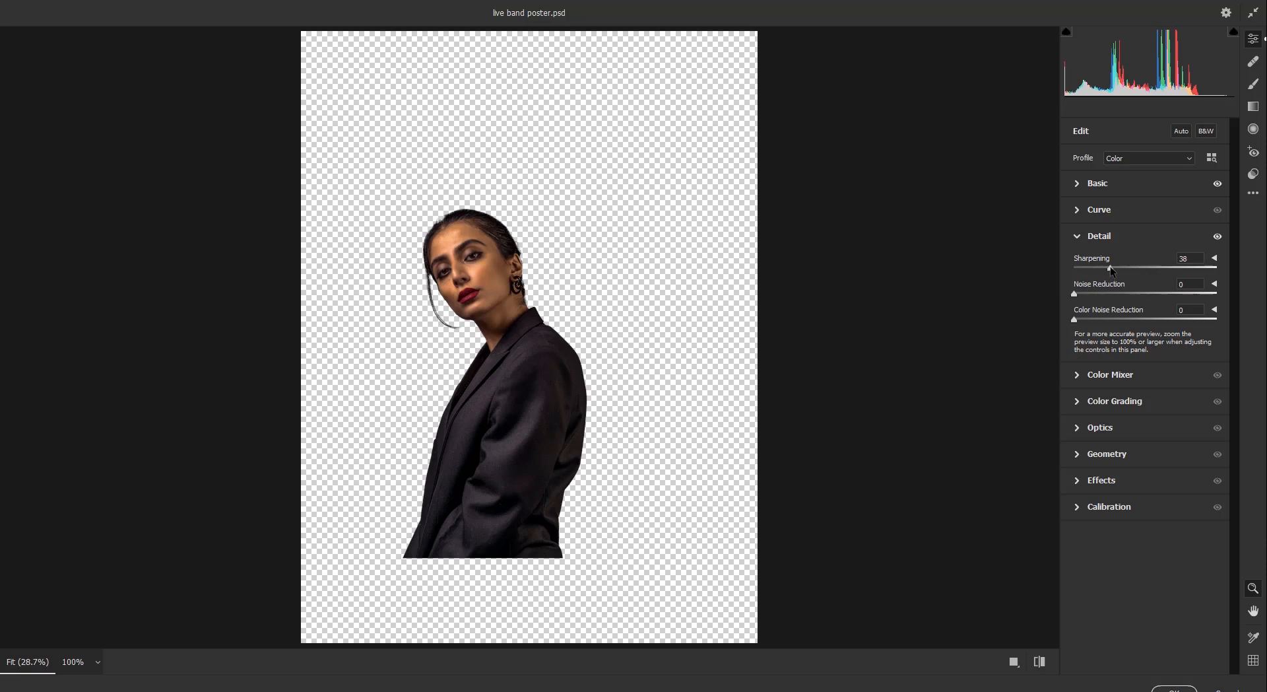
click(1078, 237)
click(1078, 368)
click(1087, 399)
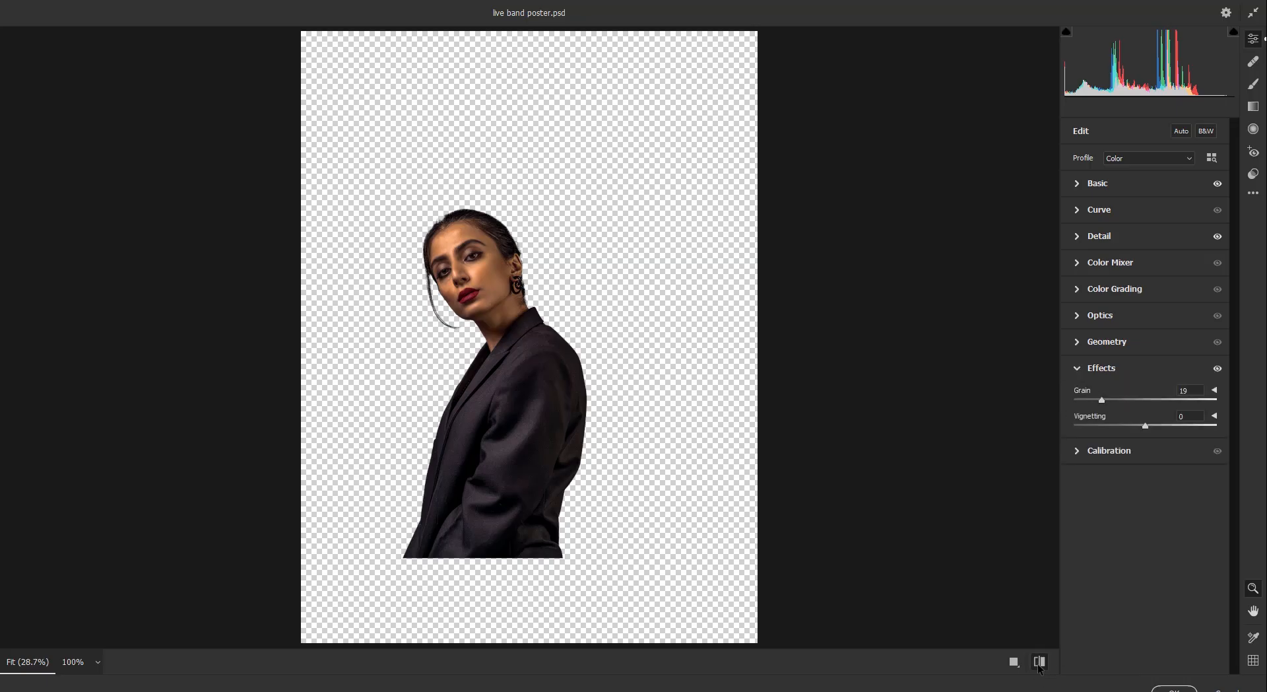
click(1015, 665)
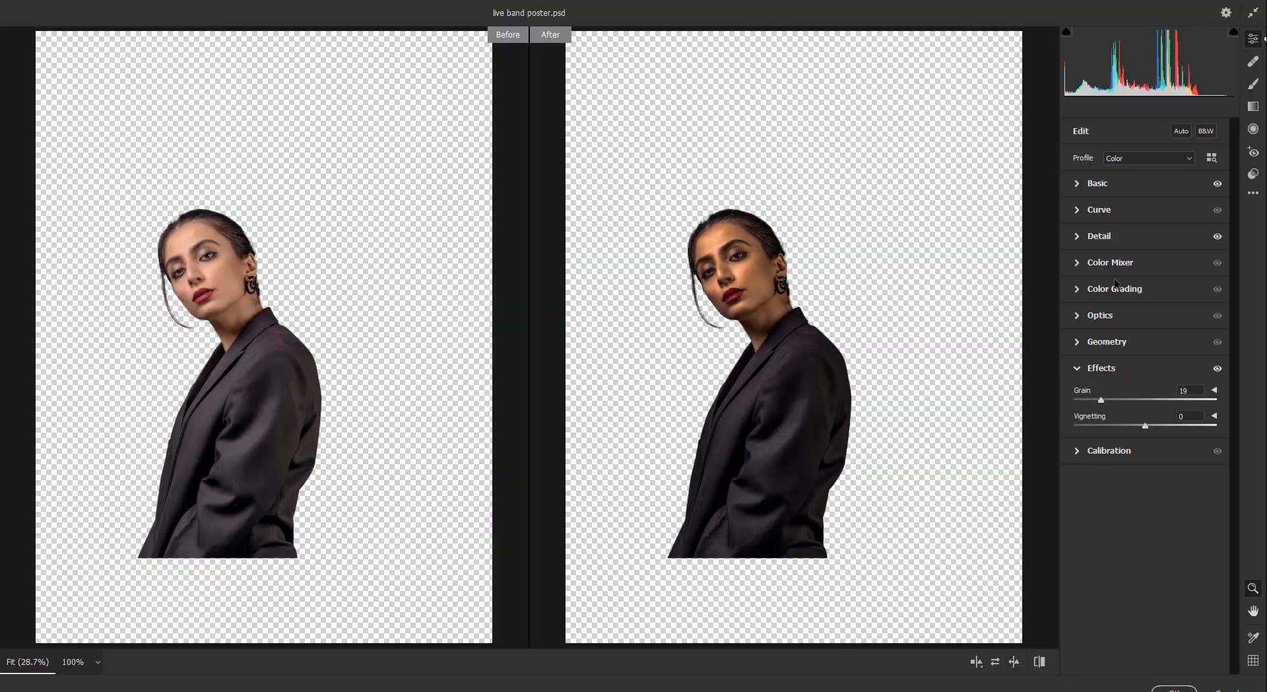
- Lower contrast to +19, add texture and apply the Camera Raw grade
click(1078, 185)
drag(1181, 311, 1123, 371)
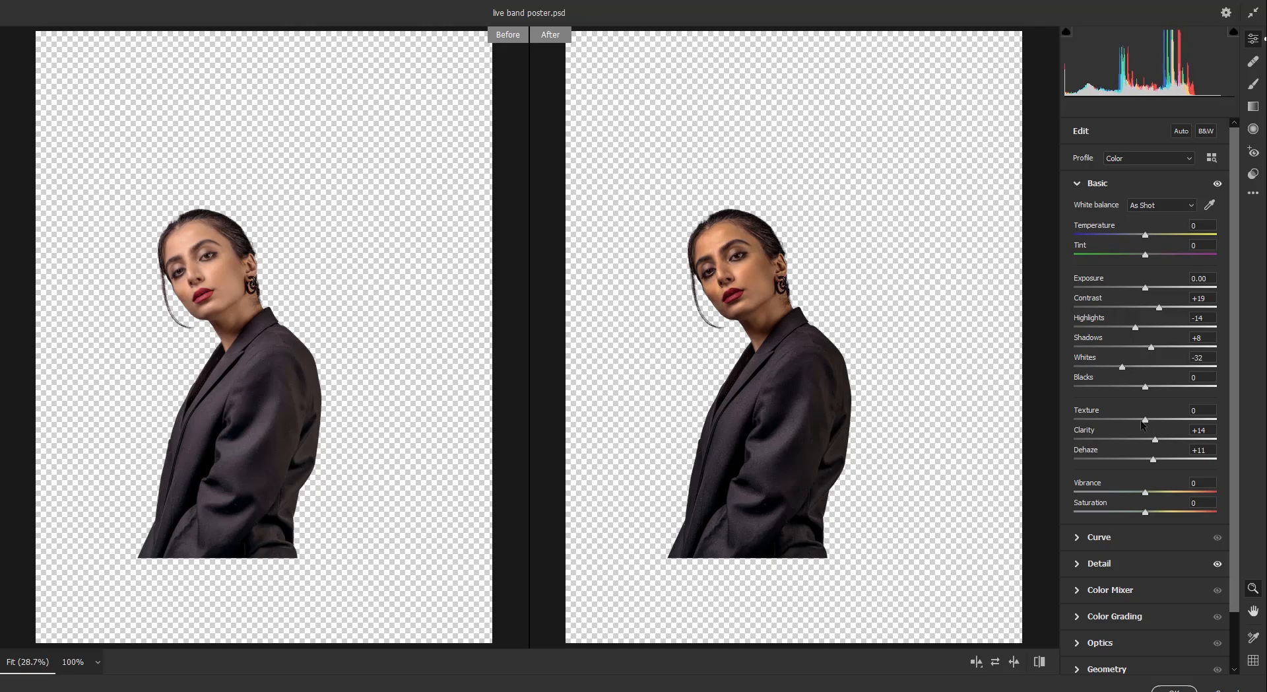
drag(1146, 420, 1158, 424)
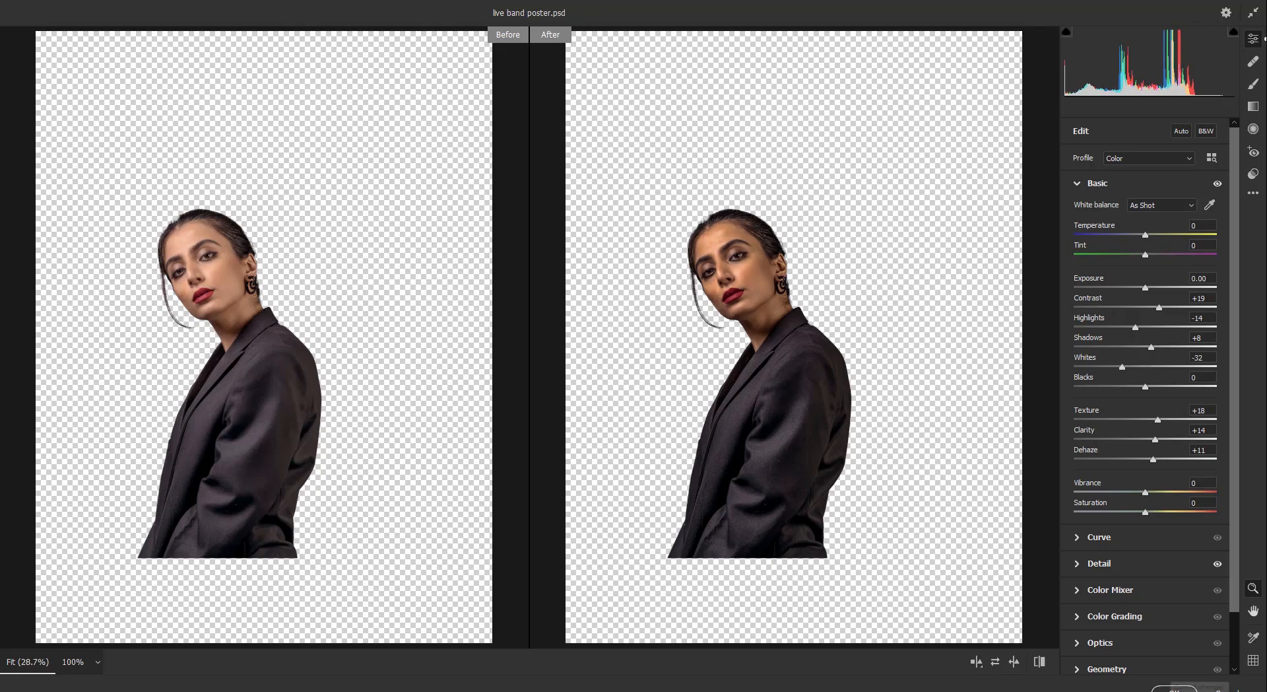
click(1174, 689)
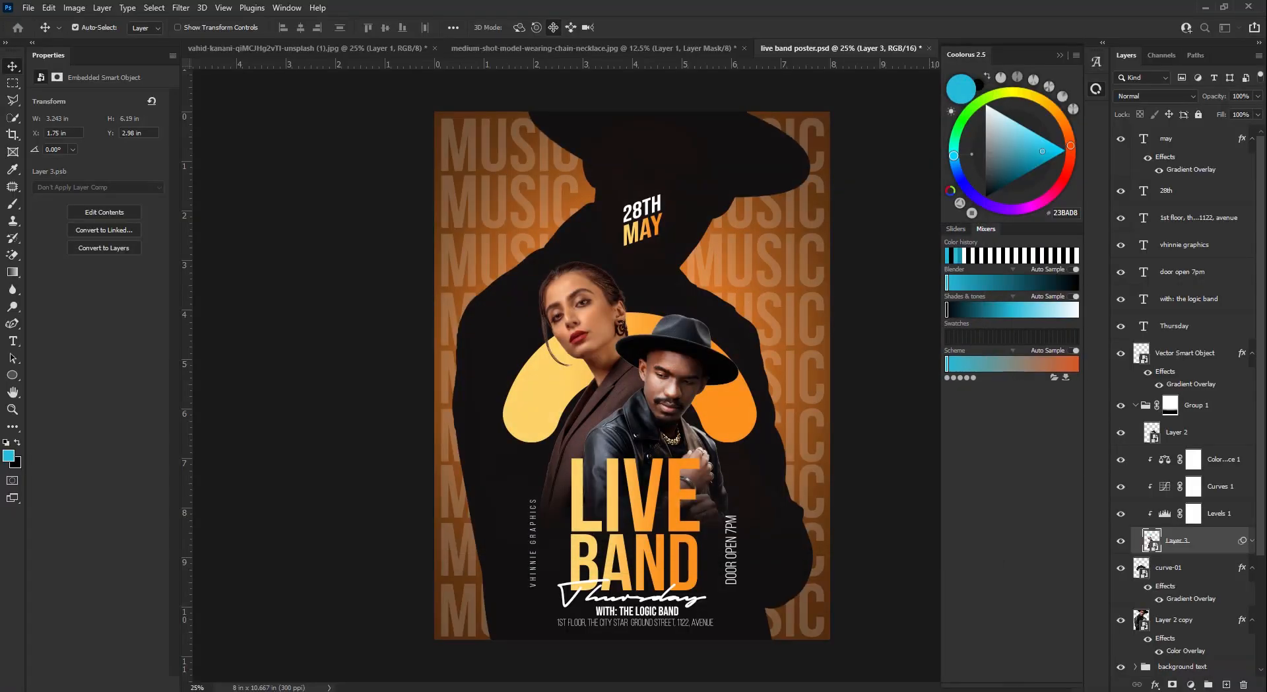
- Hide the Levels 1 and Color Balance 1 adjustments, then try a plain Sharpen on Layer 3 and undo it
click(1119, 514)
click(1118, 461)
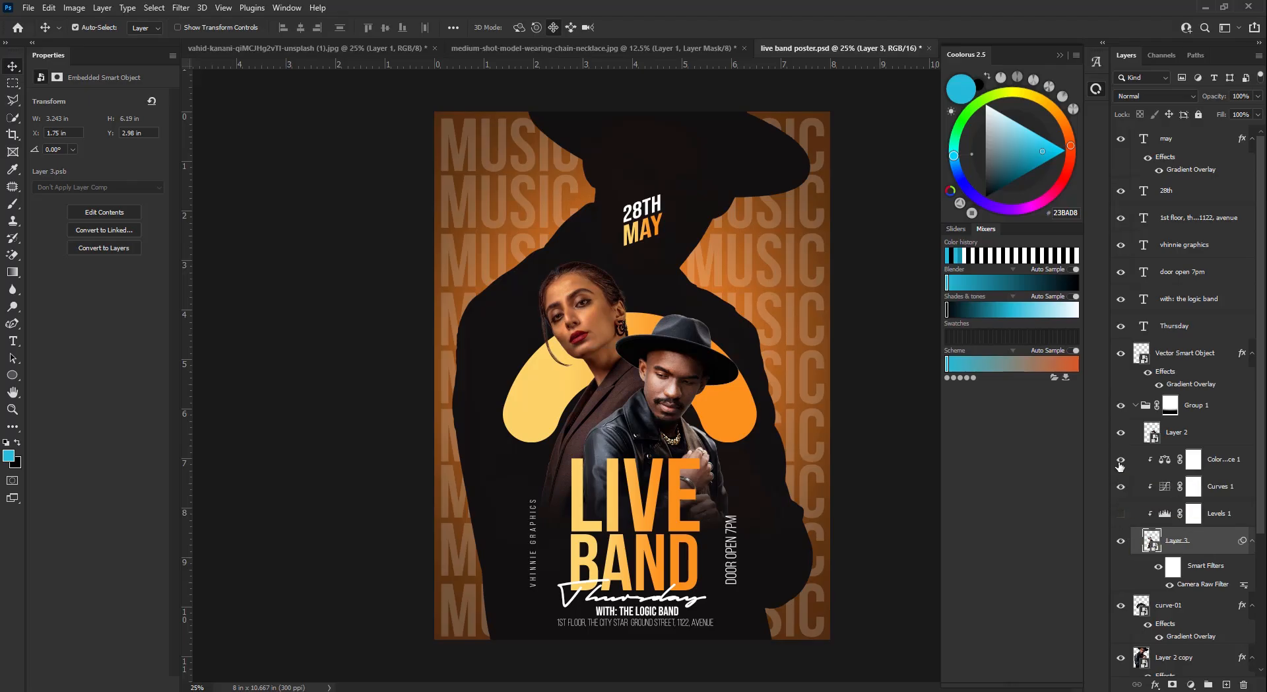
click(180, 7)
mouse_move(306, 194)
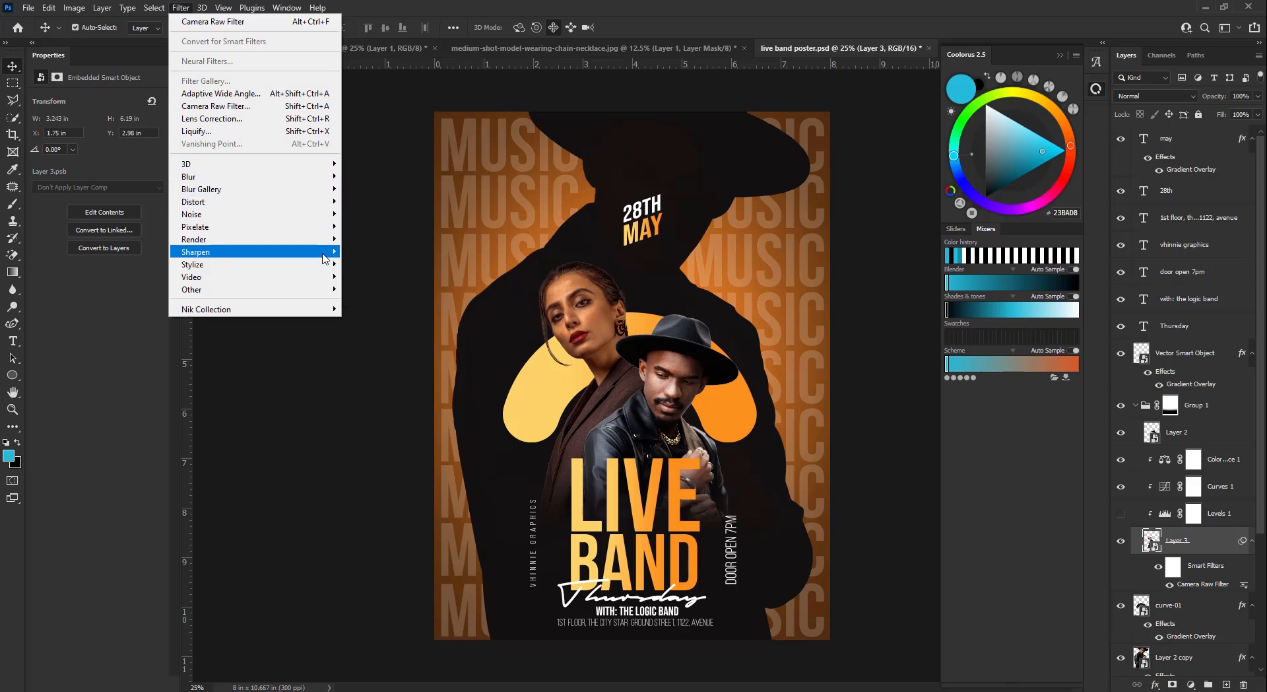
click(355, 261)
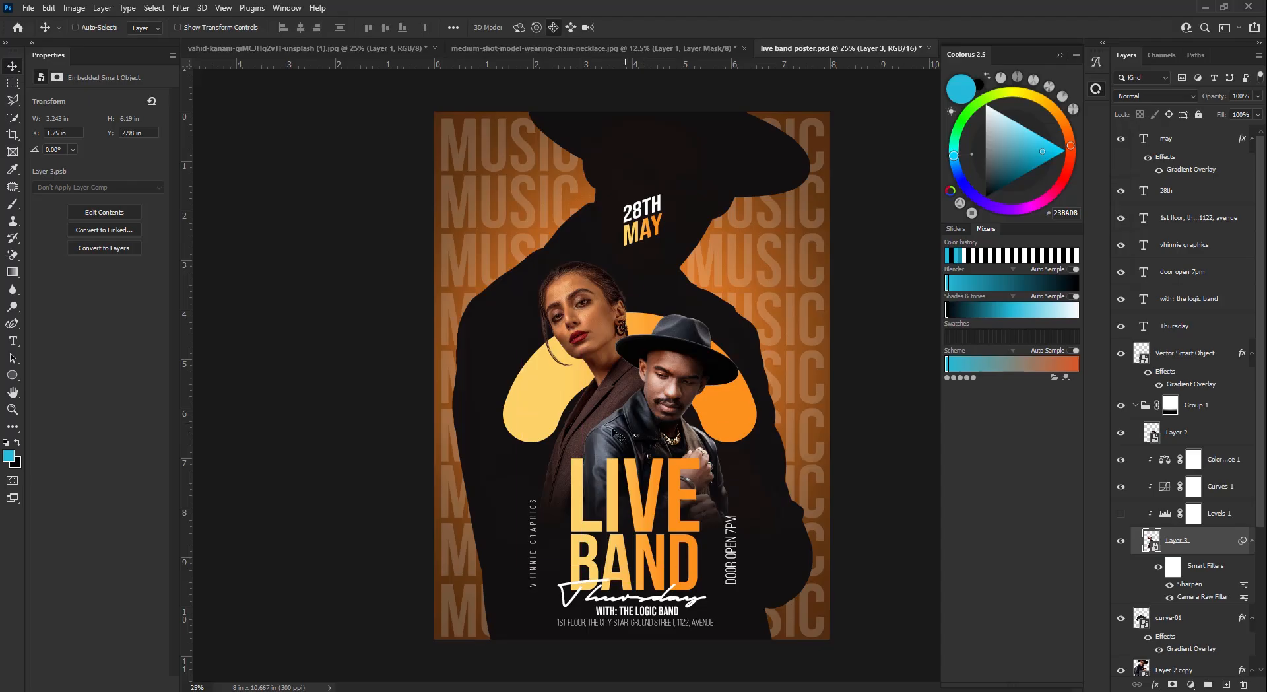
key(ctrl+z)
- Sharpen Layer 3 with an Unsharp Mask smart filter at Amount 54, then select Layer 2
click(181, 8)
mouse_move(316, 252)
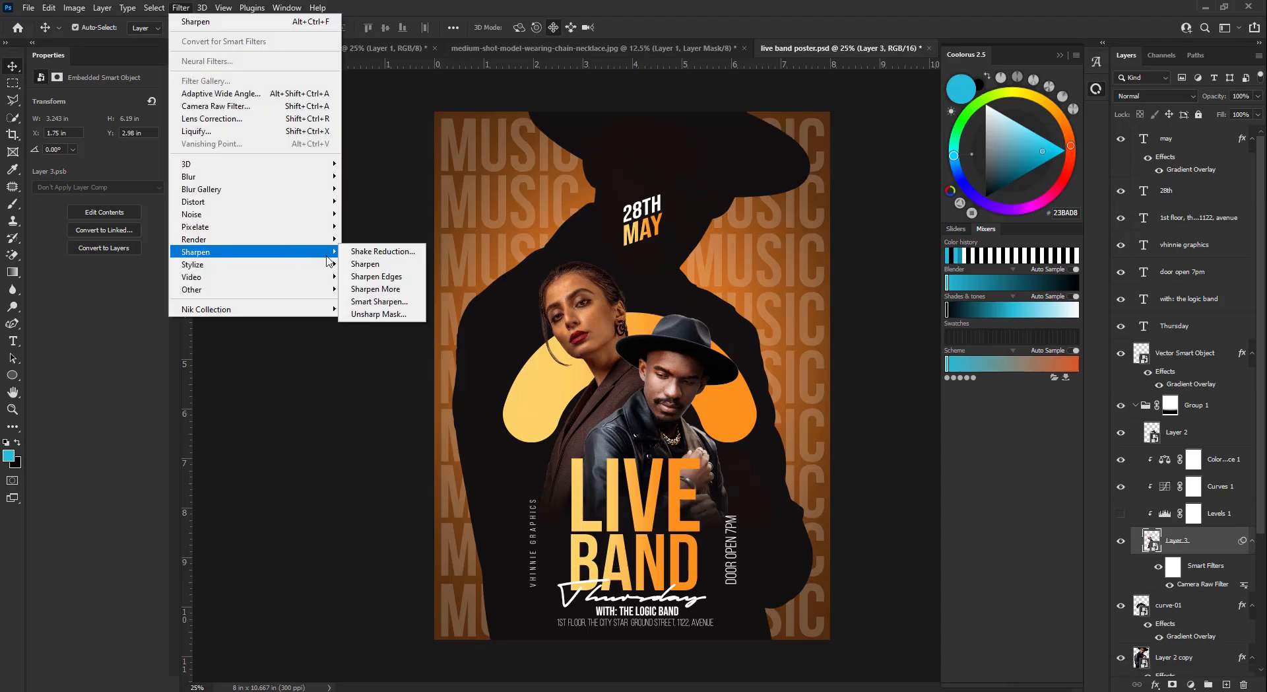
click(399, 315)
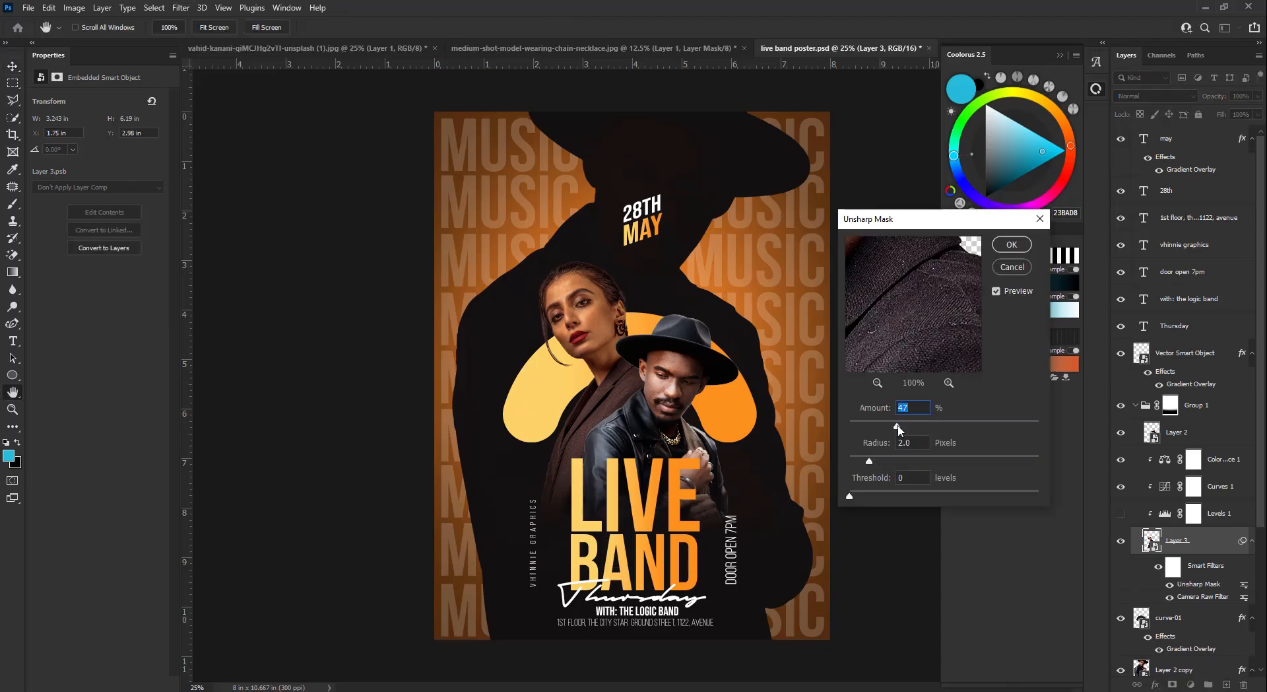
drag(898, 429, 905, 427)
drag(933, 277, 927, 367)
click(996, 291)
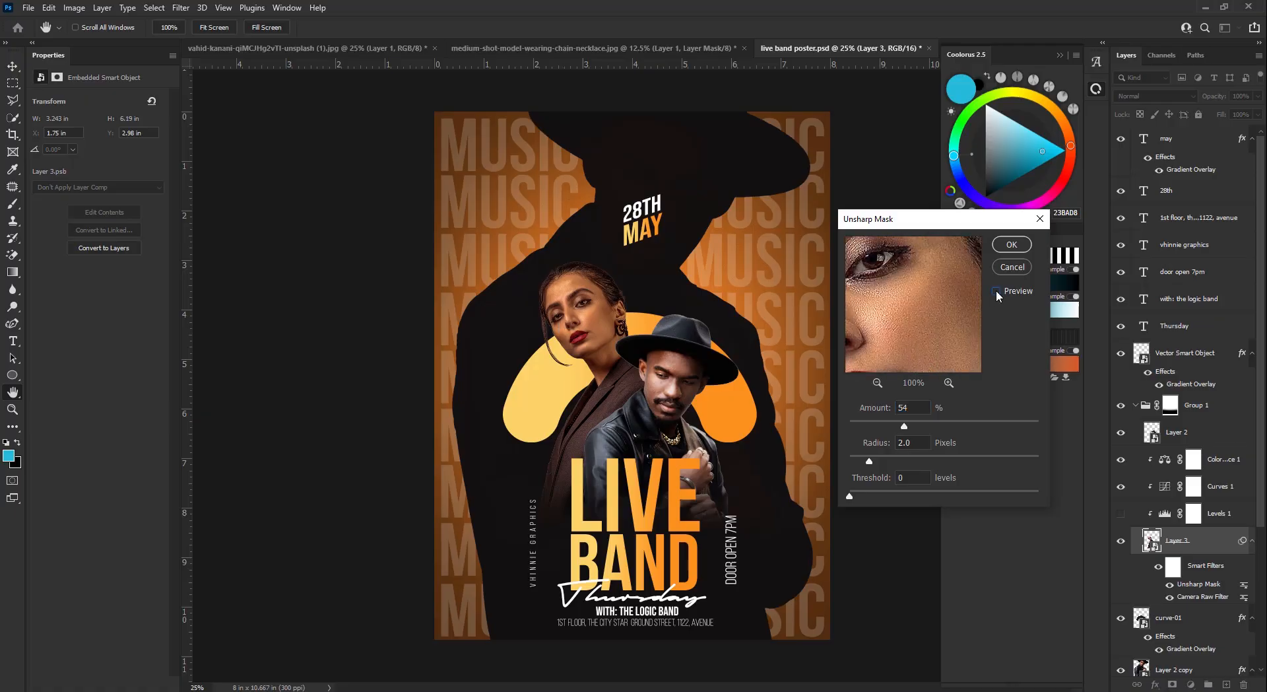
click(996, 290)
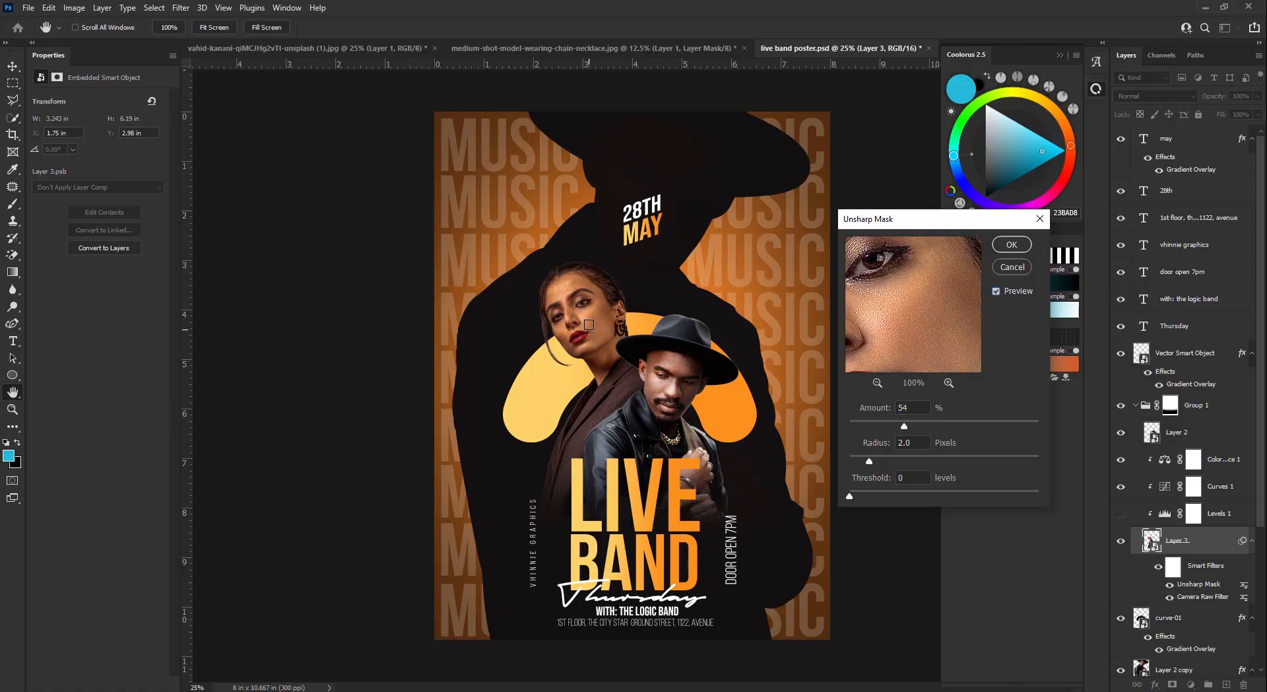
click(1024, 247)
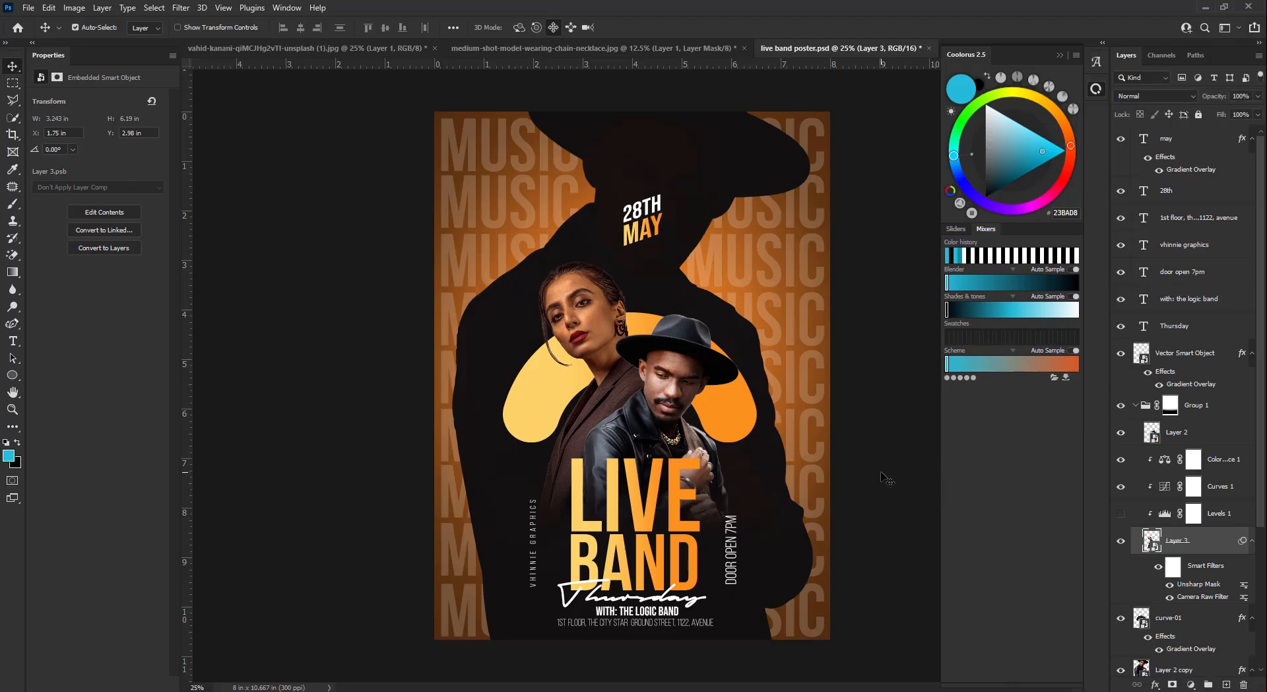
click(1182, 432)
click(1191, 685)
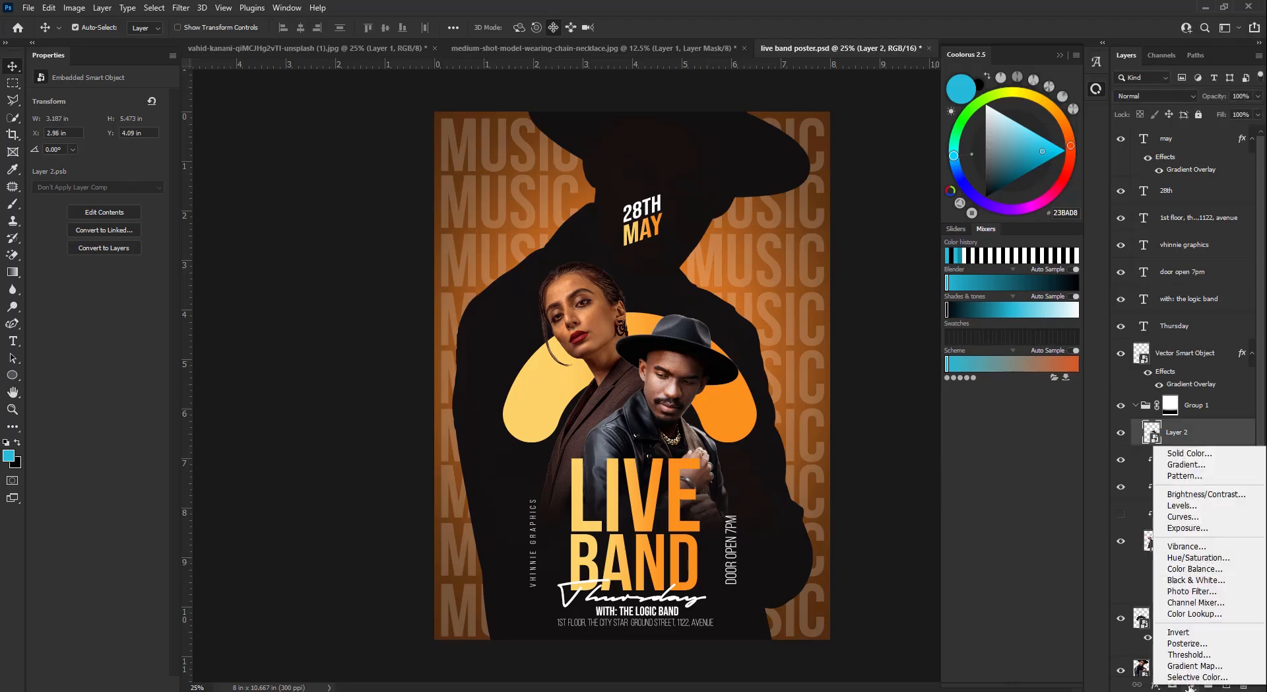
- Add a Color Balance 2 layer clipped to Layer 2 with midtones Red +21 and Yellow −20
click(1194, 568)
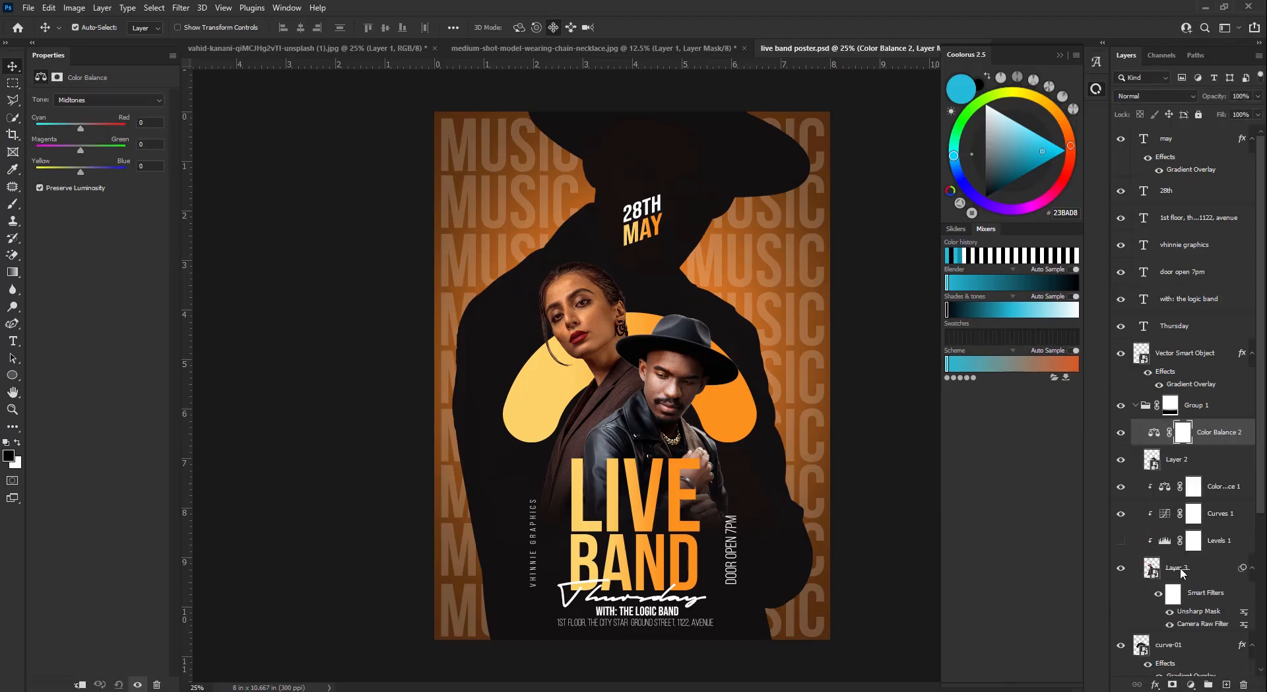
alt+click(1162, 441)
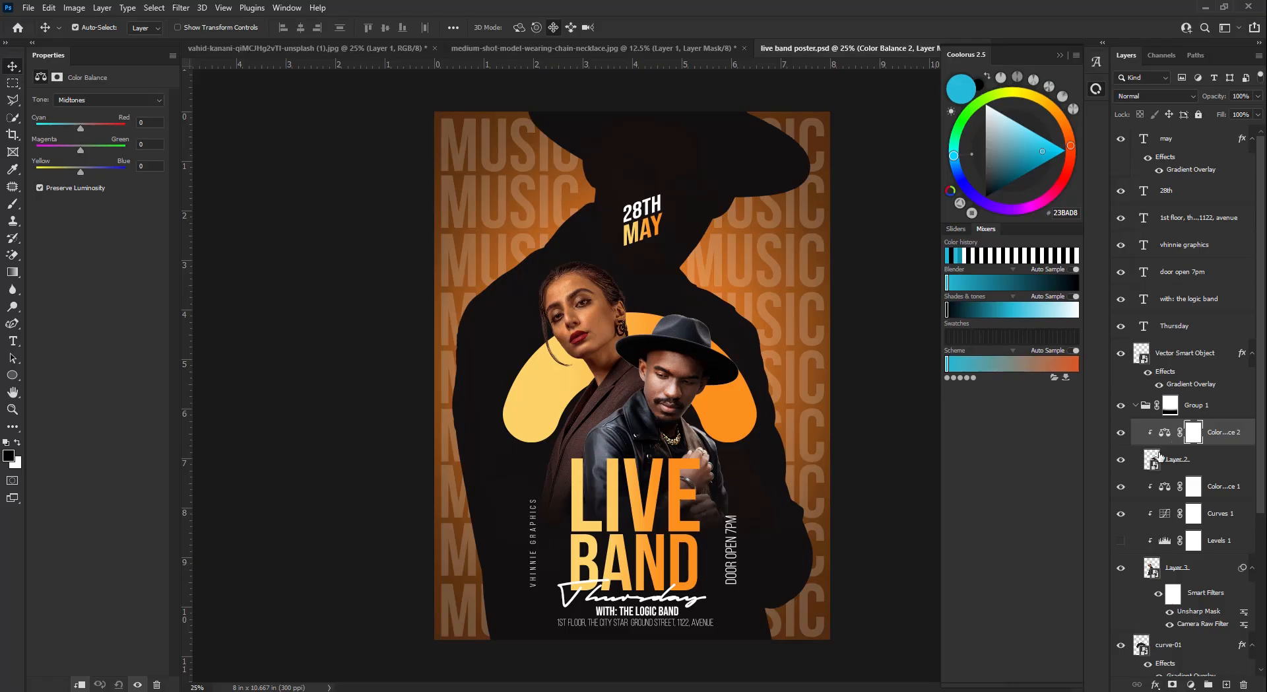
click(1165, 431)
drag(81, 128, 88, 128)
drag(80, 172, 65, 170)
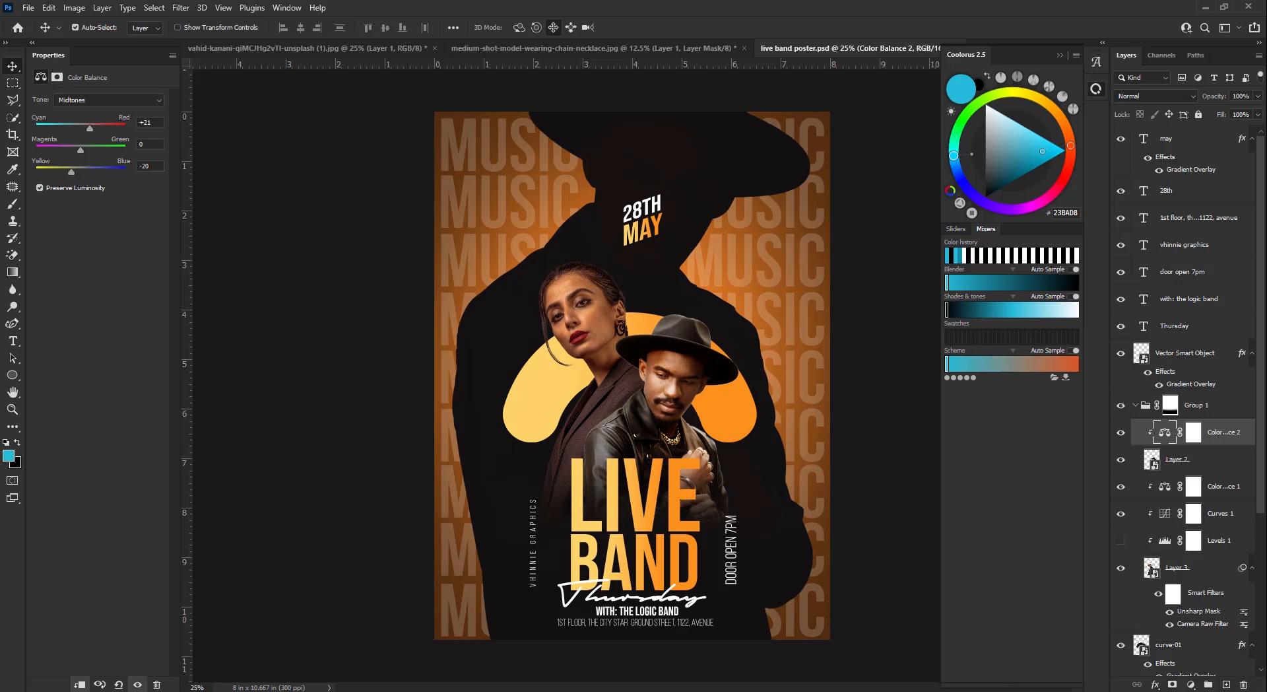
- Add a Curves 2 layer clipped to Layer 2 with a slight midpoint bend
click(1191, 684)
click(1188, 523)
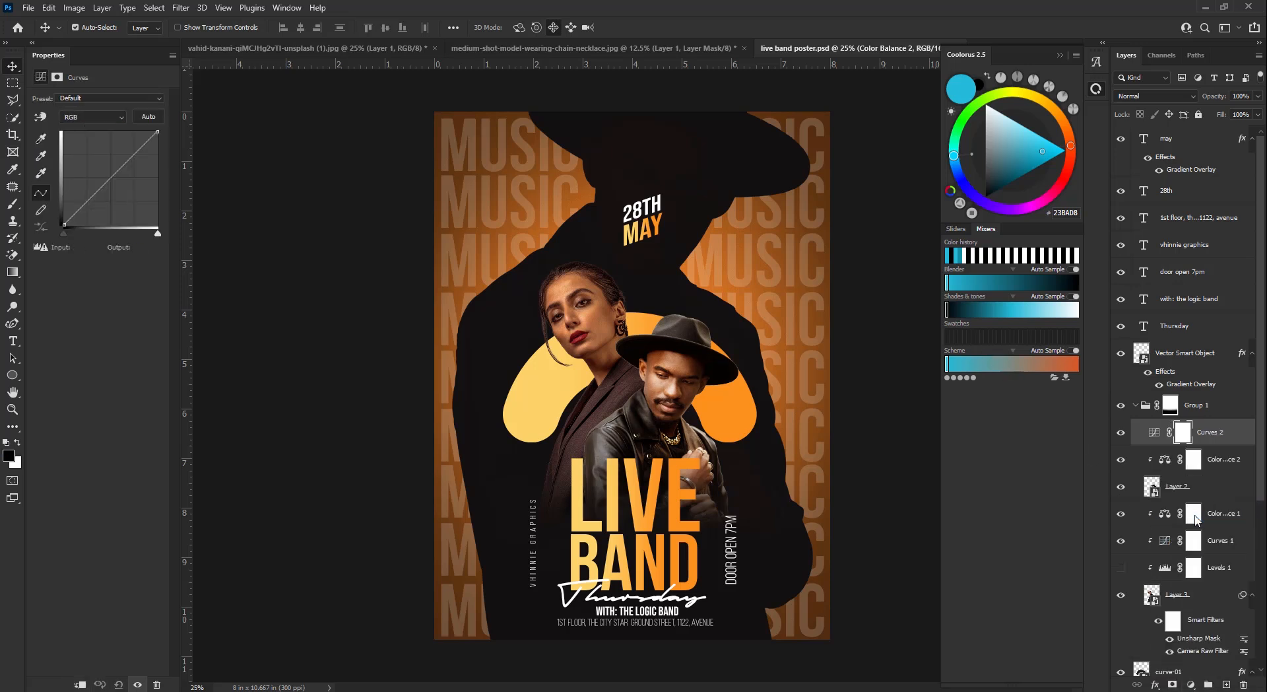
alt+click(1157, 446)
drag(111, 178, 113, 177)
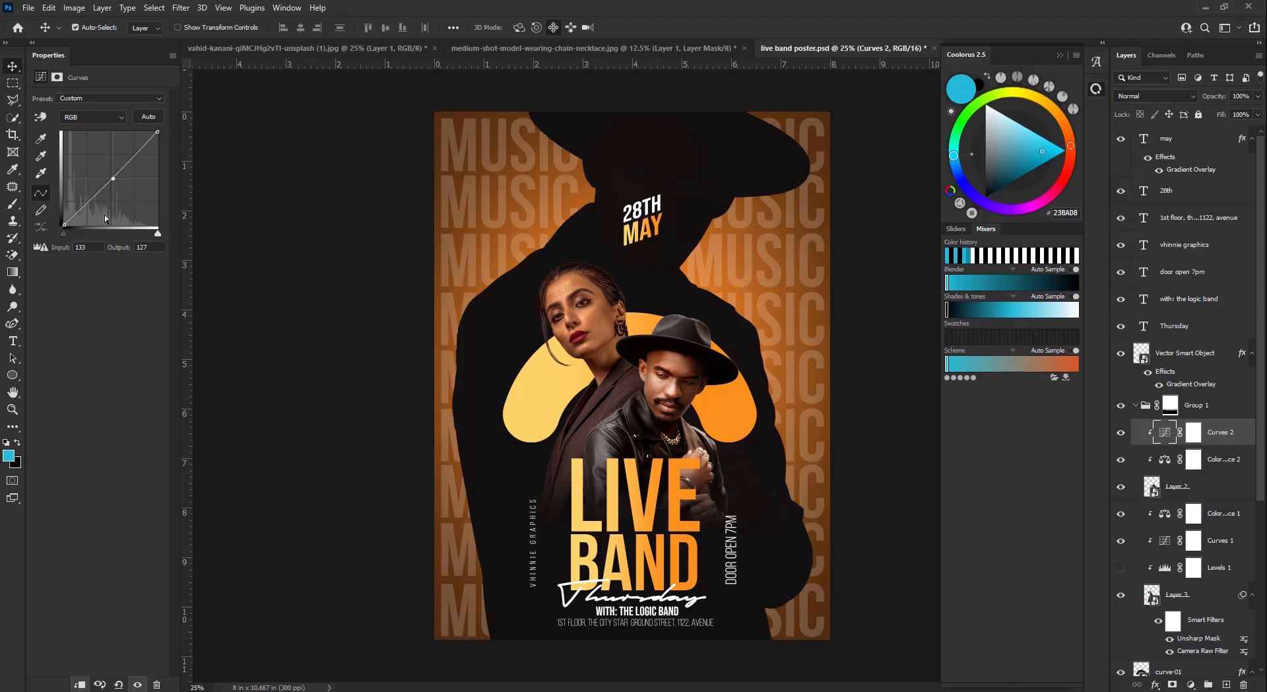
click(1191, 489)
click(180, 7)
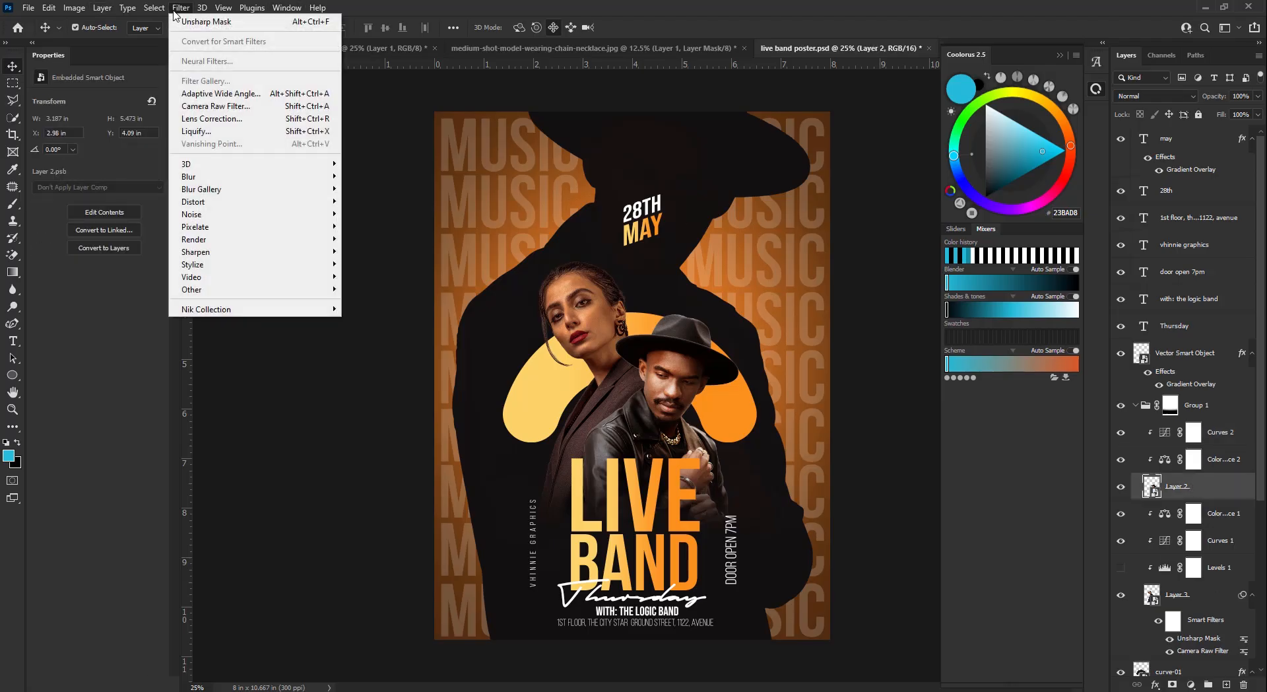
- Grade Layer 2 in Camera Raw with Clarity +17, Texture +10, Shadows +6 and Sharpening 21
click(232, 107)
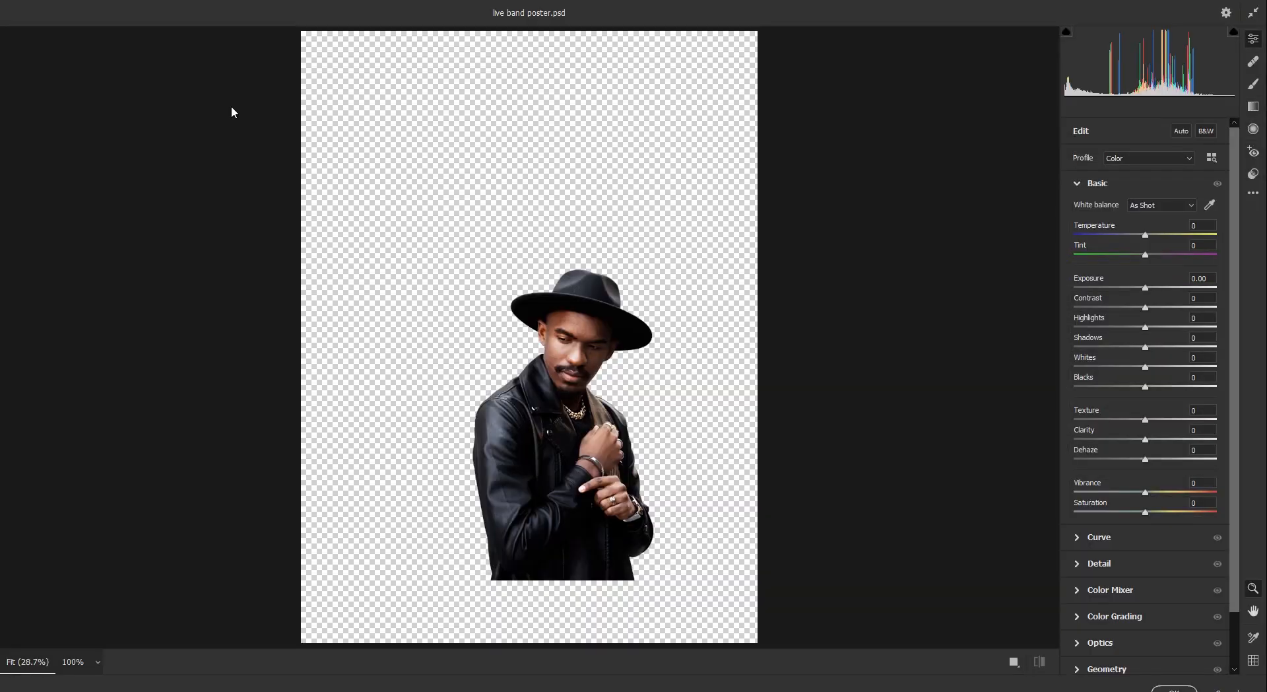
click(1040, 662)
drag(1145, 308, 1131, 367)
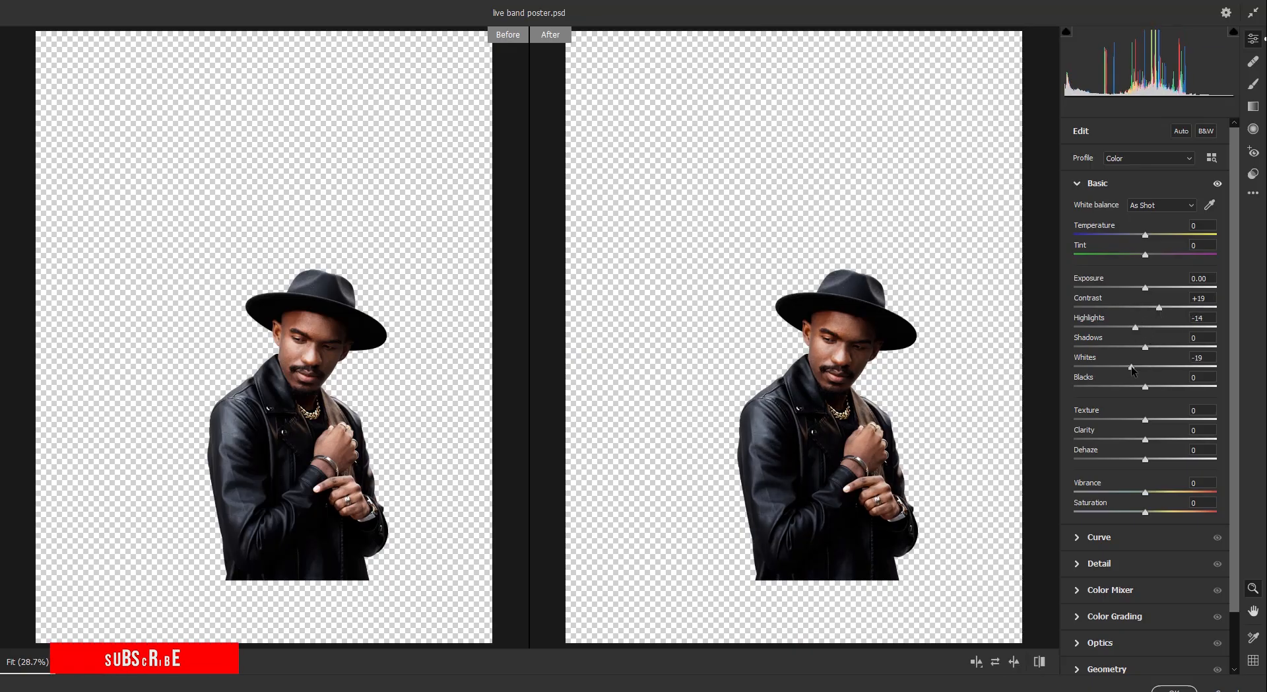
drag(1145, 439, 1157, 439)
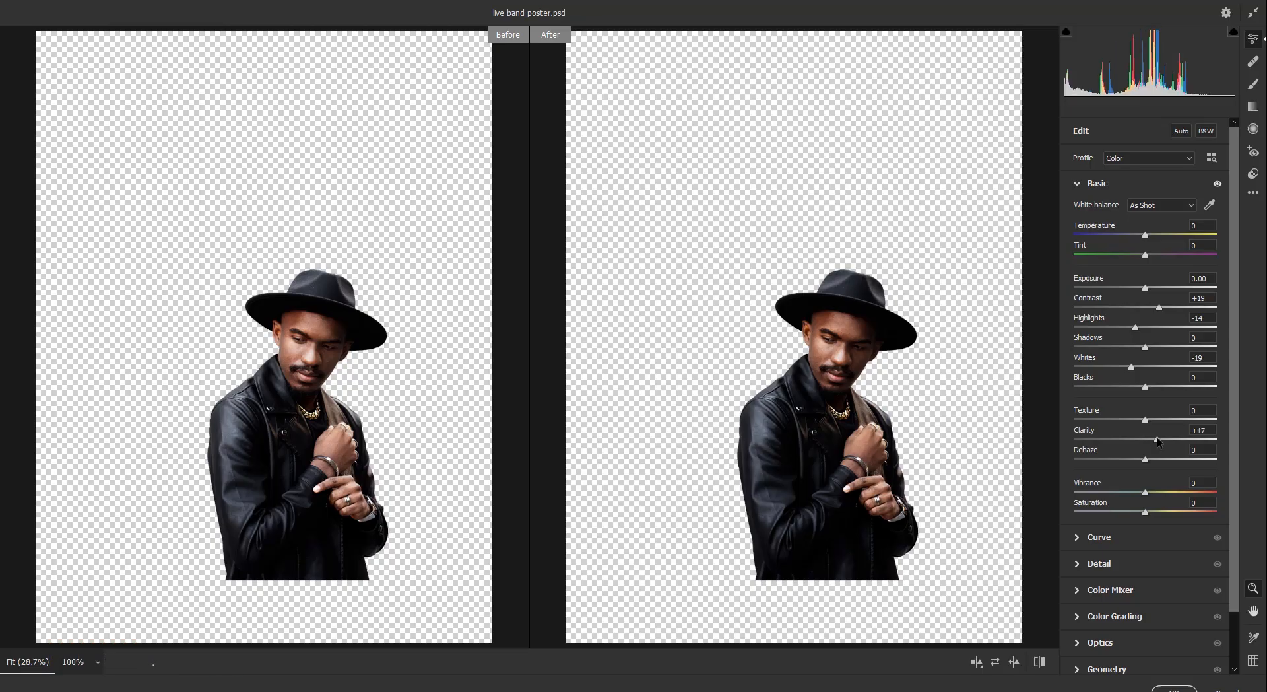
drag(1145, 419, 1152, 418)
drag(1145, 346, 1149, 351)
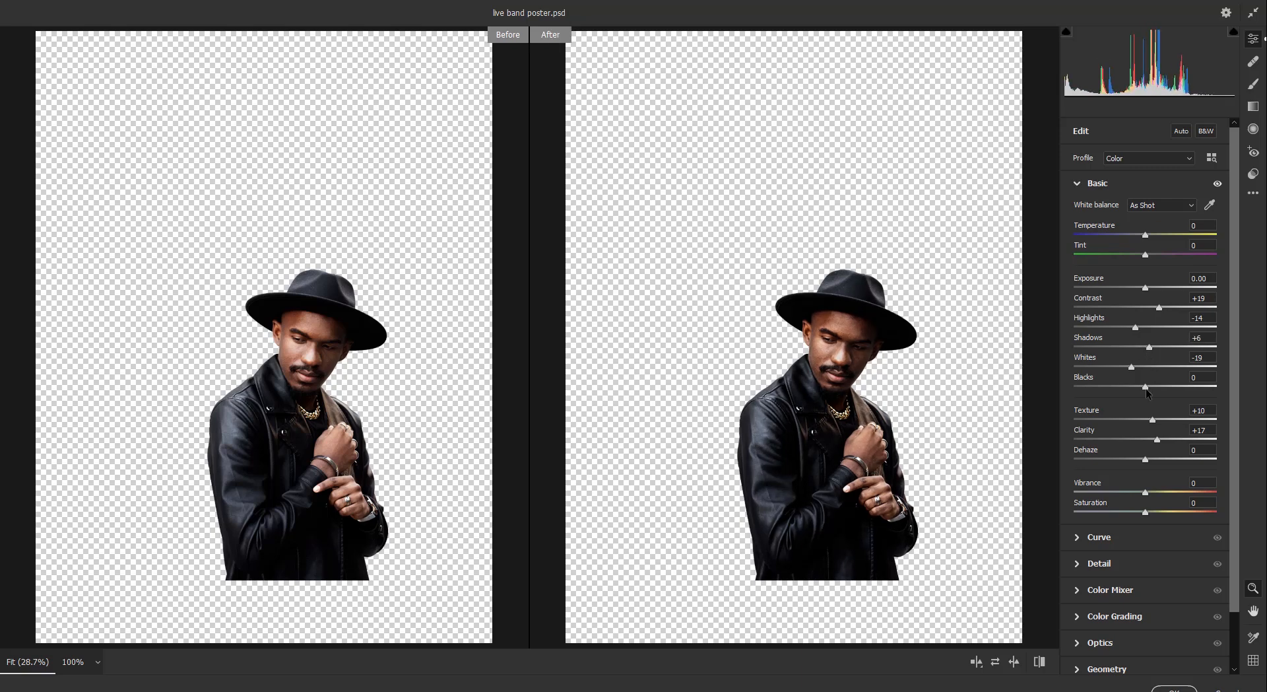
click(1081, 563)
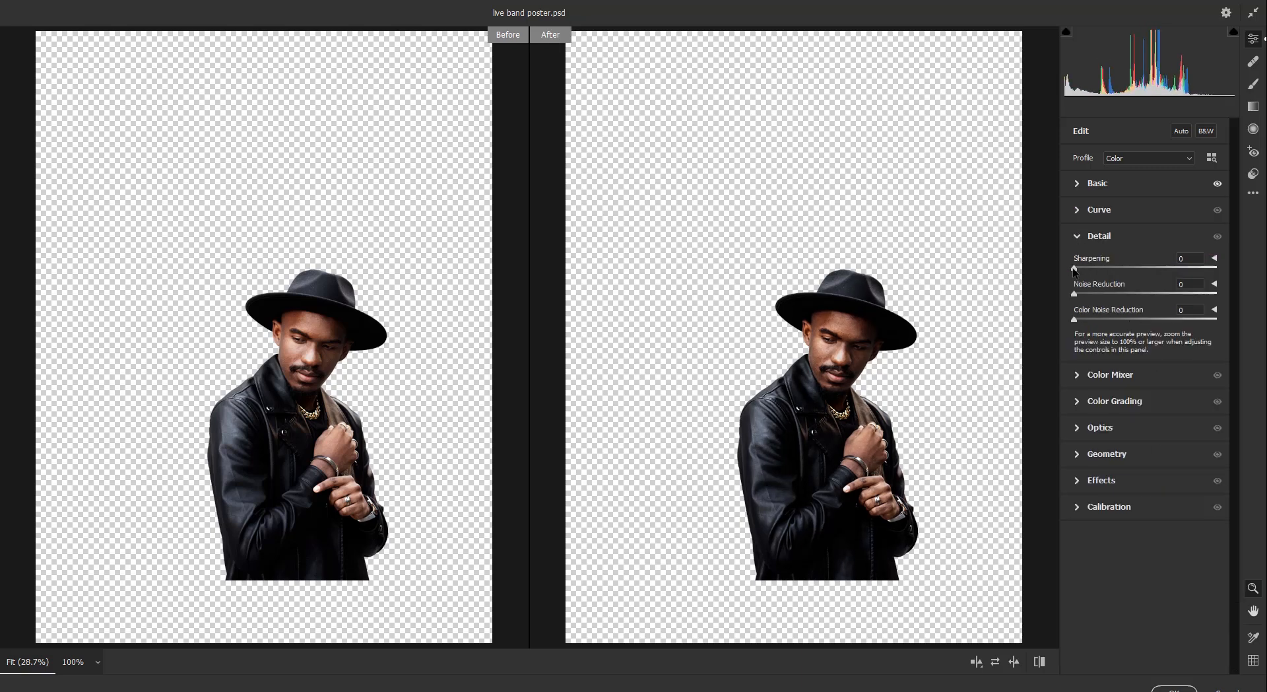
drag(1075, 271, 1094, 270)
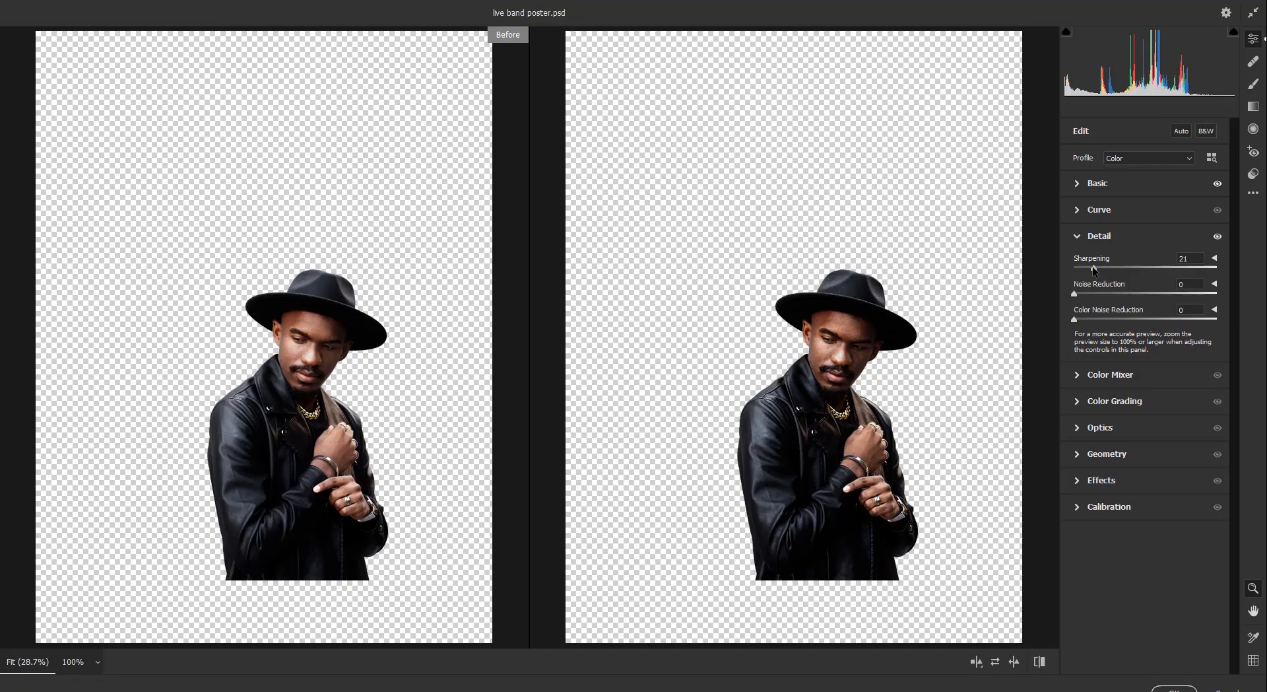
click(1174, 689)
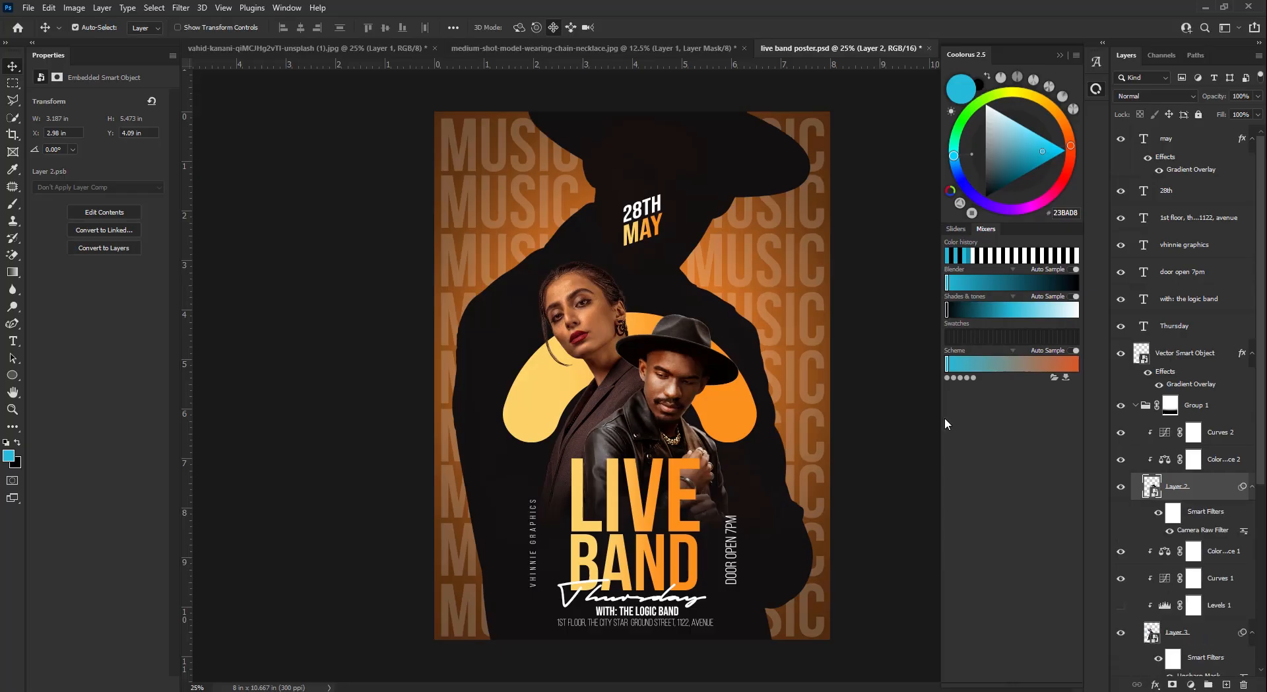
- Add an Unsharp Mask at Amount 41 to Layer 2 and save the poster
click(180, 7)
mouse_move(311, 252)
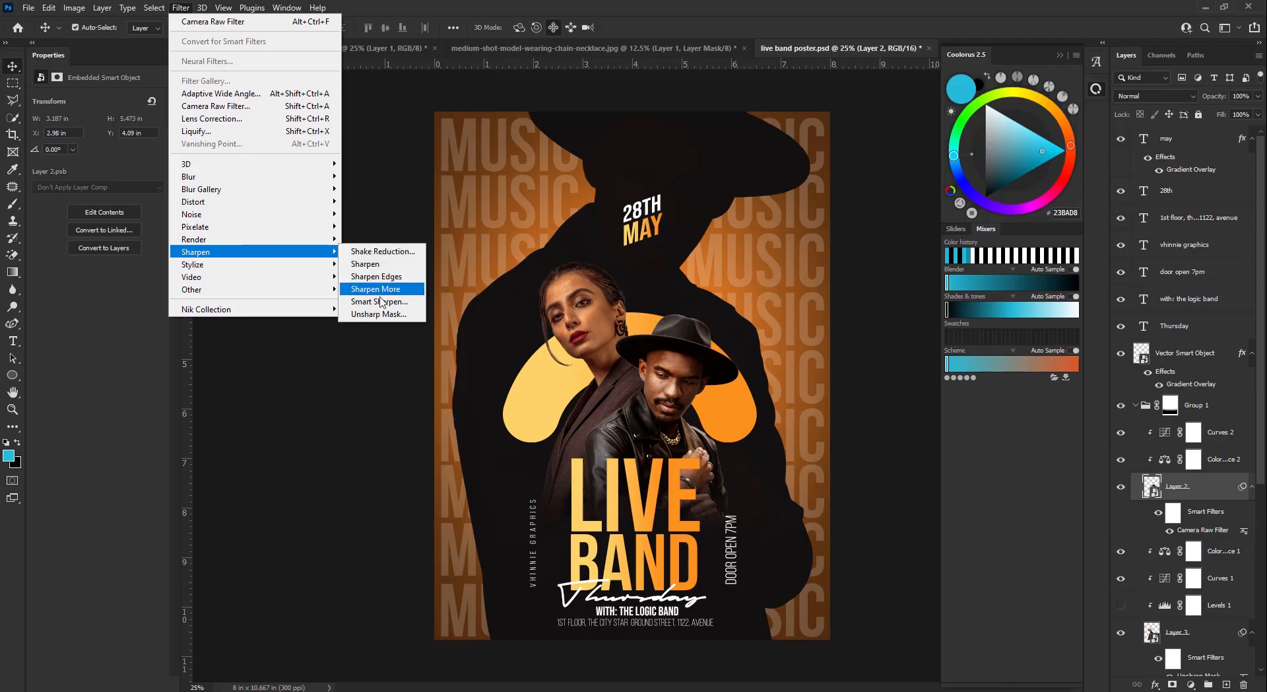
click(380, 313)
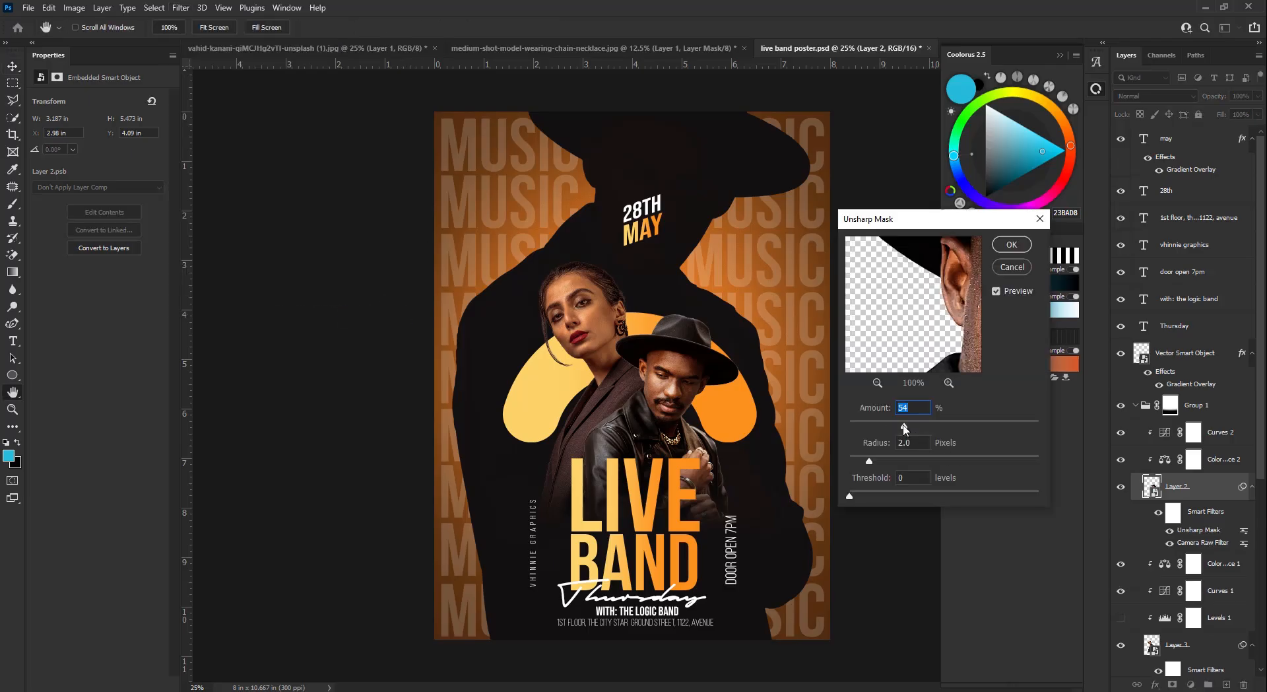
drag(904, 425, 891, 426)
click(1012, 245)
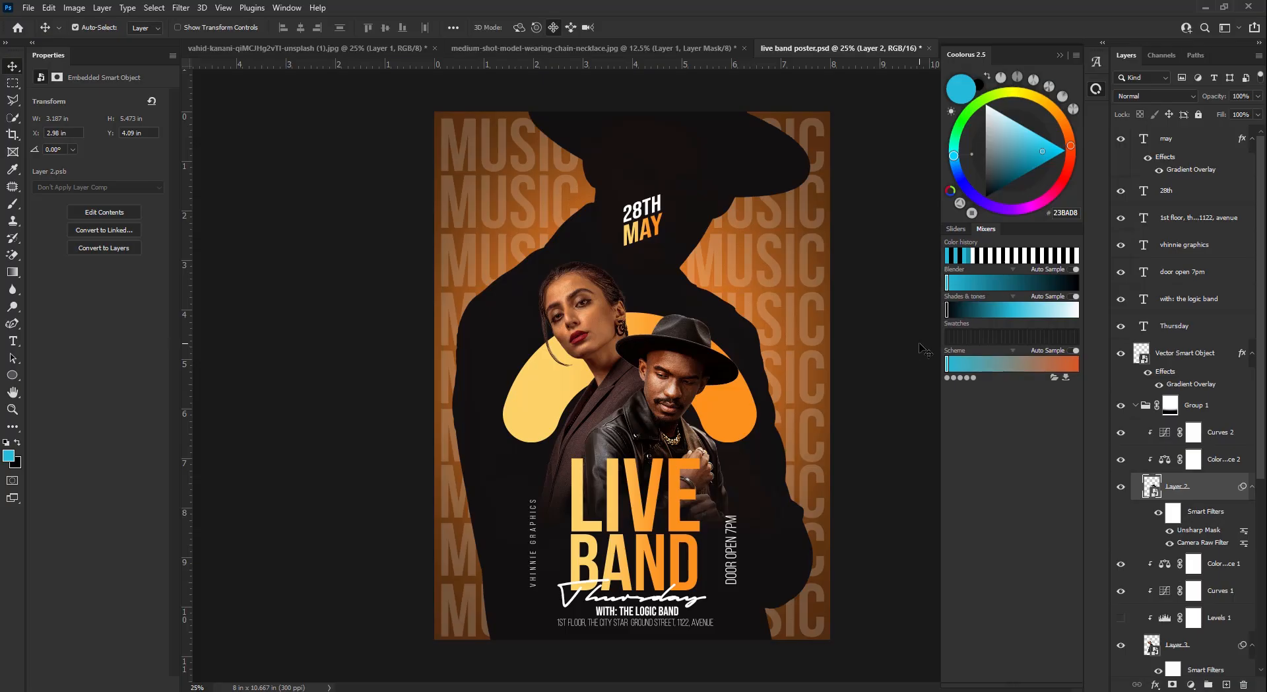
key(ctrl+s)
- Add a Selective Color layer with Reds set to Cyan −15 and Yellow −4
click(1204, 144)
click(1191, 684)
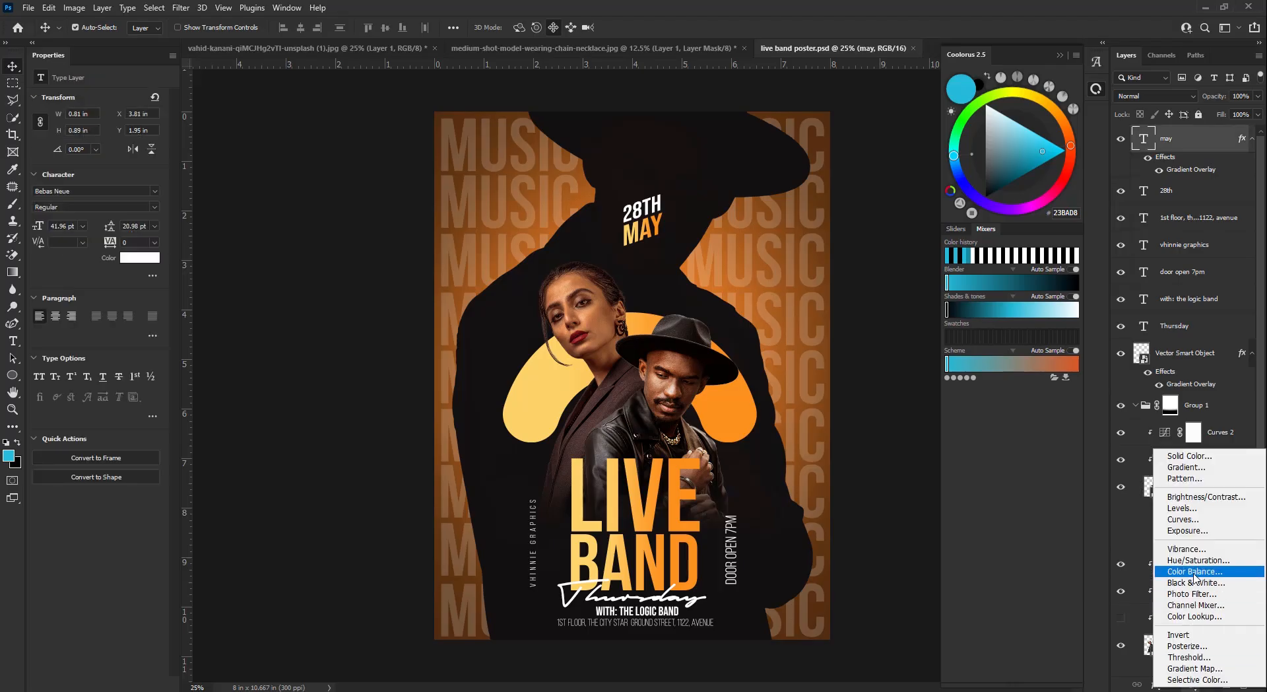
click(1198, 679)
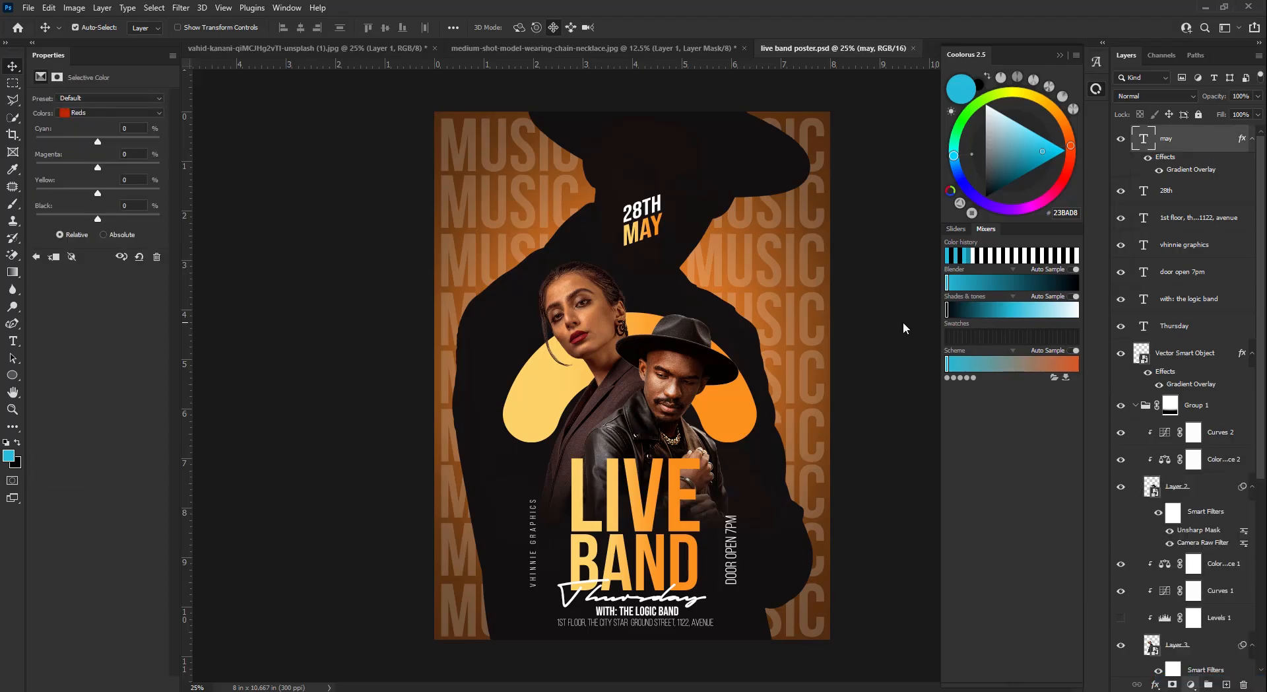
click(1140, 141)
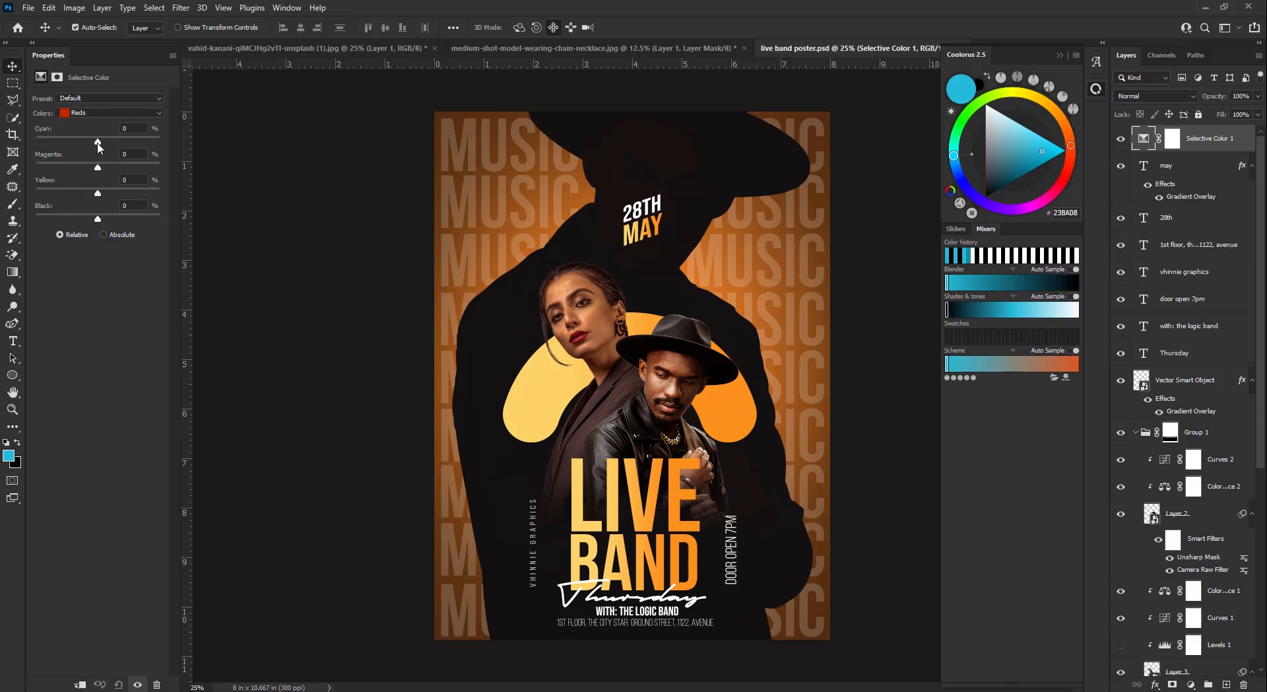
drag(98, 141, 89, 142)
drag(100, 195, 95, 193)
click(89, 113)
click(88, 115)
- Add an Orange and Teal Color Lookup at 36% opacity, then stamp visible layers into Layer 5
click(1191, 684)
click(1196, 611)
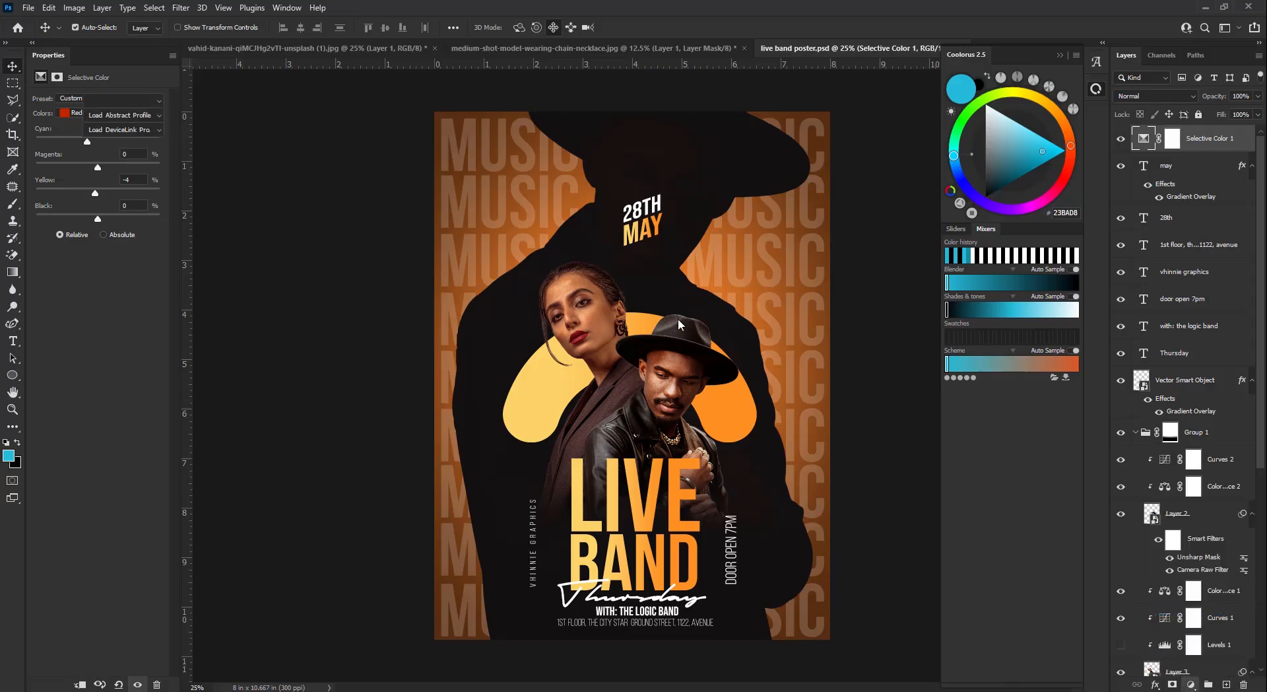
click(136, 101)
click(140, 42)
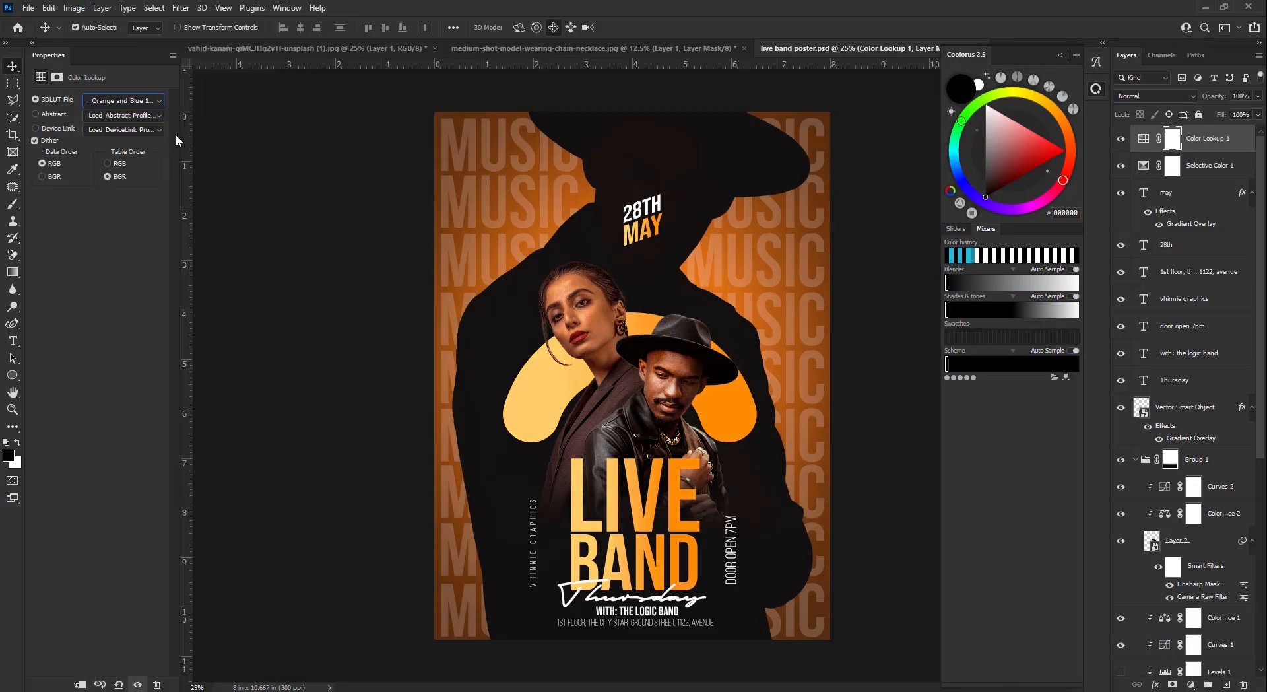
click(132, 101)
click(137, 21)
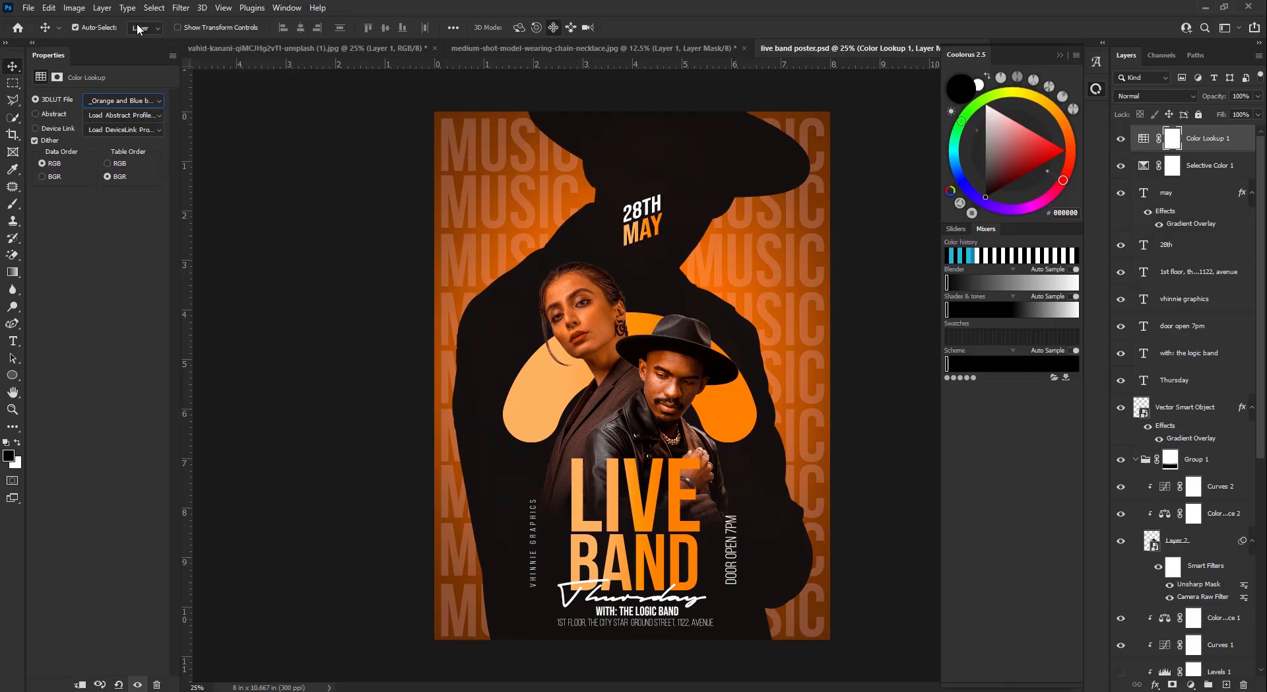
click(128, 104)
click(135, 44)
click(1258, 96)
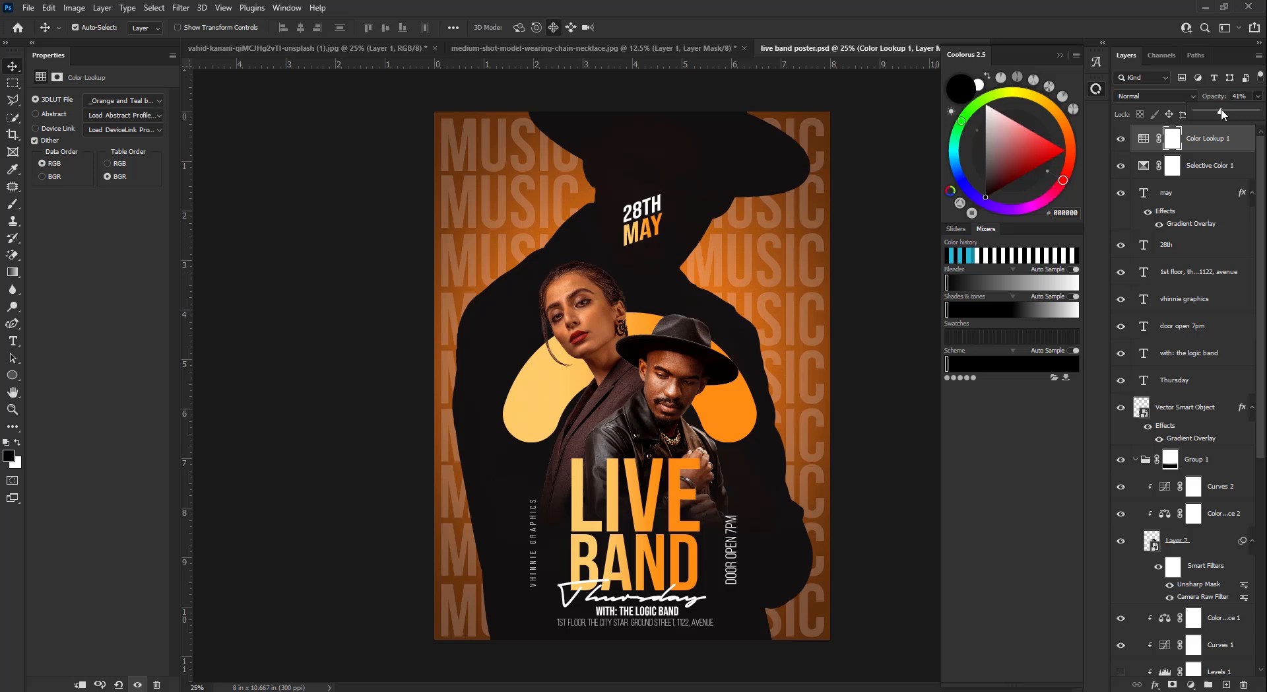
drag(1219, 109, 1219, 113)
click(1244, 142)
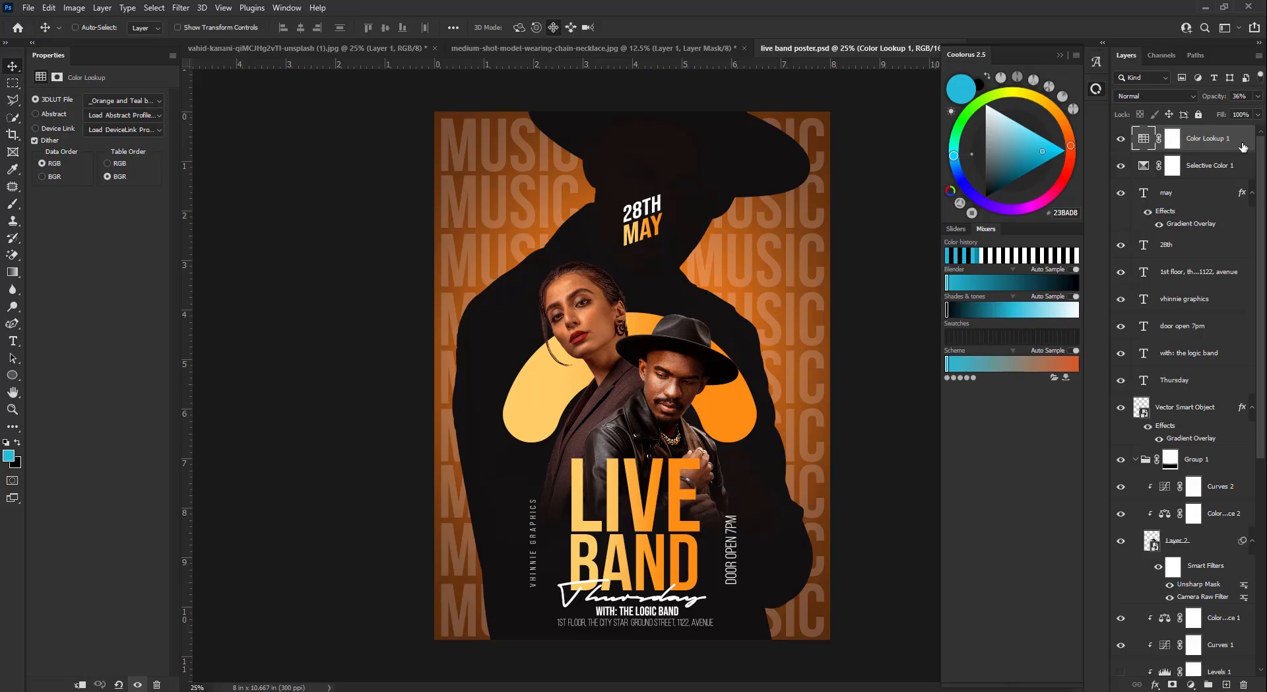
key(ctrl+shift+alt+e)
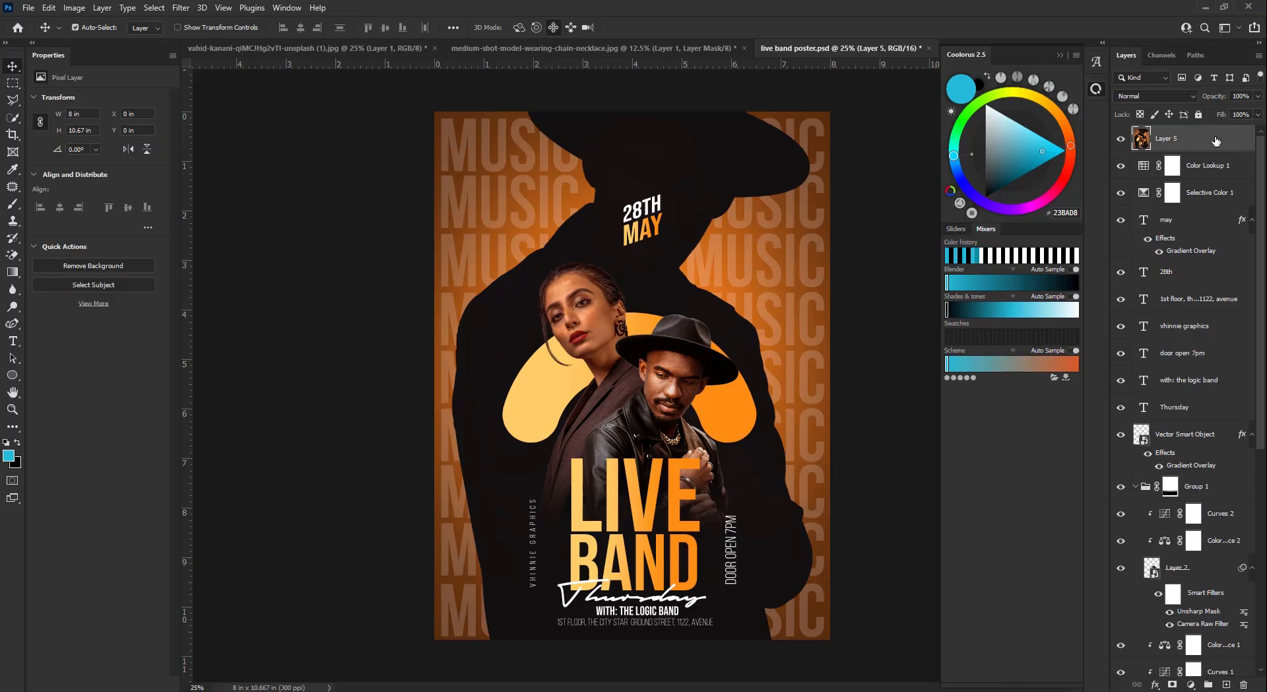
- Convert Layer 5 to a smart object and apply the Camera Raw Filter to it
right_click(1218, 142)
click(1172, 306)
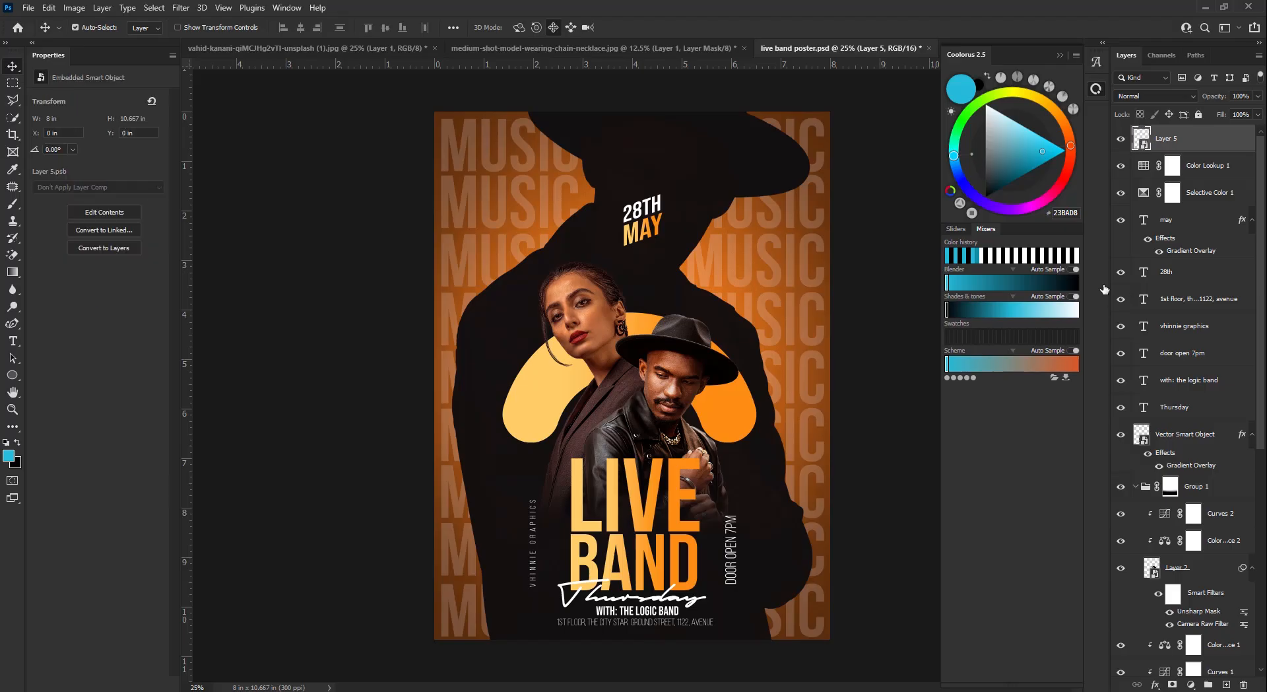
click(180, 8)
click(248, 112)
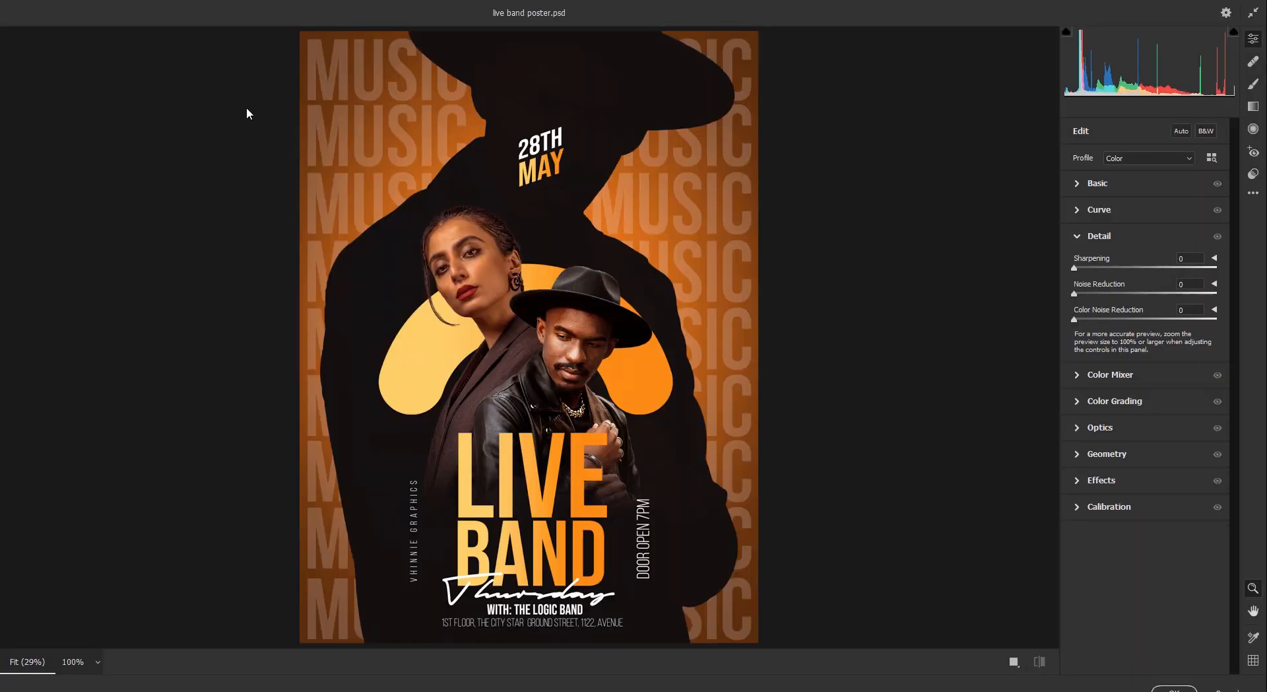
- Set Temperature +2, Contrast +9, Highlights −6, Whites +6, Clarity +9 and Sharpening 19
click(1014, 662)
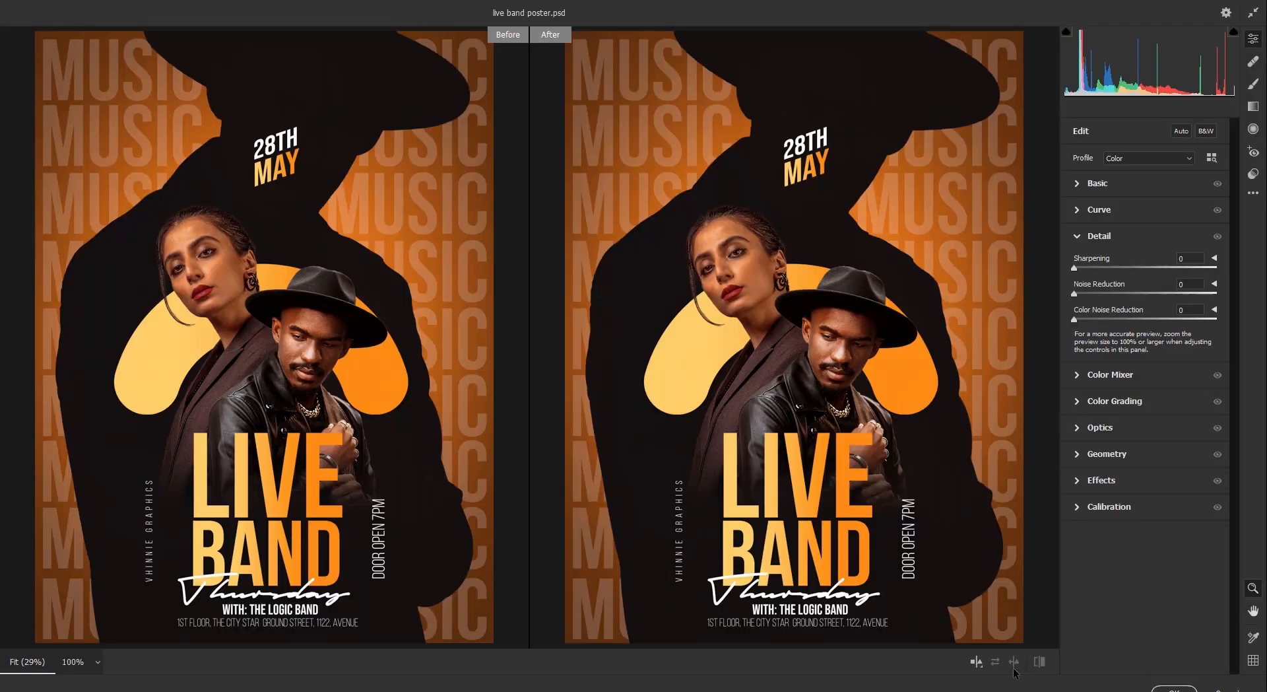
click(1077, 184)
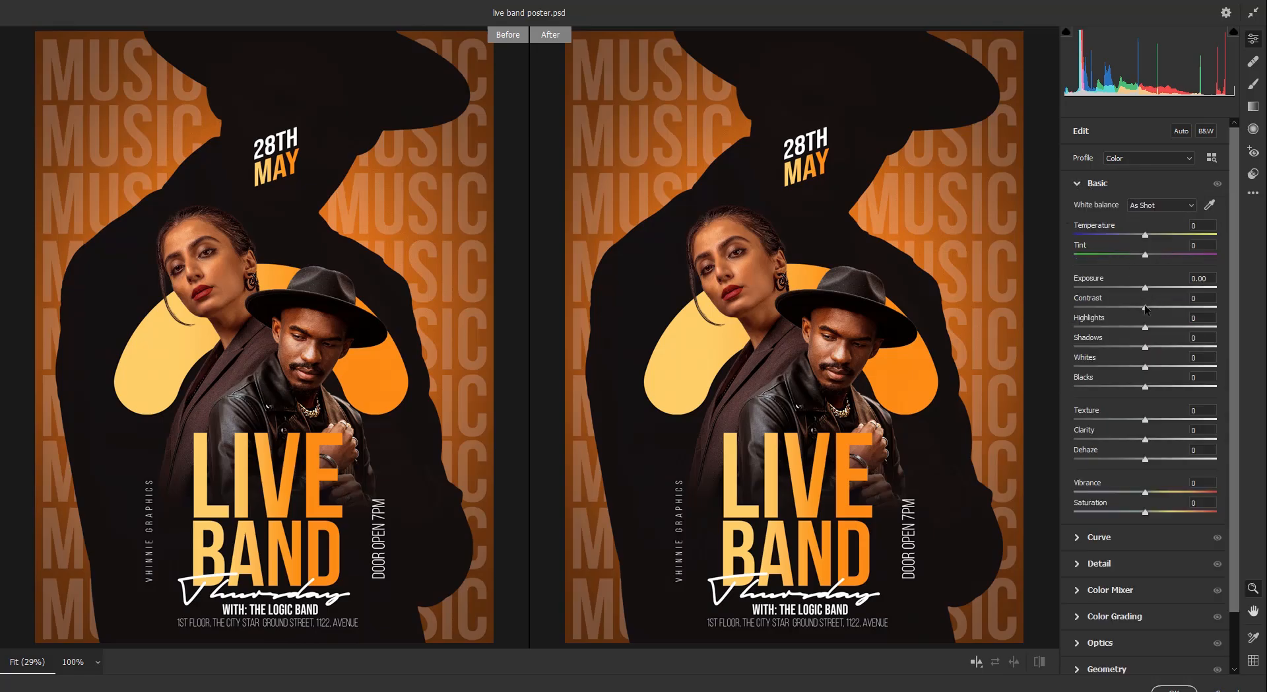
drag(1145, 328, 1155, 312)
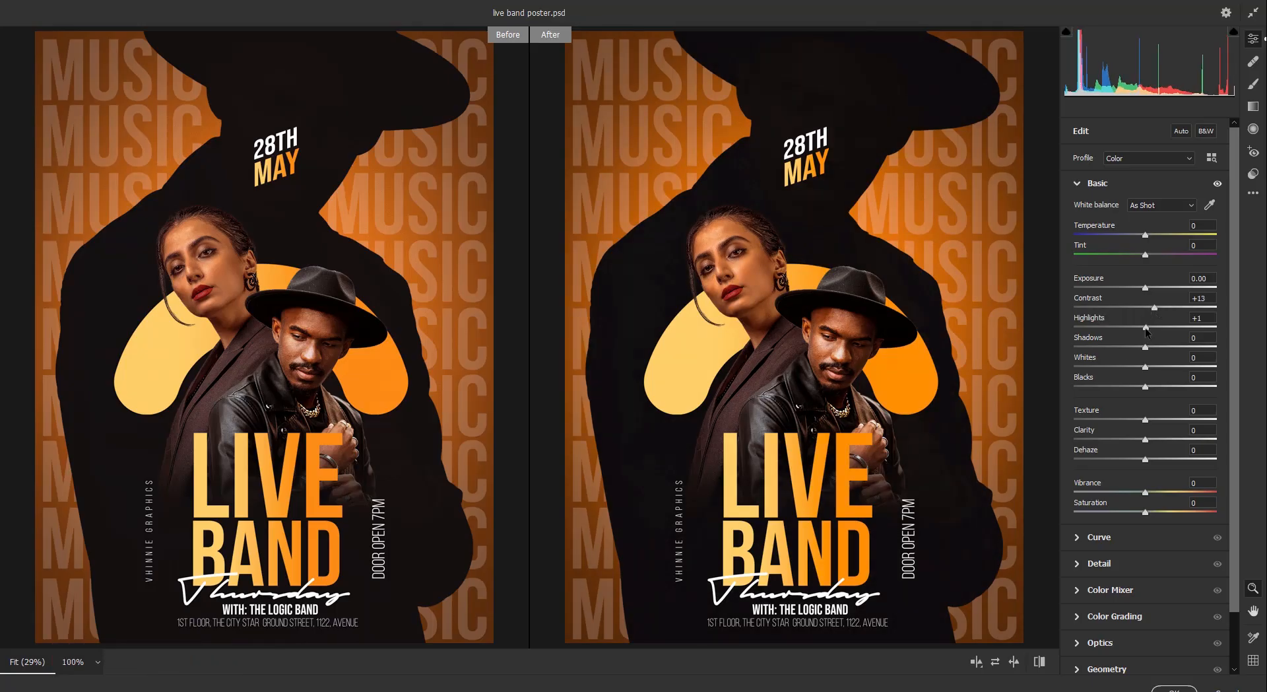
drag(1146, 445, 1153, 445)
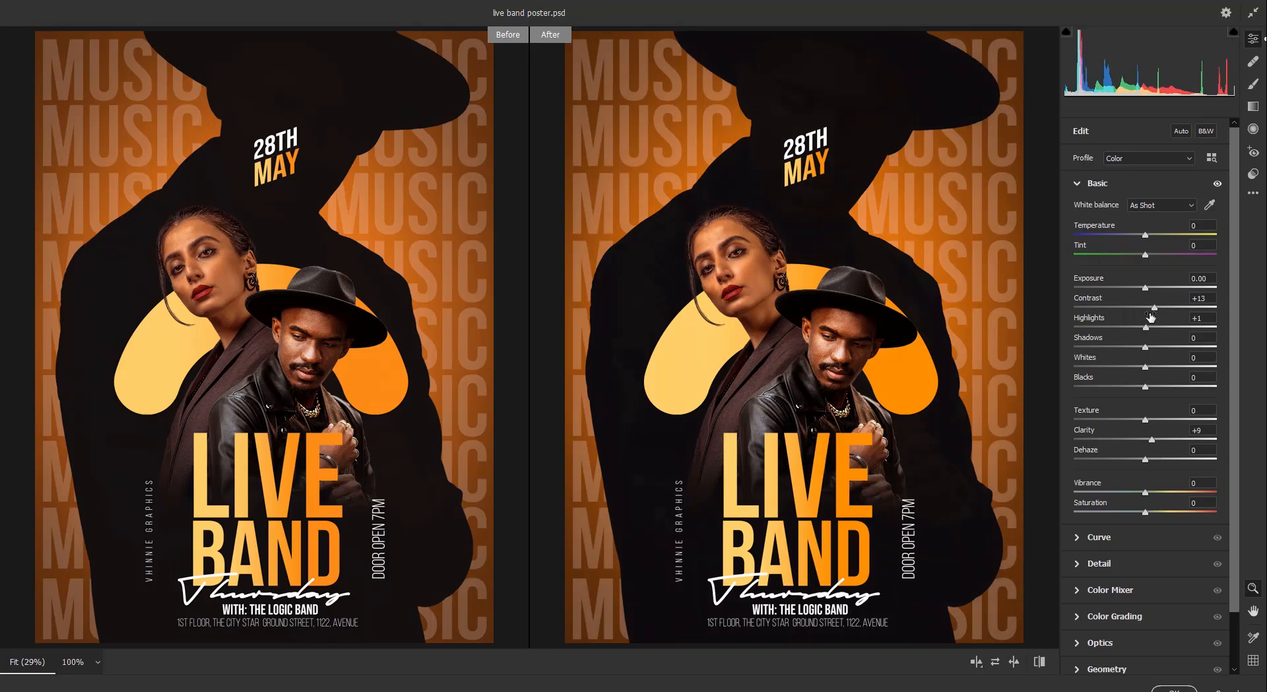
drag(1147, 327, 1138, 327)
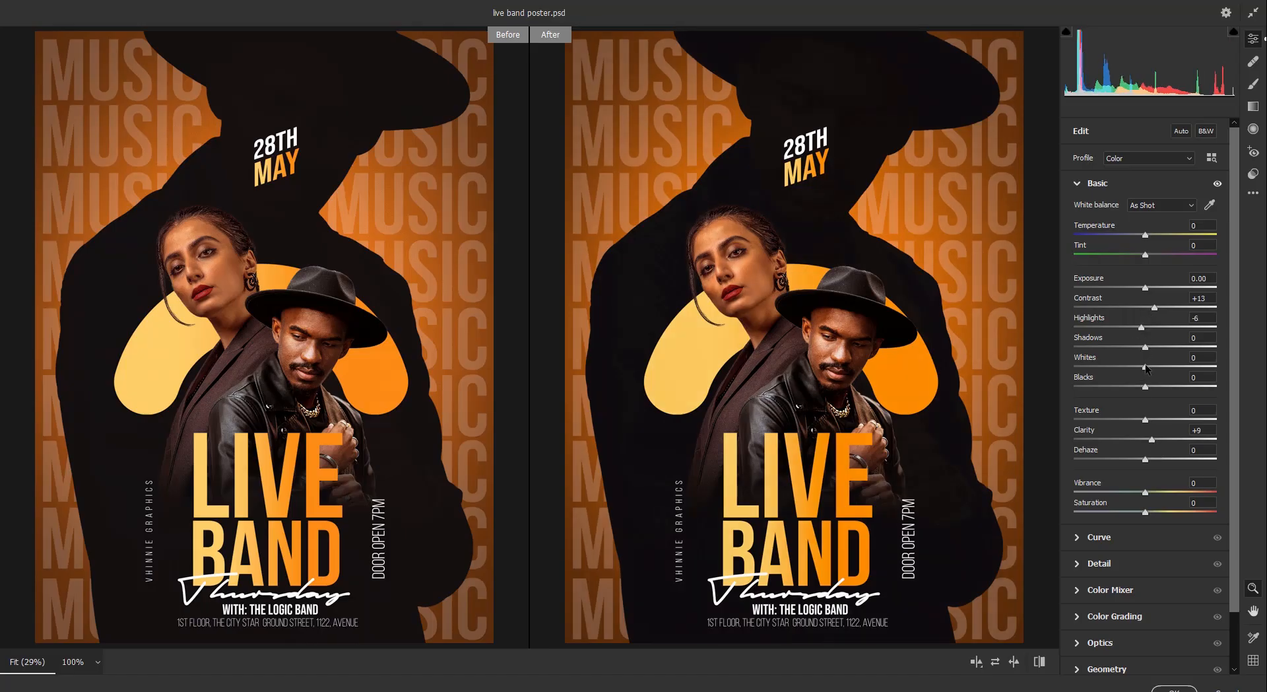
drag(1146, 368, 1152, 371)
drag(1146, 237, 1147, 236)
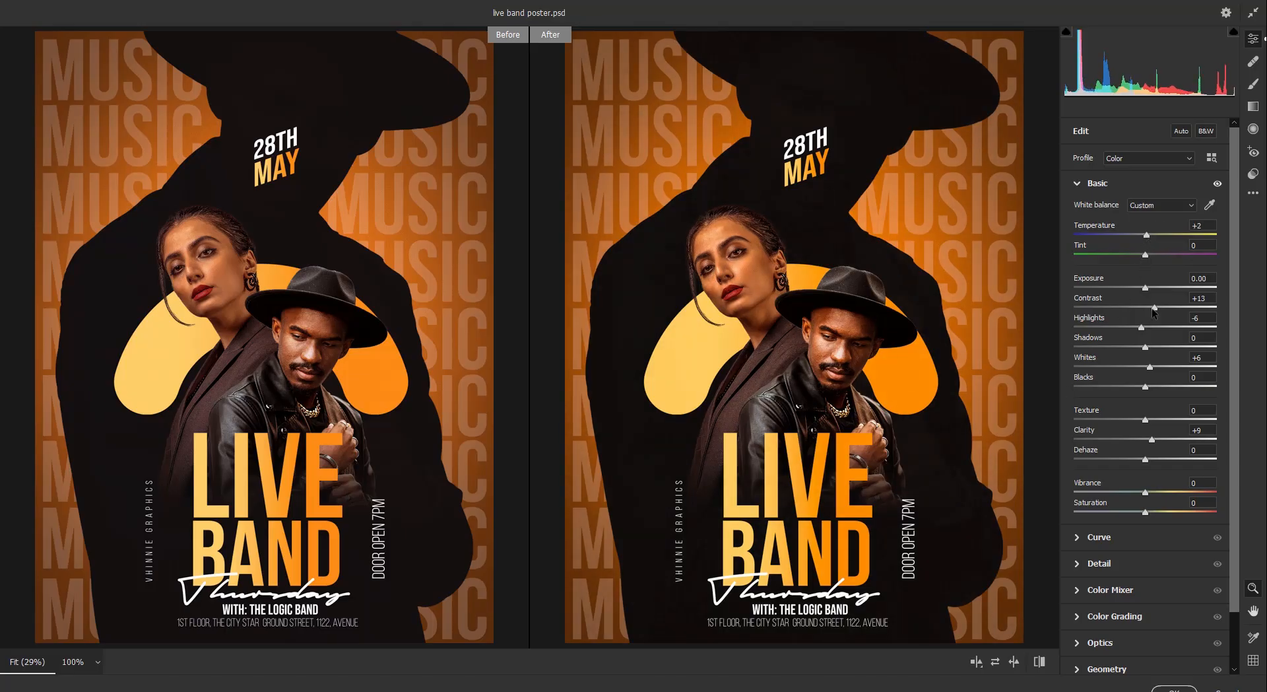
drag(1154, 308, 1151, 308)
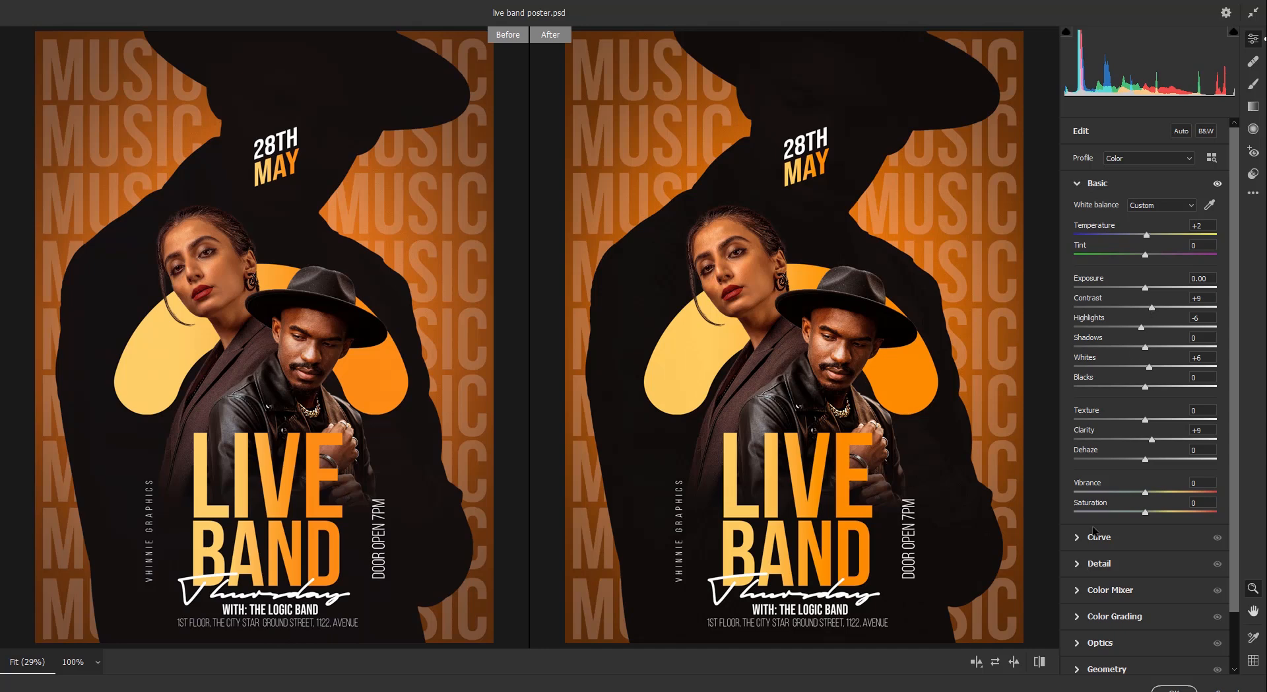
click(1100, 563)
drag(1074, 268, 1091, 273)
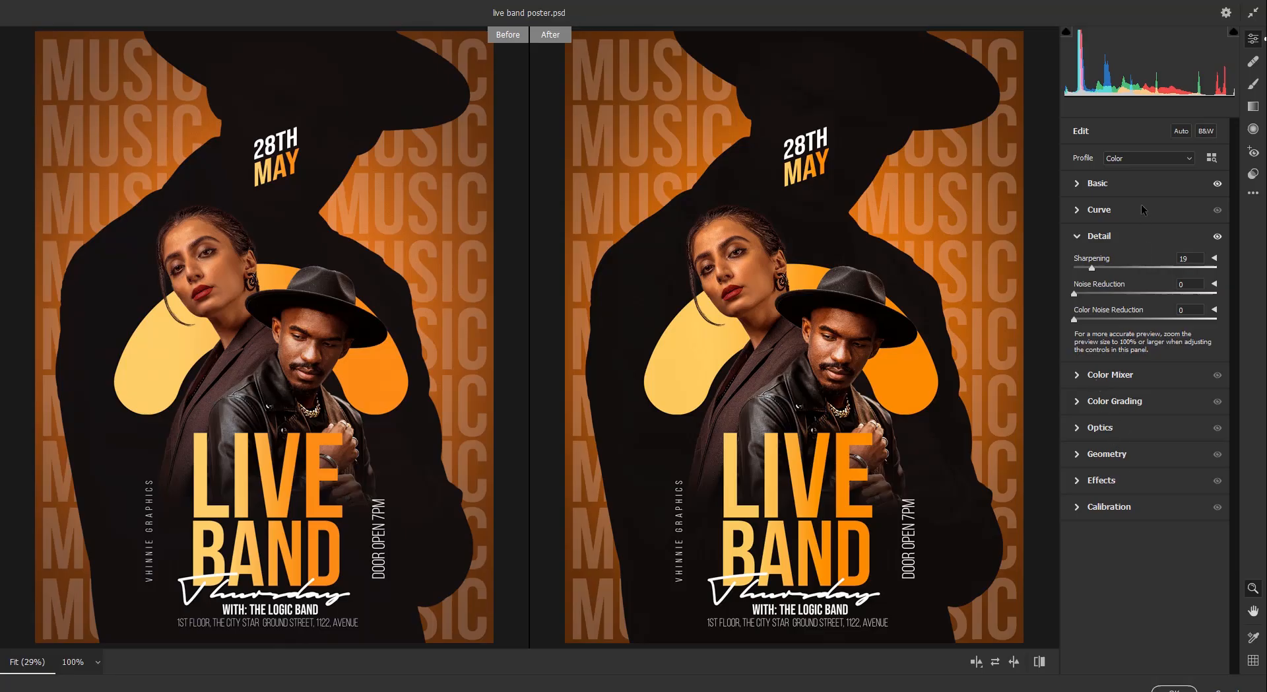
- Boost Color Mixer saturation (Reds +6, Oranges +1, Yellows +10) and apply the Camera Raw grade to Layer 5
click(1078, 482)
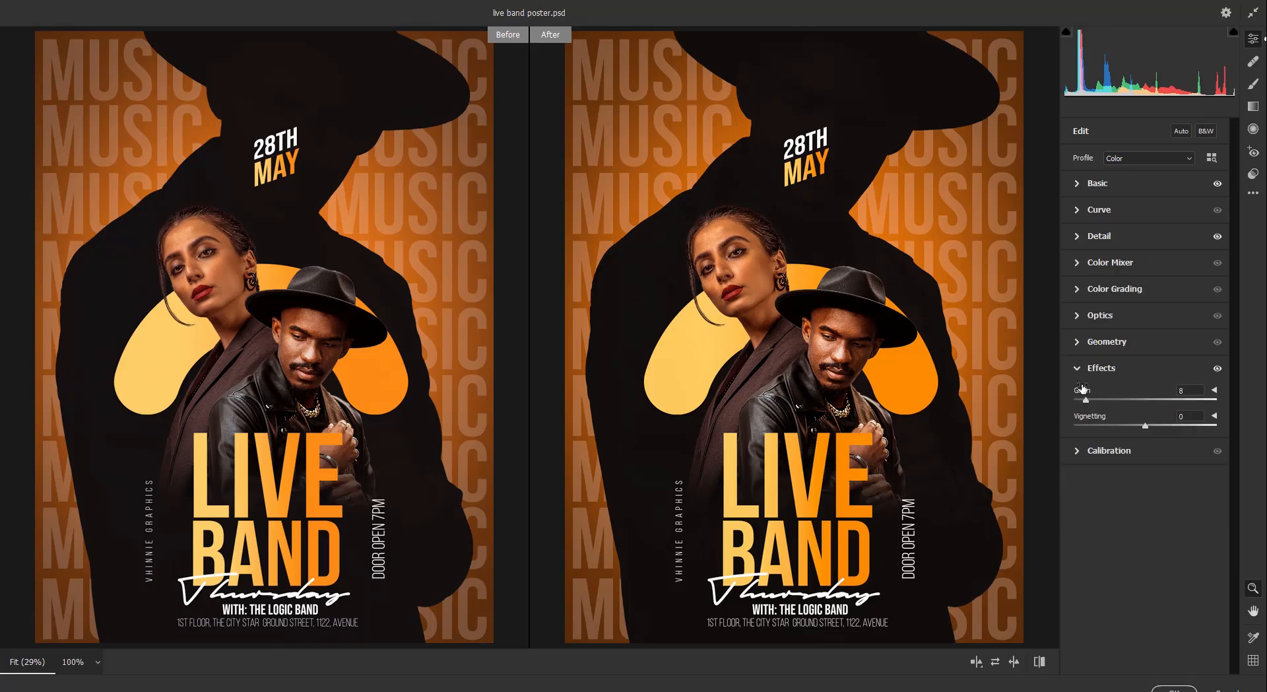
click(1077, 369)
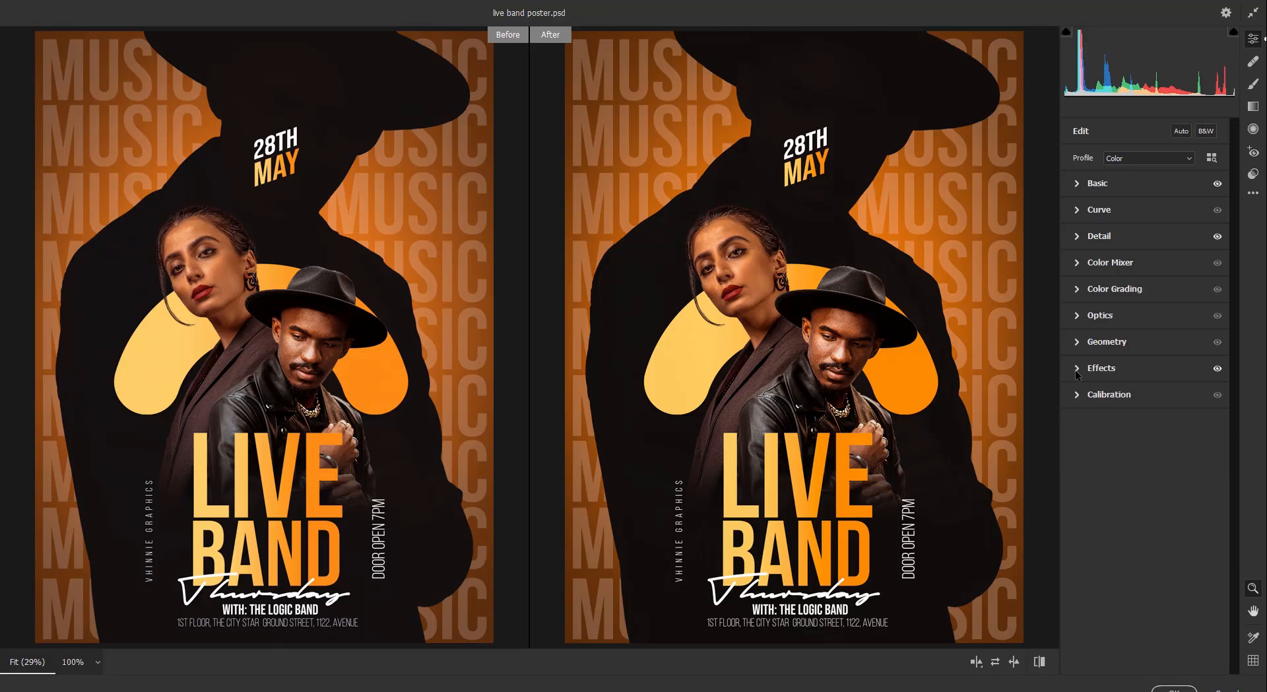
click(1082, 284)
click(1083, 262)
drag(1146, 337, 1157, 381)
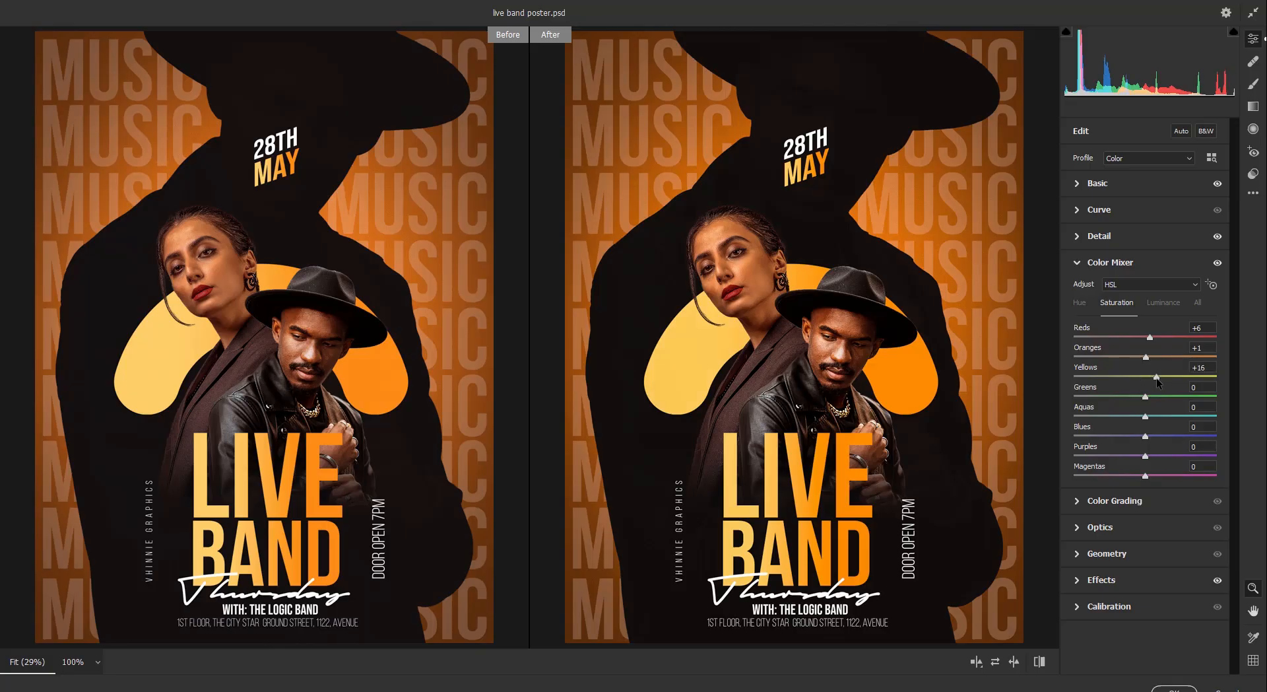
click(1041, 662)
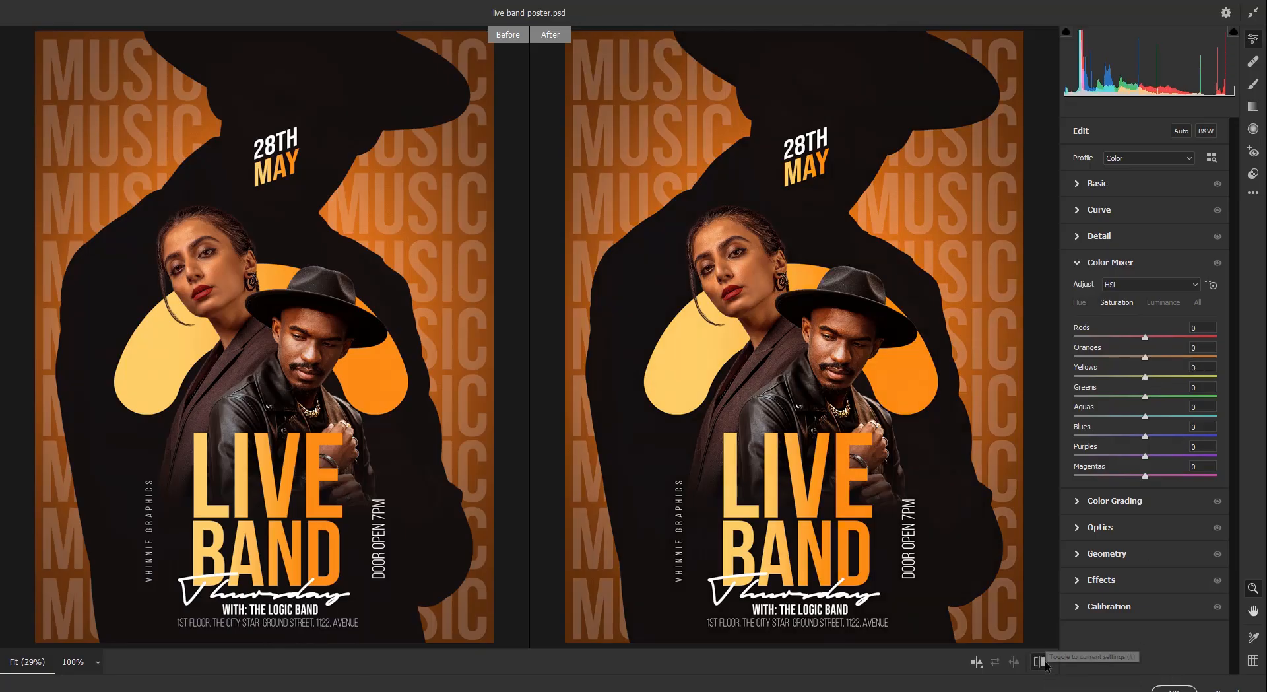
click(1040, 662)
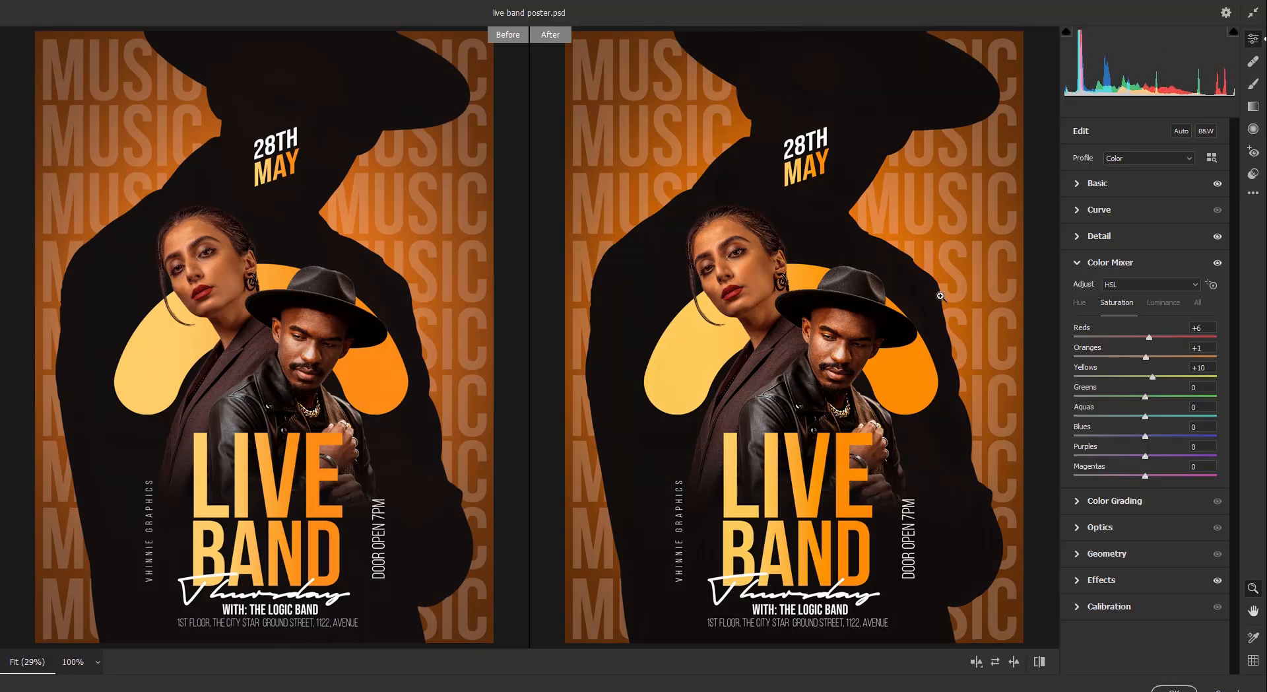
click(1077, 262)
click(1176, 689)
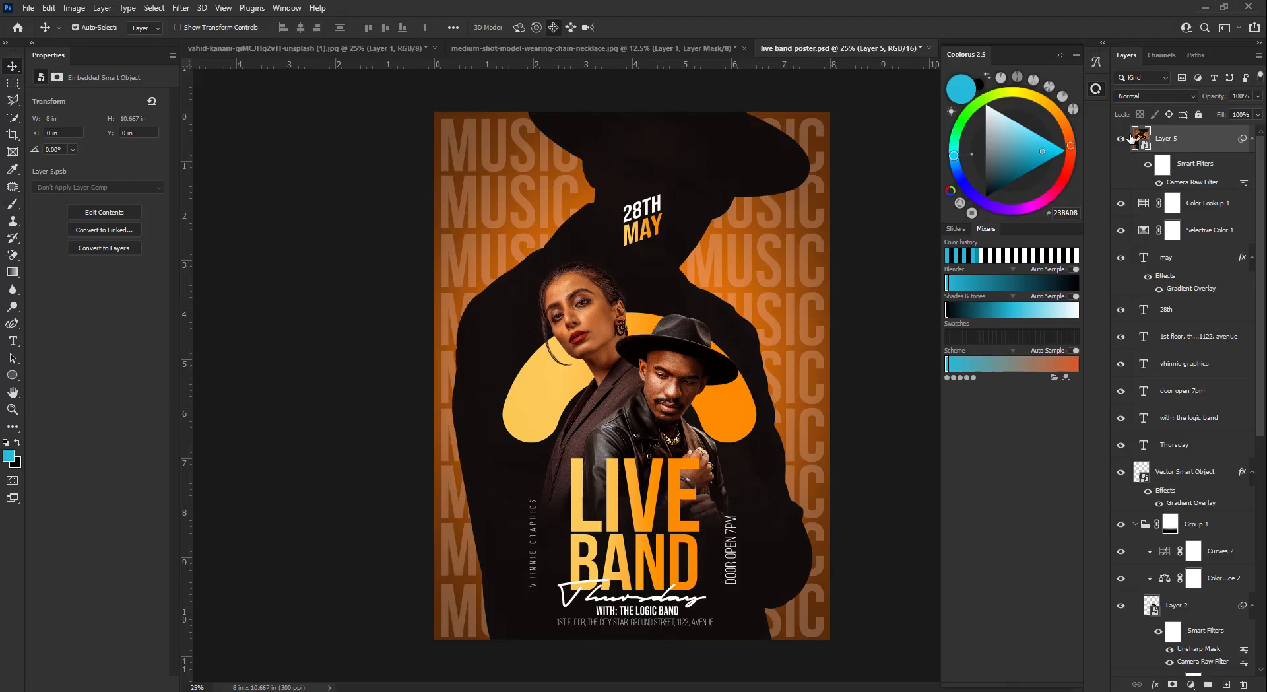
- Hide Layer 5 and place DOTS.jpg above Color Lookup 1 in Screen mode at 14% opacity
click(1121, 138)
click(1172, 203)
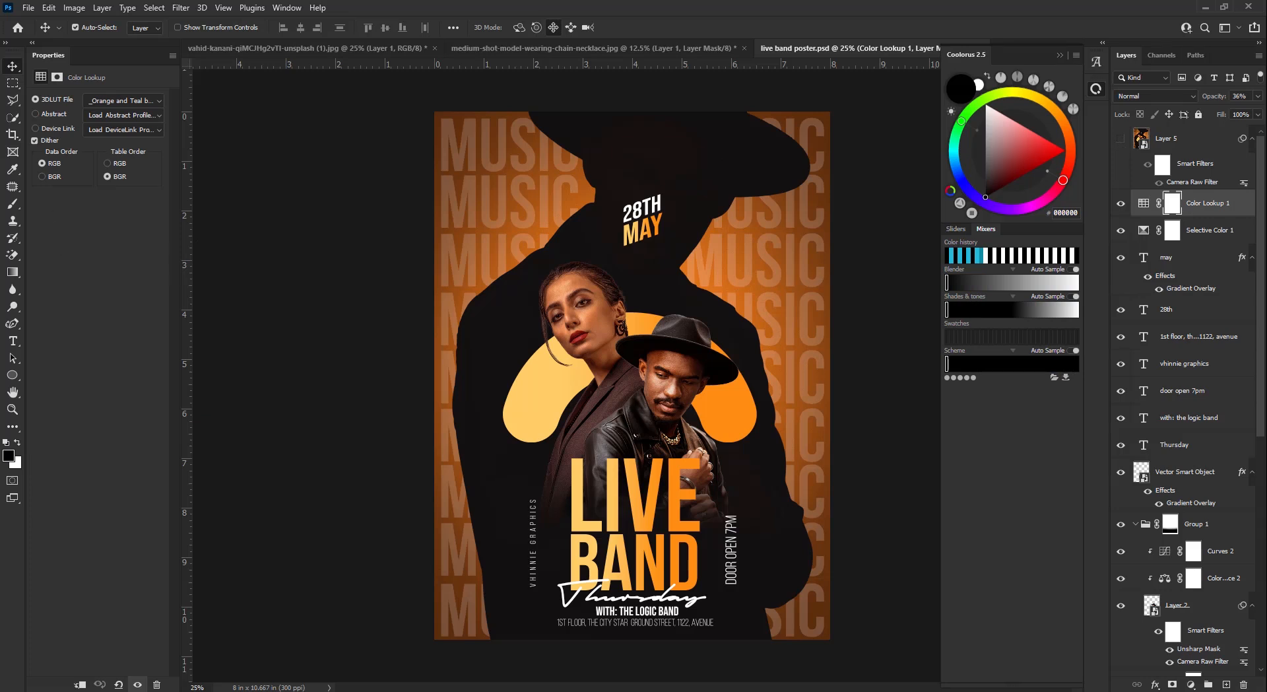
drag(760, 460, 760, 460)
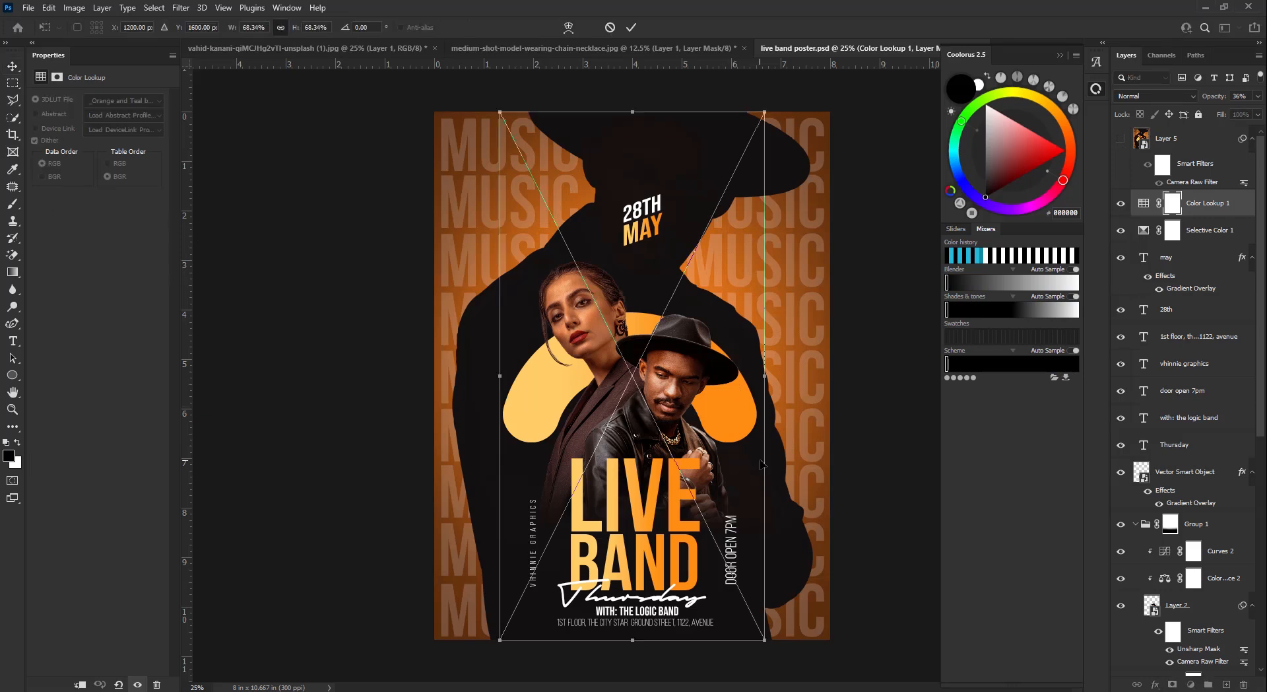
click(1124, 99)
click(1135, 189)
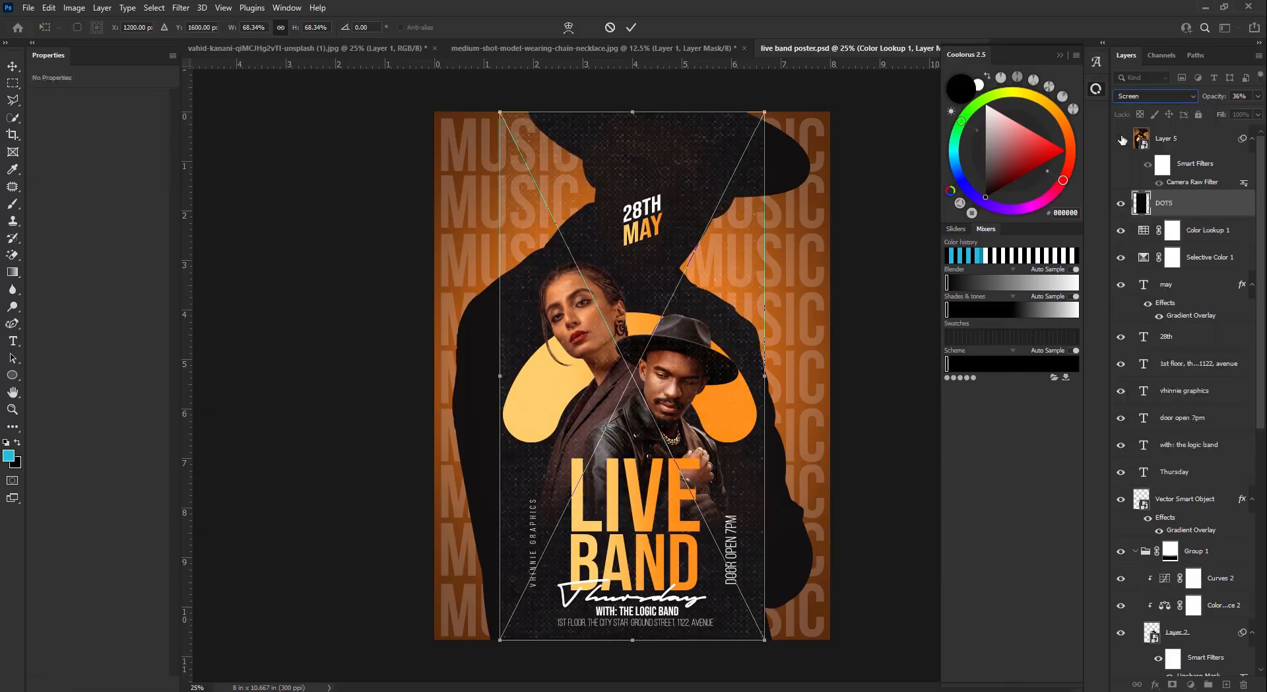
click(1121, 138)
click(632, 28)
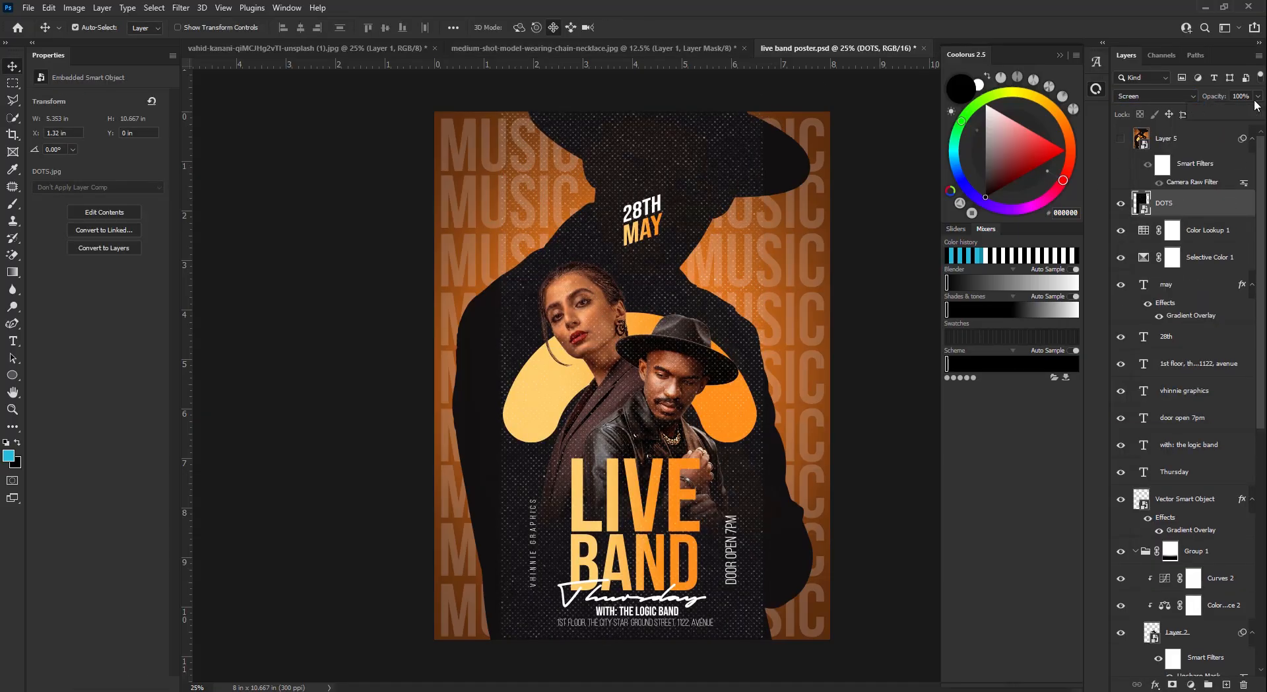
click(1258, 95)
click(1201, 110)
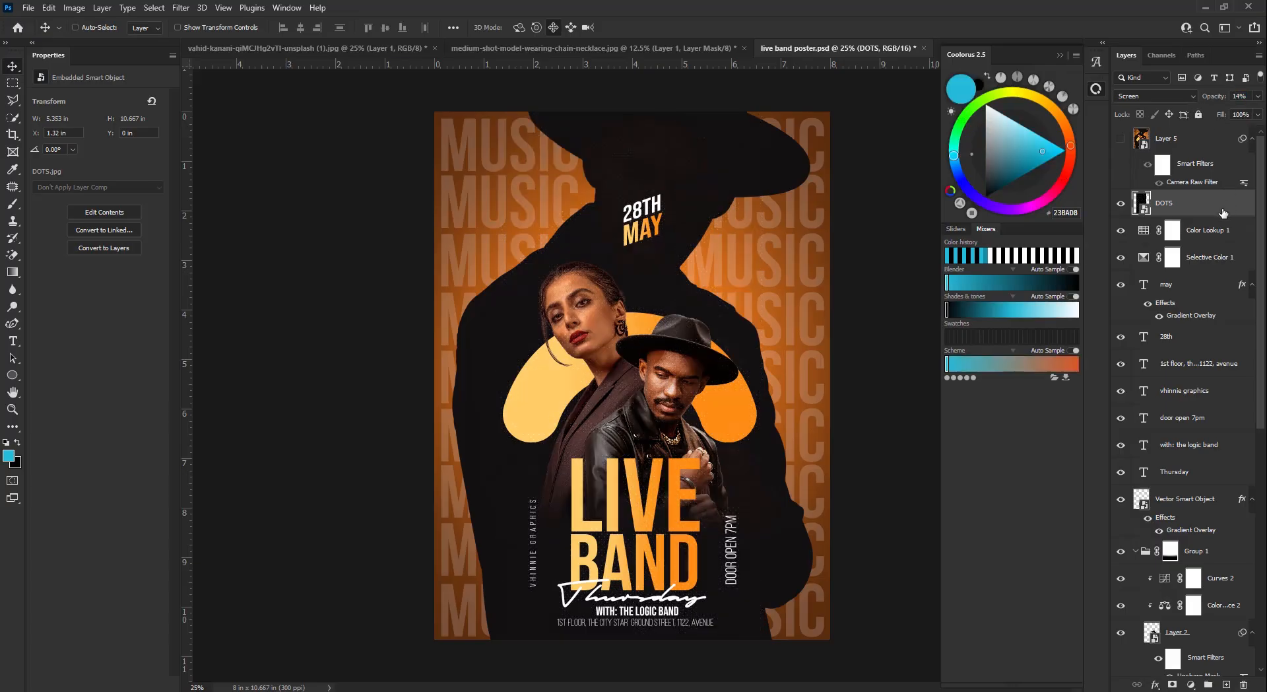
key(ctrl+t)
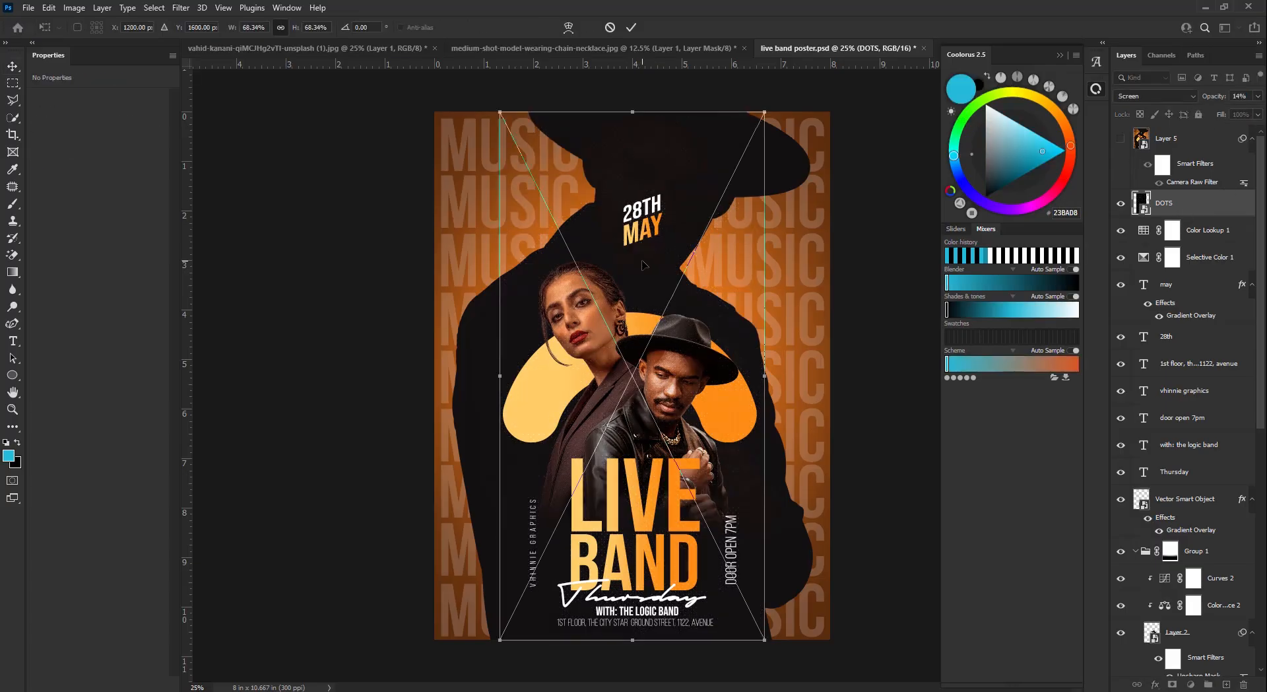
- Move DOTS to the poster's left half and a duplicate DOTS copy to the right half
drag(643, 264, 580, 264)
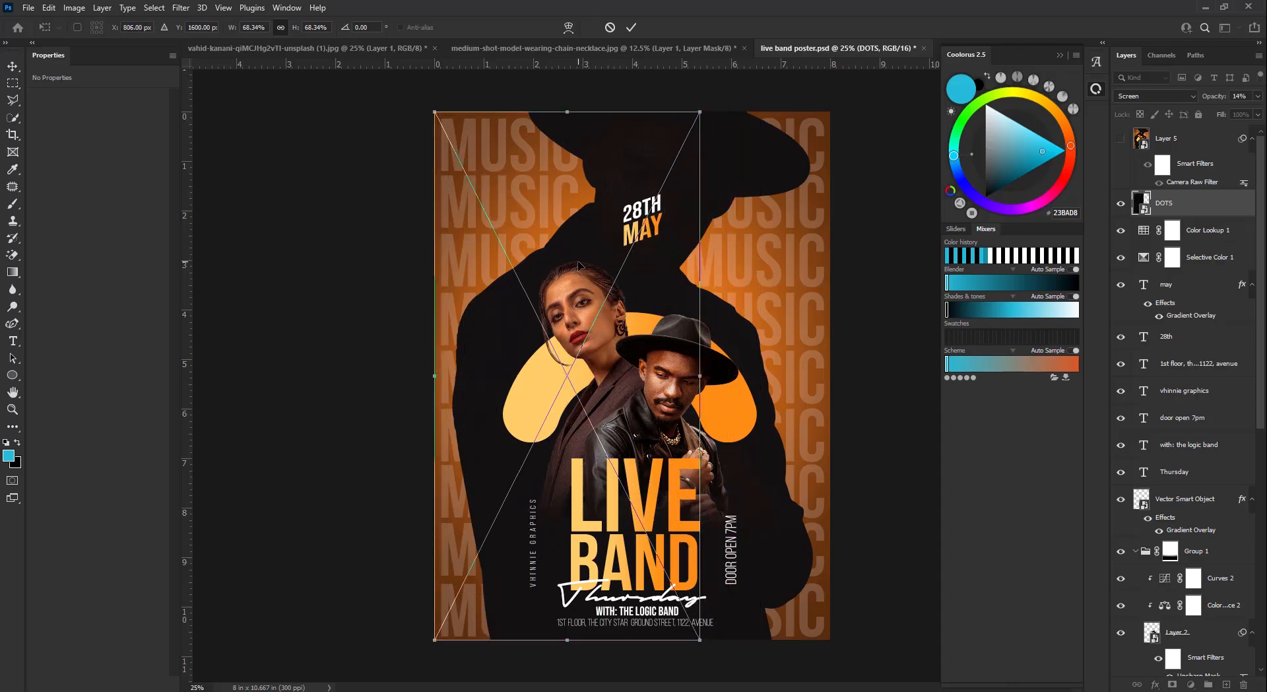
click(631, 27)
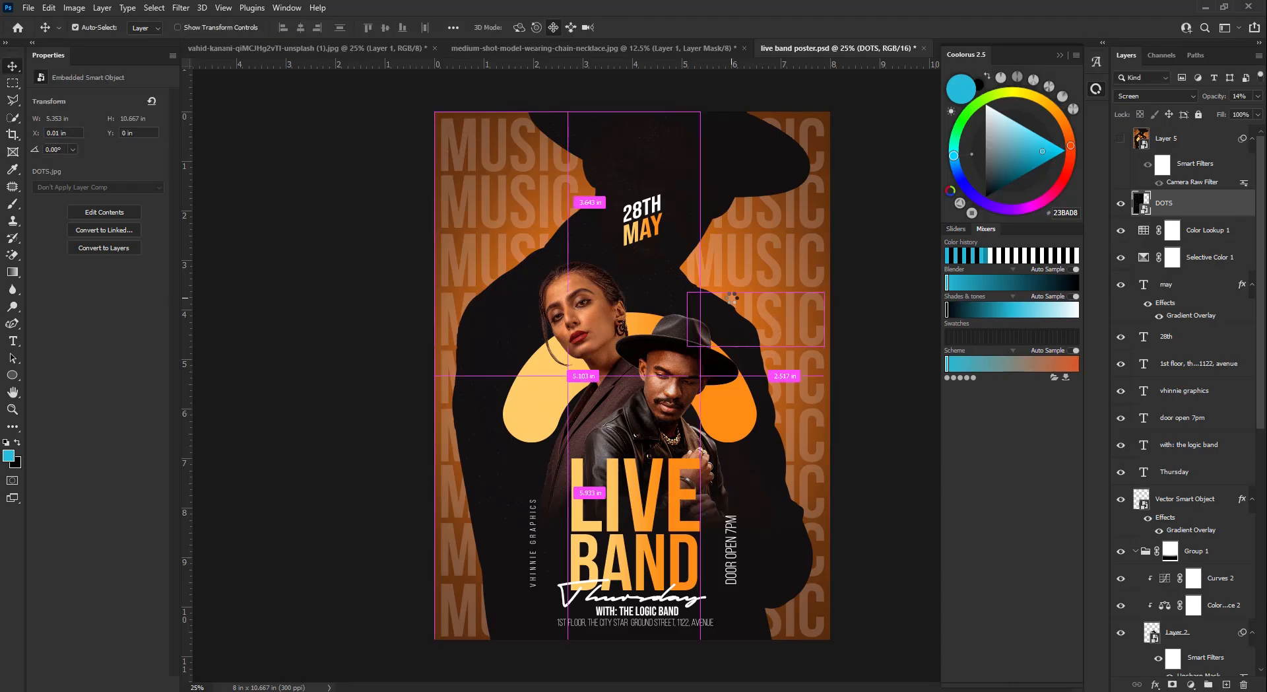
key(ctrl+j)
key(ctrl+t)
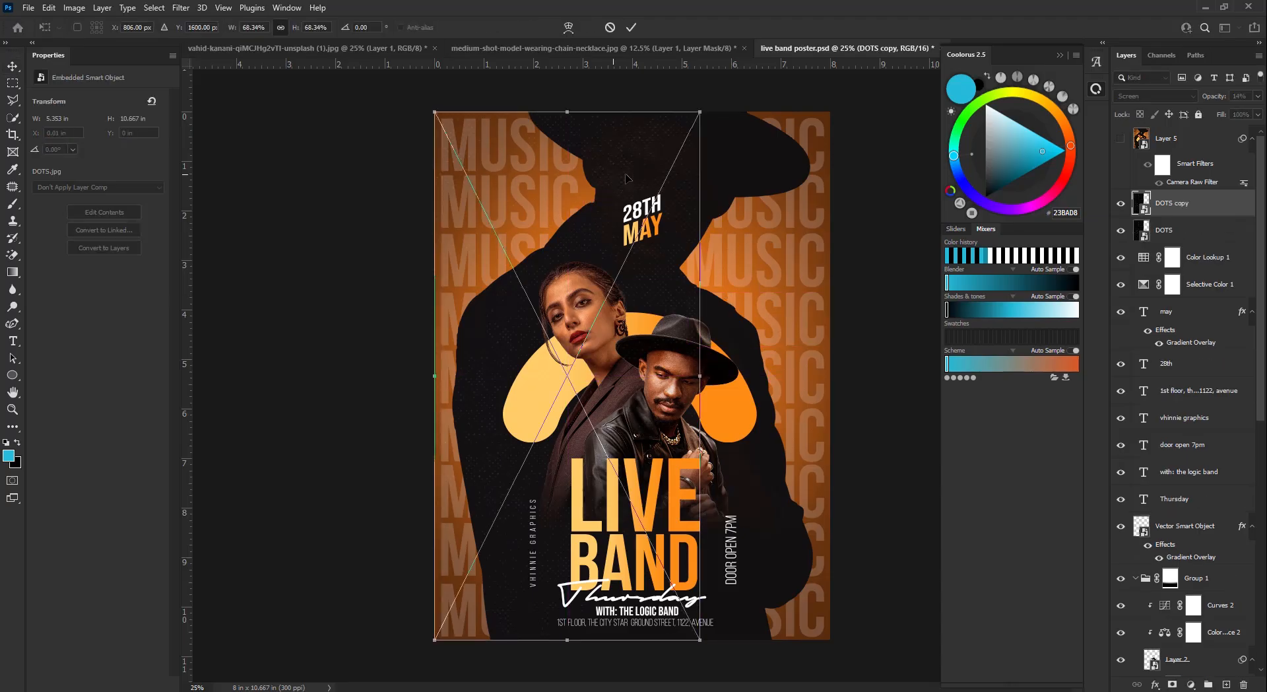
drag(668, 185, 874, 181)
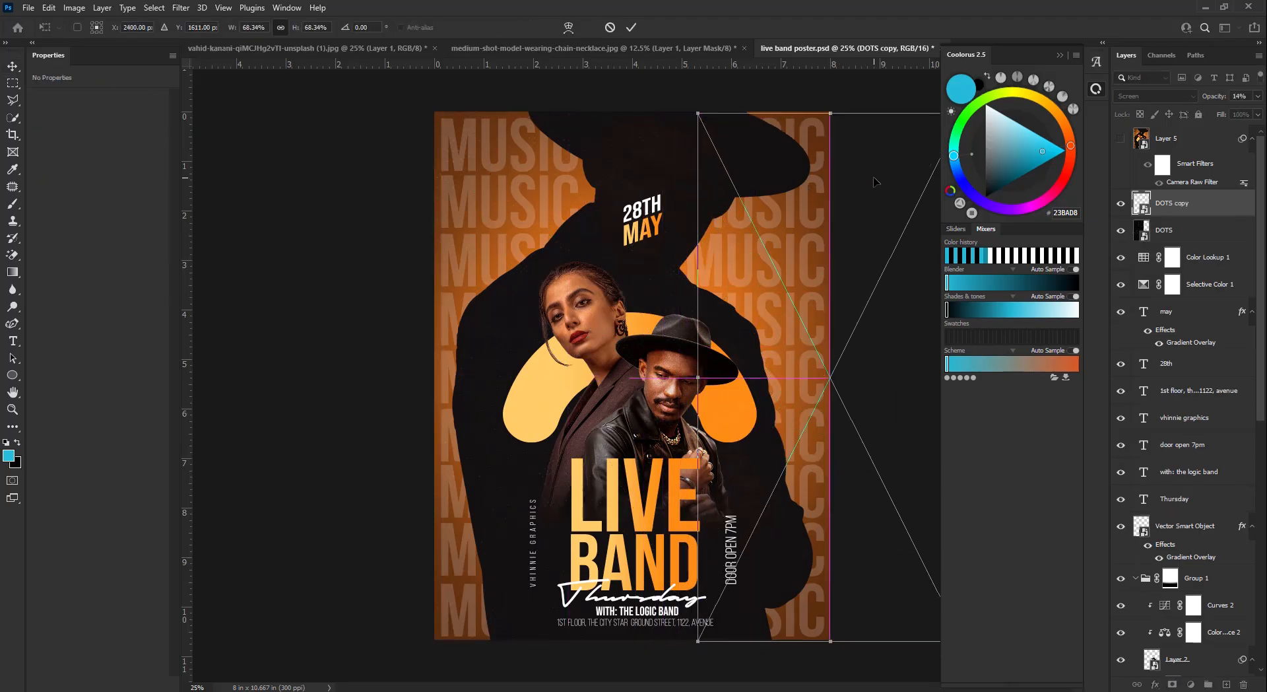
key(Right)
key(Right)
key(Right)
key(Right)
key(Right)
key(Right)
key(Up)
key(Up)
key(Up)
key(Left)
key(Left)
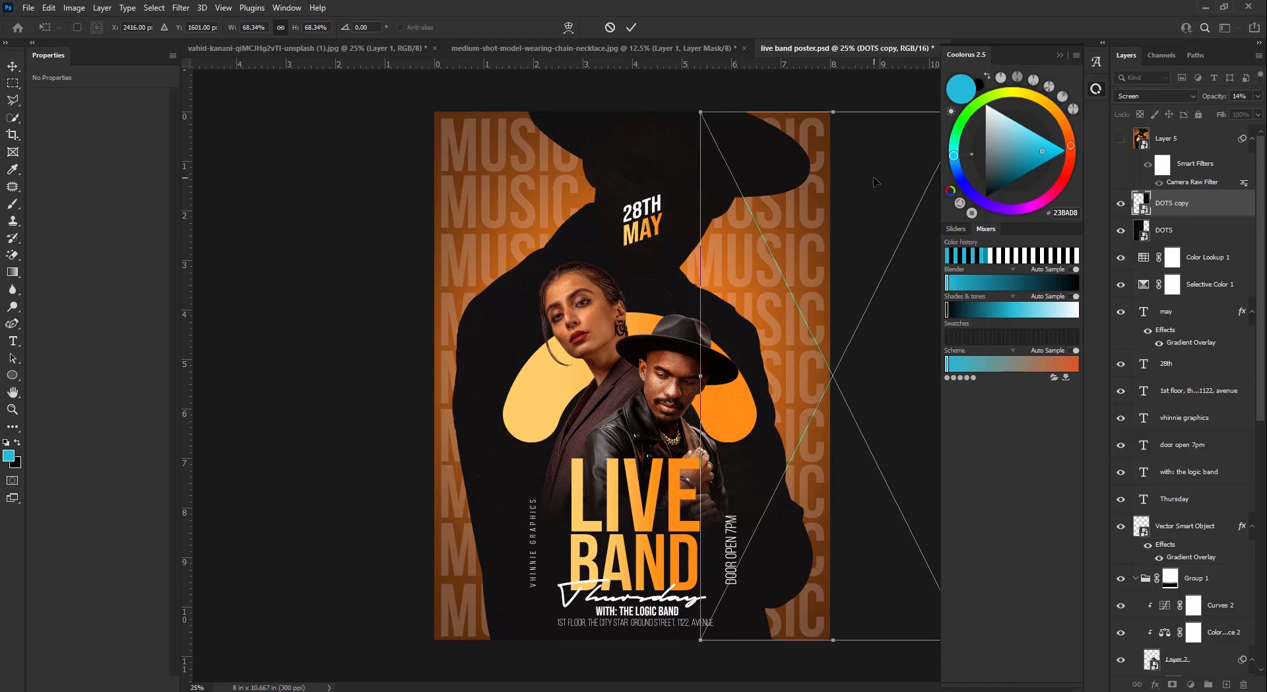
click(631, 27)
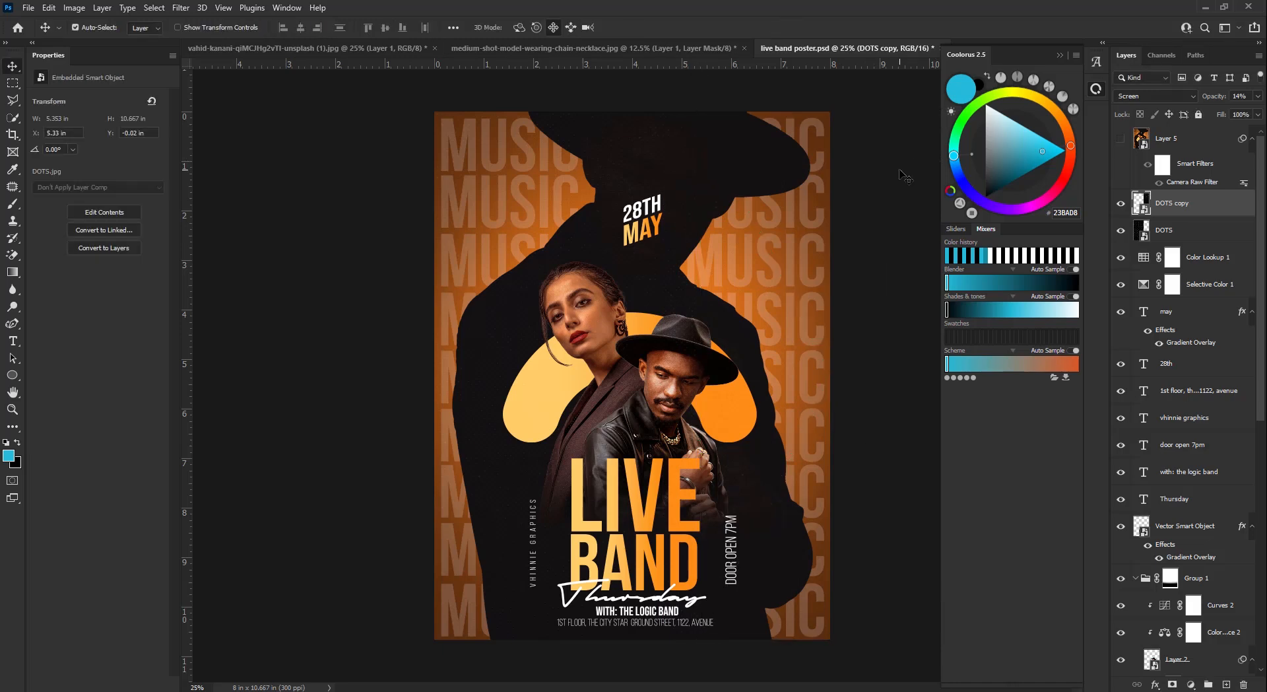
key(Left)
- Lock the DOTS copy and DOTS layers
click(1198, 115)
click(1190, 230)
click(1199, 115)
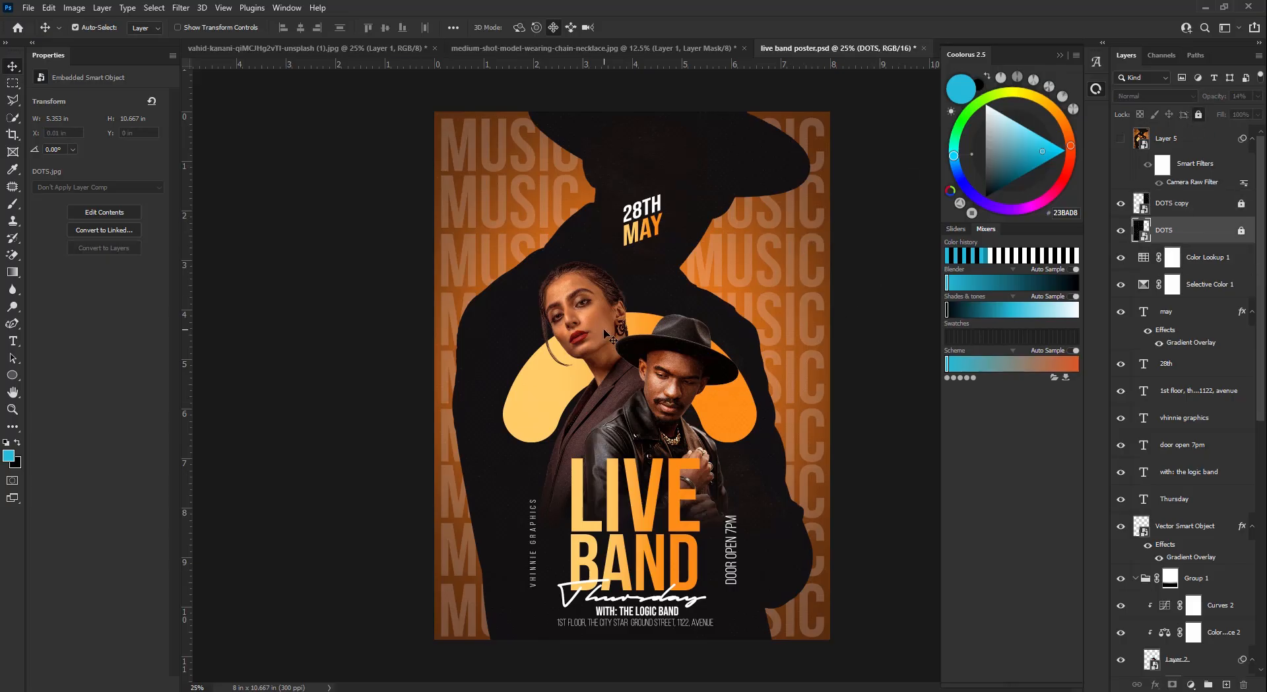
- Scale Group 1 and curve-01 down to about 94.6% and shift them up slightly
click(620, 344)
scroll(1205, 565, up, 2)
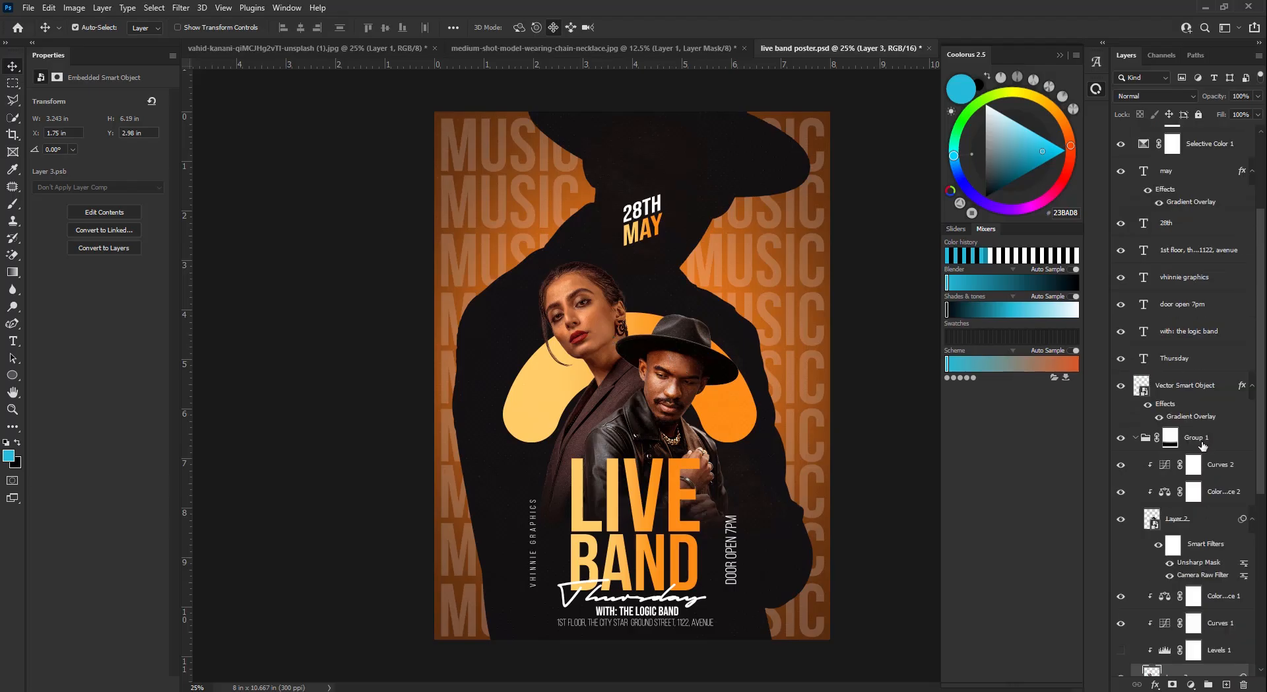
click(1170, 437)
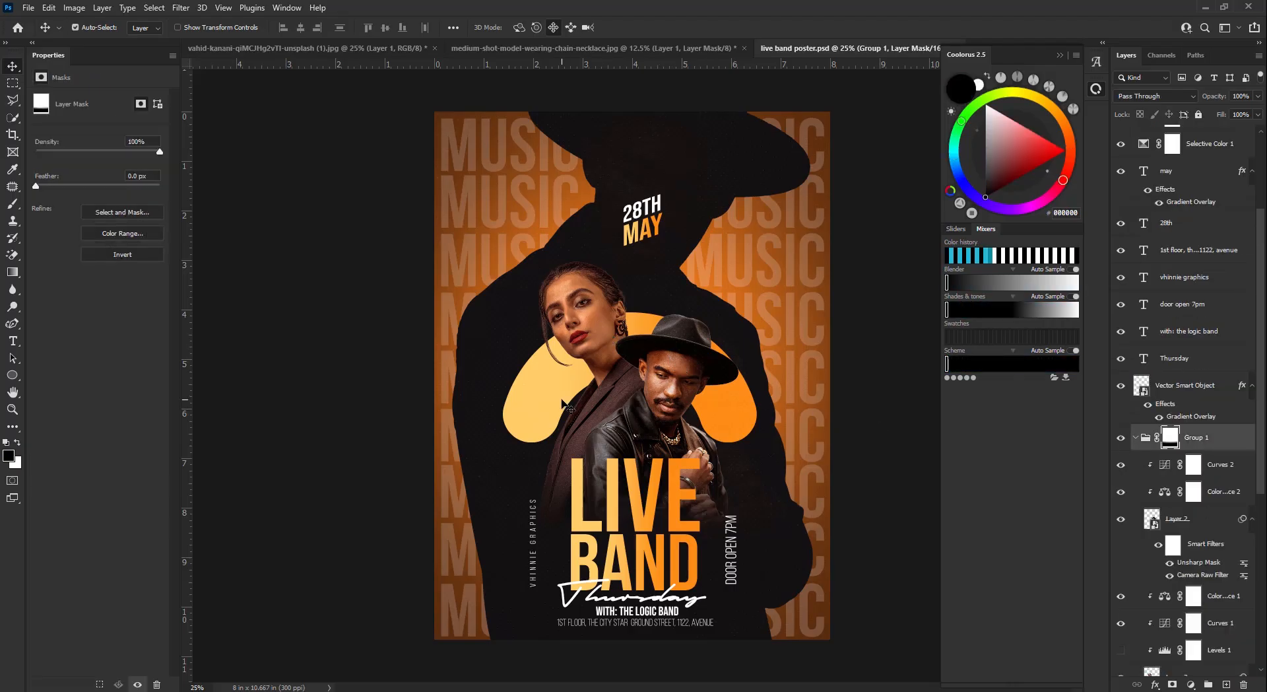
click(1136, 439)
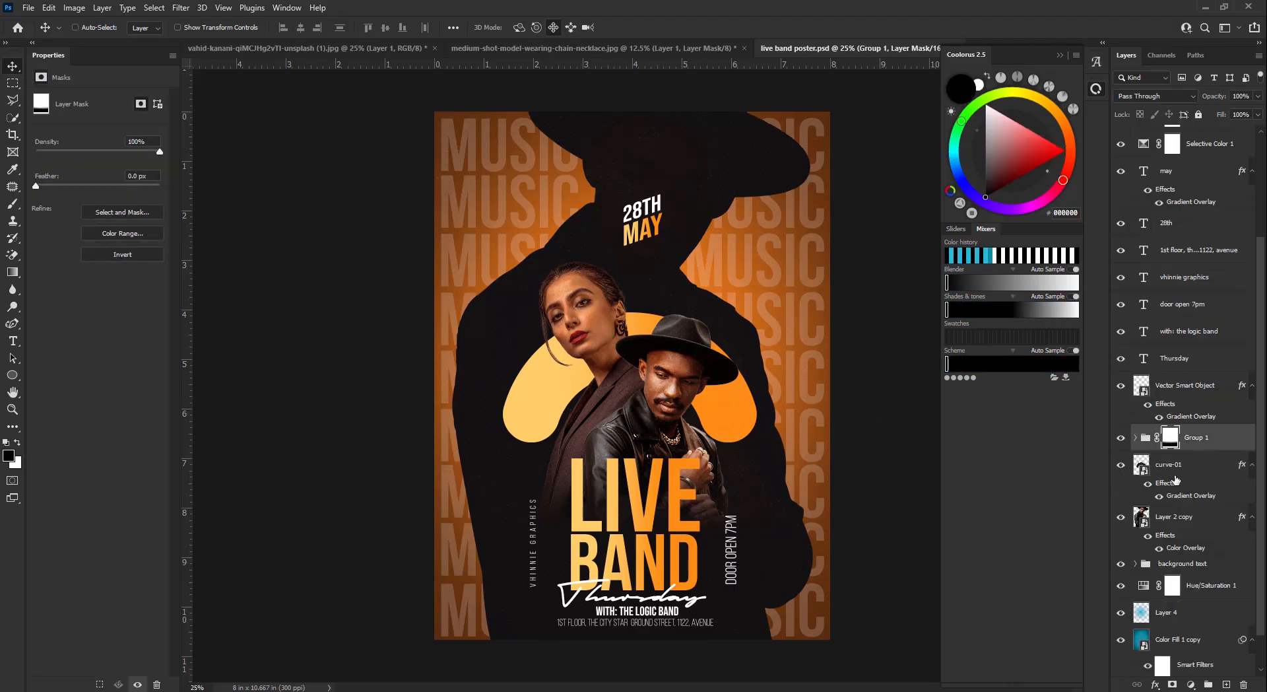
shift+click(1175, 471)
key(ctrl+t)
click(653, 271)
drag(629, 260, 633, 278)
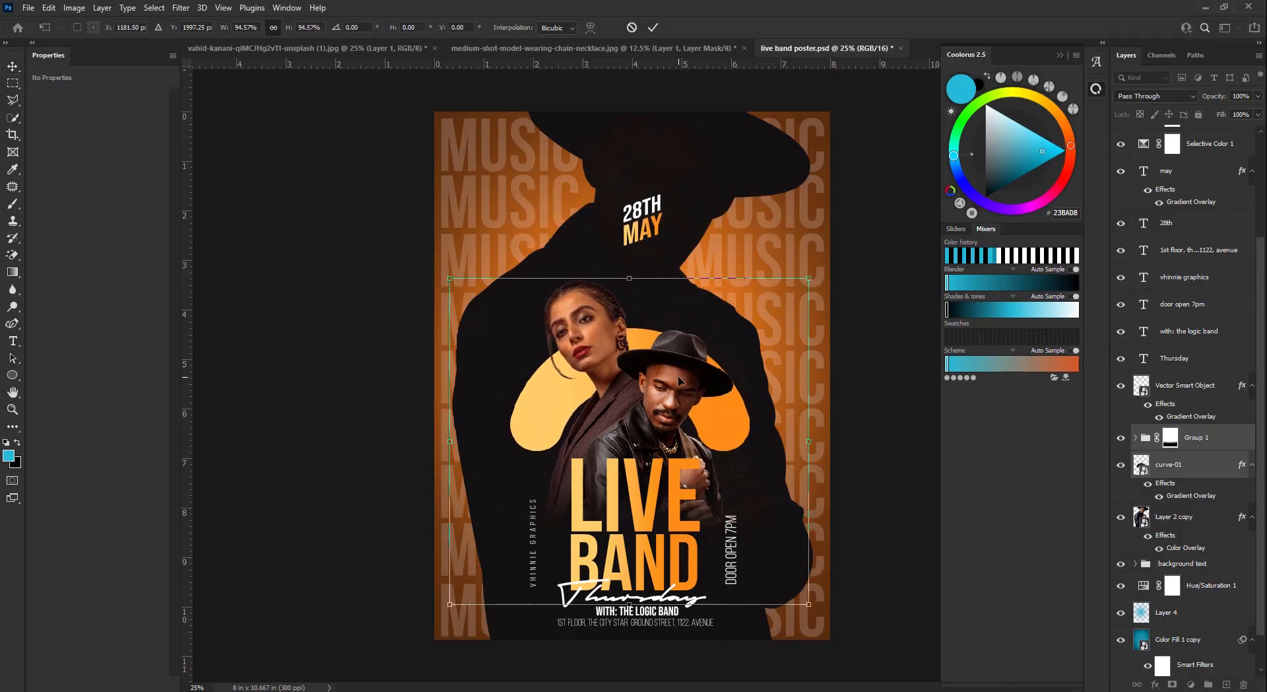
drag(682, 381, 680, 369)
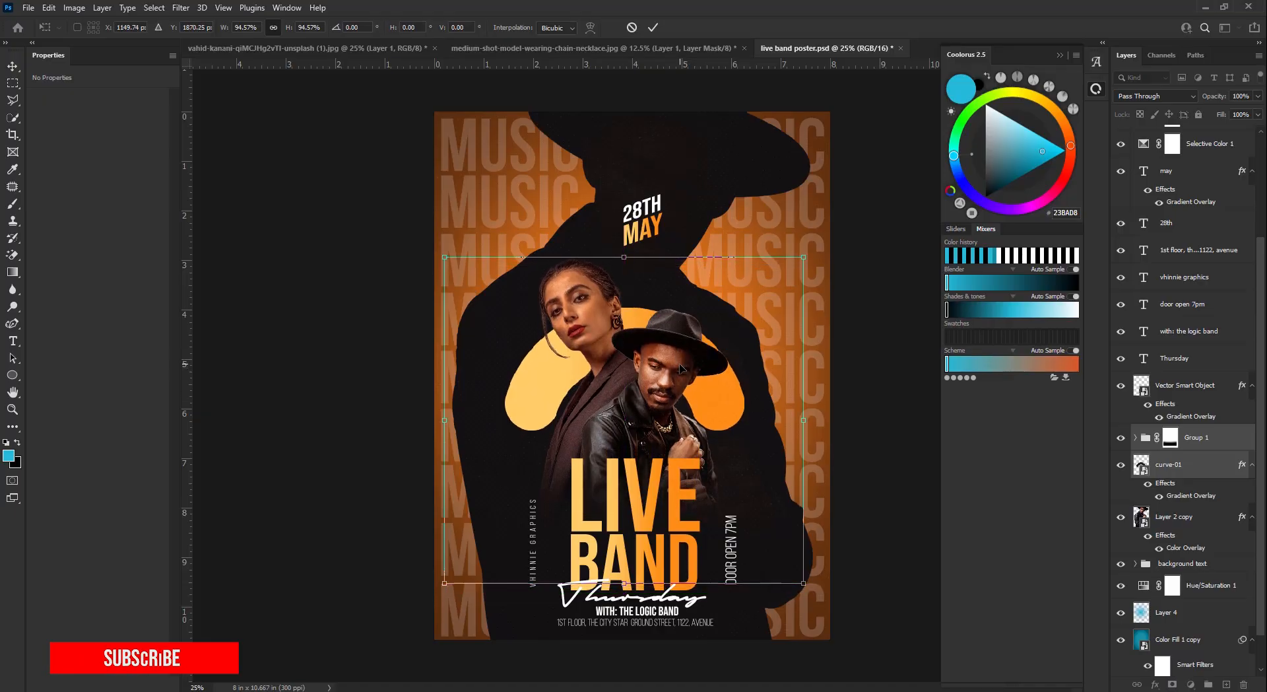
click(652, 27)
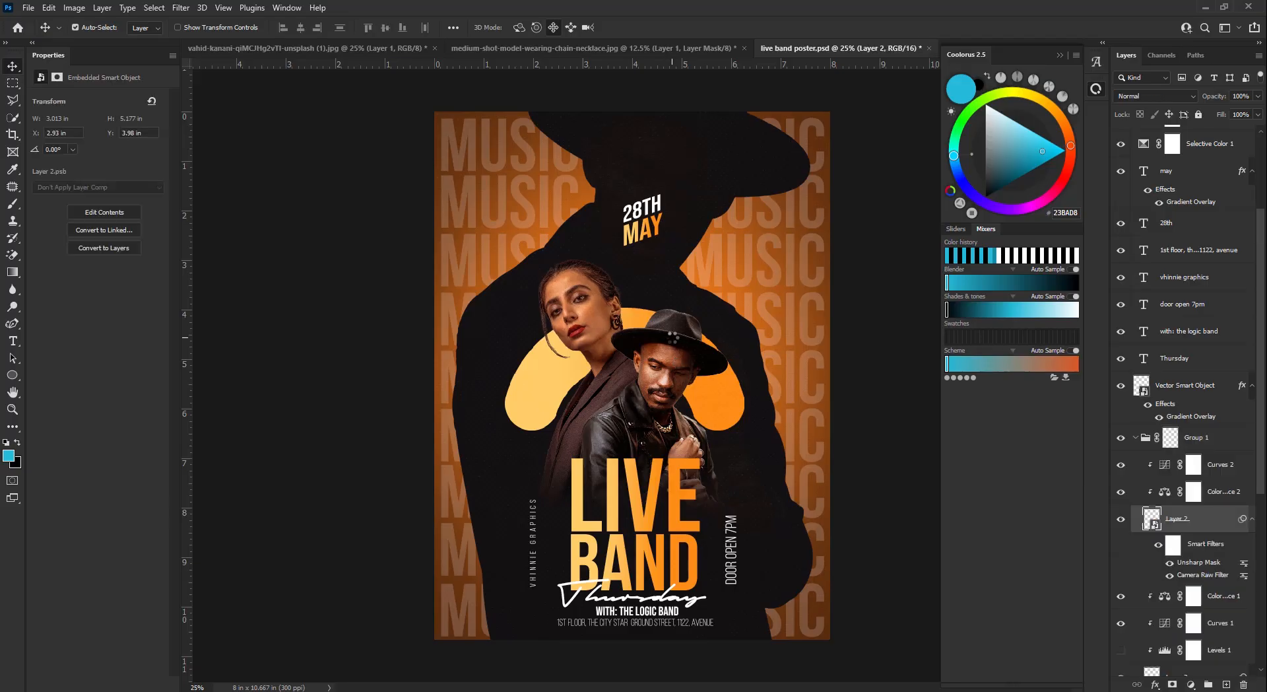
- Stamp visible layers above DOTS copy into Layer 6 and convert it to a smart object
scroll(1178, 373, up, 2)
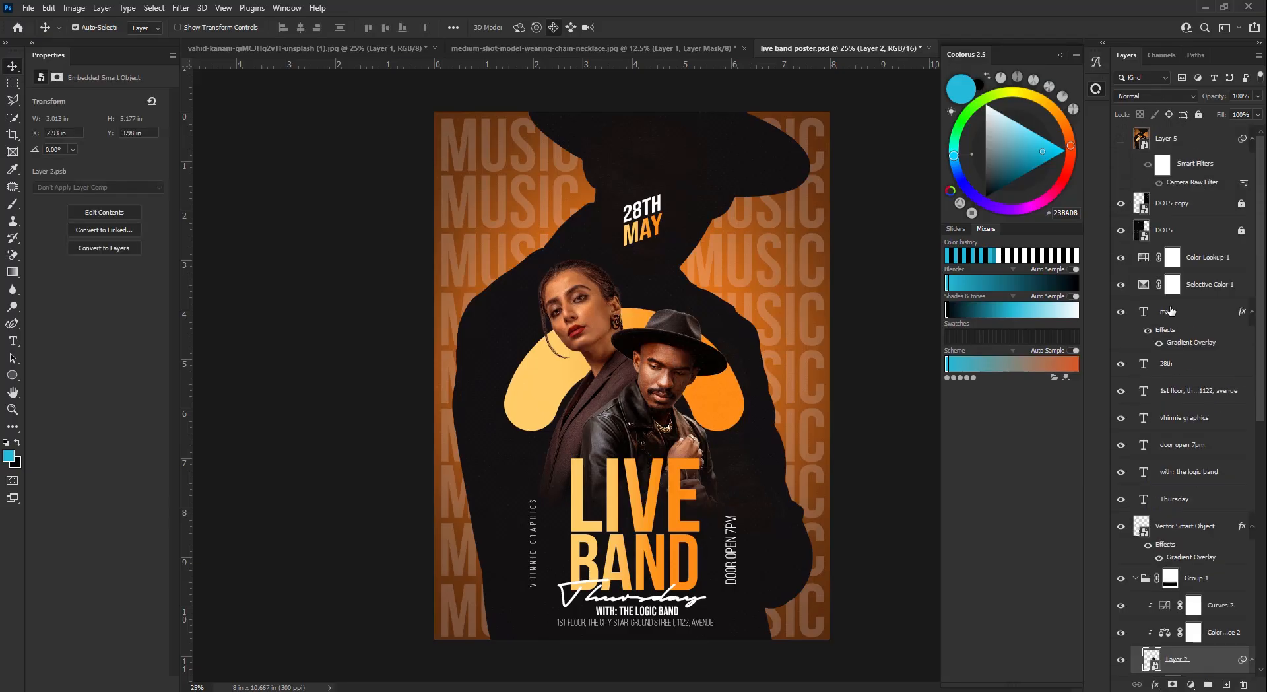
scroll(1209, 164, up, 1)
click(1206, 167)
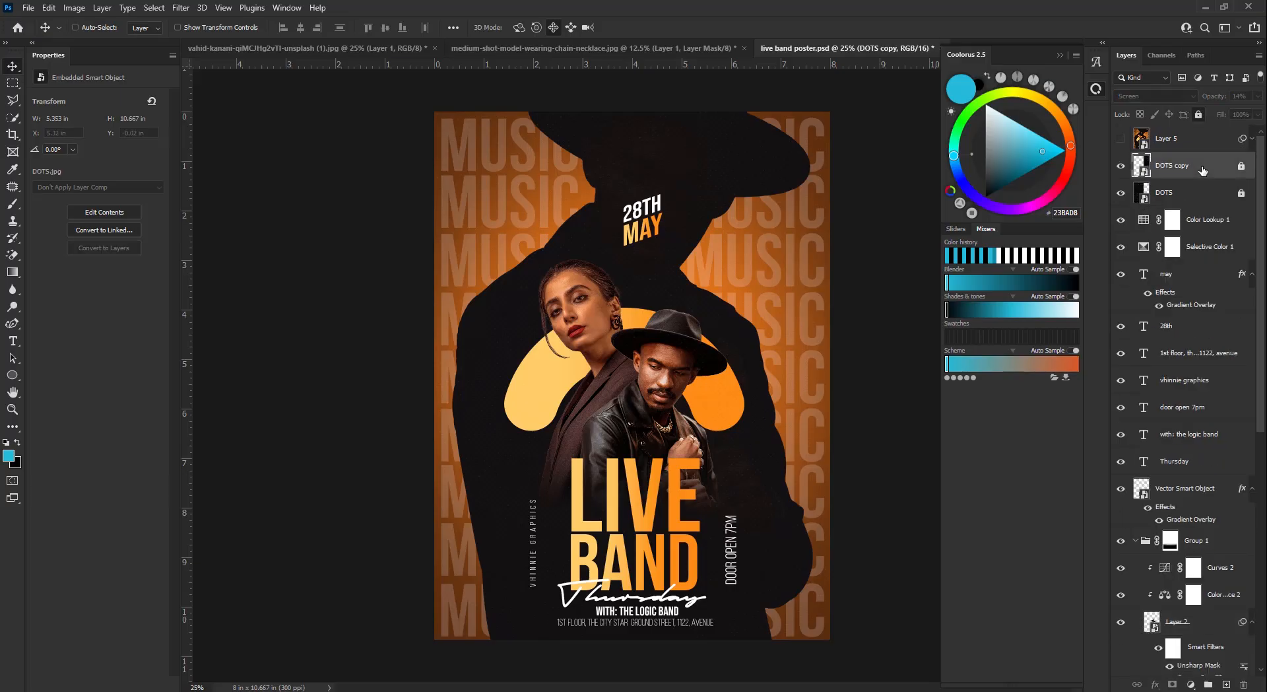
key(ctrl+alt+shift+e)
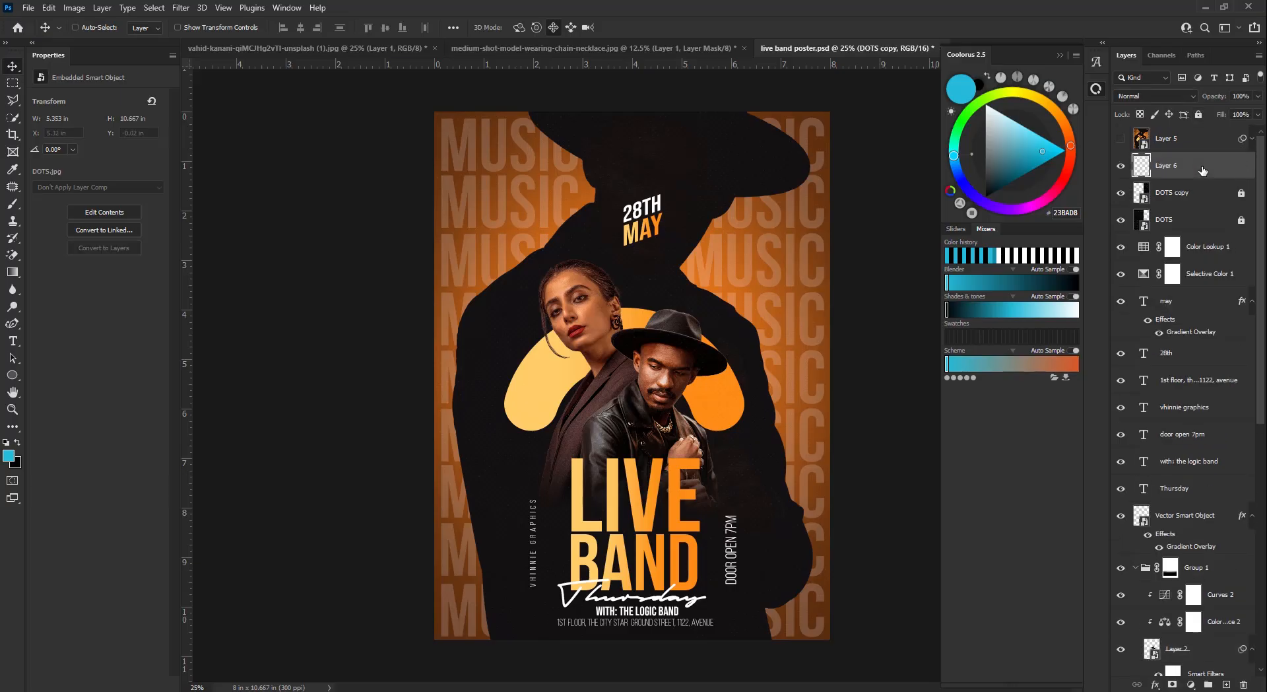
right_click(1203, 170)
click(1124, 320)
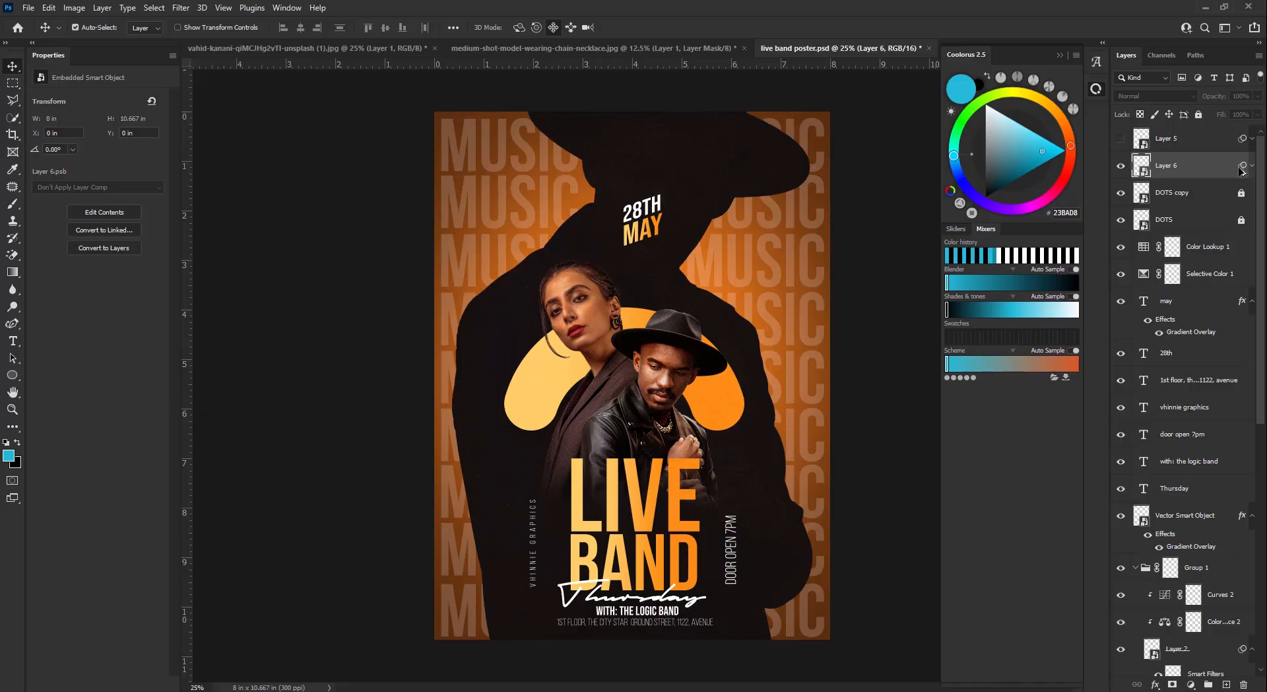
click(1212, 174)
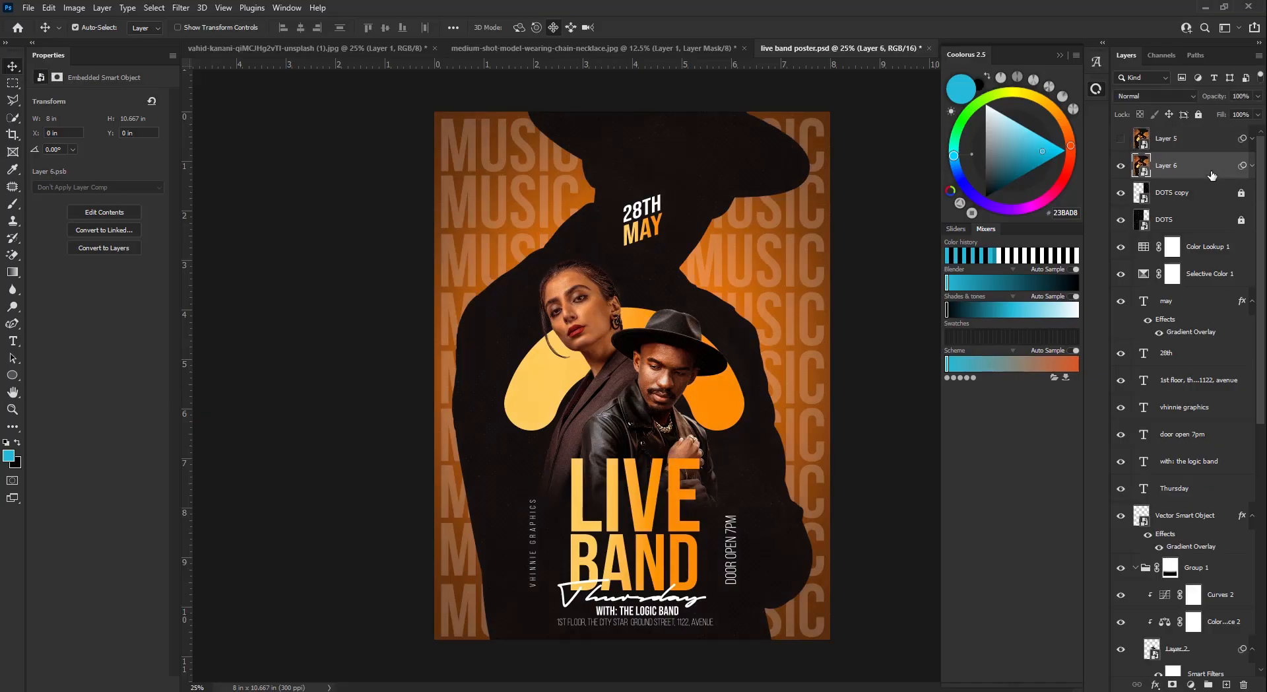